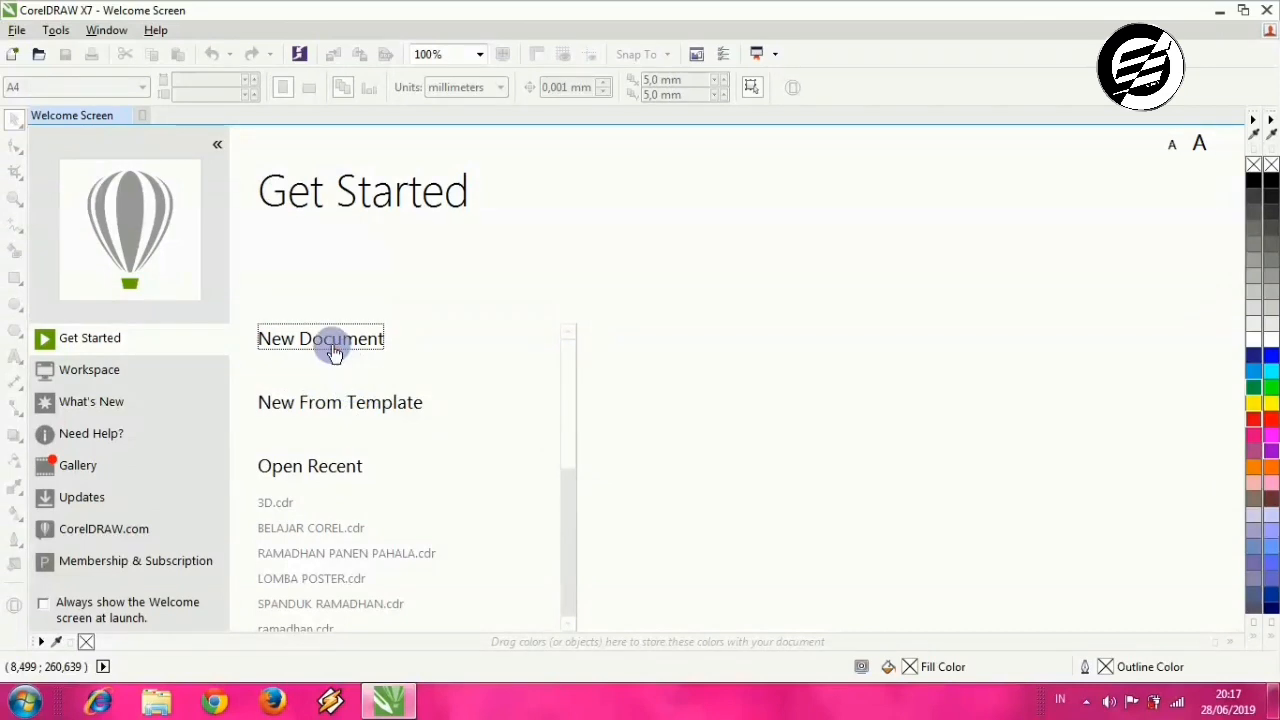
Step: Create a new blank document
{"action": "mouse_move", "coordinate": [332, 346]}
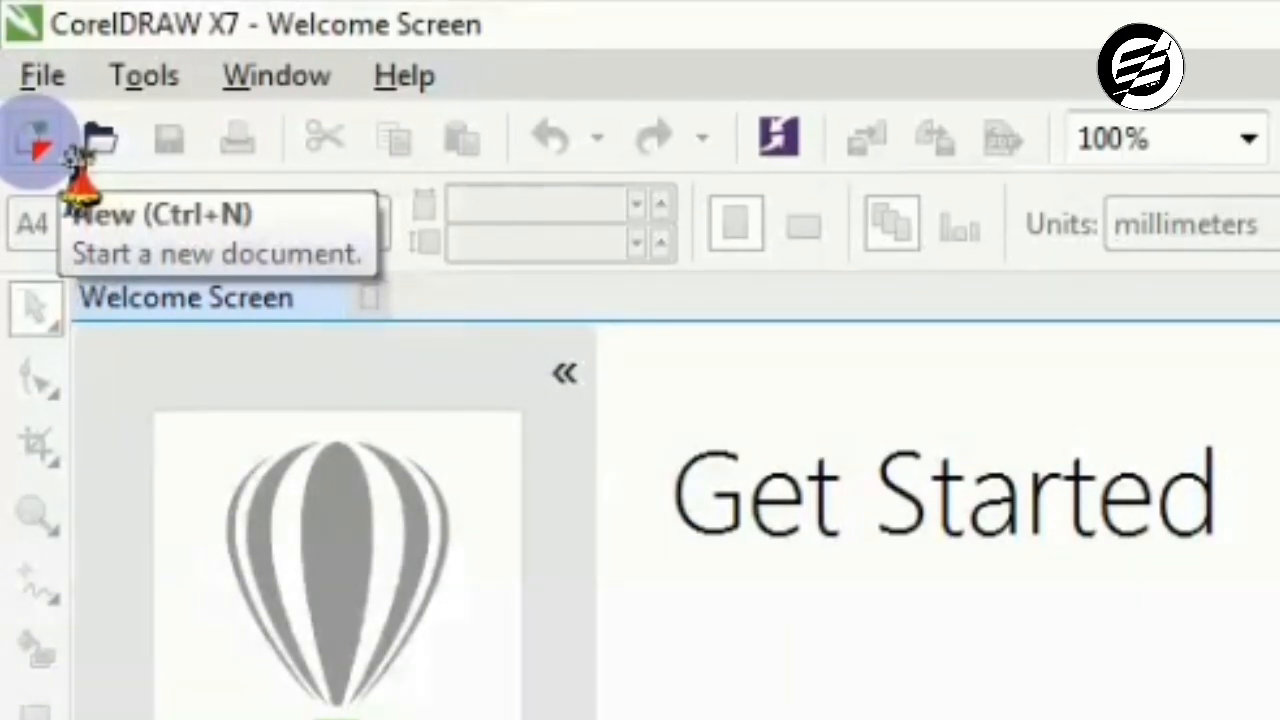
{"action": "left_click", "coordinate": [45, 140]}
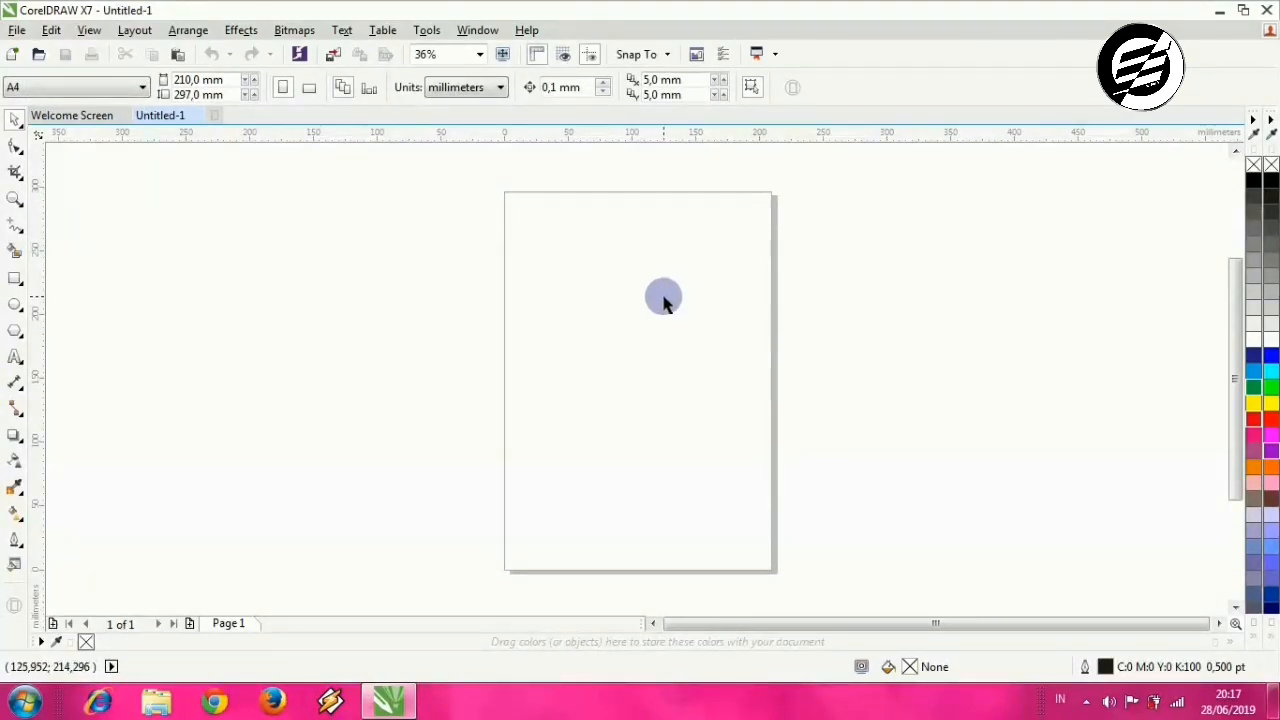
Step: Add the artistic text "CARA EDIT TEXT" in 24 pt Arial on the page
{"action": "scroll", "coordinate": [663, 300], "scroll_direction": "up", "scroll_amount": 2}
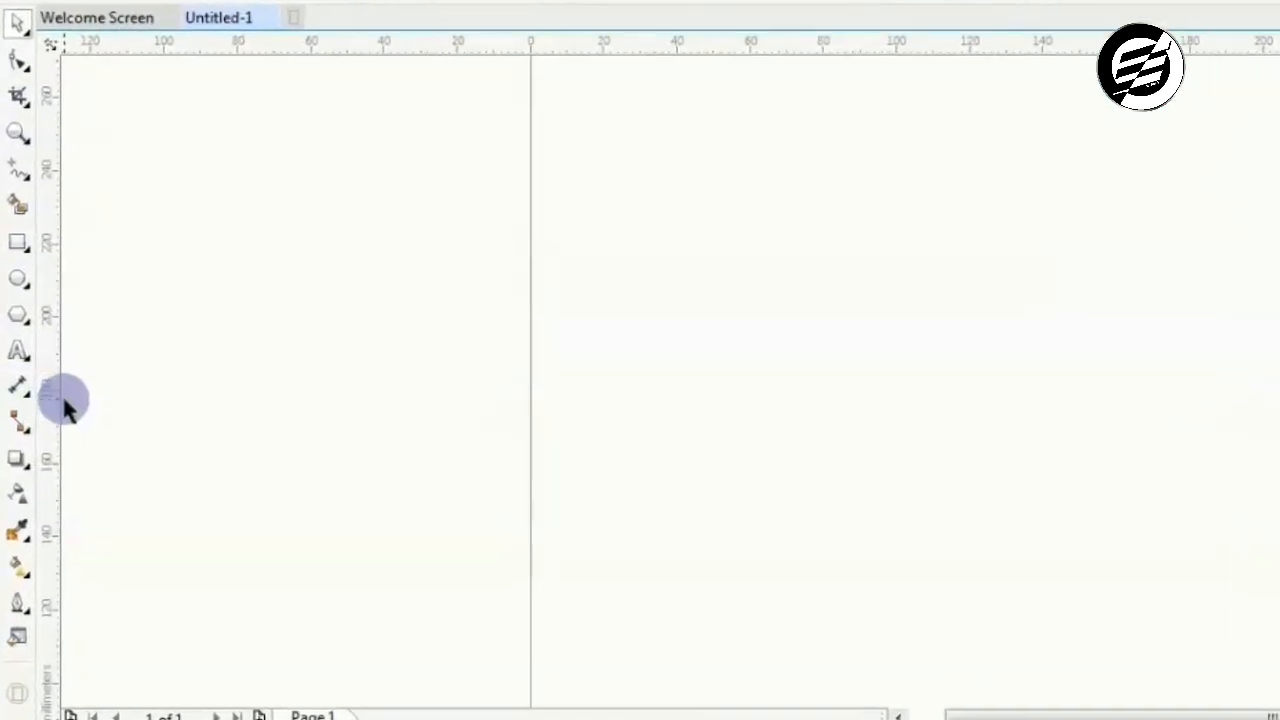
{"action": "left_click", "coordinate": [80, 350]}
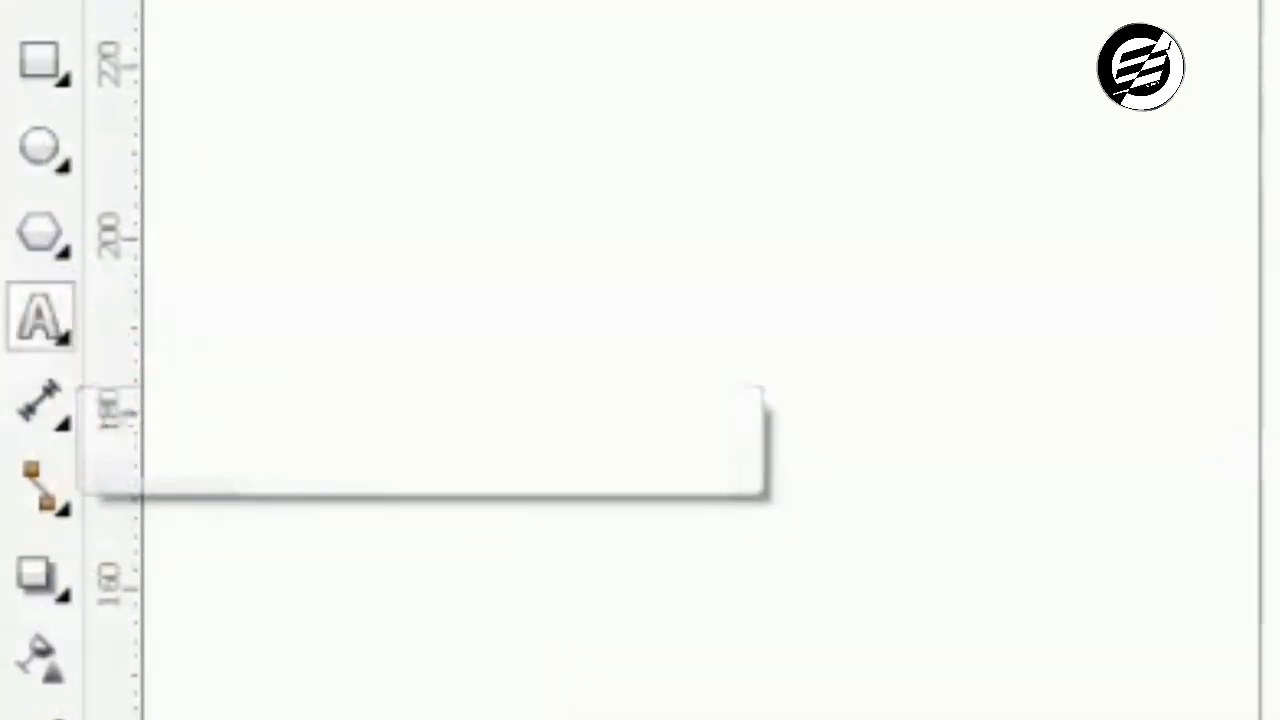
{"action": "left_click", "coordinate": [562, 328]}
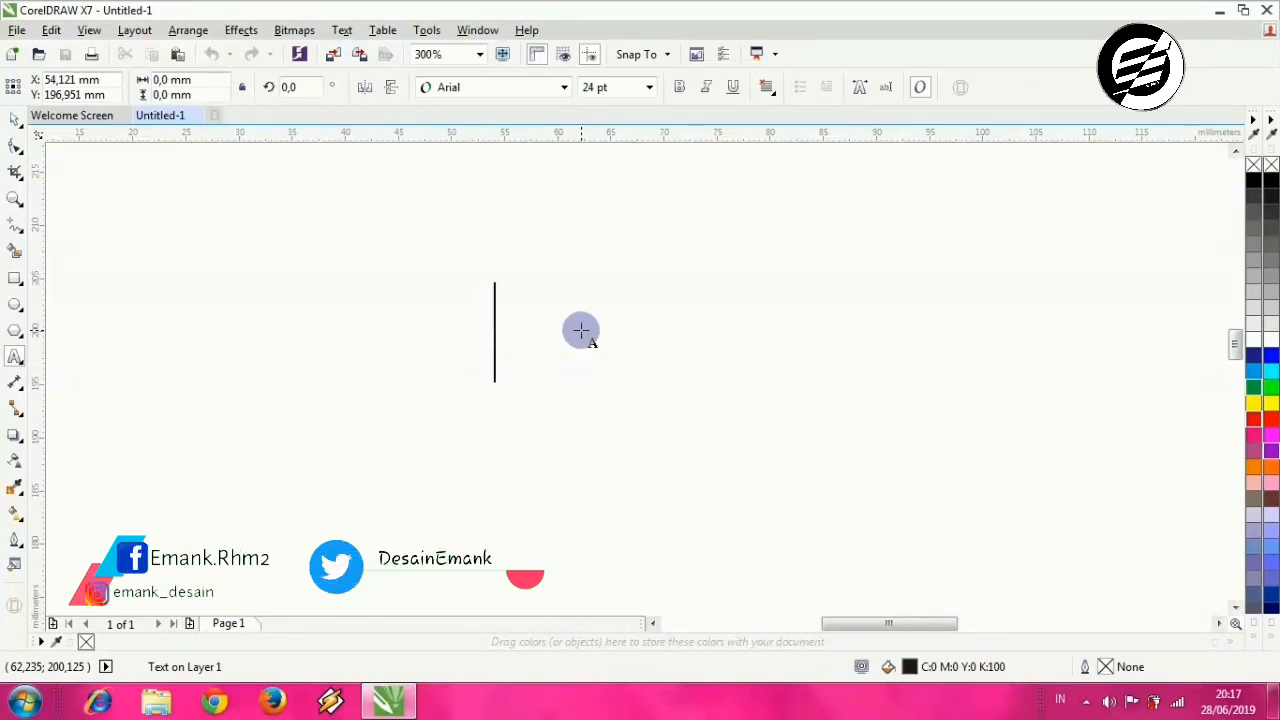
{"action": "type", "text": "CARA"}
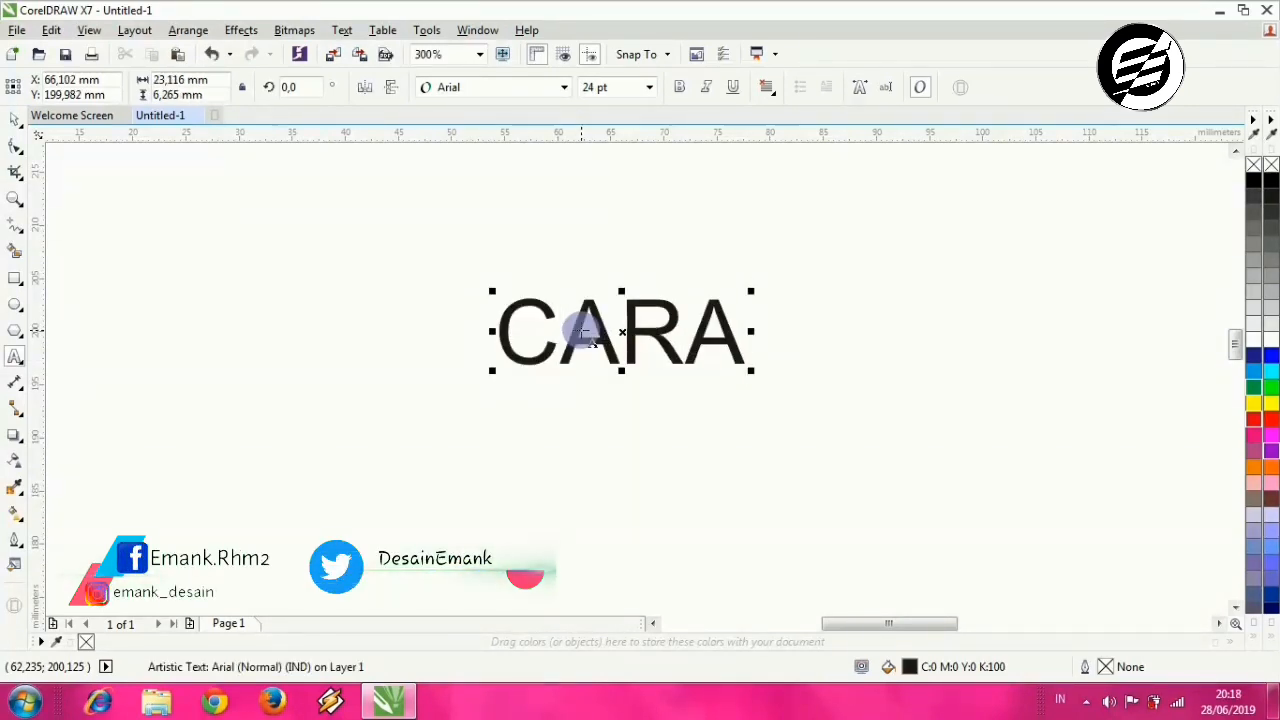
{"action": "type", "text": " EDIT "}
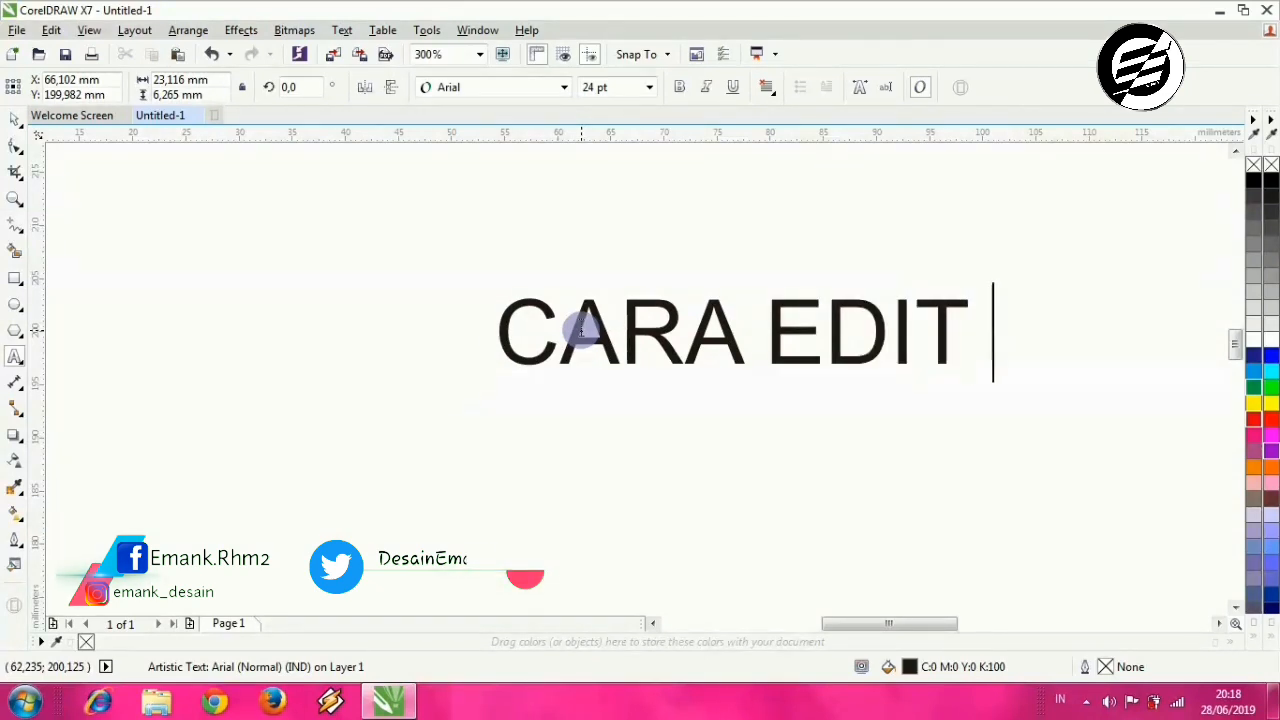
{"action": "type", "text": "TEXT"}
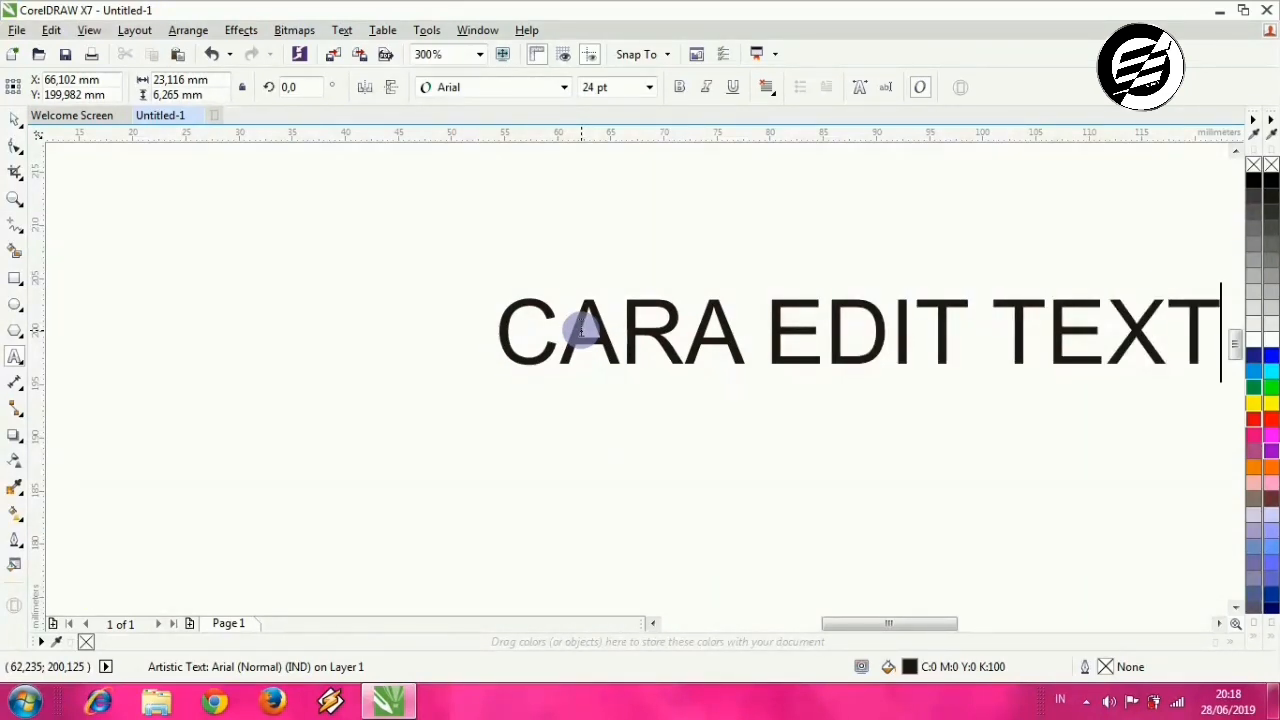
Step: Move the text slightly down, about 1.8 mm, and change its font to Impact
{"action": "left_click_drag", "start_coordinate": [967, 374], "coordinate": [790, 346]}
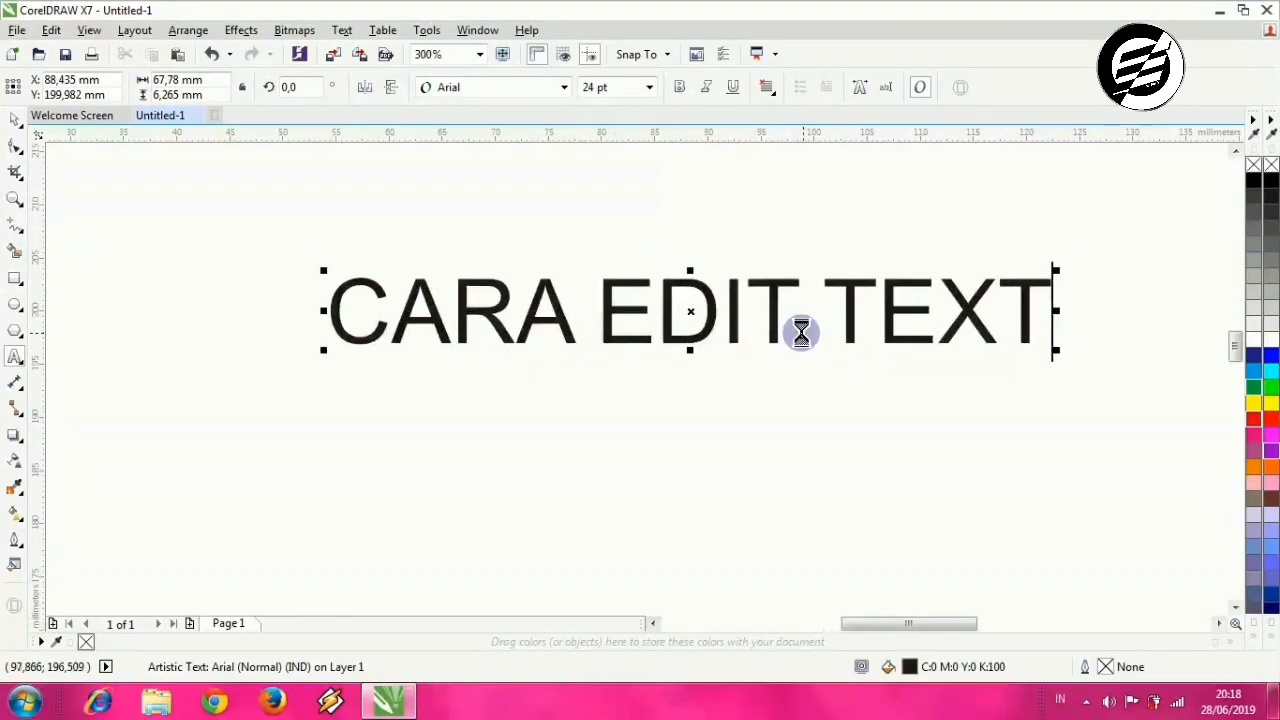
{"action": "left_click_drag", "start_coordinate": [906, 344], "coordinate": [861, 352]}
{"action": "left_click", "coordinate": [15, 121]}
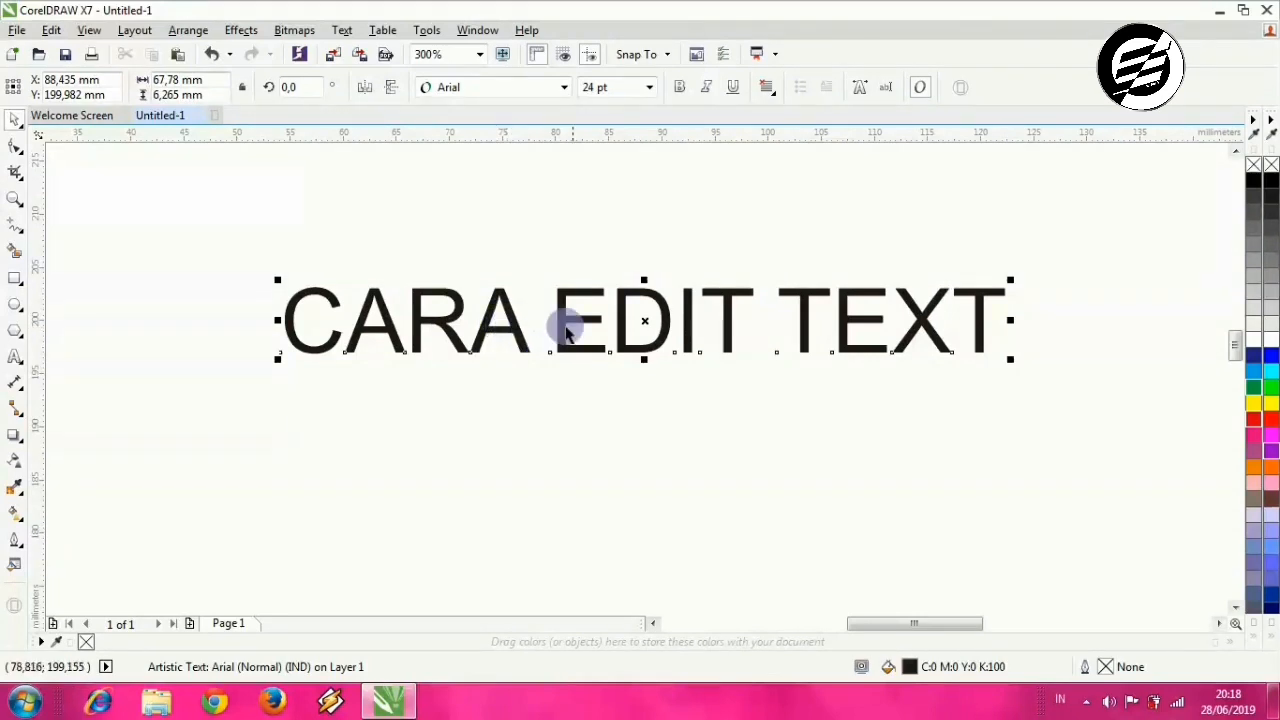
{"action": "left_click_drag", "start_coordinate": [625, 320], "coordinate": [623, 338]}
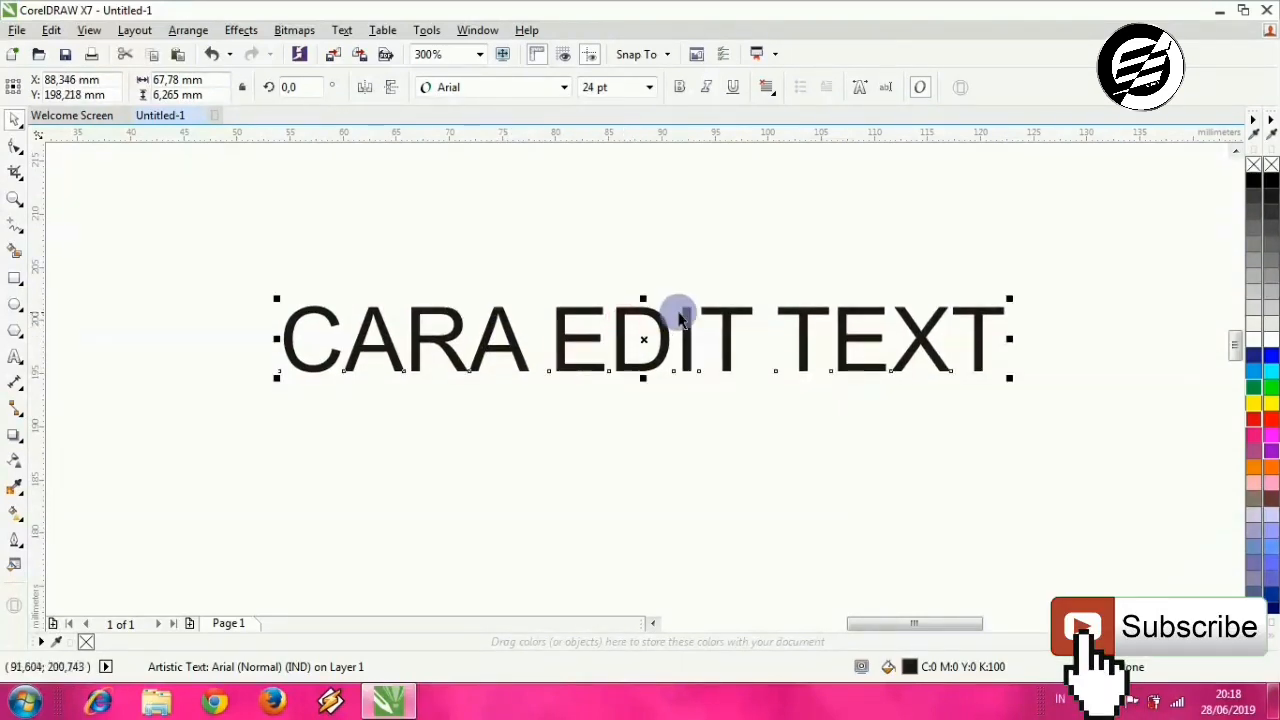
{"action": "left_click", "coordinate": [493, 89]}
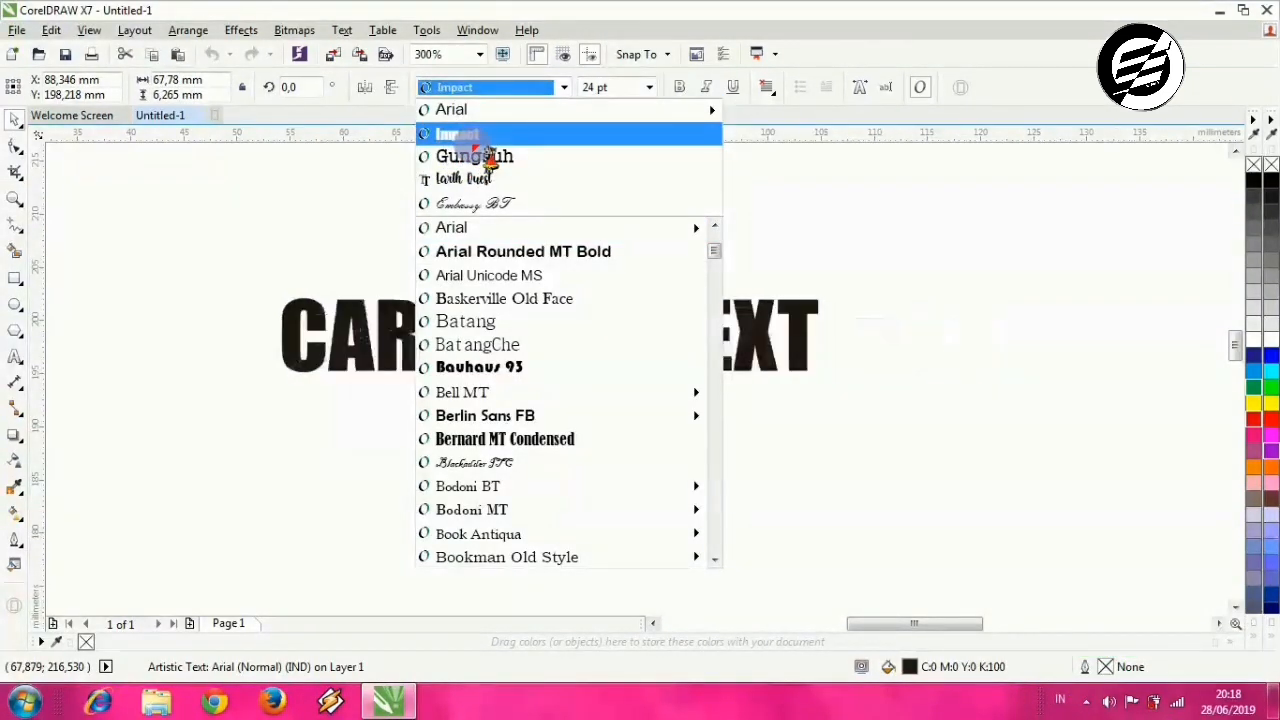
{"action": "left_click", "coordinate": [468, 134]}
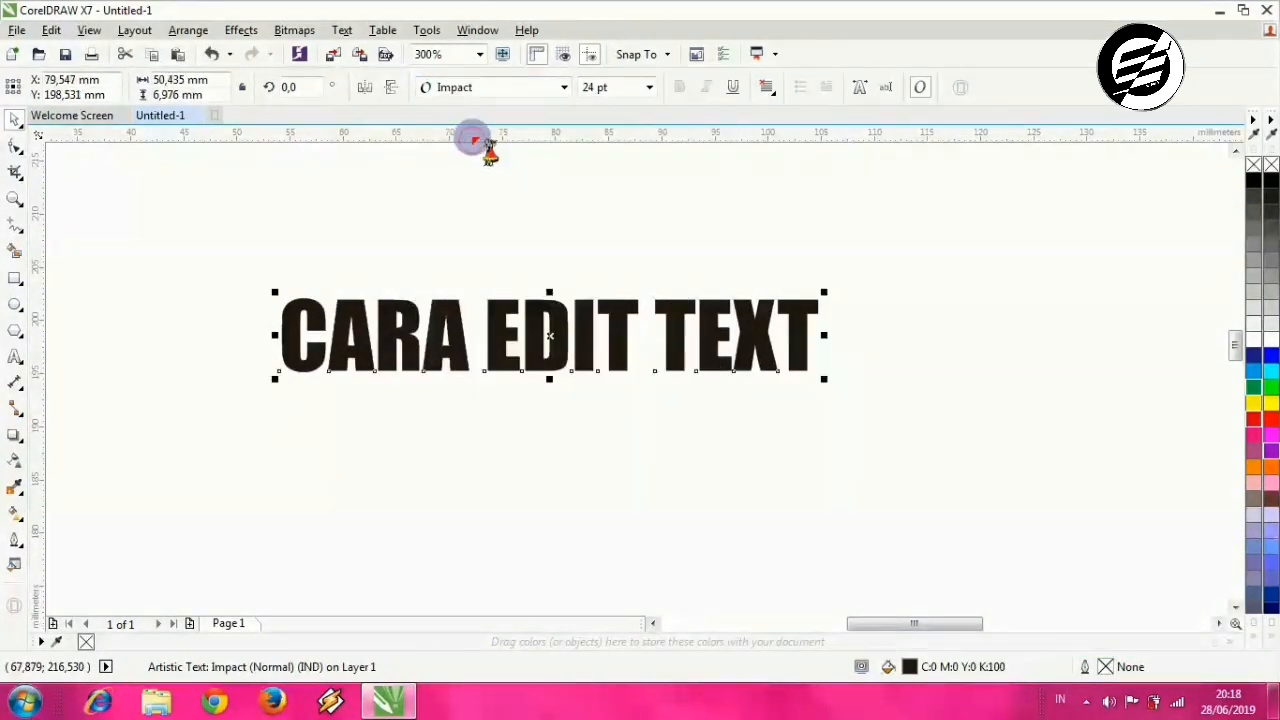
Step: Apply a vertical linear fountain fill to the text, running from its top edge to just below it, with a red lower end node
{"action": "scroll", "coordinate": [566, 336], "scroll_direction": "up", "scroll_amount": 2}
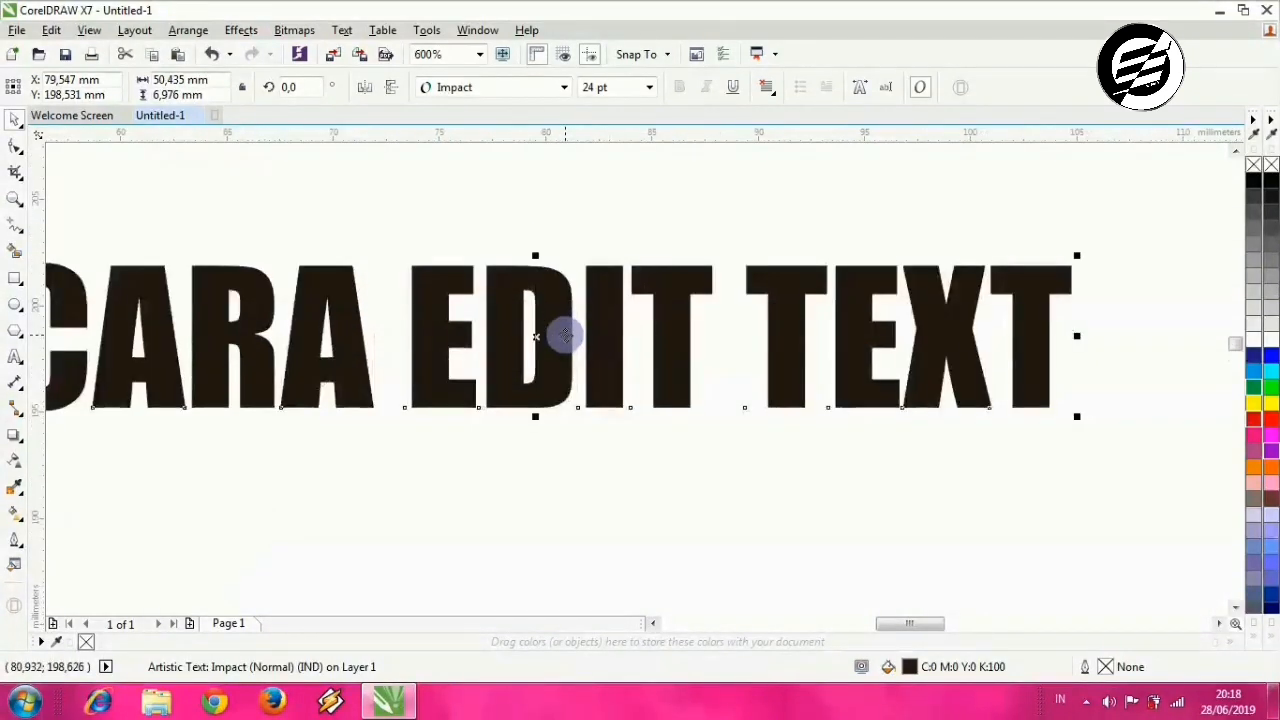
{"action": "scroll", "coordinate": [565, 324], "scroll_direction": "down", "scroll_amount": 2}
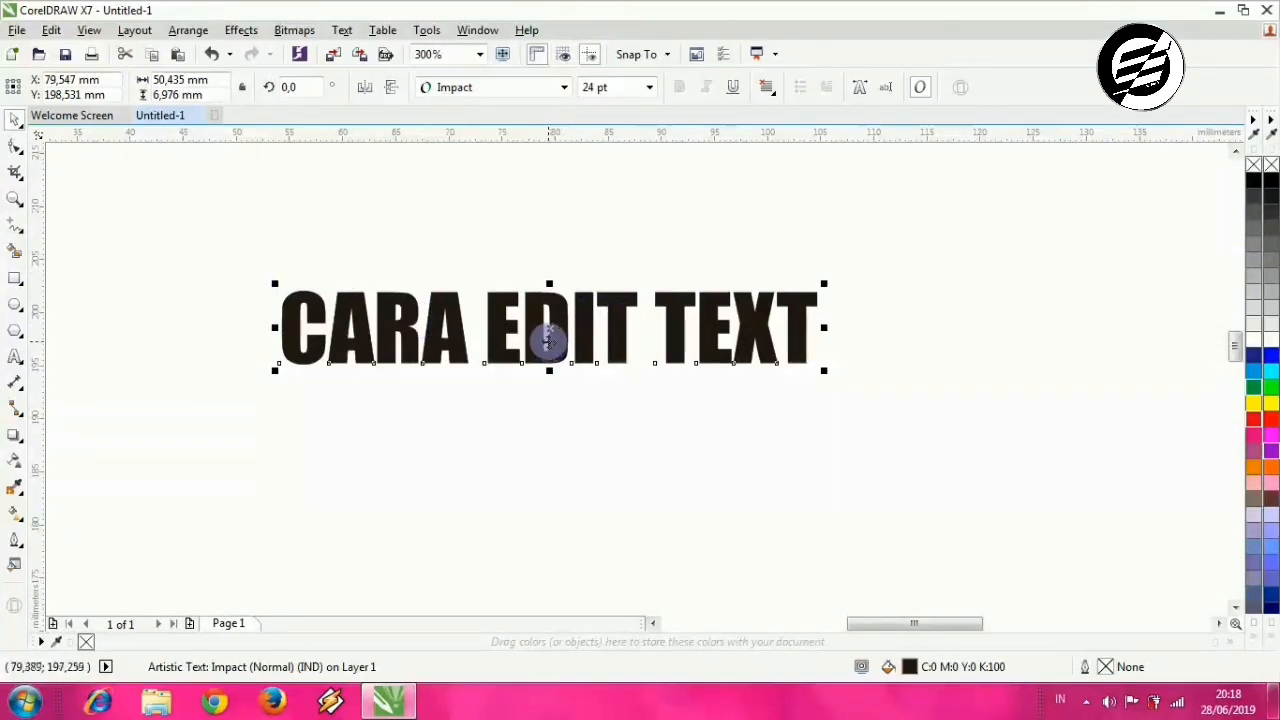
{"action": "scroll", "coordinate": [549, 342], "scroll_direction": "up", "scroll_amount": 2}
{"action": "scroll", "coordinate": [563, 343], "scroll_direction": "down", "scroll_amount": 2}
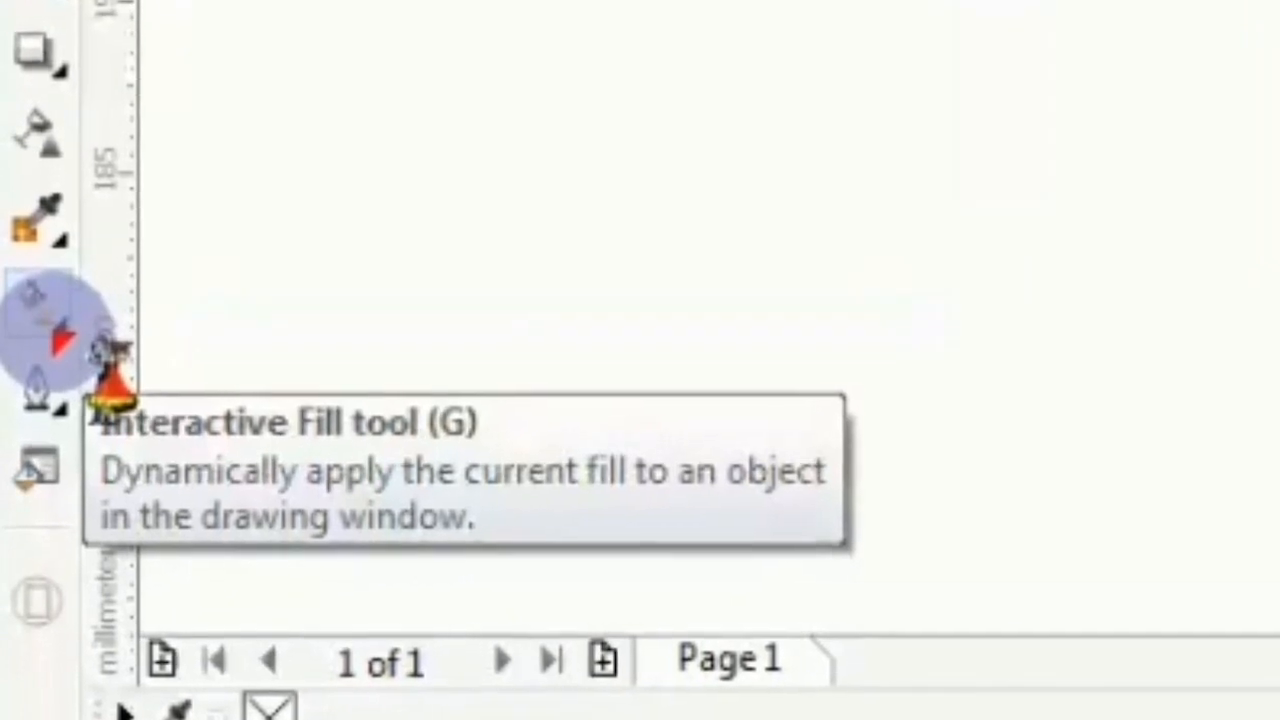
{"action": "left_click", "coordinate": [45, 300]}
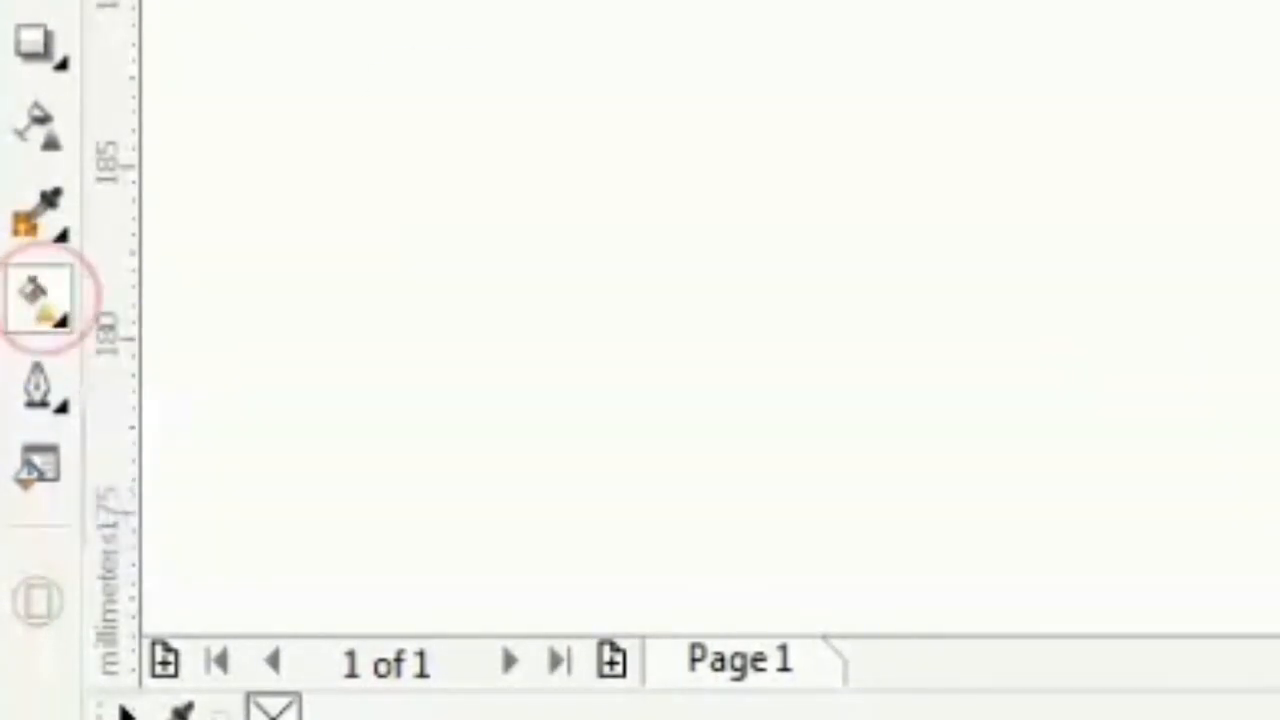
{"action": "left_click_drag", "start_coordinate": [536, 221], "coordinate": [537, 432]}
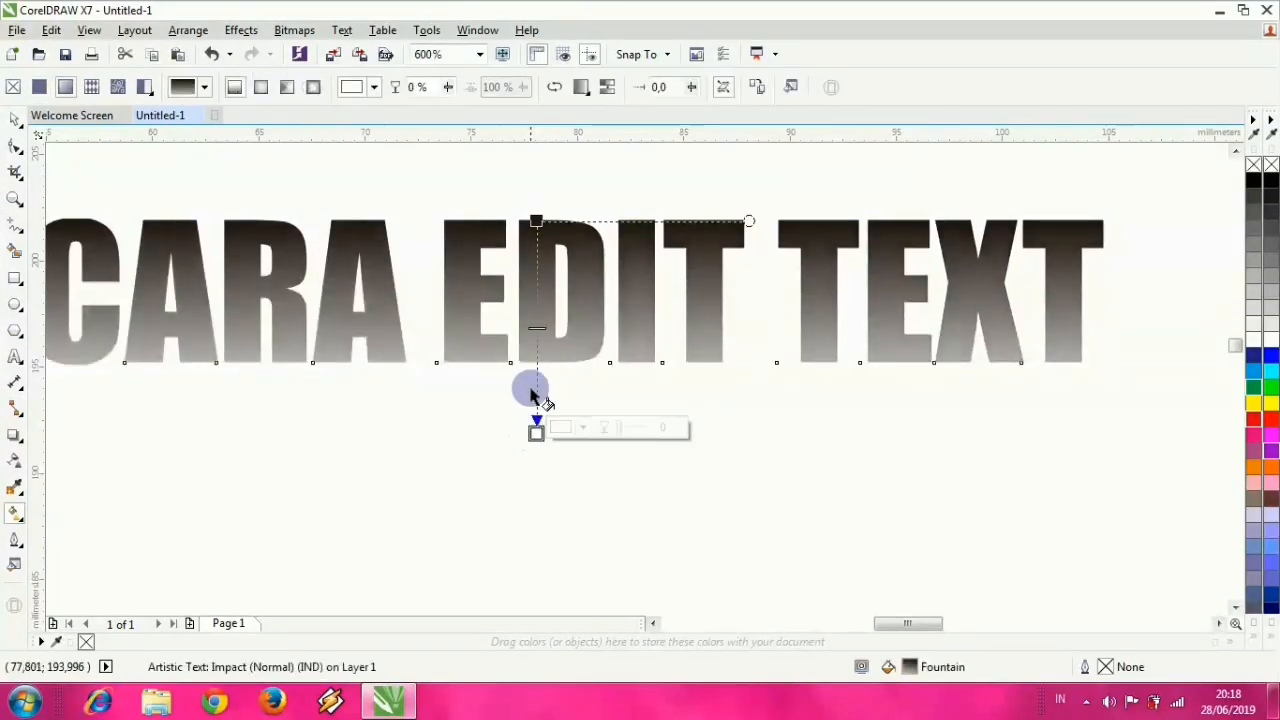
{"action": "left_click", "coordinate": [594, 430]}
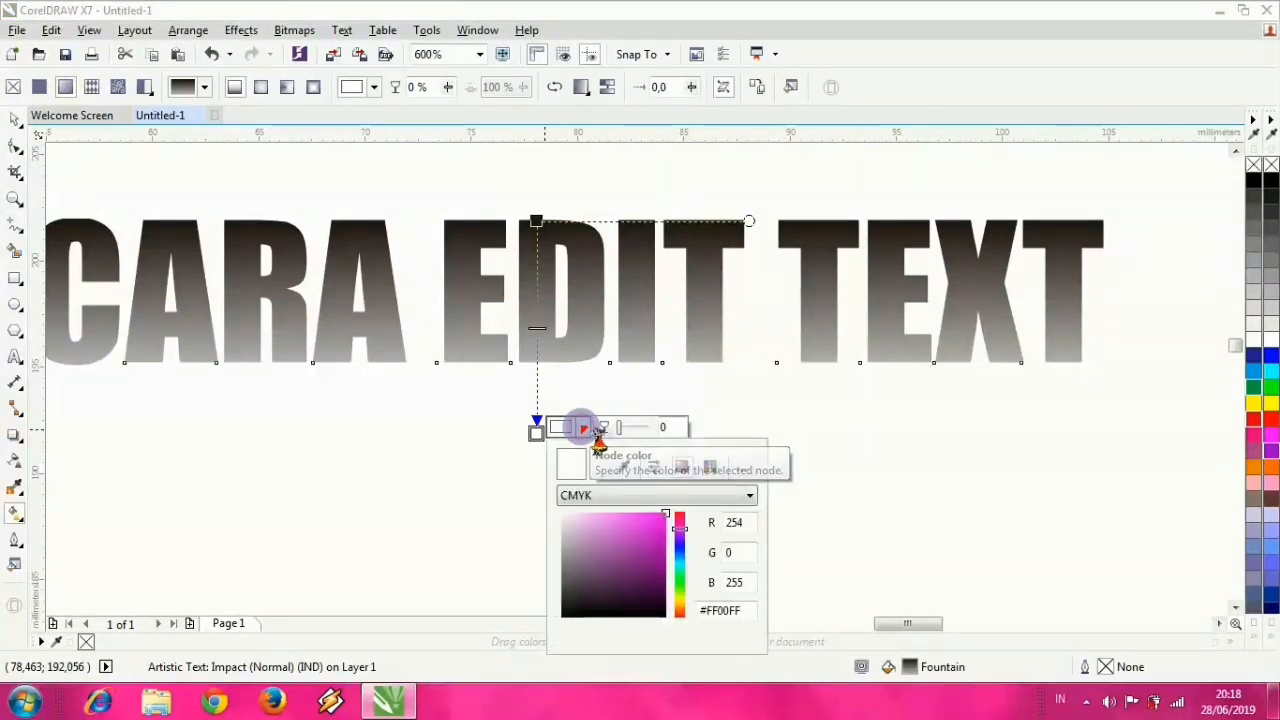
{"action": "left_click", "coordinate": [649, 537]}
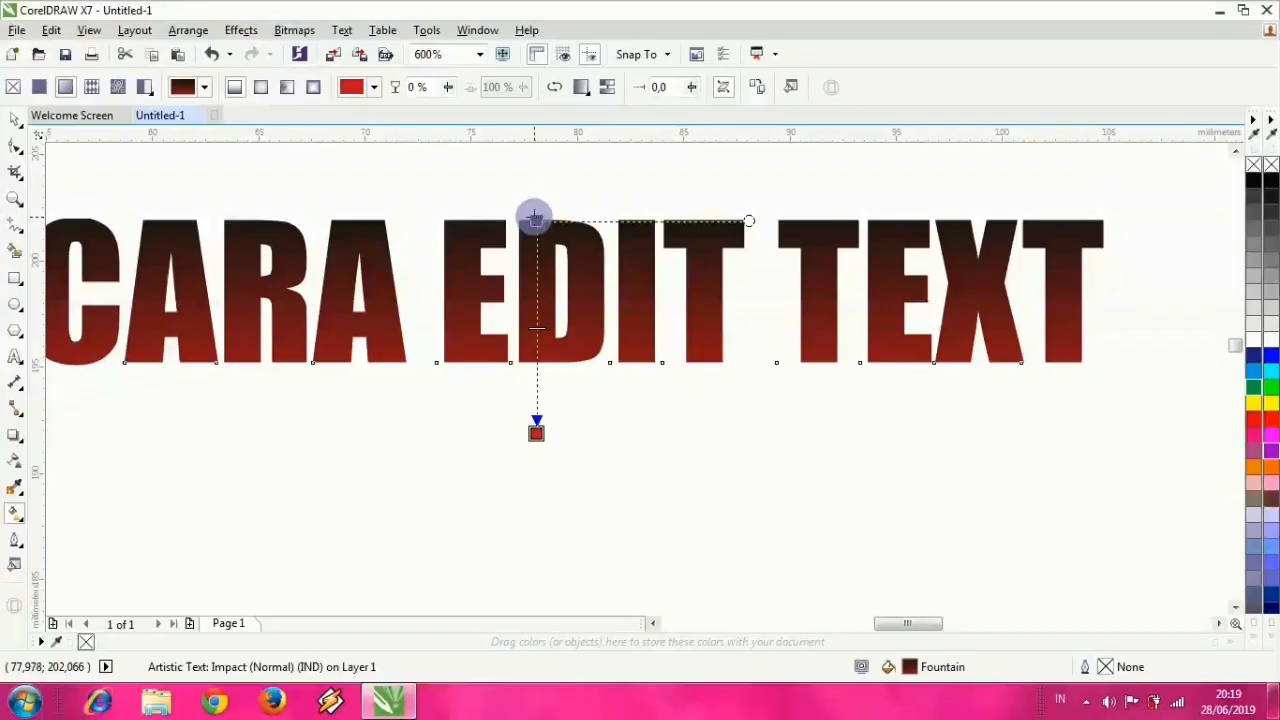
Step: Recolour the fountain fill's upper node blue with CMYK 95, 67, 0, 0, and deselect the text
{"action": "left_click", "coordinate": [535, 217]}
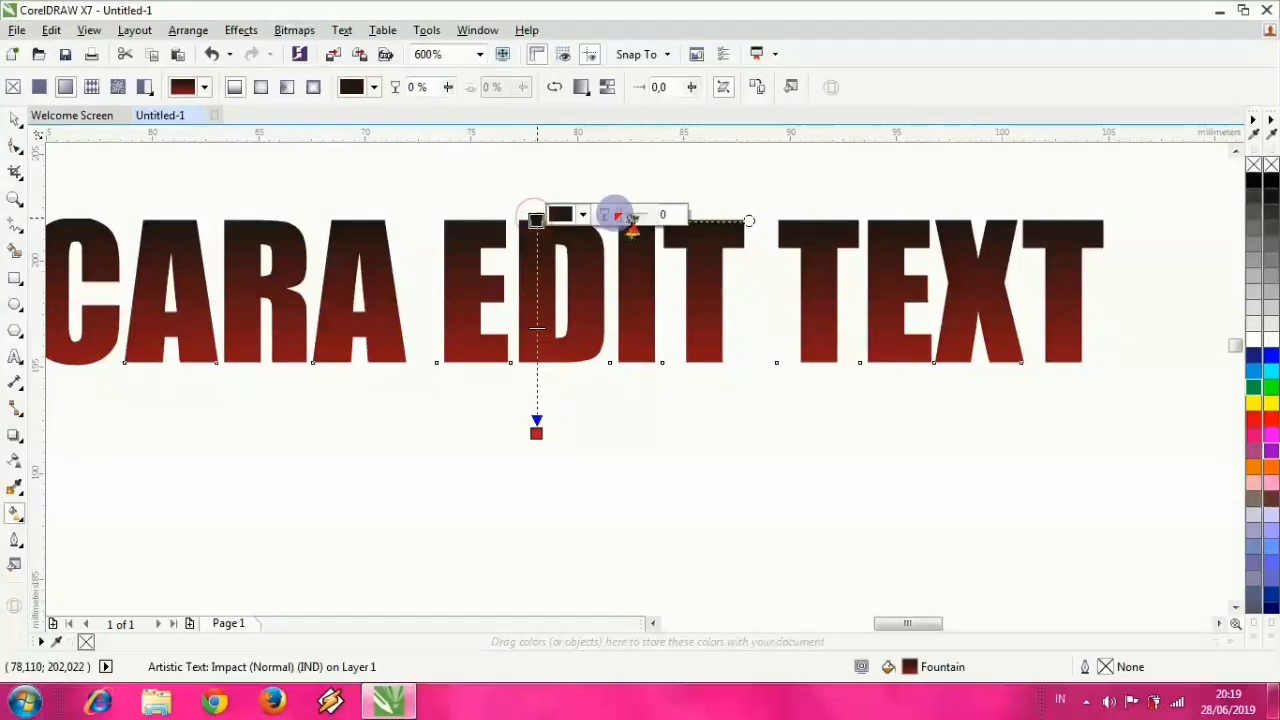
{"action": "left_click", "coordinate": [586, 215]}
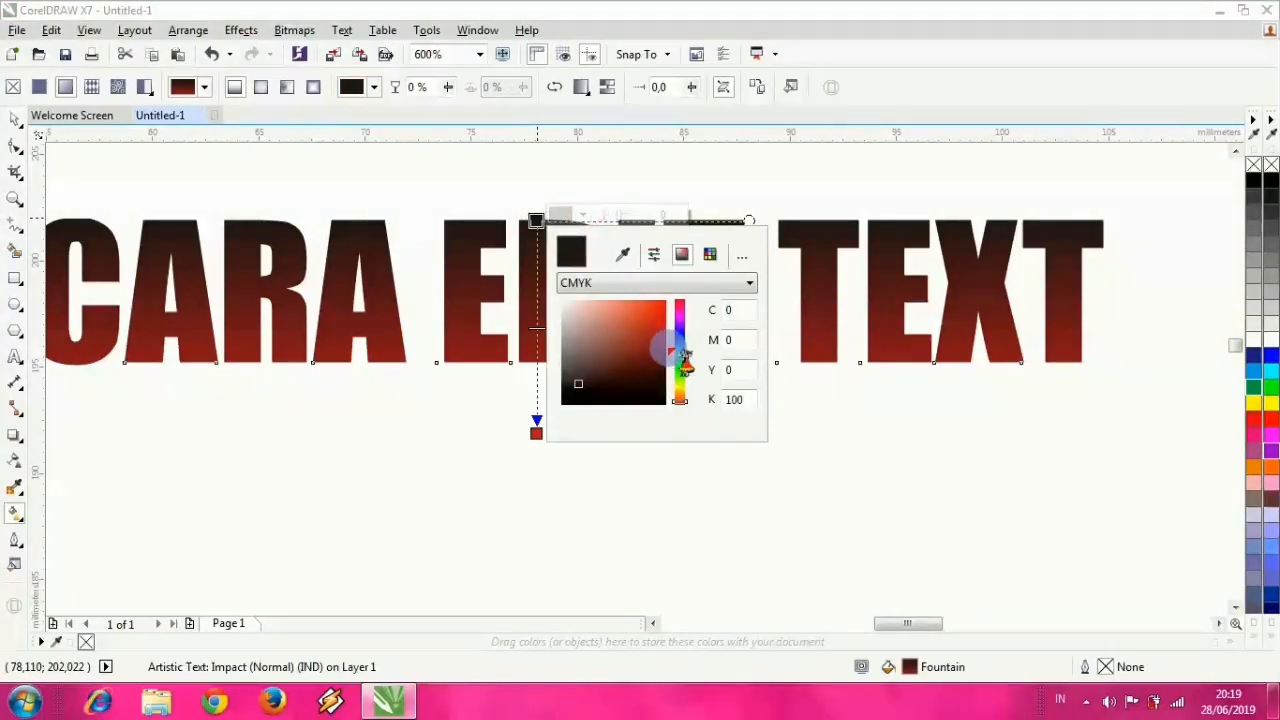
{"action": "left_click", "coordinate": [638, 353]}
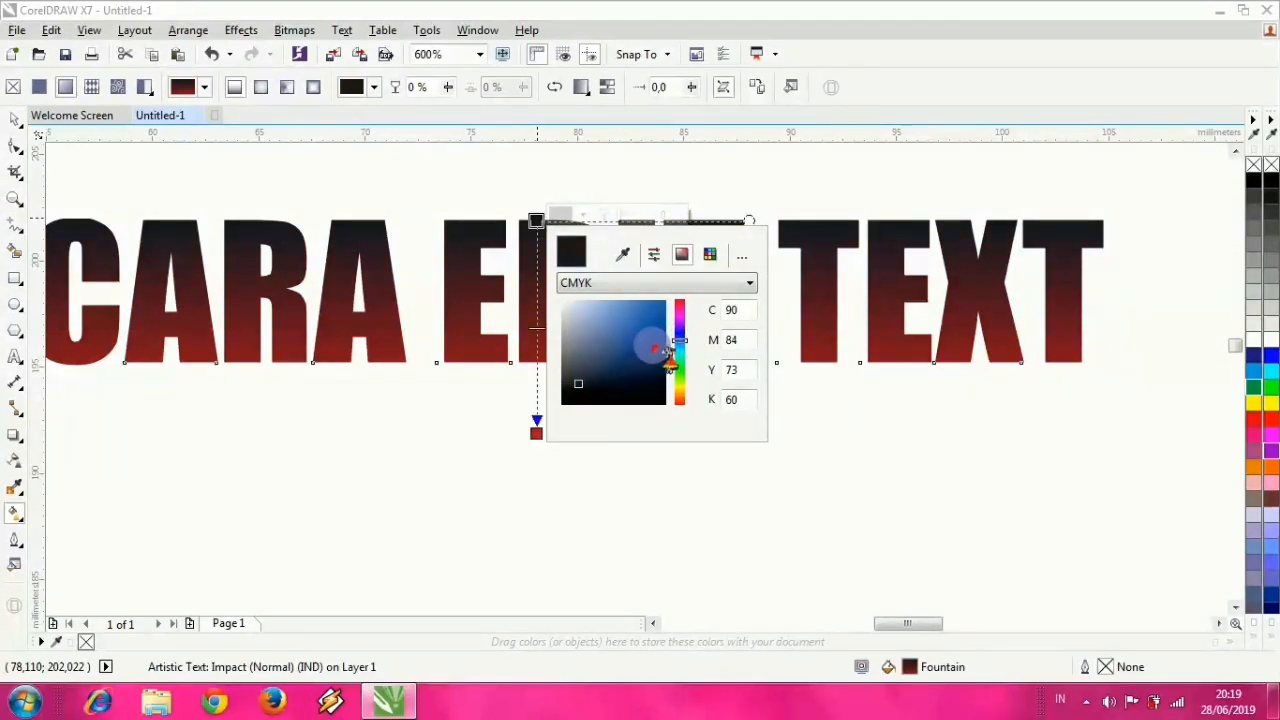
{"action": "left_click", "coordinate": [652, 345]}
{"action": "left_click", "coordinate": [653, 370]}
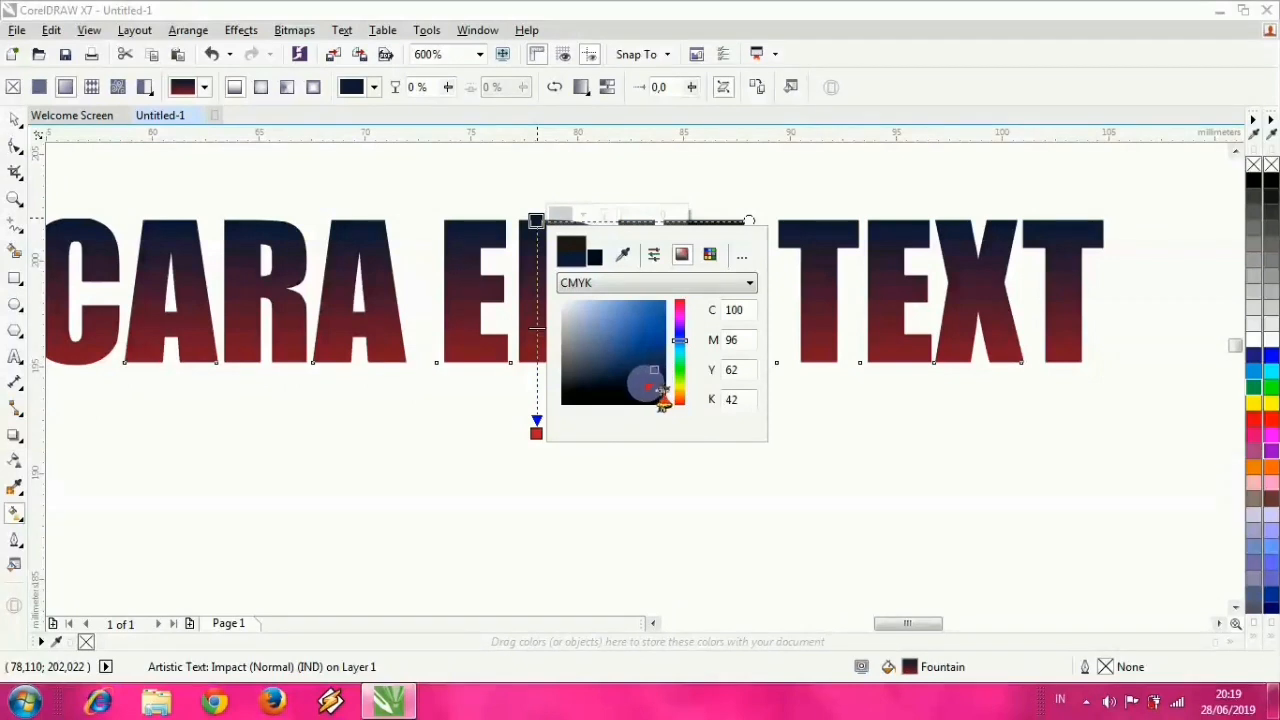
{"action": "left_click", "coordinate": [645, 383]}
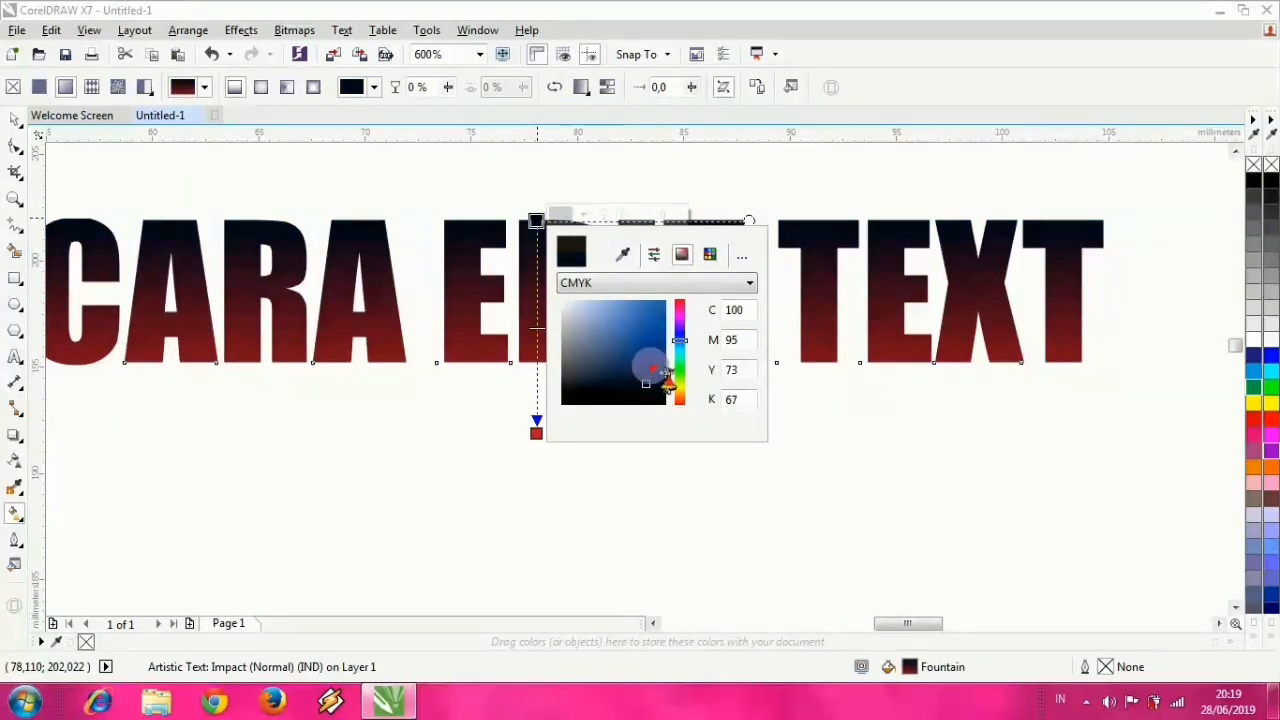
{"action": "left_click", "coordinate": [662, 313]}
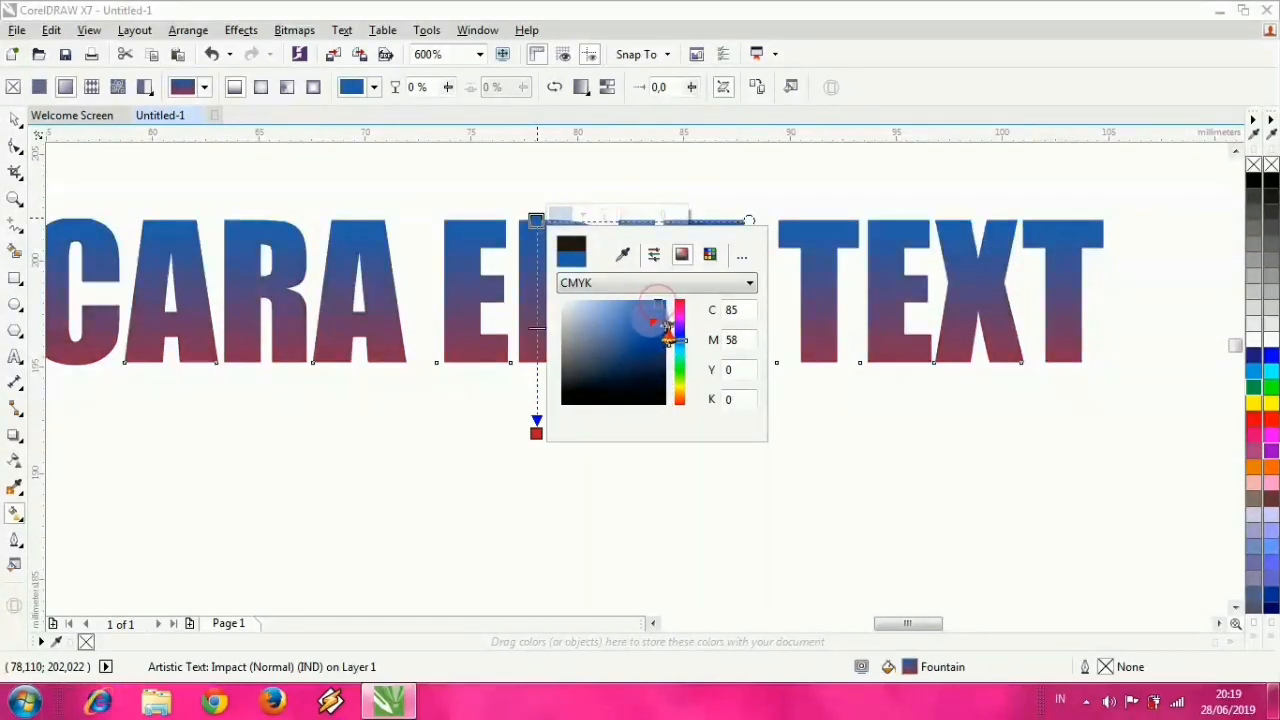
{"action": "left_click_drag", "start_coordinate": [695, 312], "coordinate": [697, 370]}
{"action": "left_click", "coordinate": [684, 343]}
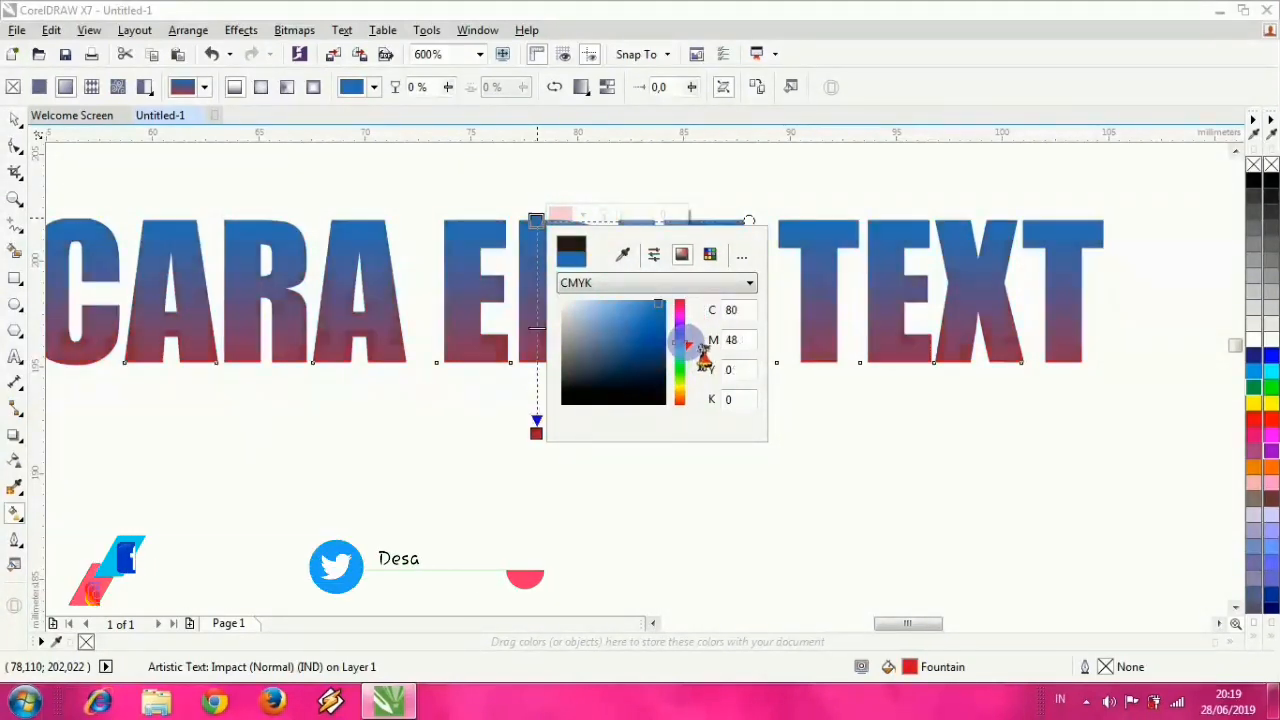
{"action": "left_click", "coordinate": [656, 334]}
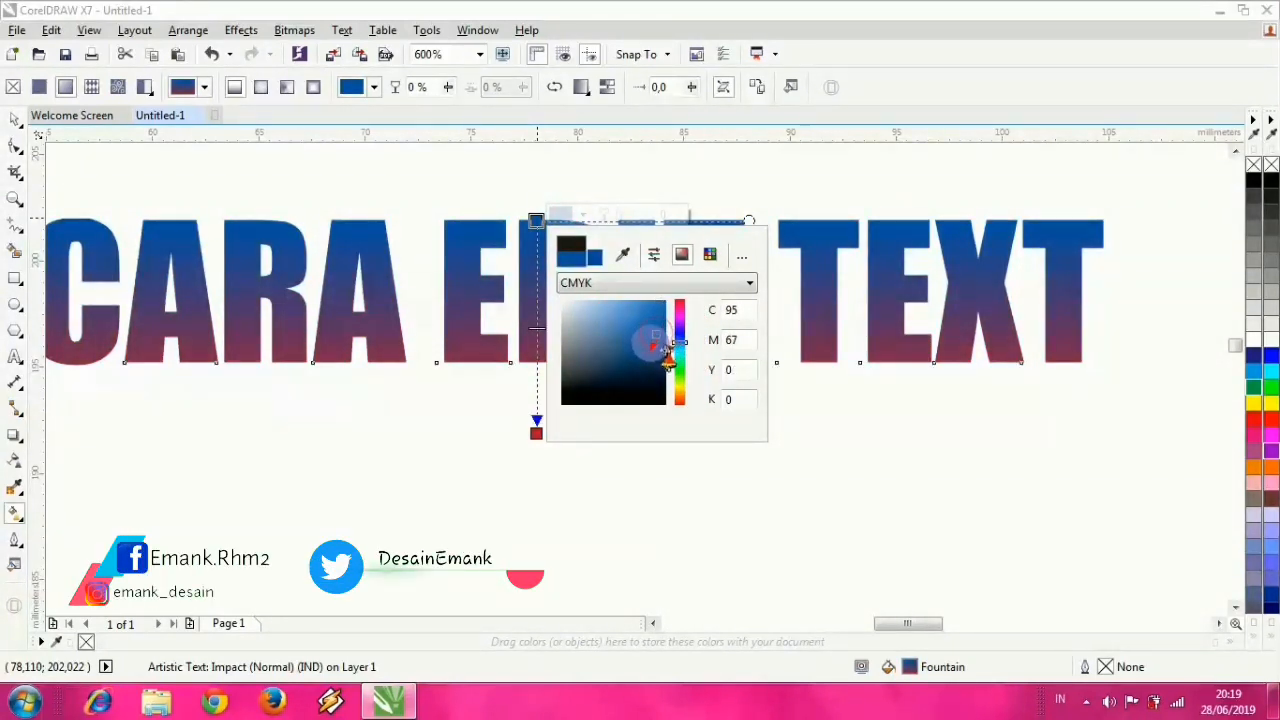
{"action": "left_click", "coordinate": [491, 300]}
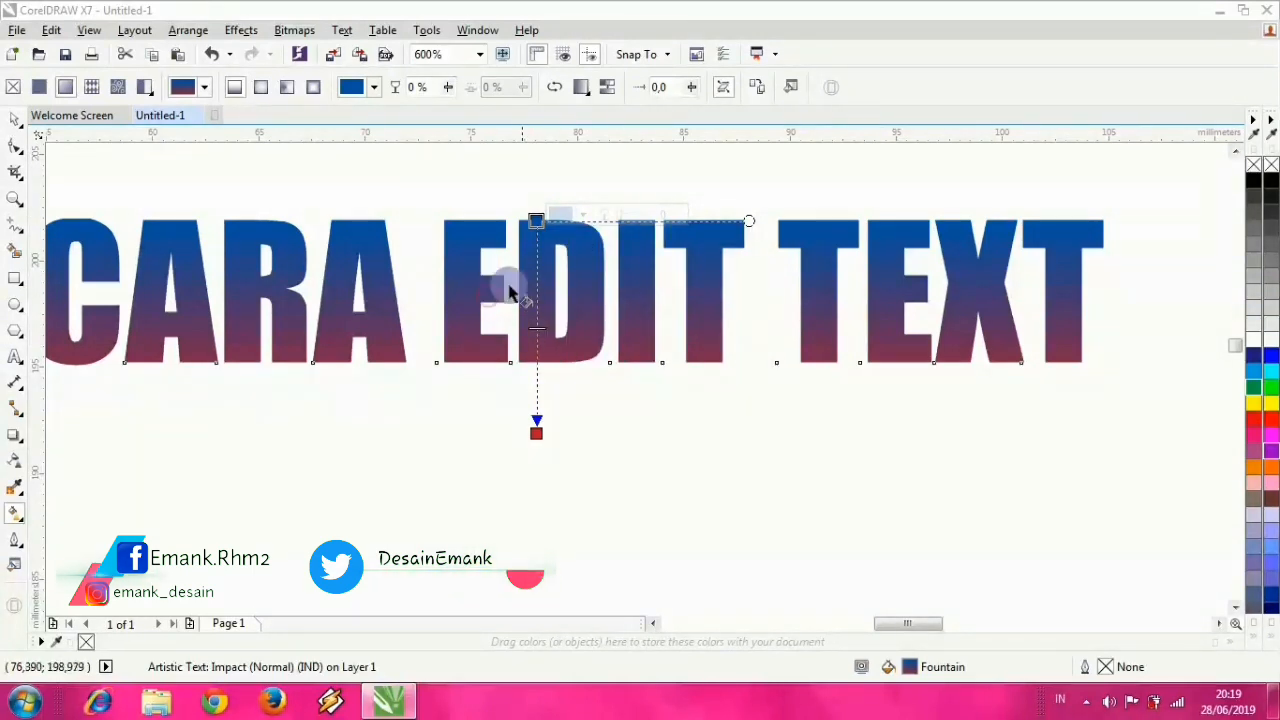
{"action": "left_click", "coordinate": [637, 370]}
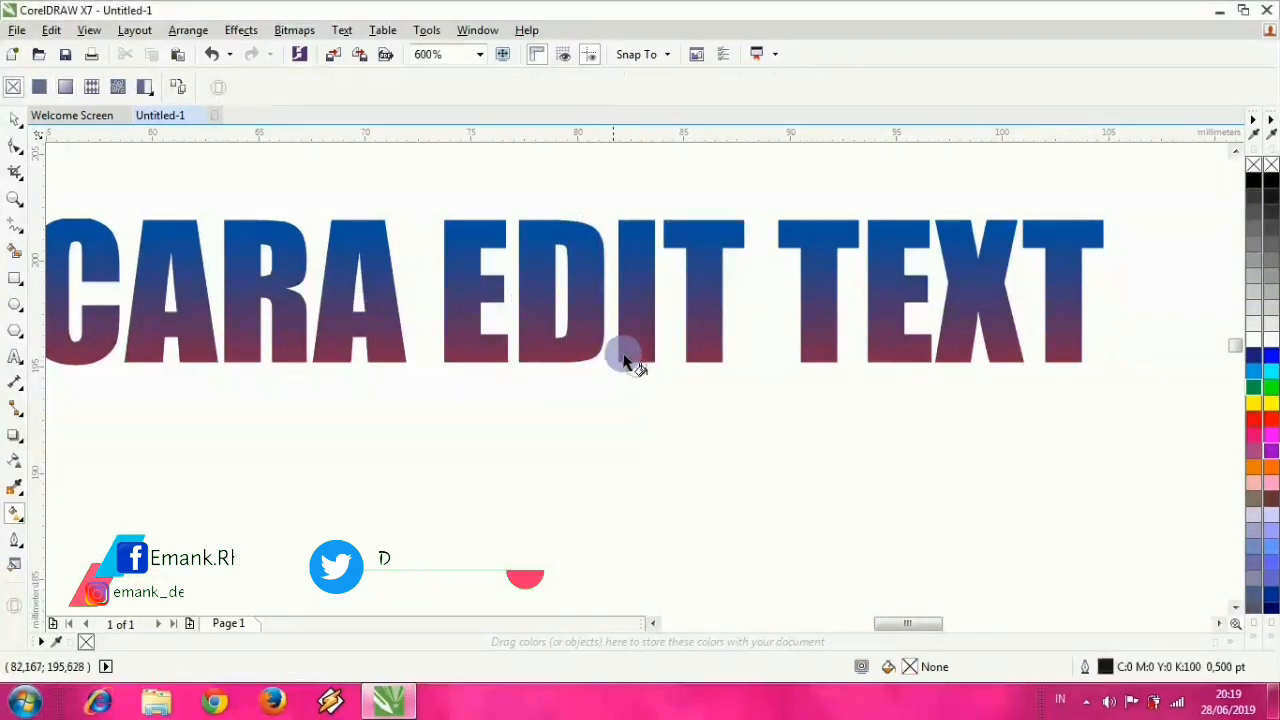
Step: Add an intermediate node to the text's vertical fountain fill at the 37% position
{"action": "left_click", "coordinate": [560, 322]}
{"action": "scroll", "coordinate": [542, 279], "scroll_direction": "up", "scroll_amount": 1}
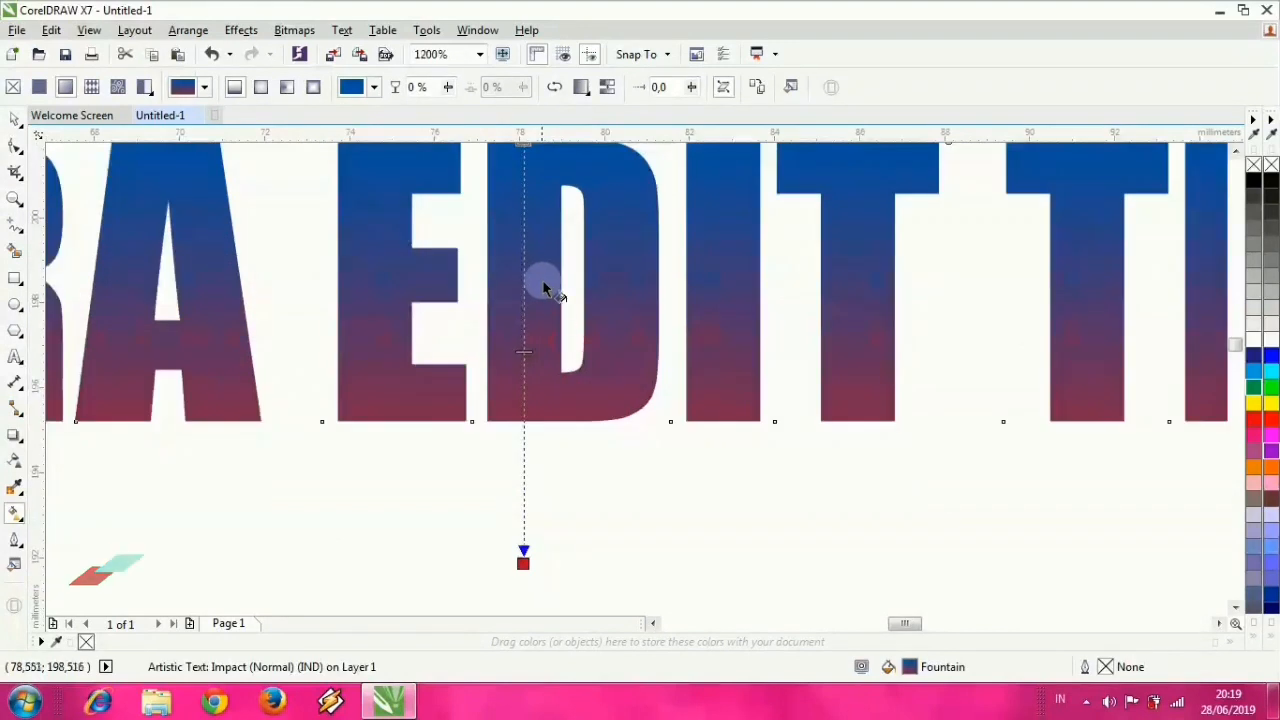
{"action": "scroll", "coordinate": [540, 277], "scroll_direction": "down", "scroll_amount": 1}
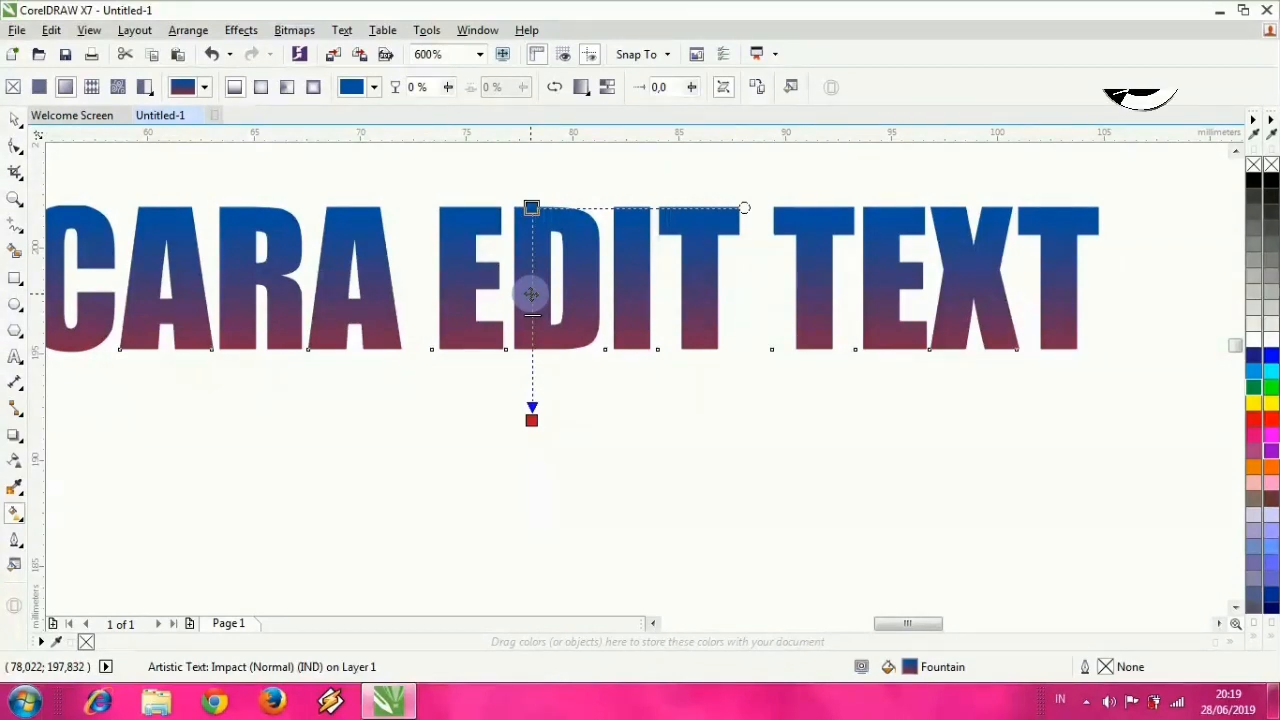
{"action": "scroll", "coordinate": [531, 294], "scroll_direction": "up", "scroll_amount": 1}
{"action": "scroll", "coordinate": [540, 270], "scroll_direction": "up", "scroll_amount": 1}
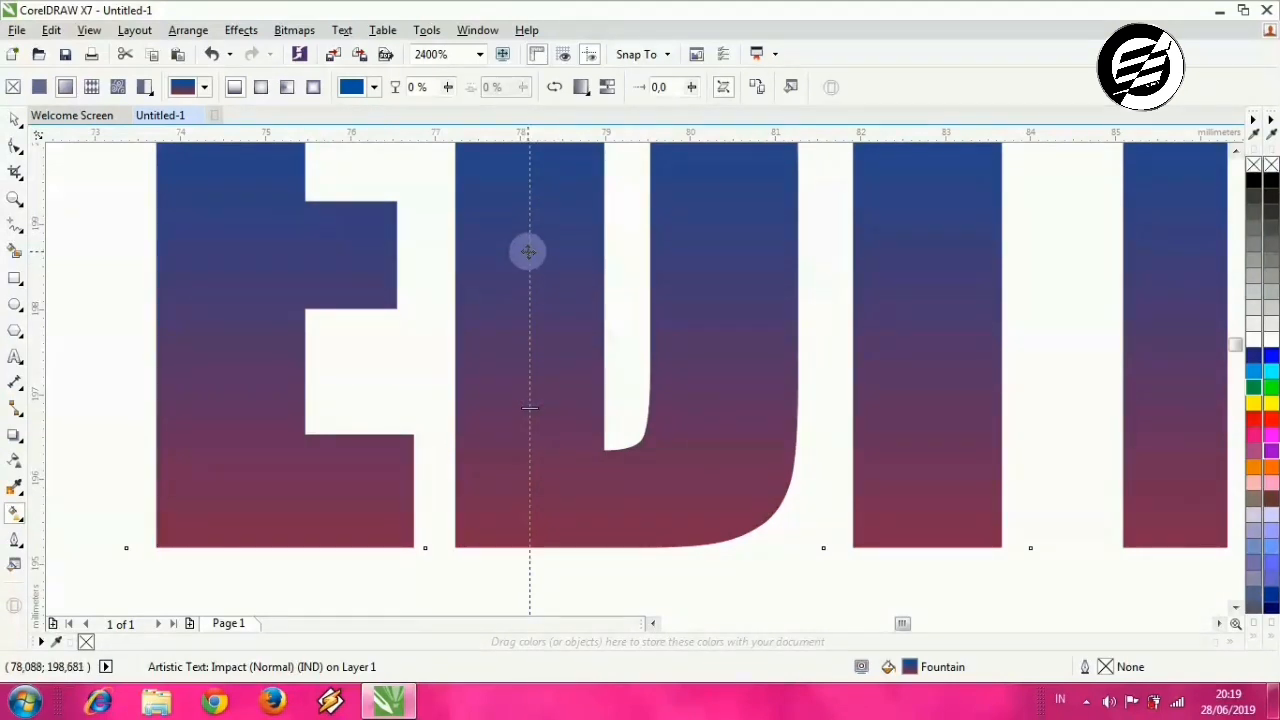
{"action": "left_click", "coordinate": [528, 252]}
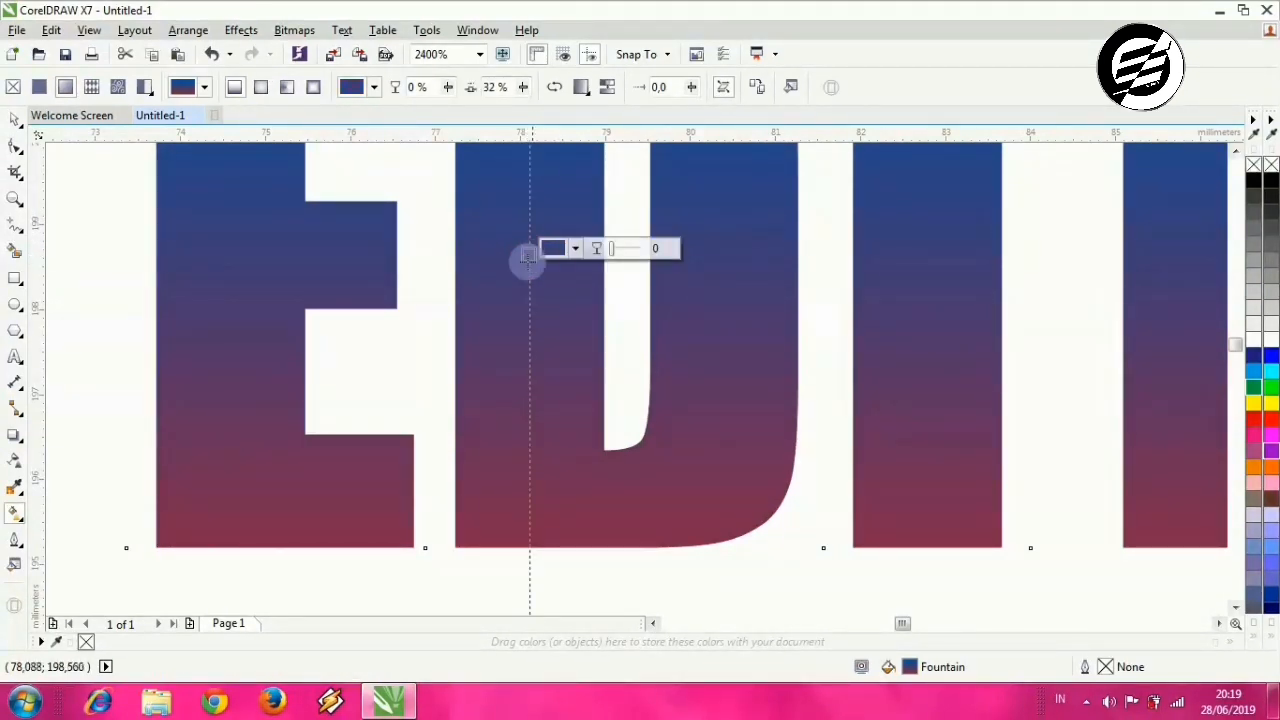
{"action": "left_click_drag", "start_coordinate": [530, 255], "coordinate": [530, 296]}
Step: Recolour the fountain fill's intermediate node to RGB 29, 26, 186 and deselect the text
{"action": "left_click", "coordinate": [575, 290]}
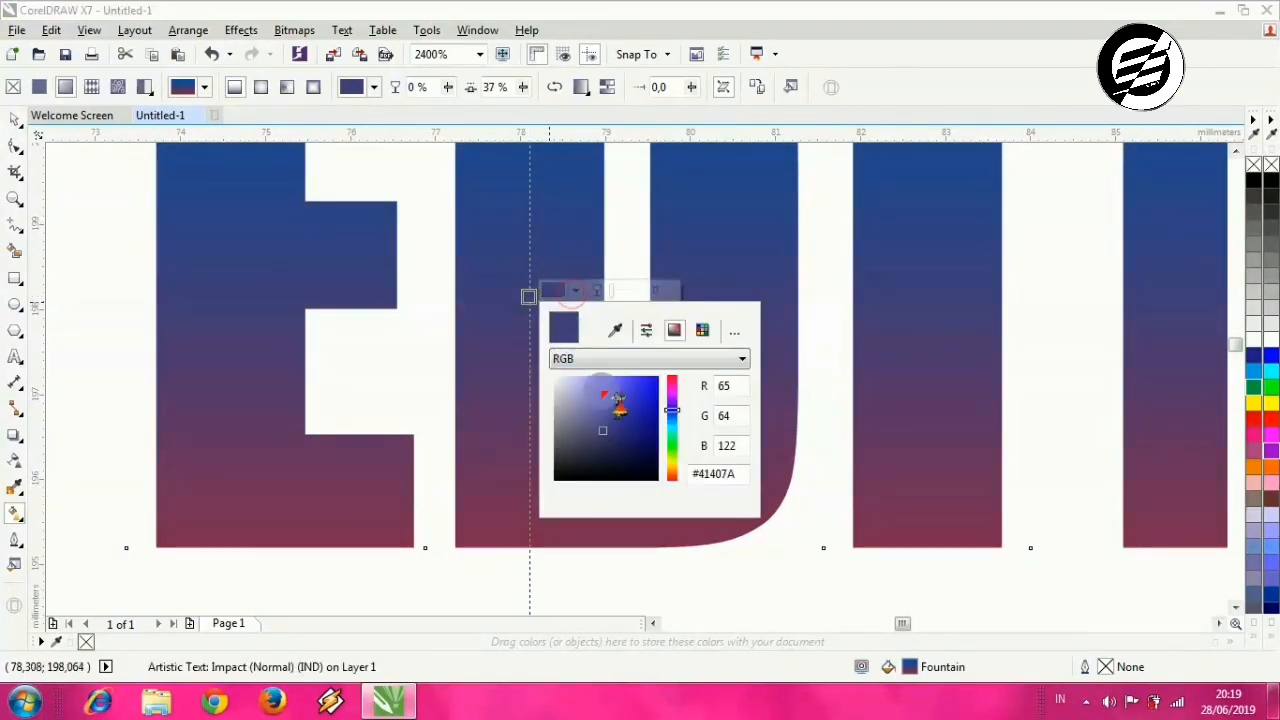
{"action": "mouse_move", "coordinate": [618, 400]}
{"action": "left_mouse_down"}
{"action": "mouse_move", "coordinate": [658, 417]}
{"action": "mouse_move", "coordinate": [643, 404]}
{"action": "left_mouse_up"}
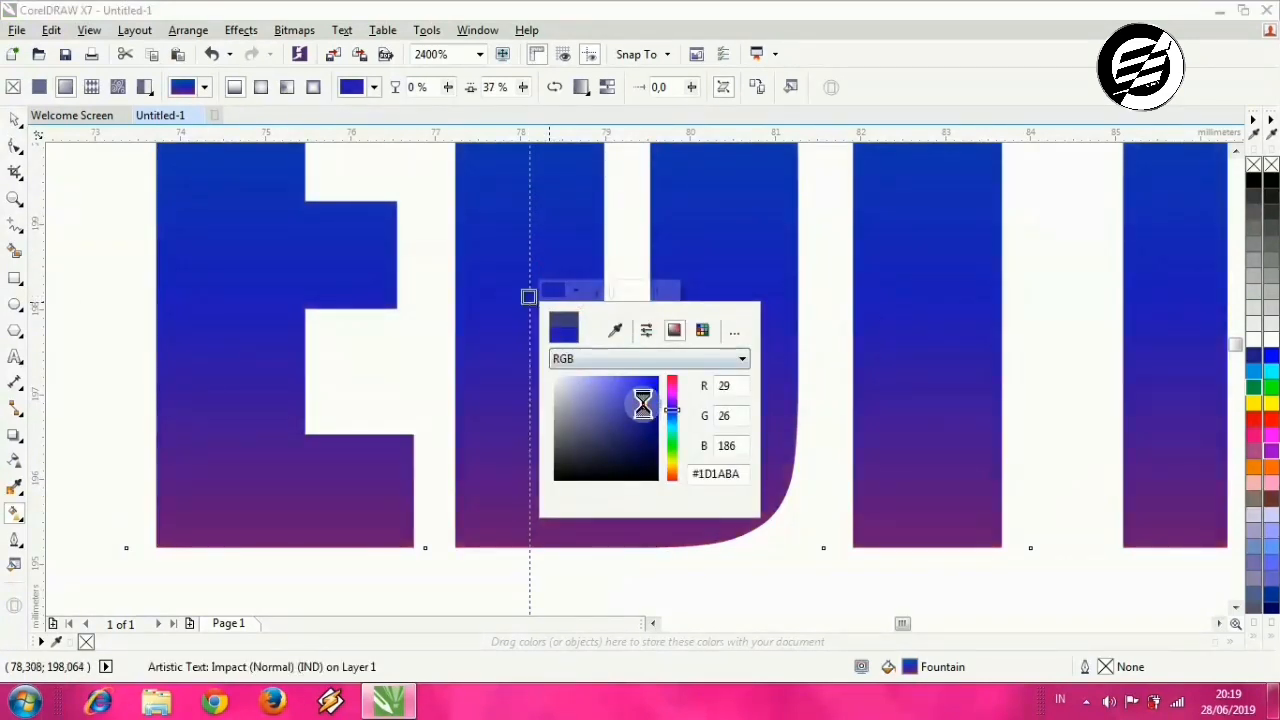
{"action": "left_click", "coordinate": [776, 394]}
{"action": "scroll", "coordinate": [700, 349], "scroll_direction": "down", "scroll_amount": 2}
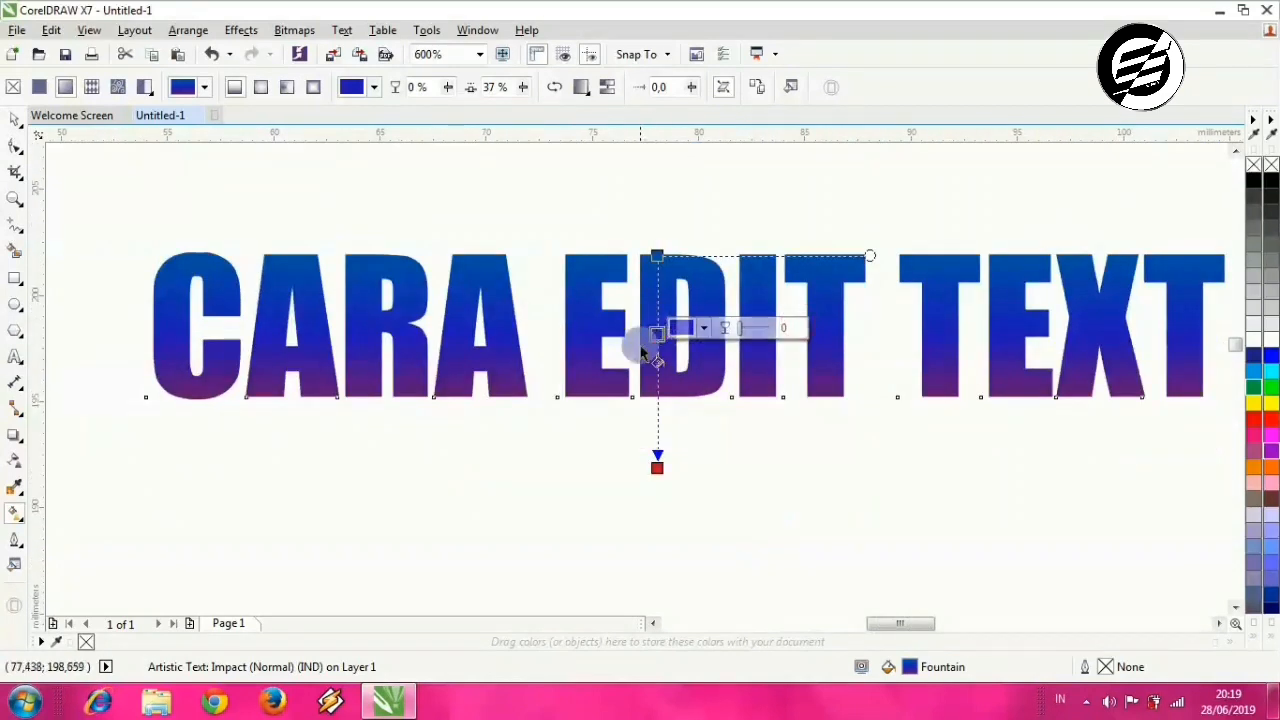
{"action": "left_click", "coordinate": [732, 462]}
{"action": "left_click_drag", "start_coordinate": [743, 462], "coordinate": [643, 461]}
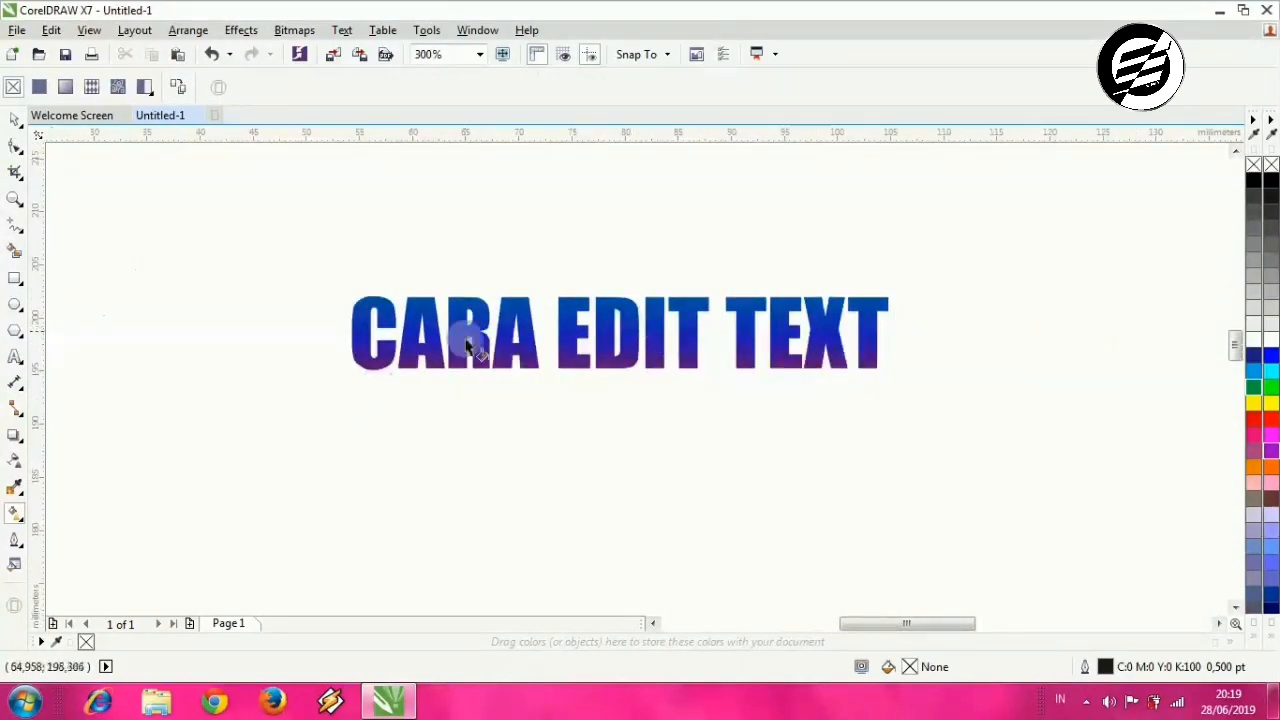
{"action": "scroll", "coordinate": [700, 392], "scroll_direction": "up", "scroll_amount": 2}
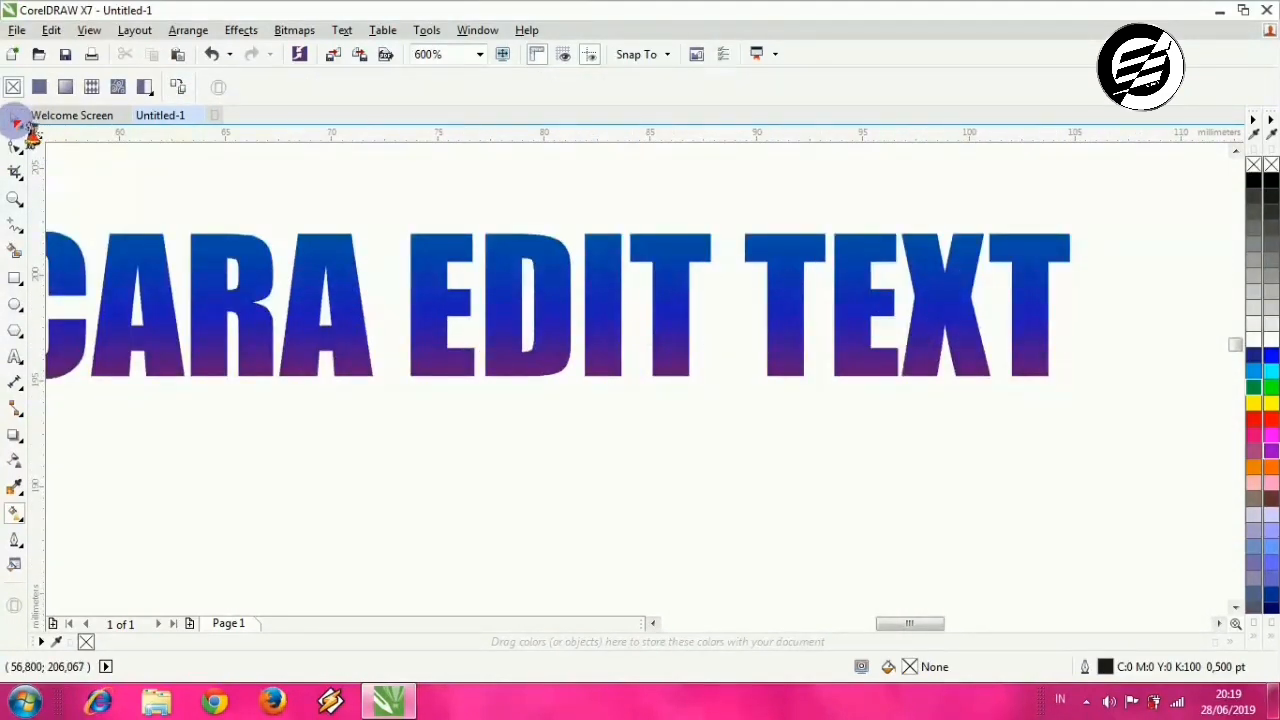
Step: Move the text down and to the right, to X 83.251 mm and Y 193.768 mm
{"action": "left_click", "coordinate": [15, 119]}
{"action": "scroll", "coordinate": [505, 280], "scroll_direction": "down", "scroll_amount": 2}
{"action": "left_click_drag", "start_coordinate": [512, 290], "coordinate": [552, 355]}
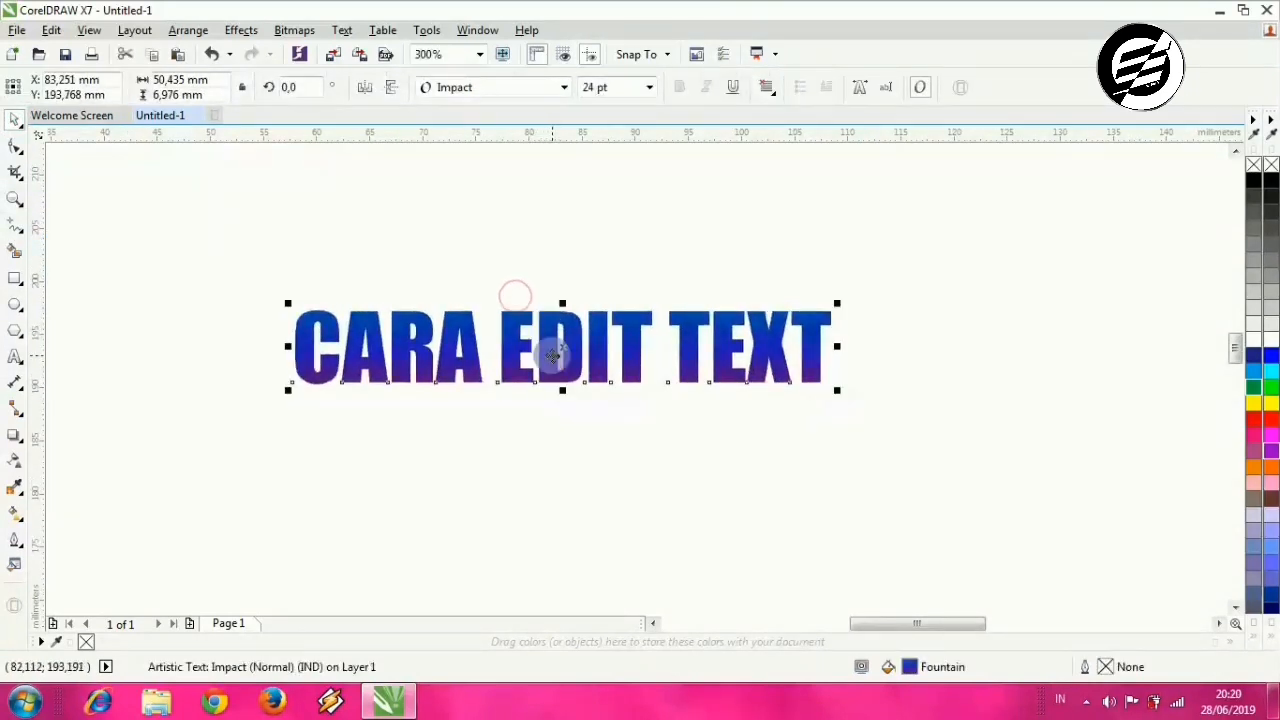
{"action": "scroll", "coordinate": [552, 355], "scroll_direction": "up", "scroll_amount": 2}
{"action": "left_click_drag", "start_coordinate": [480, 376], "coordinate": [483, 344]}
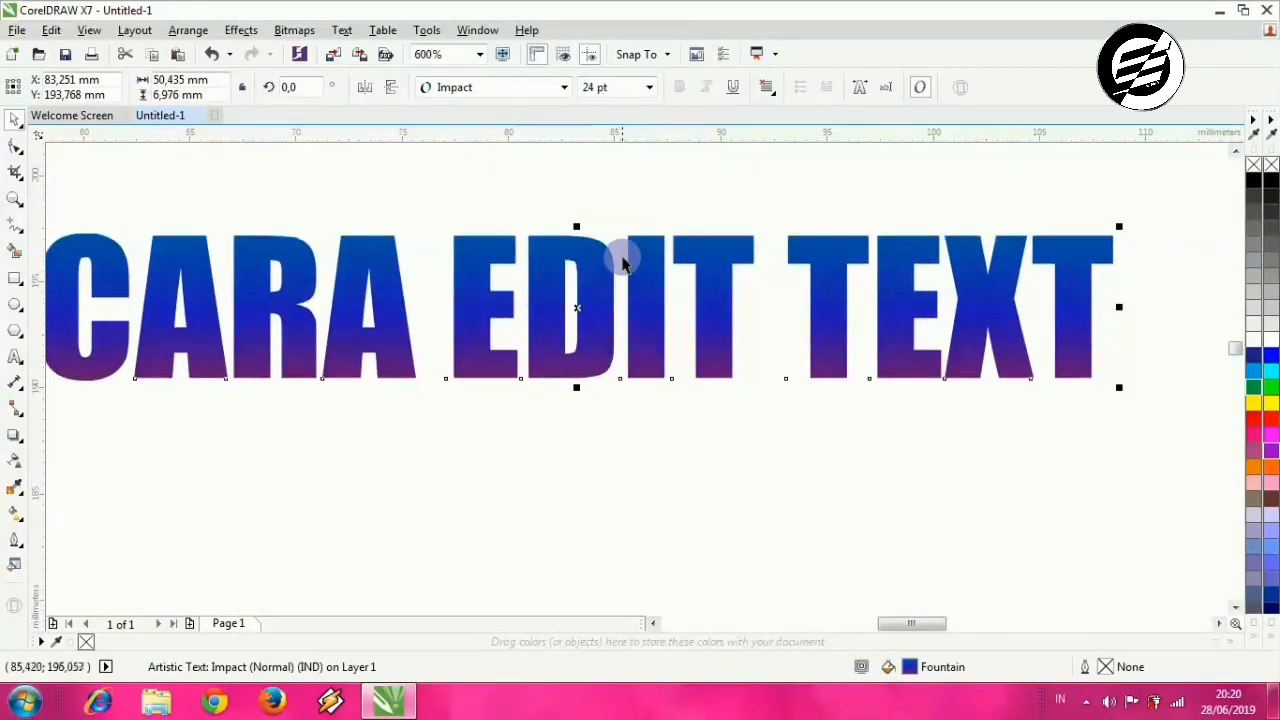
{"action": "scroll", "coordinate": [567, 236], "scroll_direction": "up", "scroll_amount": 2}
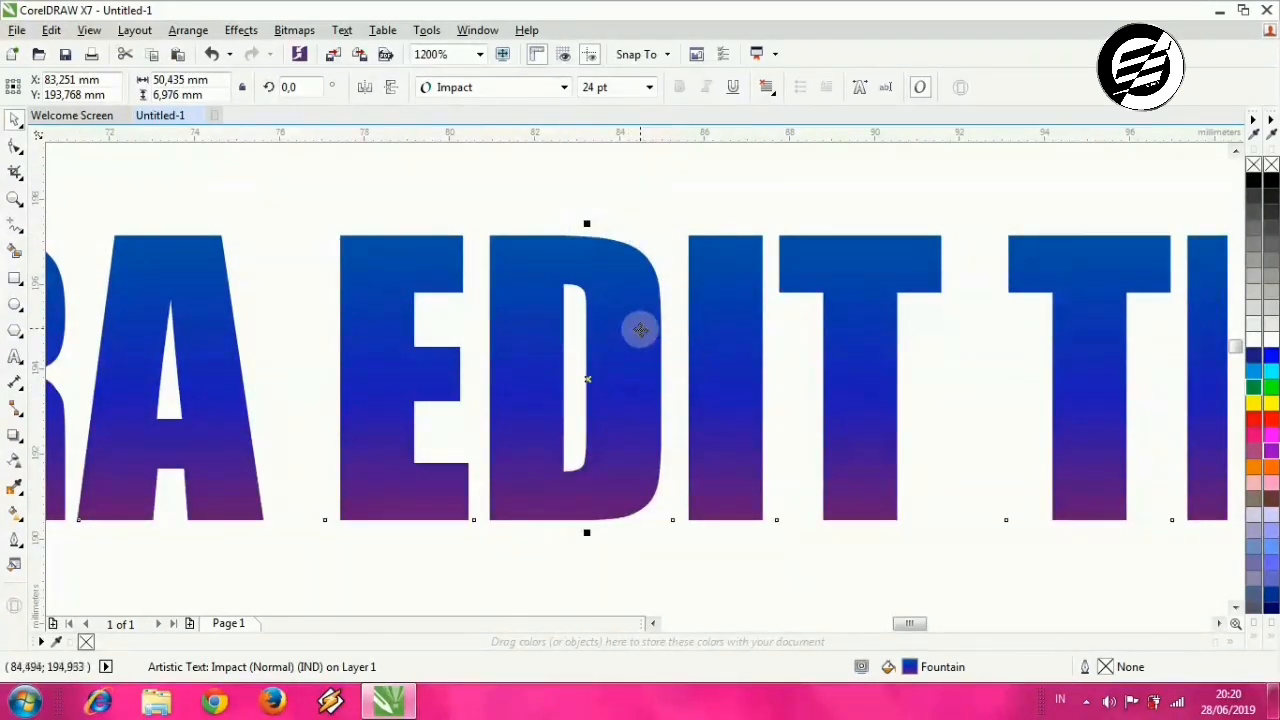
{"action": "scroll", "coordinate": [640, 330], "scroll_direction": "down", "scroll_amount": 2}
{"action": "scroll", "coordinate": [805, 328], "scroll_direction": "right", "scroll_amount": 1}
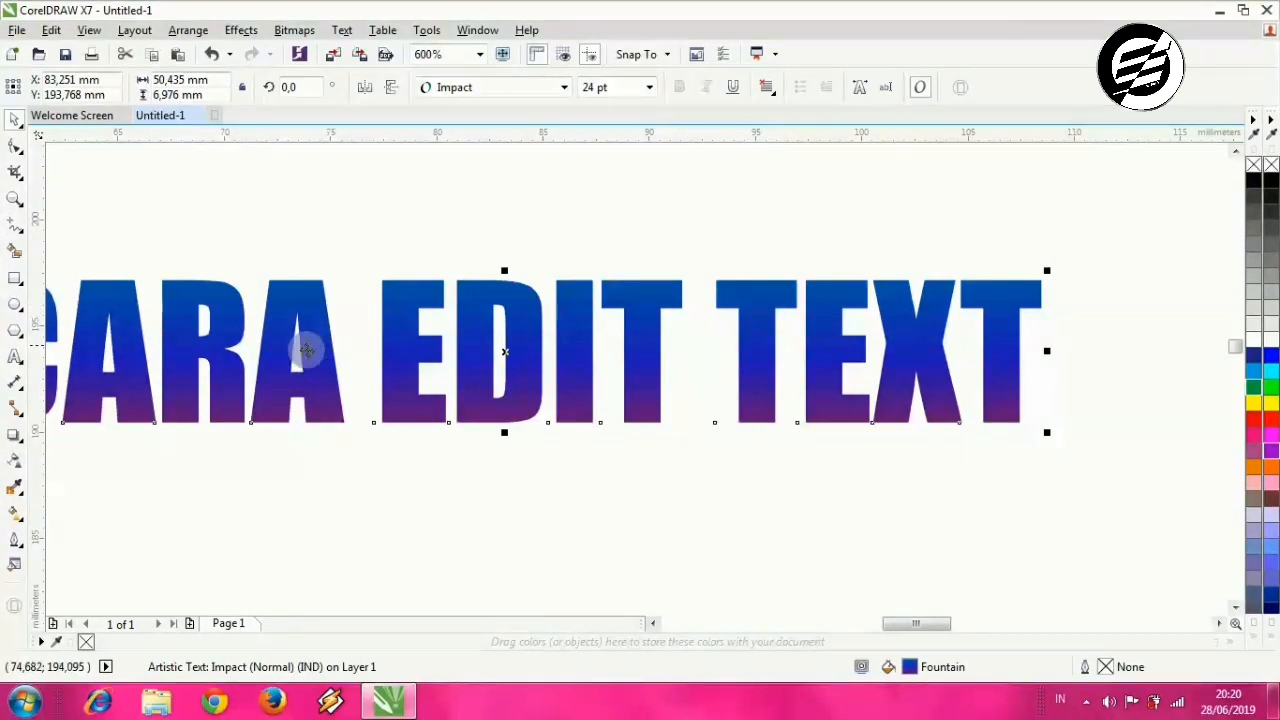
Step: Apply a one-step outside contour to the text with a 0.54 mm offset
{"action": "left_click", "coordinate": [22, 442]}
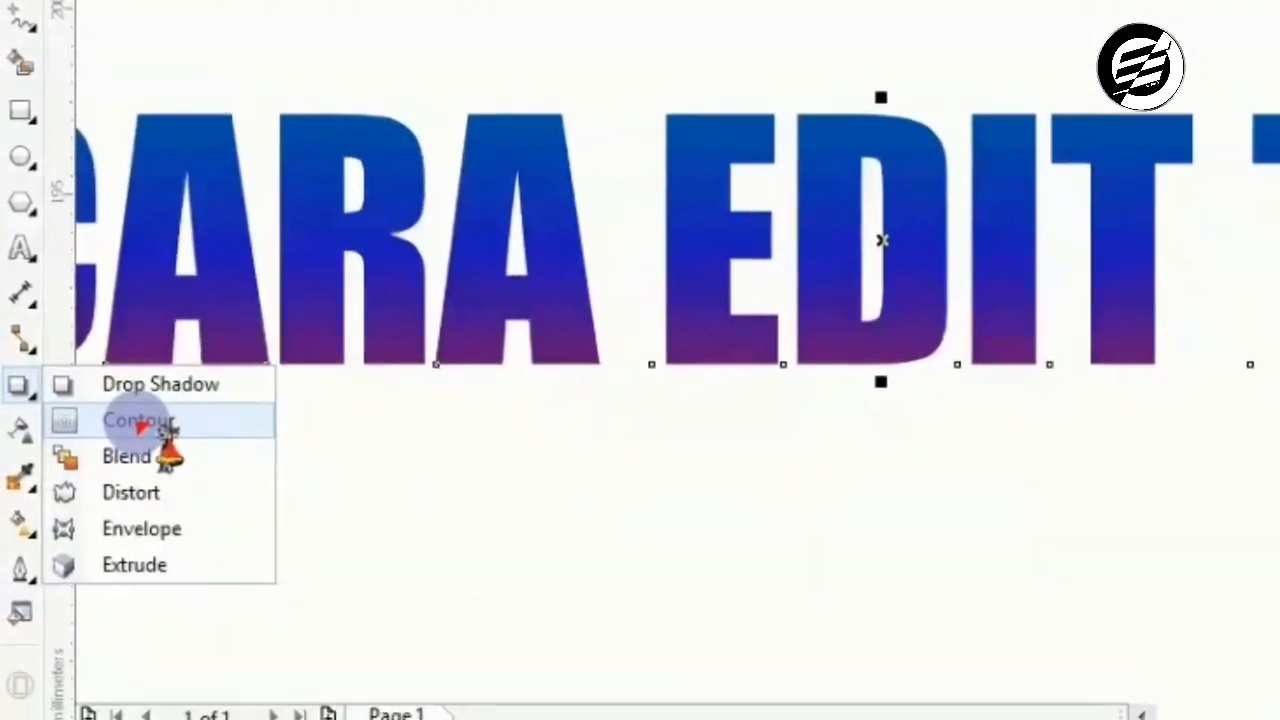
{"action": "left_click", "coordinate": [200, 408]}
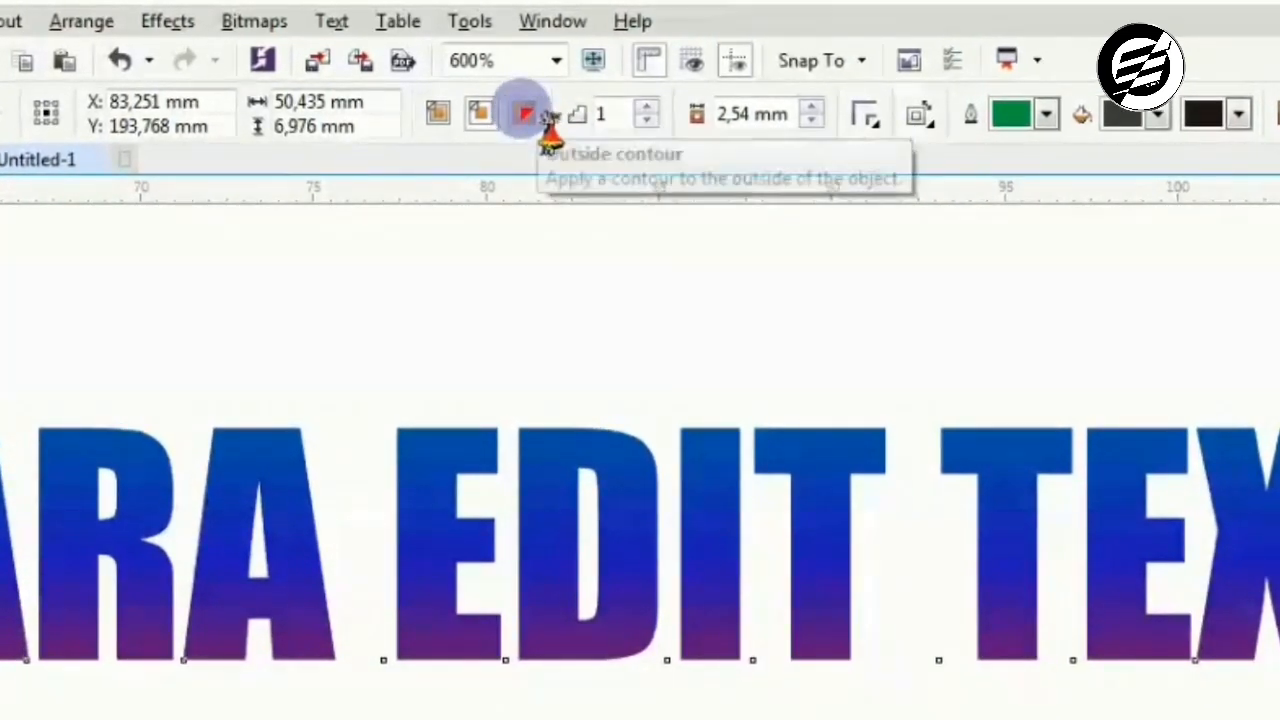
{"action": "left_click", "coordinate": [526, 113]}
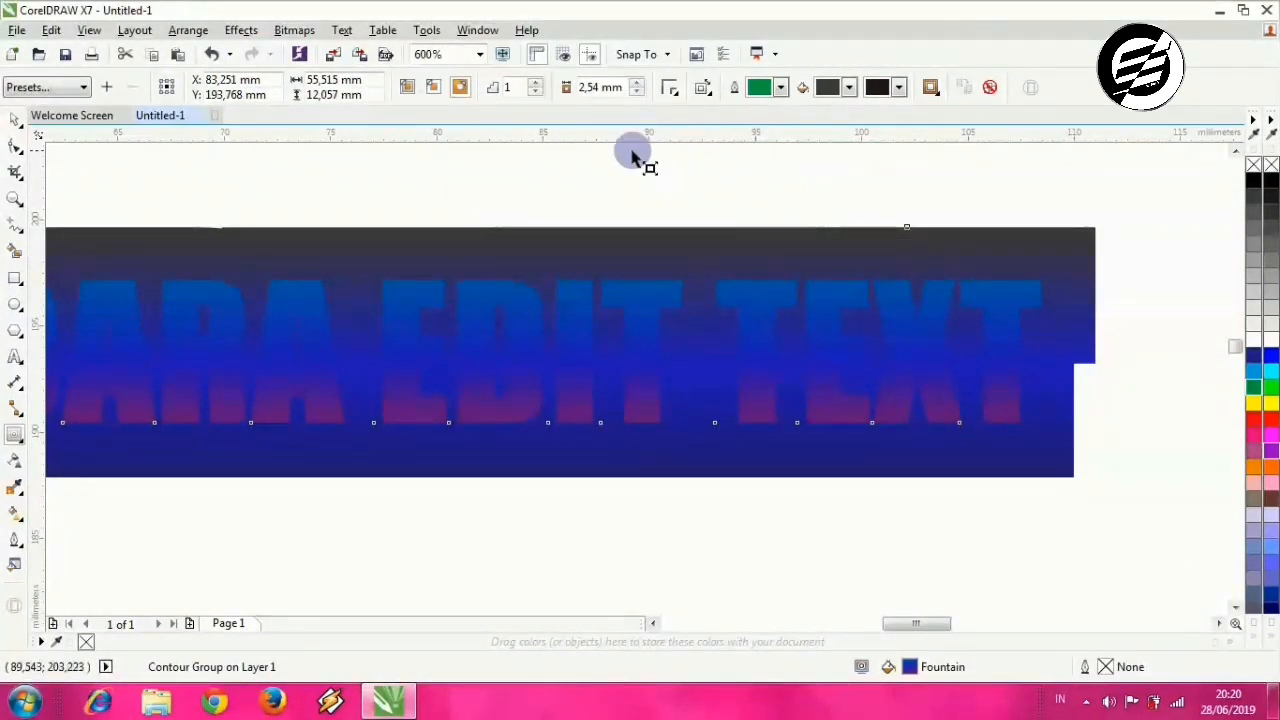
{"action": "left_click", "coordinate": [638, 93]}
{"action": "left_click", "coordinate": [638, 93]}
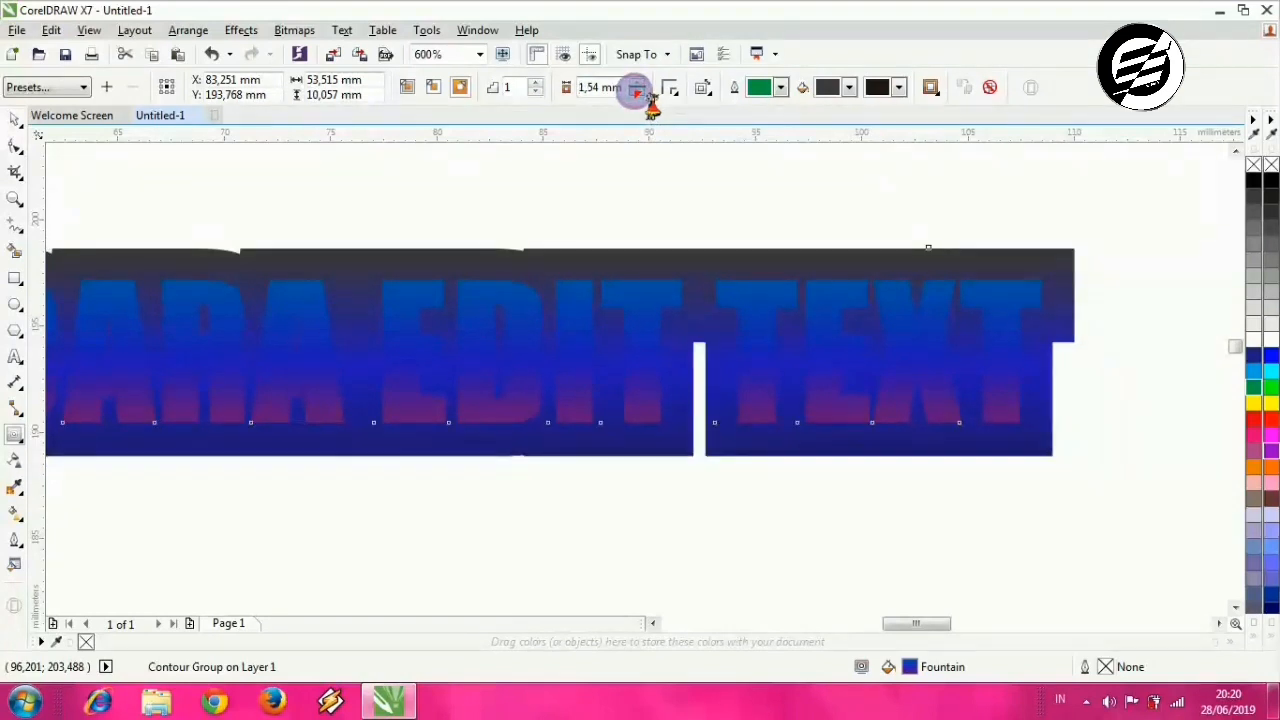
{"action": "left_click", "coordinate": [638, 93]}
{"action": "left_click", "coordinate": [638, 93]}
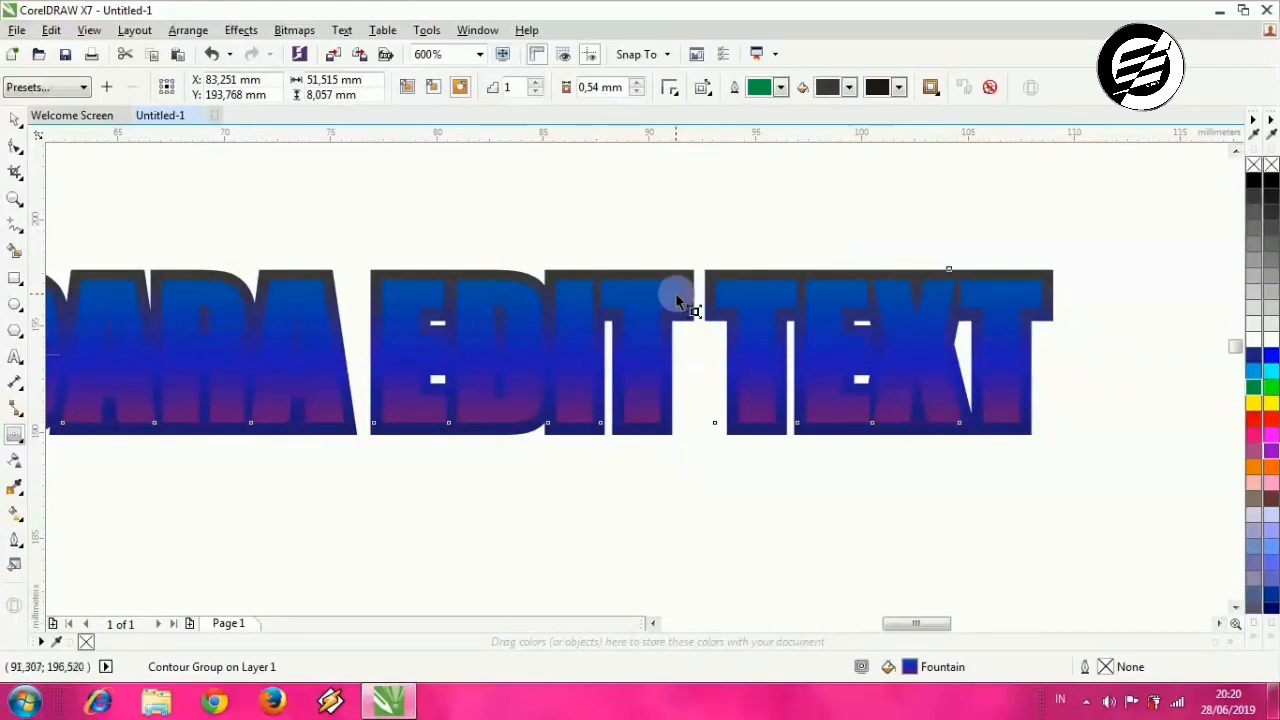
Step: Set the contour's fill colour to yellow and its end fill colour to red
{"action": "scroll", "coordinate": [675, 288], "scroll_direction": "up", "scroll_amount": 1}
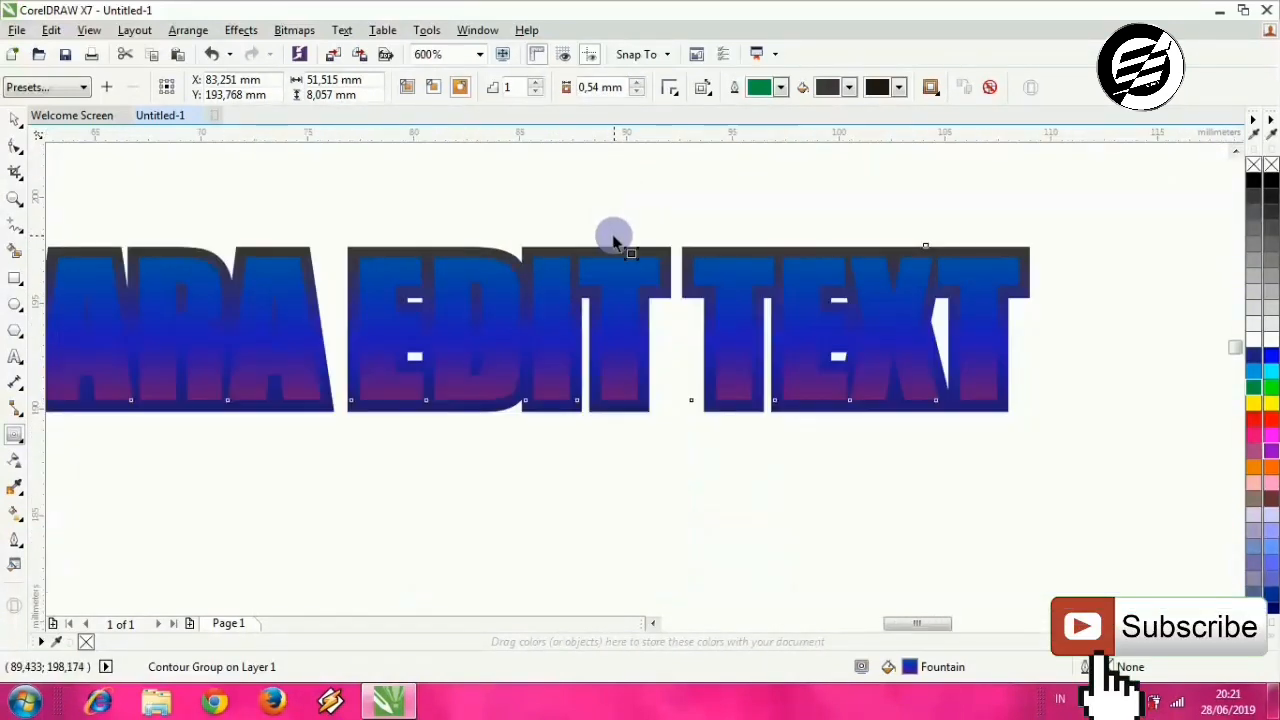
{"action": "scroll", "coordinate": [614, 231], "scroll_direction": "down", "scroll_amount": 1}
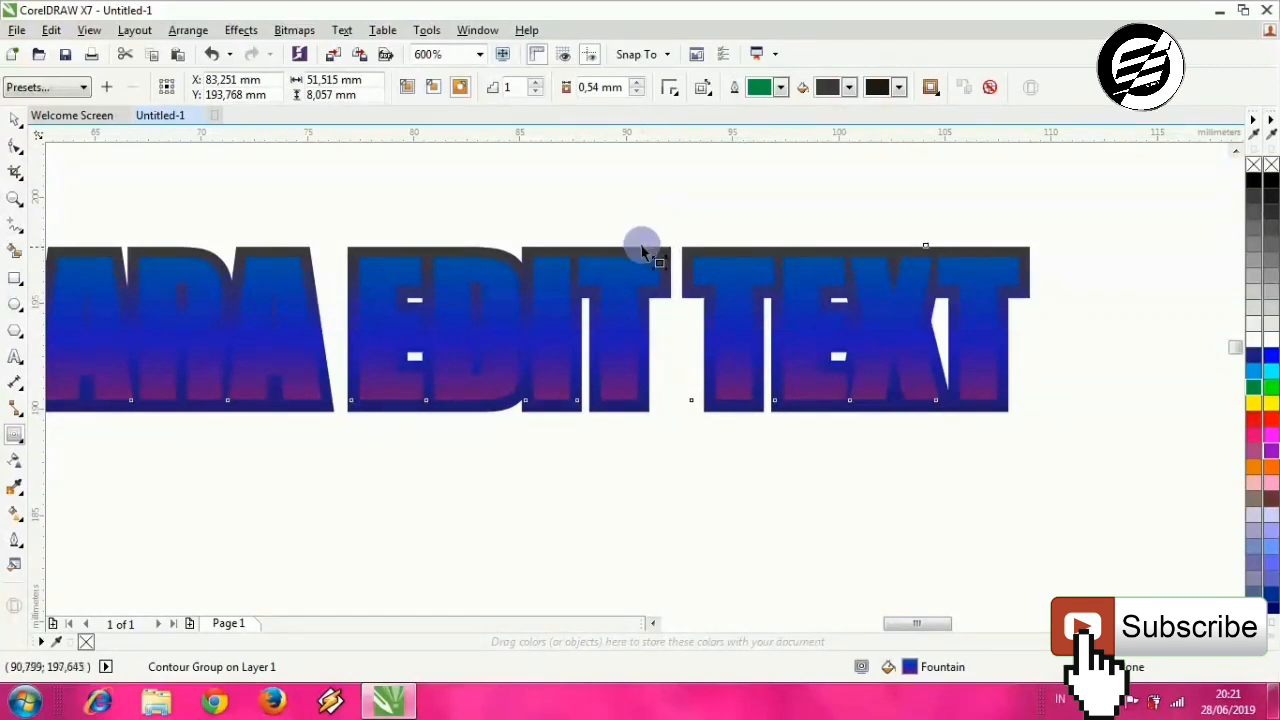
{"action": "left_click", "coordinate": [849, 87]}
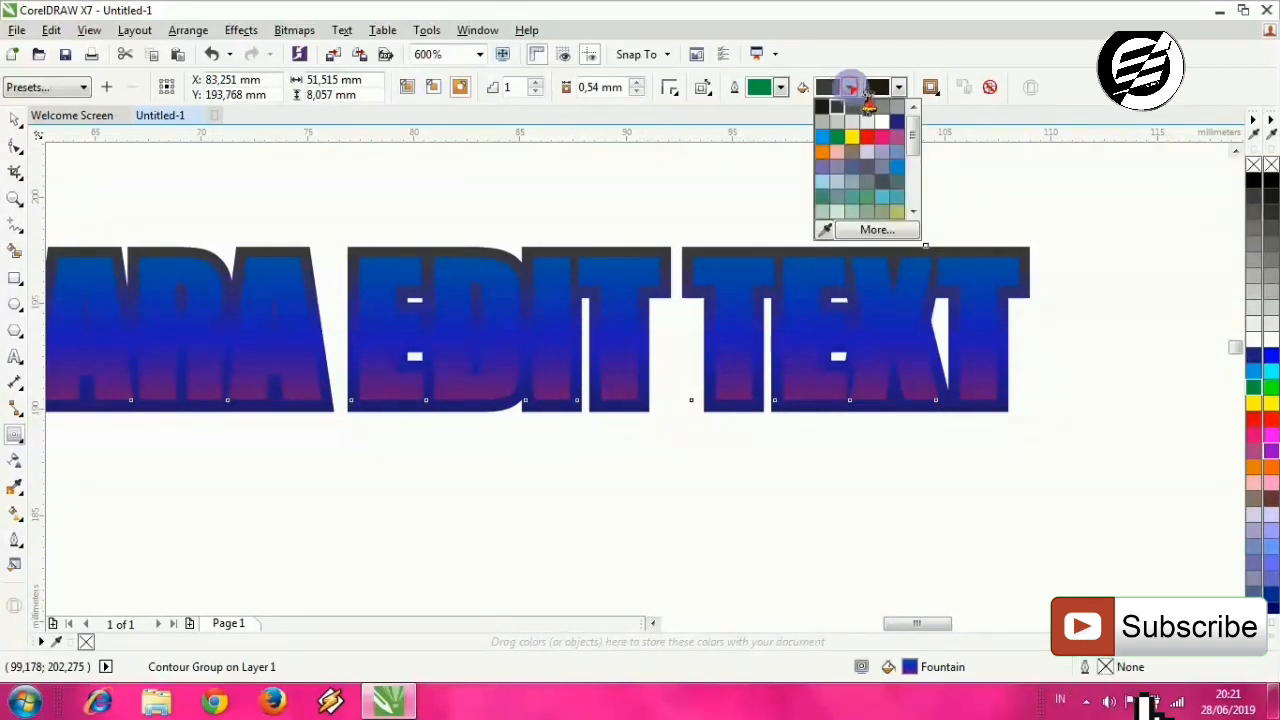
{"action": "left_click", "coordinate": [858, 137]}
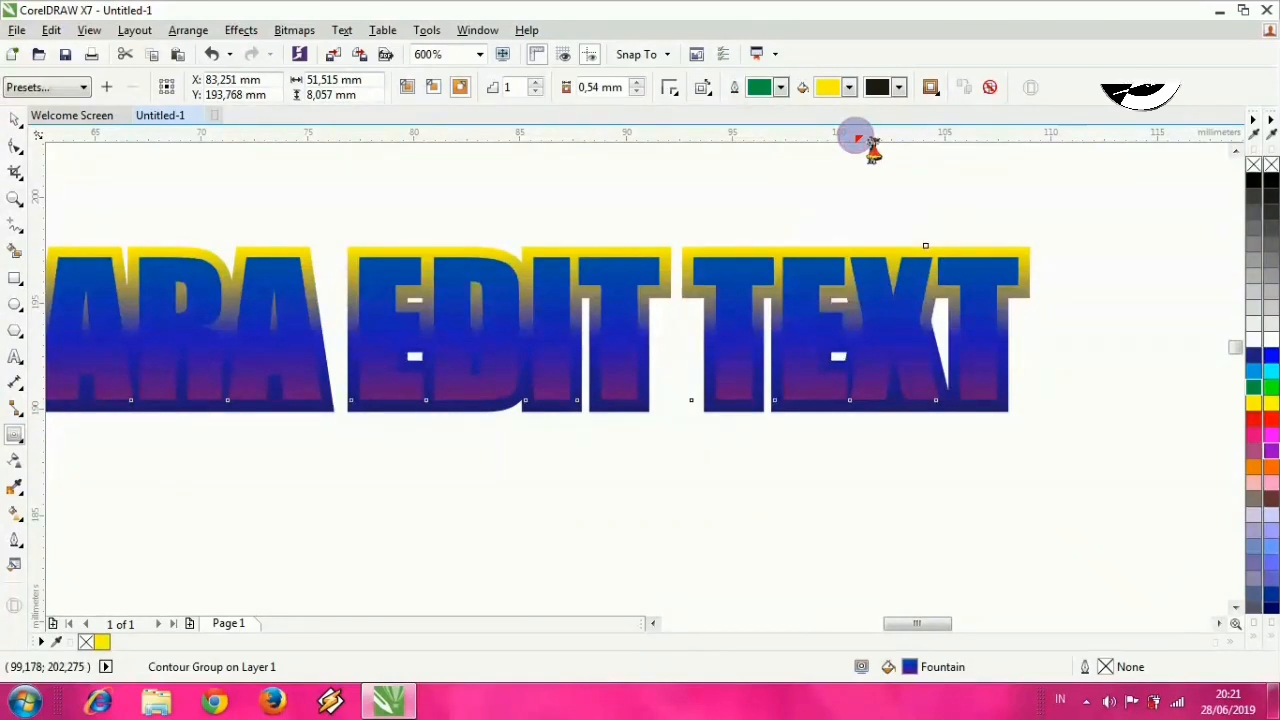
{"action": "left_click", "coordinate": [900, 88]}
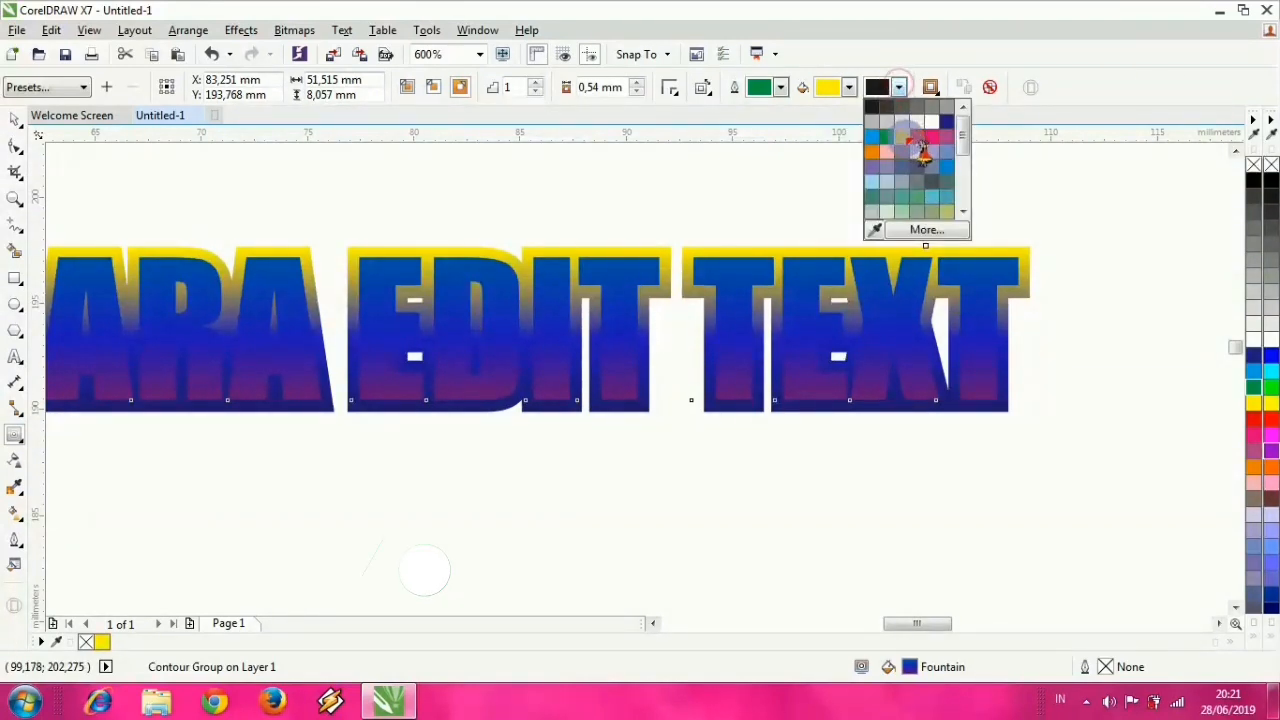
{"action": "left_click", "coordinate": [918, 138]}
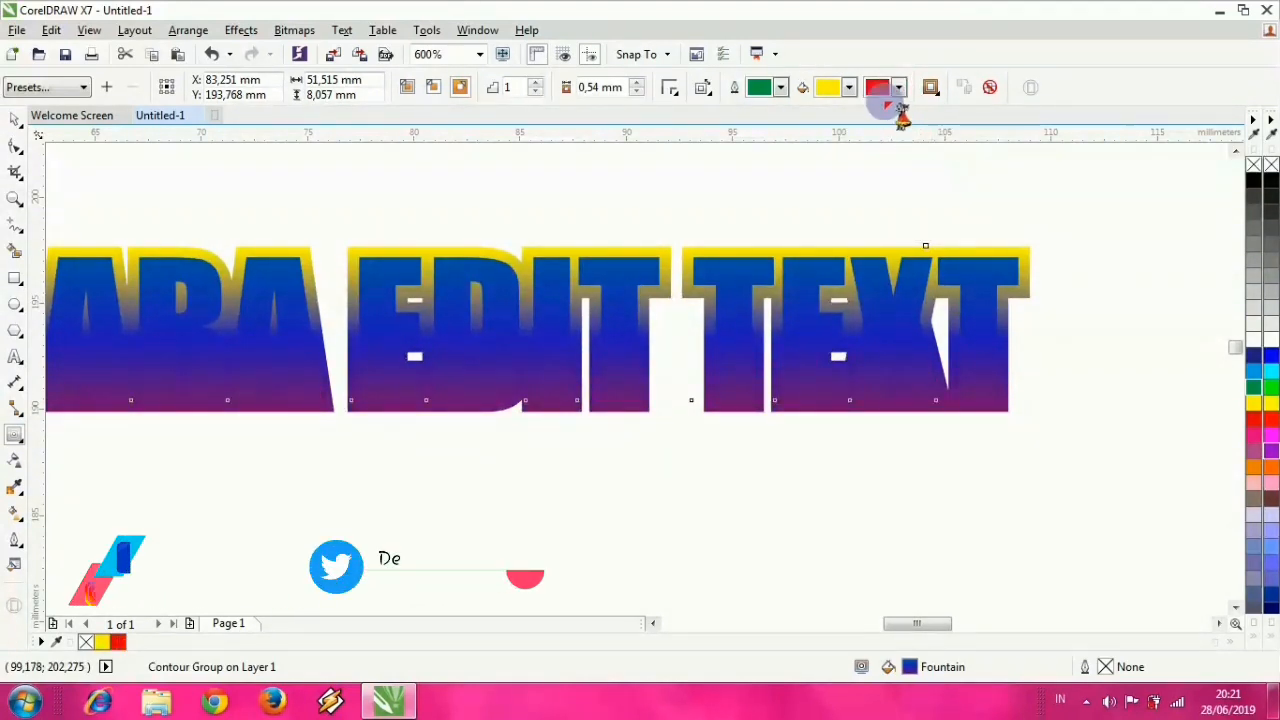
Step: Break the contour group apart and select the separated contour curve behind the text
{"action": "left_click", "coordinate": [30, 134]}
{"action": "scroll", "coordinate": [663, 245], "scroll_direction": "up", "scroll_amount": 1}
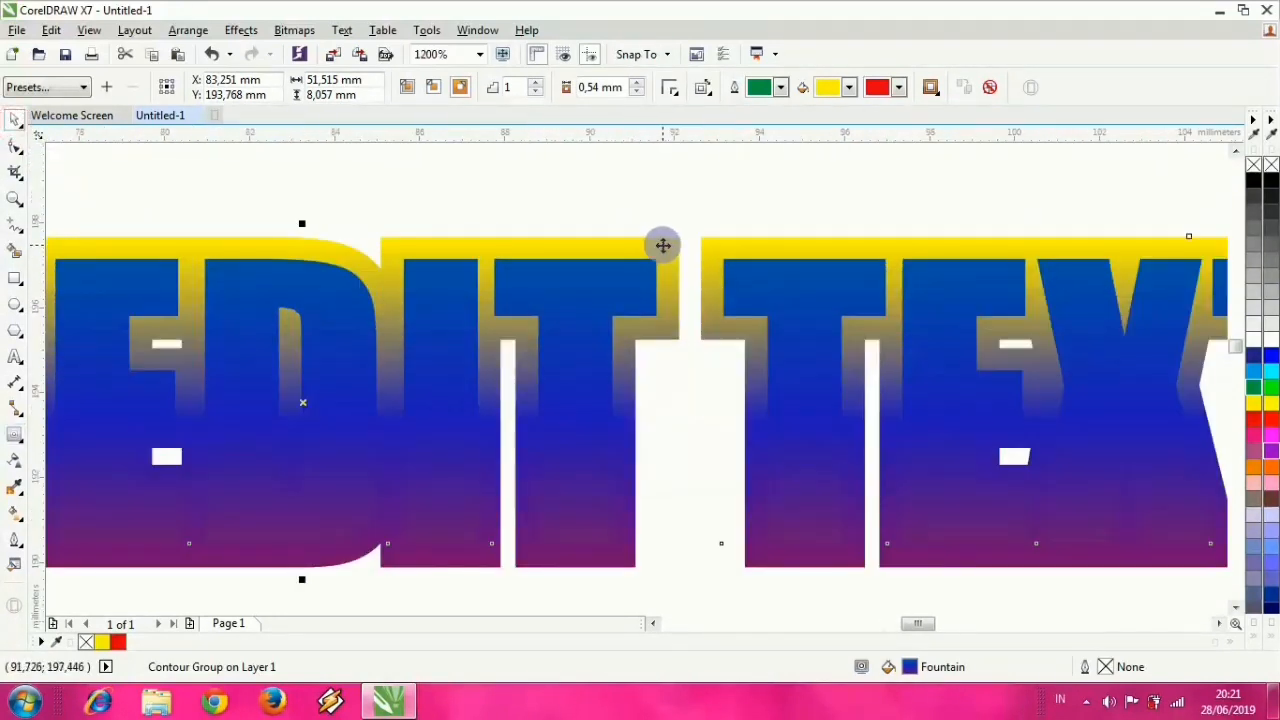
{"action": "right_click", "coordinate": [648, 248]}
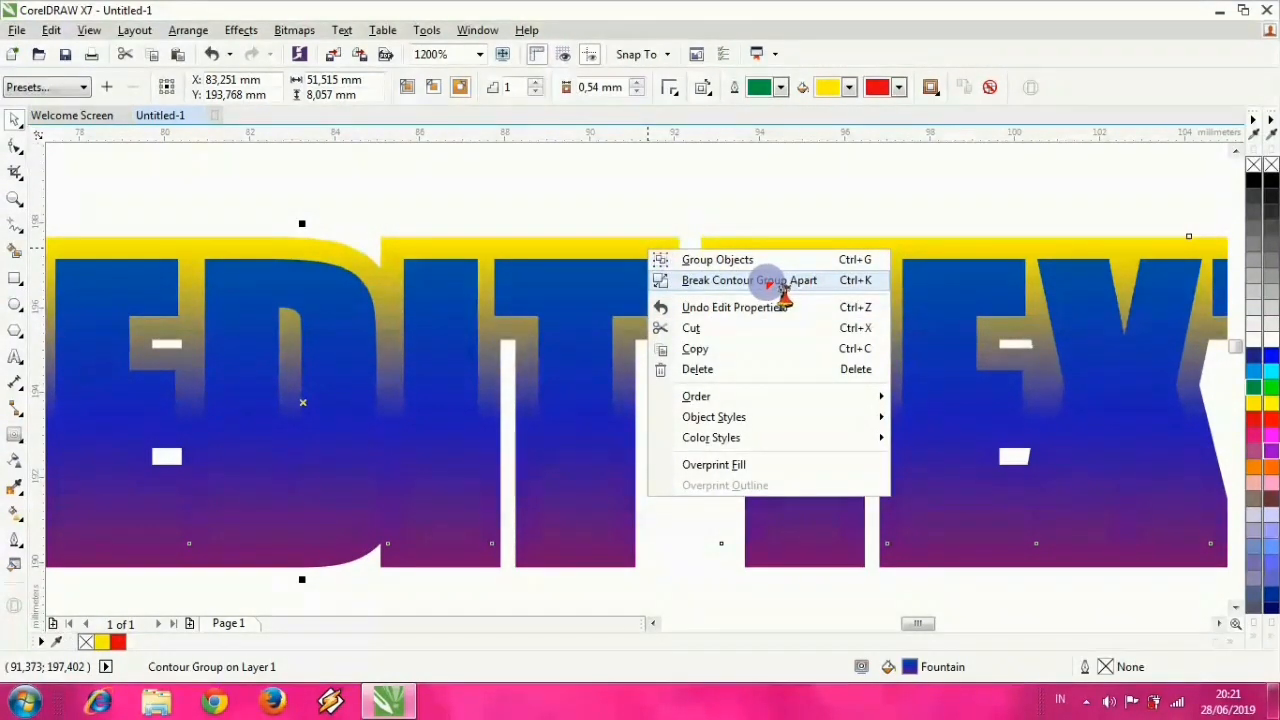
{"action": "left_click", "coordinate": [783, 281]}
{"action": "left_click", "coordinate": [789, 205]}
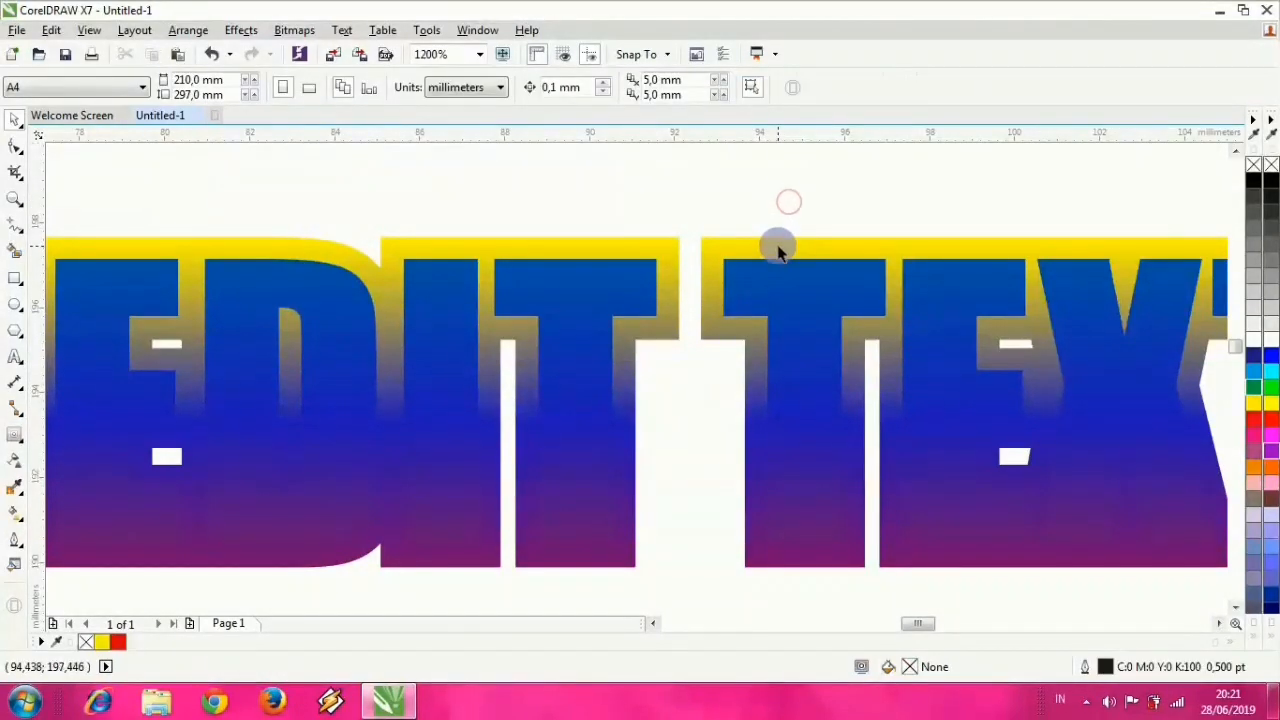
{"action": "left_click", "coordinate": [779, 250]}
Step: Try moving the separated contour curve away from the text, and undo the move
{"action": "left_click_drag", "start_coordinate": [794, 249], "coordinate": [751, 266]}
{"action": "scroll", "coordinate": [791, 271], "scroll_direction": "down", "scroll_amount": 3}
{"action": "scroll", "coordinate": [780, 263], "scroll_direction": "up", "scroll_amount": 3}
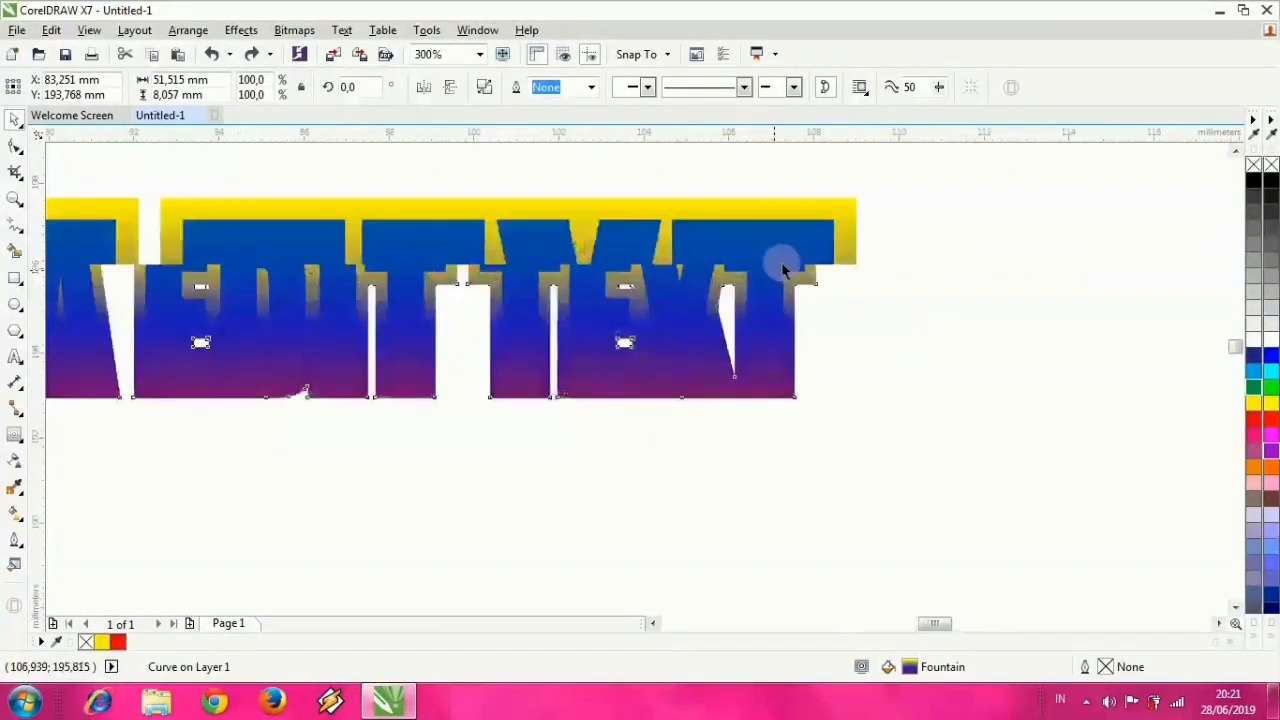
{"action": "left_click_drag", "start_coordinate": [832, 214], "coordinate": [929, 300]}
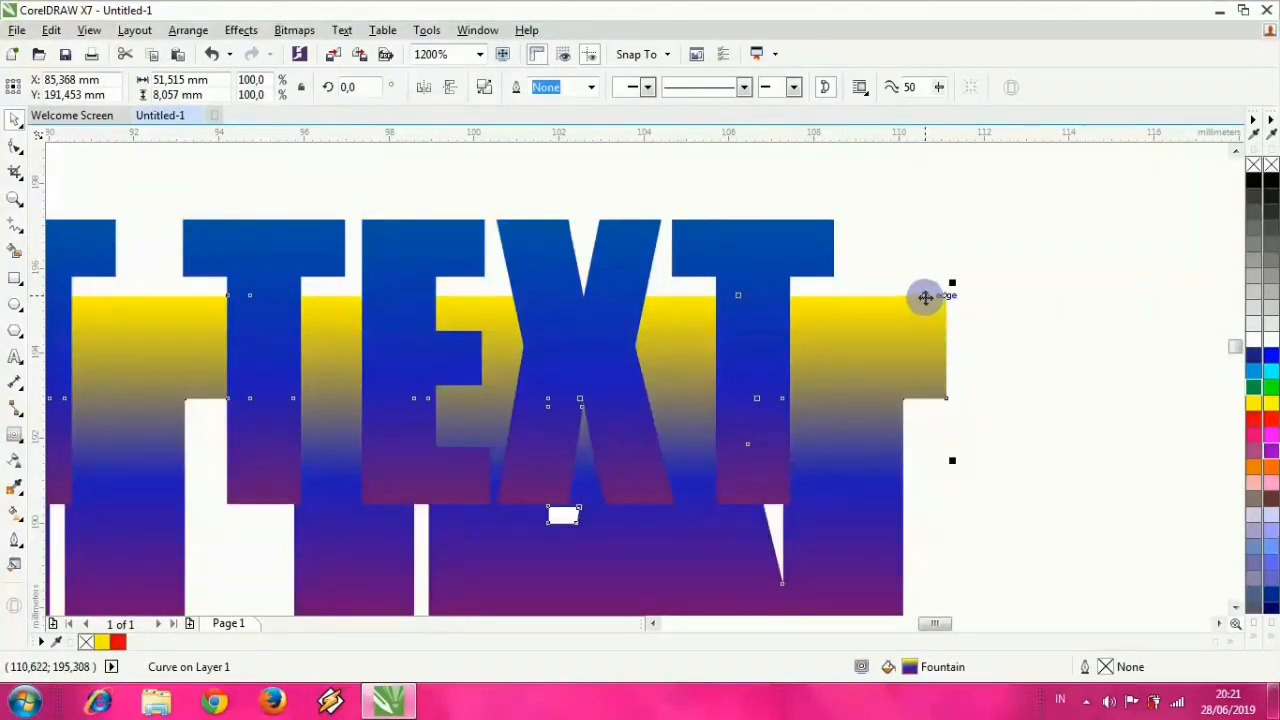
{"action": "key", "text": "ctrl+z"}
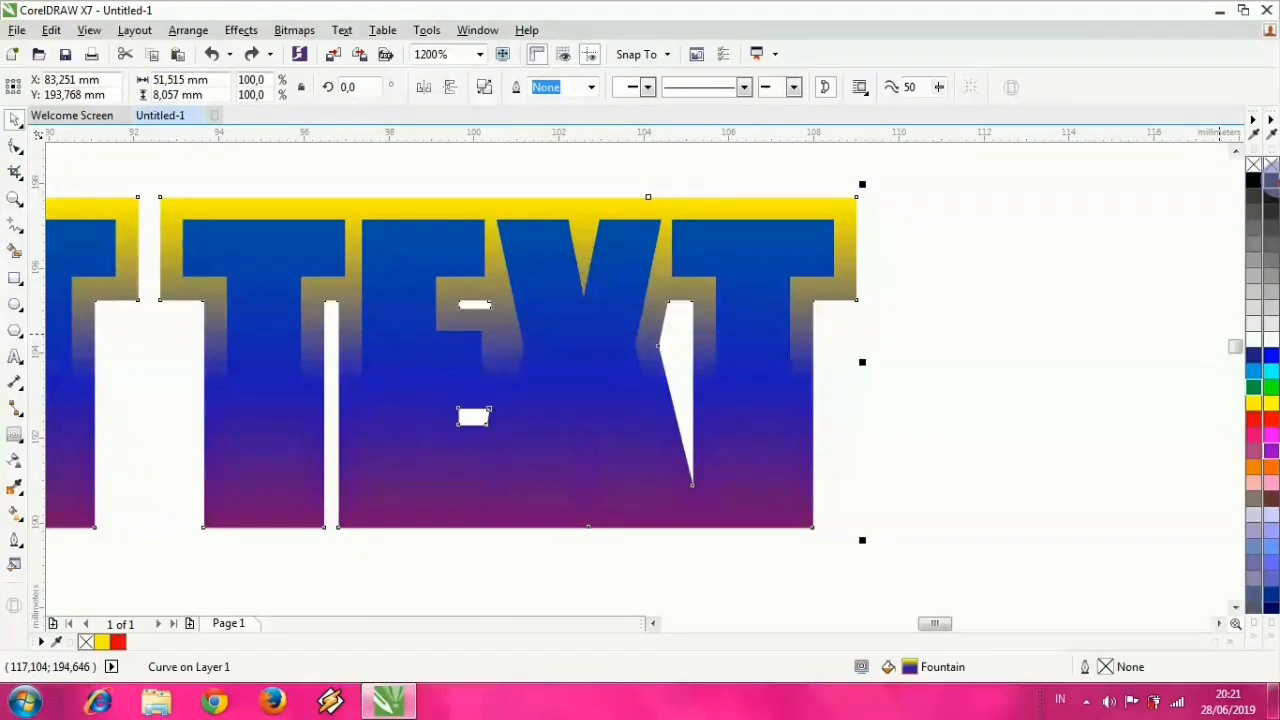
Step: Fill the contour curve with solid black, and undo a trial move of it
{"action": "left_click", "coordinate": [1253, 181]}
{"action": "scroll", "coordinate": [765, 360], "scroll_direction": "down", "scroll_amount": 3}
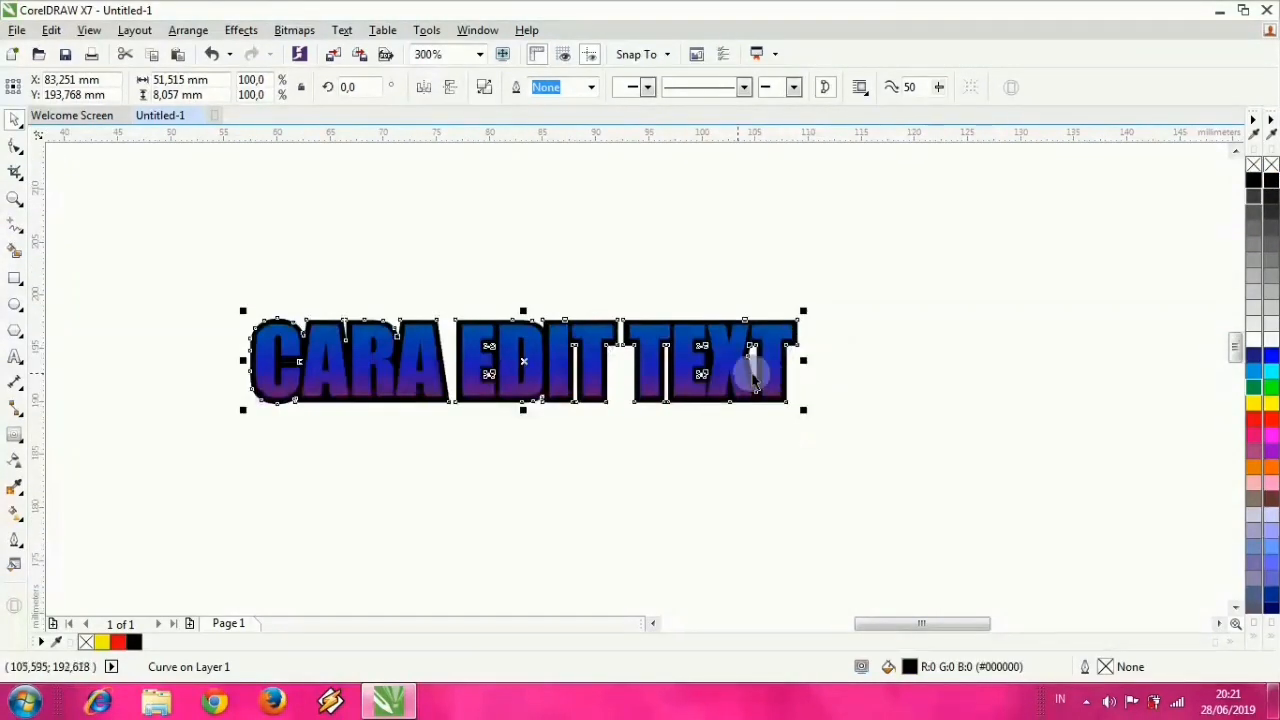
{"action": "scroll", "coordinate": [789, 326], "scroll_direction": "up", "scroll_amount": 3}
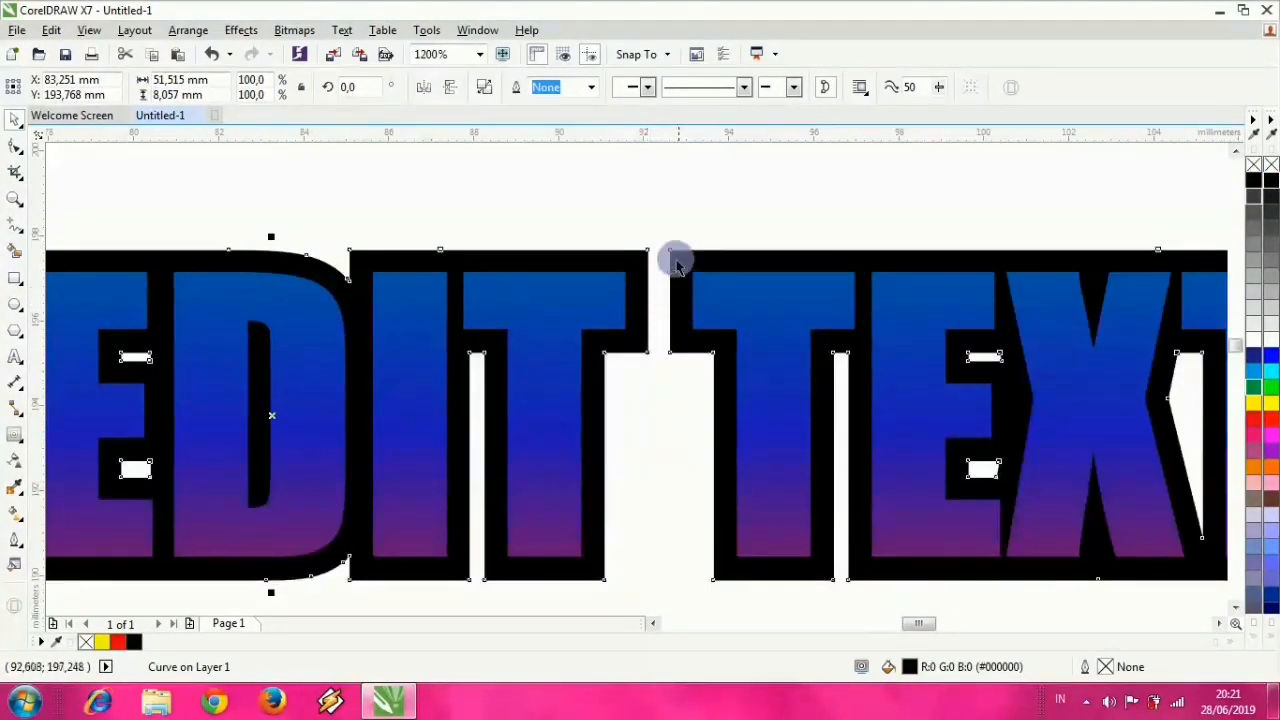
{"action": "left_click_drag", "start_coordinate": [682, 263], "coordinate": [700, 186]}
{"action": "key", "text": "ctrl+z"}
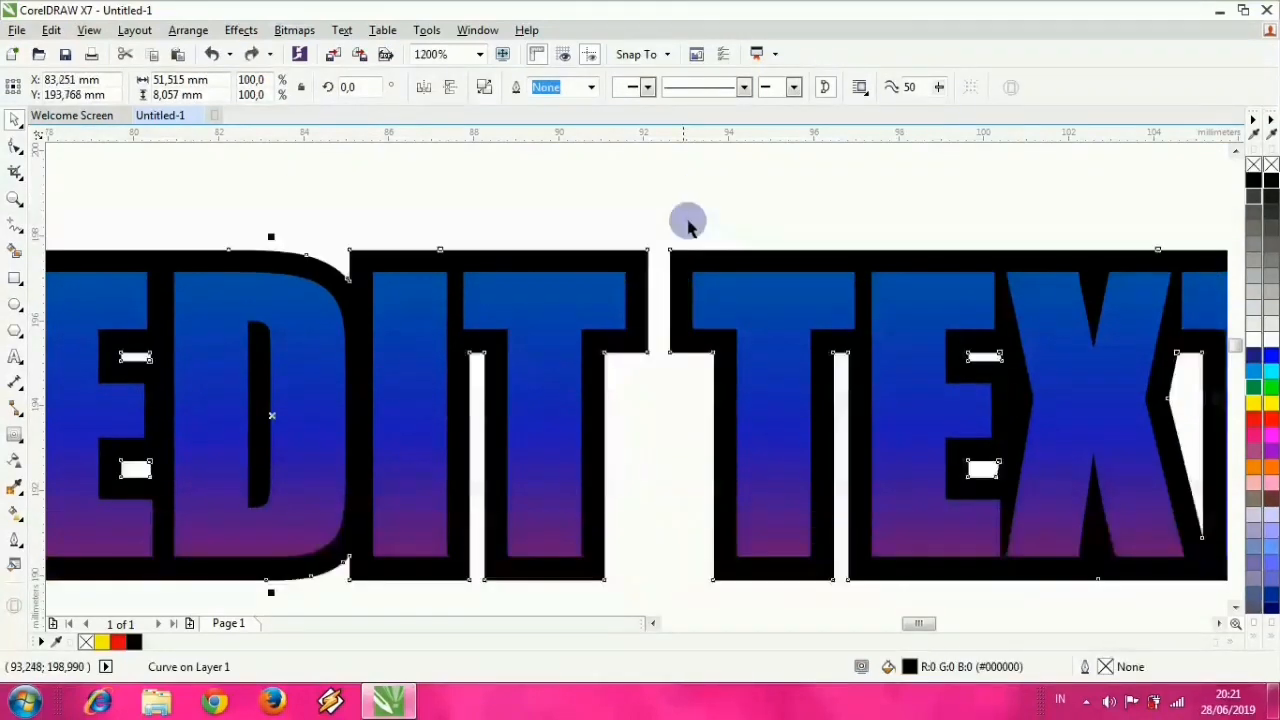
Step: Give the contour curve a vertical linear fountain fill running from black at the base to dark navy blue at the top
{"action": "scroll", "coordinate": [664, 300], "scroll_direction": "down", "scroll_amount": 1}
{"action": "scroll", "coordinate": [576, 323], "scroll_direction": "up", "scroll_amount": 1}
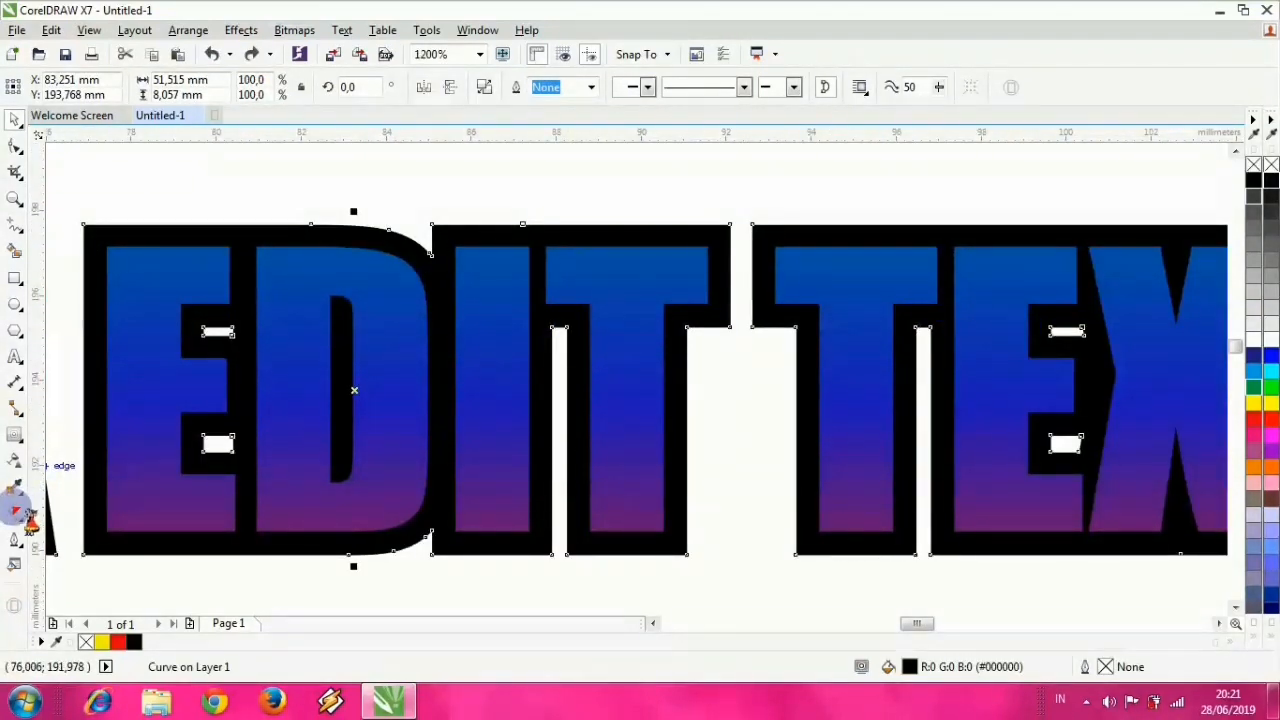
{"action": "left_click", "coordinate": [16, 512]}
{"action": "scroll", "coordinate": [455, 322], "scroll_direction": "down", "scroll_amount": 1}
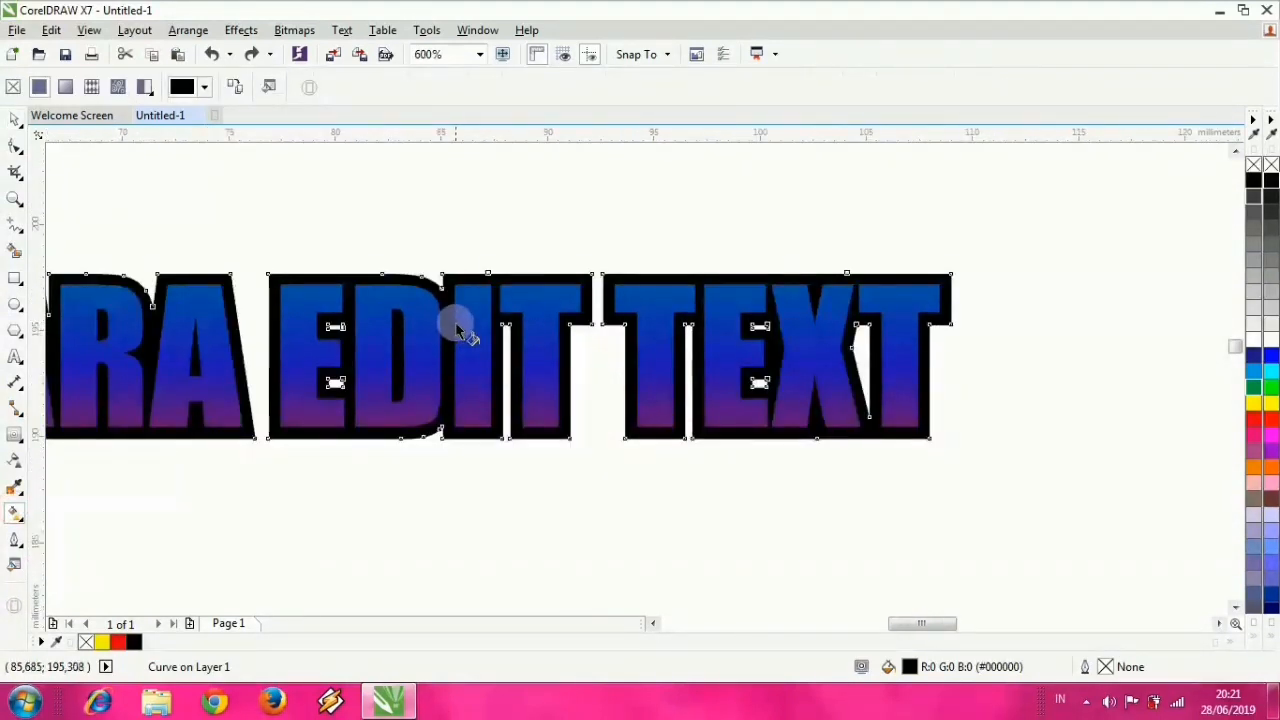
{"action": "left_click_drag", "start_coordinate": [451, 395], "coordinate": [451, 240]}
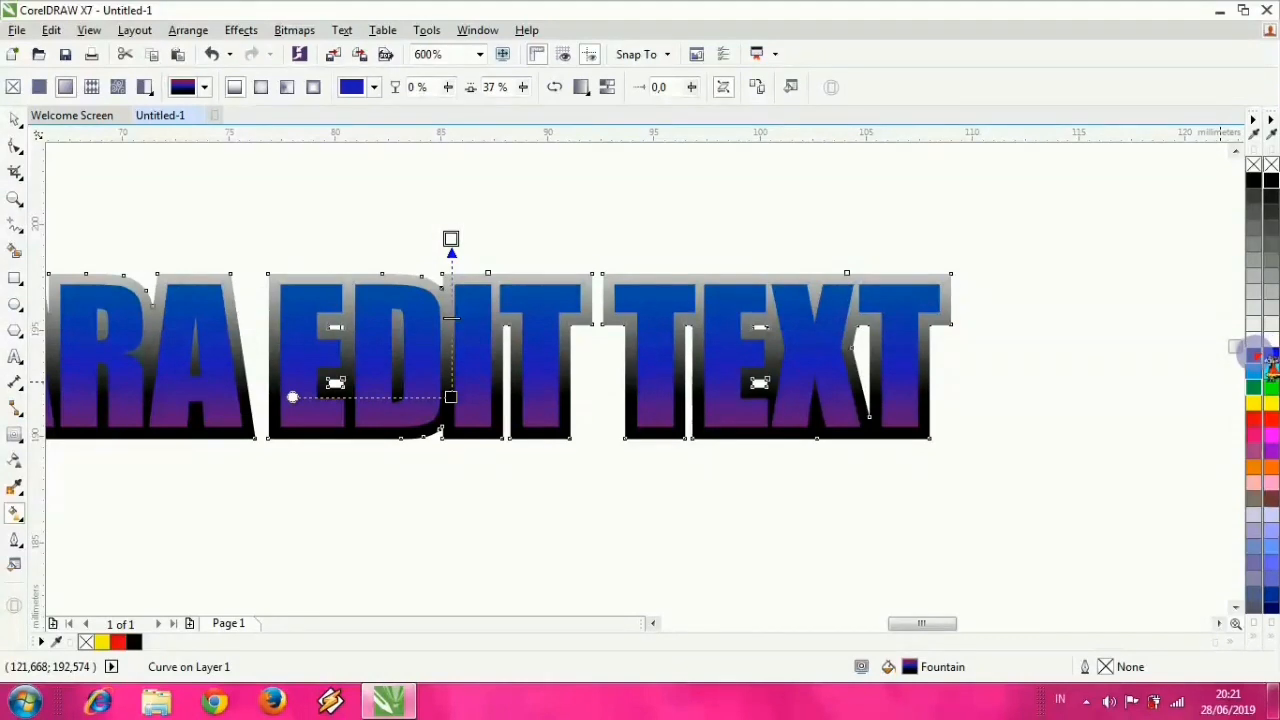
{"action": "left_click", "coordinate": [1254, 355]}
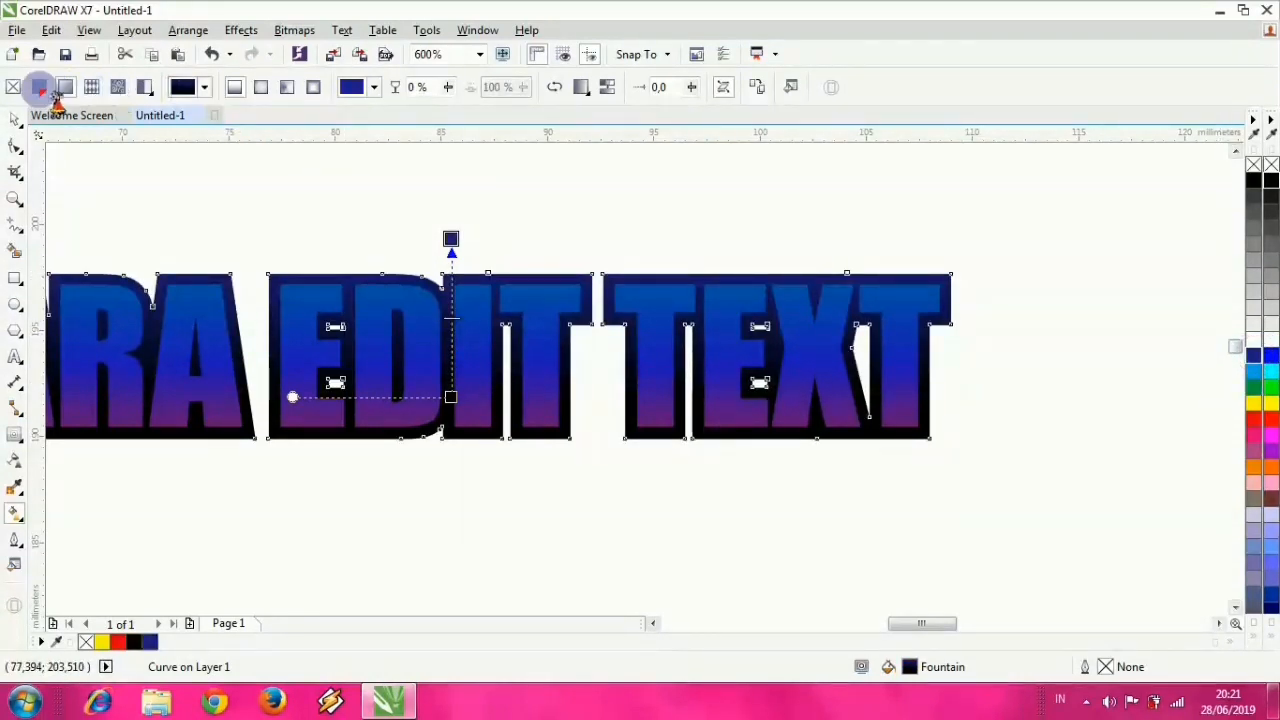
{"action": "left_click", "coordinate": [15, 118]}
Step: Examine how the contour's gradient looks around the letters, both close up and across the whole text
{"action": "scroll", "coordinate": [472, 294], "scroll_direction": "down", "scroll_amount": 2}
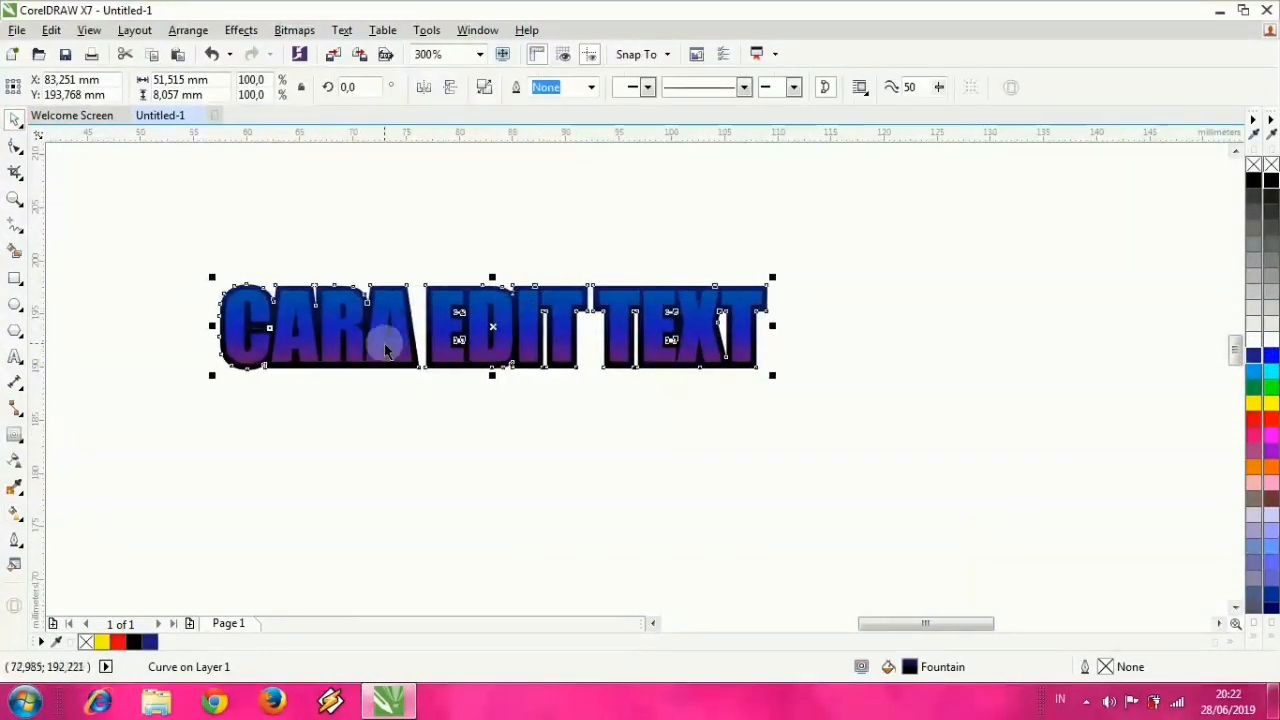
{"action": "scroll", "coordinate": [385, 350], "scroll_direction": "up", "scroll_amount": 4}
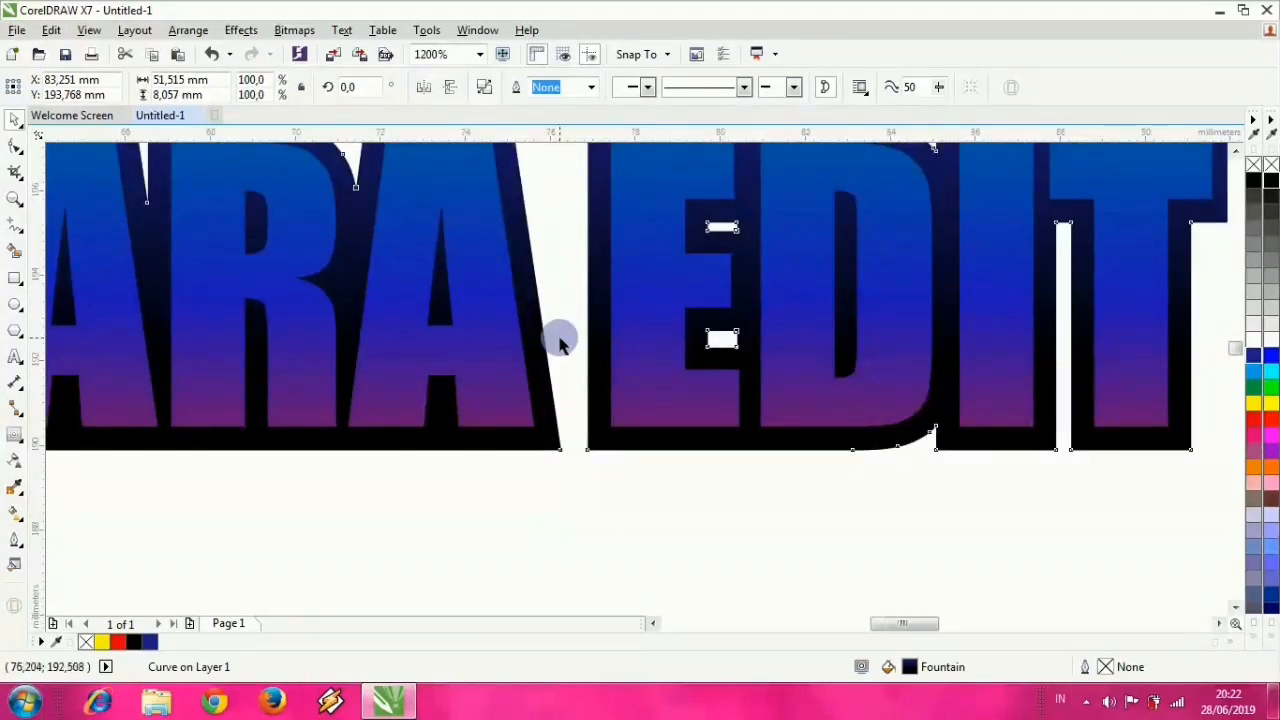
{"action": "scroll", "coordinate": [594, 371], "scroll_direction": "down", "scroll_amount": 4}
{"action": "left_click", "coordinate": [637, 249]}
{"action": "scroll", "coordinate": [546, 343], "scroll_direction": "up", "scroll_amount": 4}
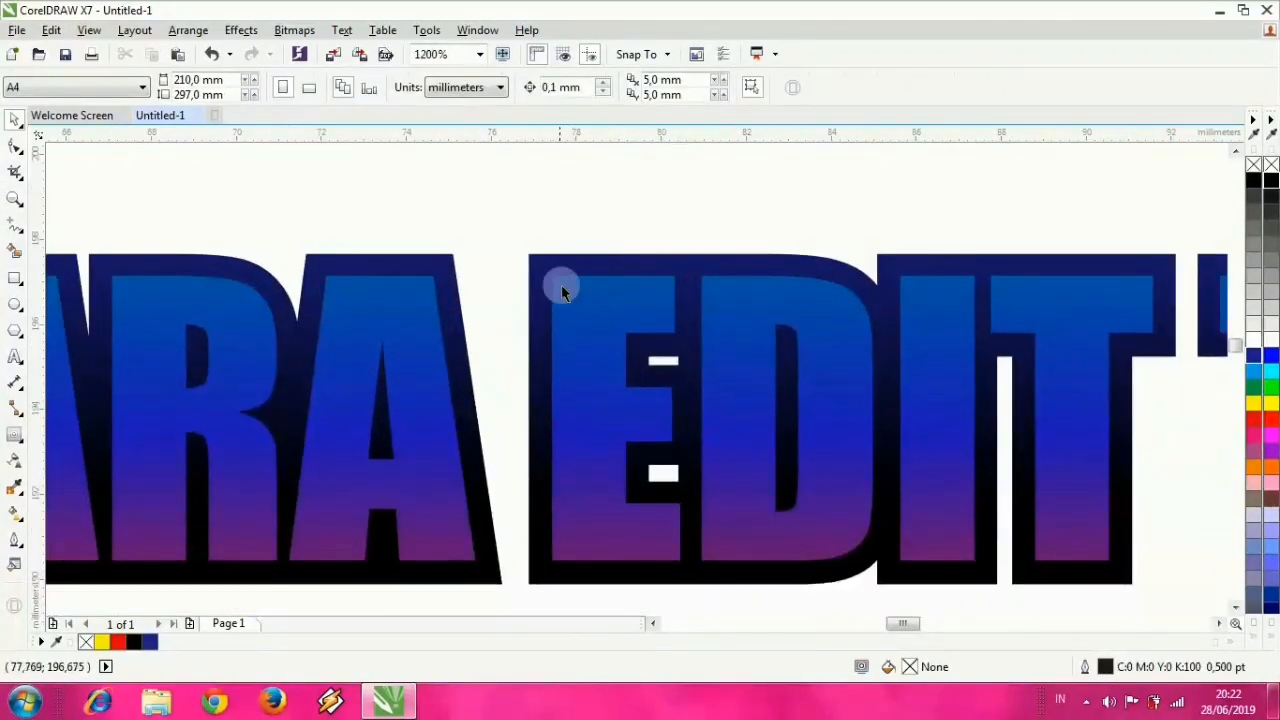
{"action": "left_click", "coordinate": [559, 275]}
{"action": "left_click", "coordinate": [598, 222]}
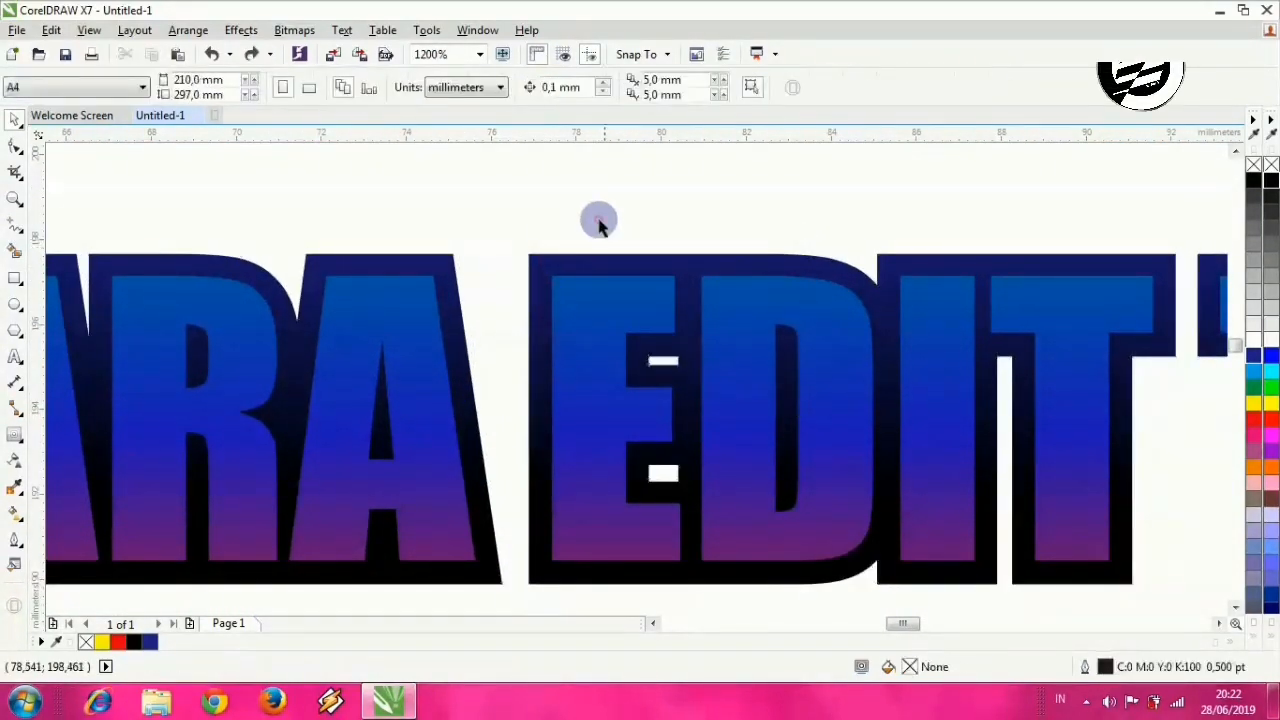
{"action": "scroll", "coordinate": [598, 222], "scroll_direction": "down", "scroll_amount": 2}
{"action": "scroll", "coordinate": [871, 349], "scroll_direction": "right", "scroll_amount": 2}
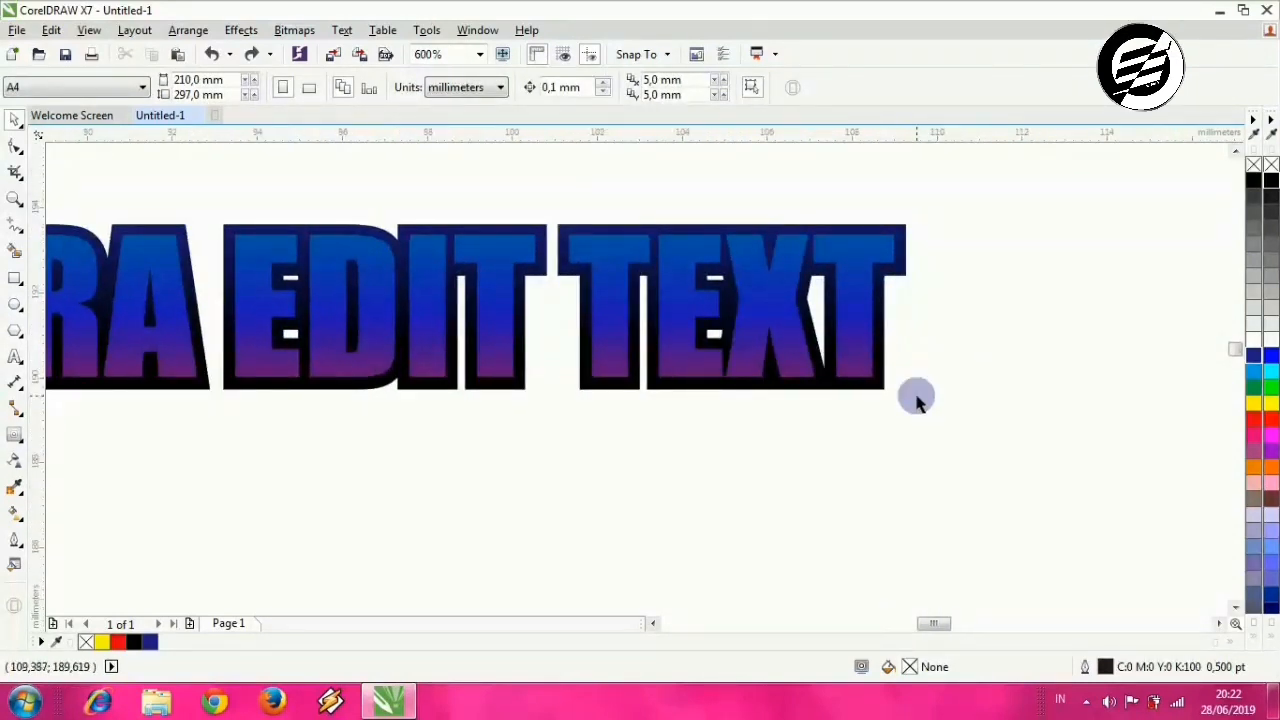
Step: Try placing a copy of the contour curve over the text and moving it below, and undo both changes
{"action": "scroll", "coordinate": [917, 400], "scroll_direction": "up", "scroll_amount": 4}
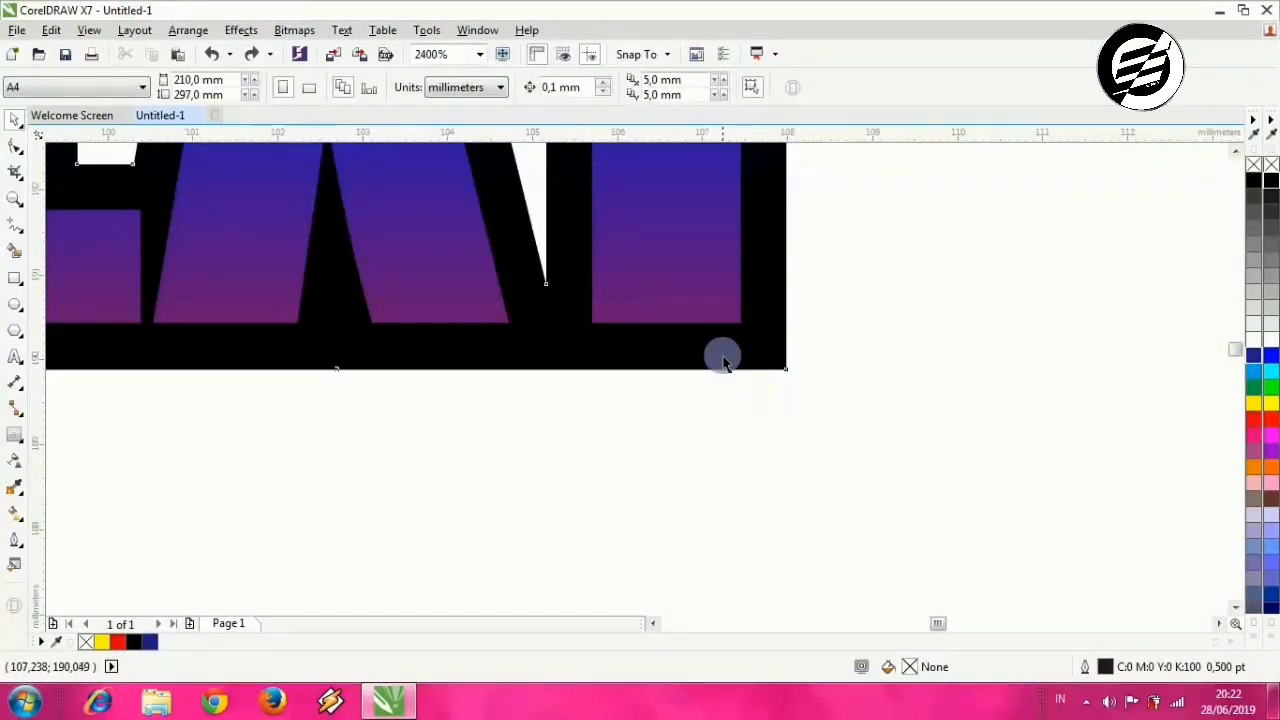
{"action": "left_click_drag", "start_coordinate": [723, 360], "coordinate": [761, 391]}
{"action": "scroll", "coordinate": [725, 369], "scroll_direction": "down", "scroll_amount": 5}
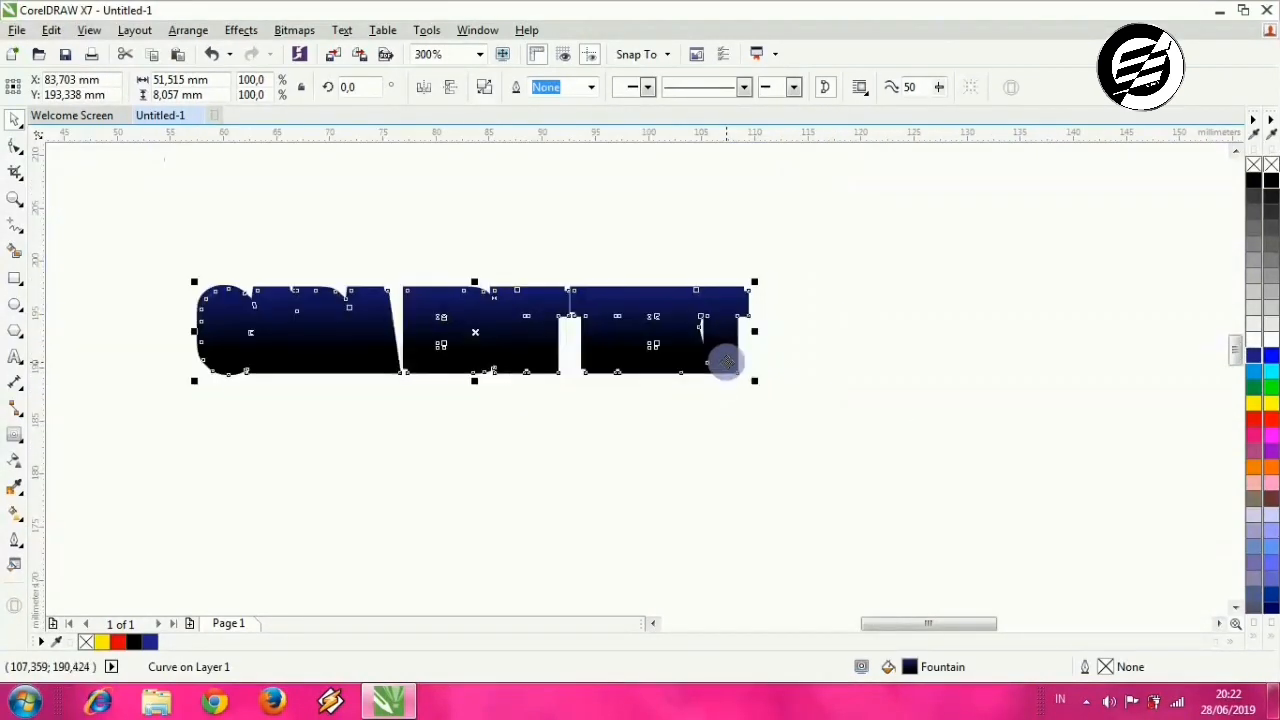
{"action": "left_click_drag", "start_coordinate": [722, 343], "coordinate": [709, 467]}
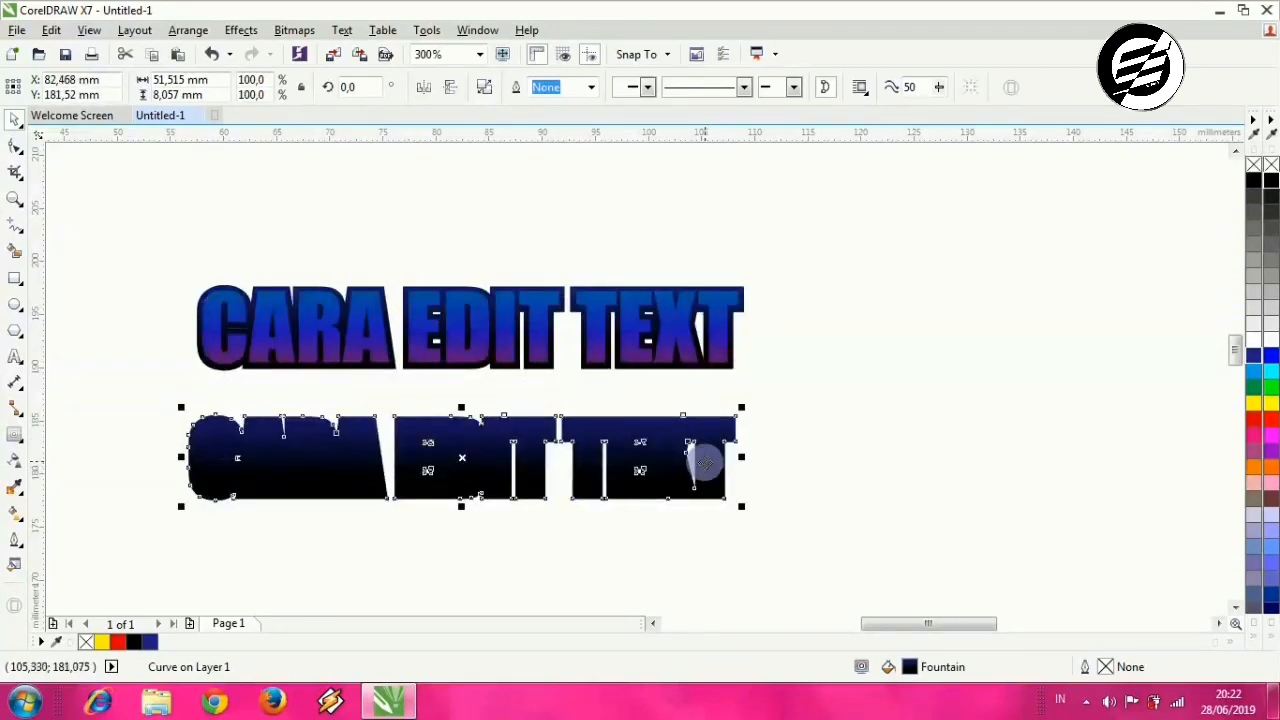
{"action": "key", "text": "ctrl+z"}
{"action": "scroll", "coordinate": [698, 343], "scroll_direction": "up", "scroll_amount": 1}
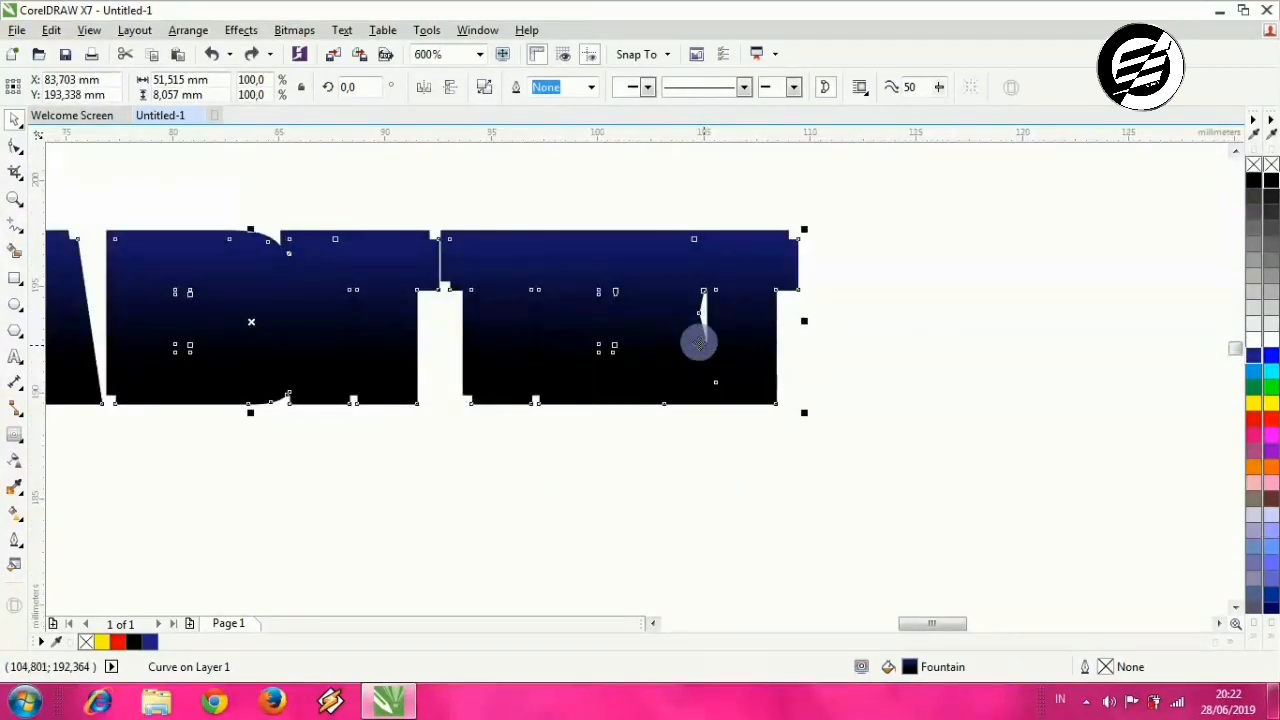
{"action": "key", "text": "ctrl+z"}
{"action": "left_click", "coordinate": [852, 369]}
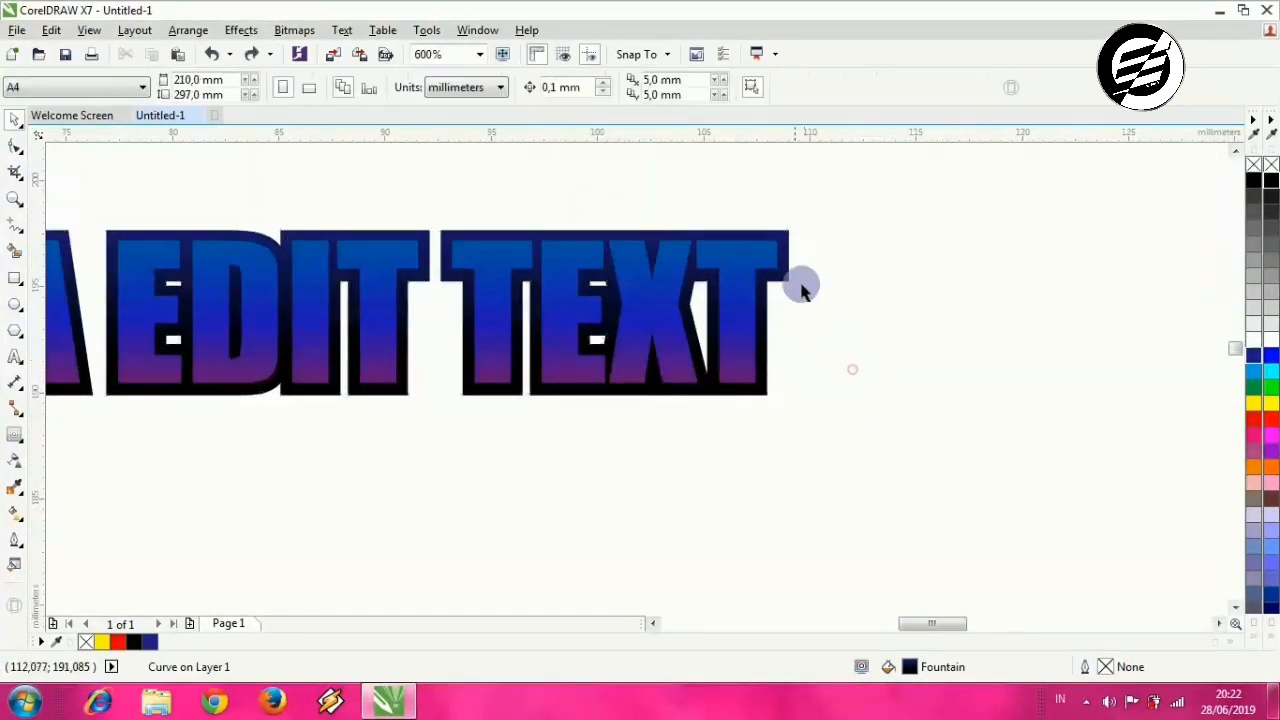
Step: Try shifting the original contour curve to the lower right of the text, and undo the move
{"action": "scroll", "coordinate": [783, 259], "scroll_direction": "up", "scroll_amount": 1}
{"action": "left_click_drag", "start_coordinate": [785, 208], "coordinate": [890, 241]}
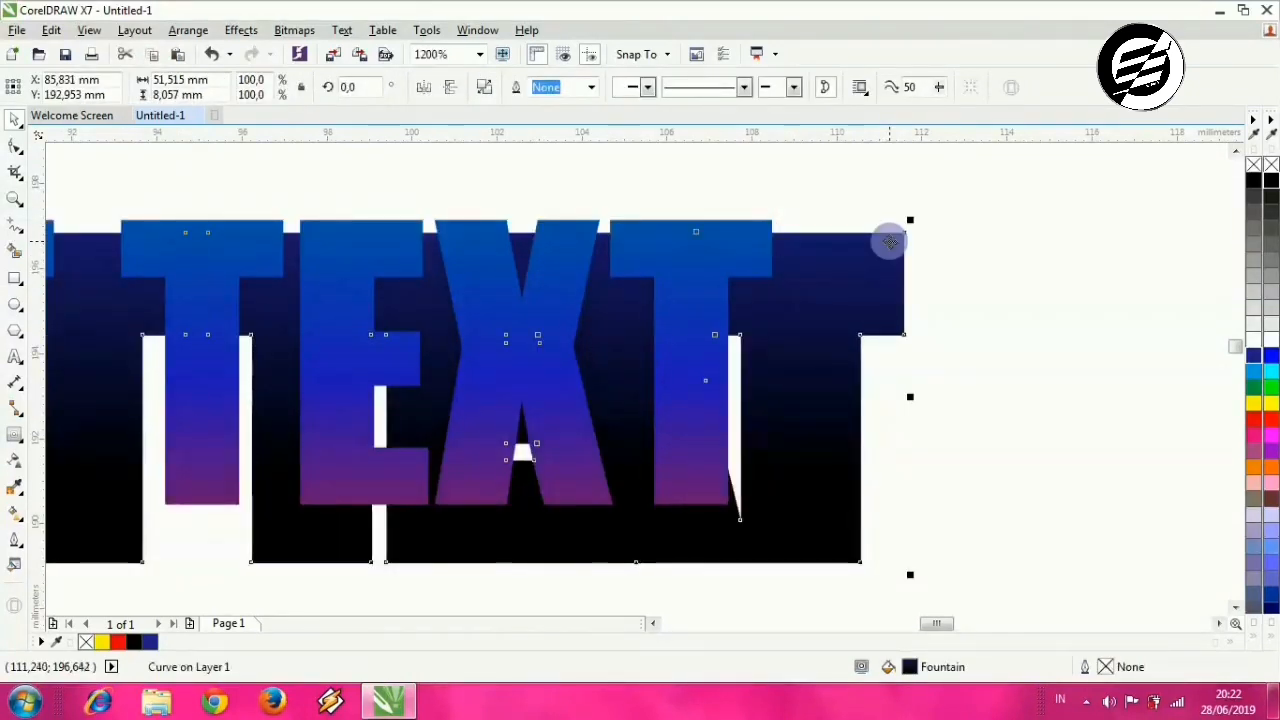
{"action": "key", "text": "ctrl+z"}
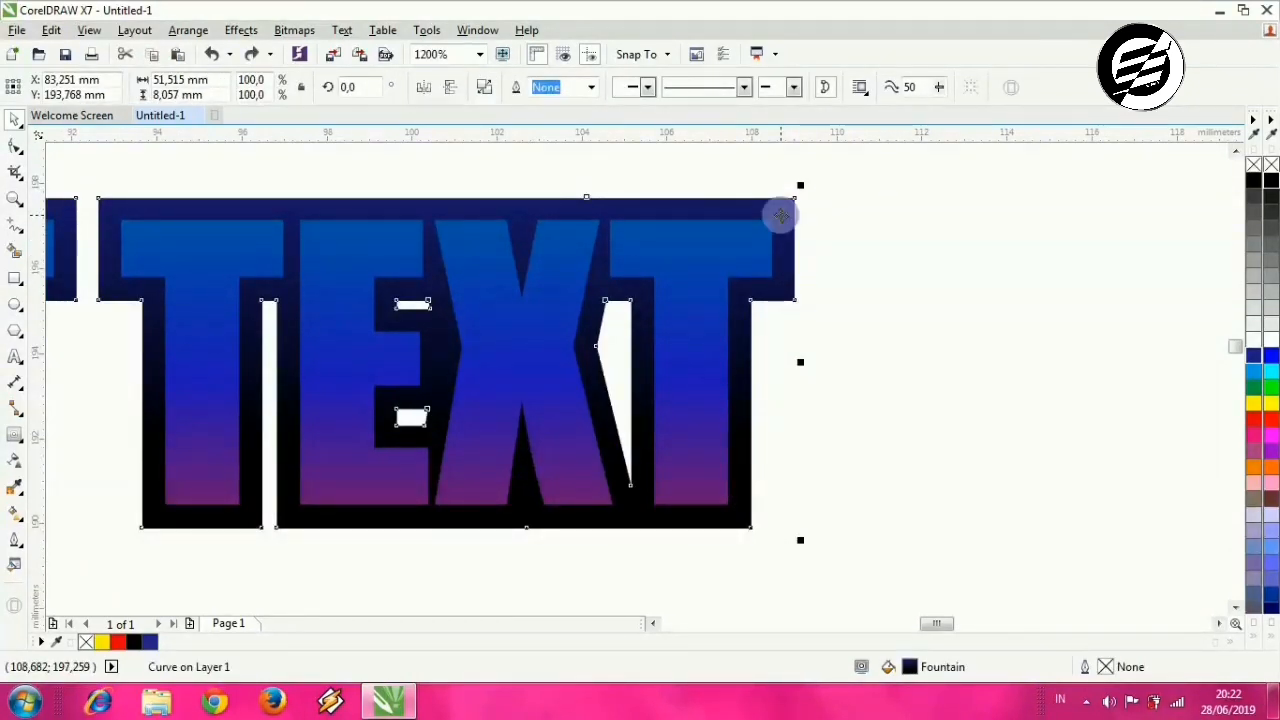
Step: Duplicate the contour curve and move the copy so that it overlaps the lower part of the text
{"action": "key", "text": "ctrl+d"}
{"action": "scroll", "coordinate": [807, 250], "scroll_direction": "down", "scroll_amount": 3}
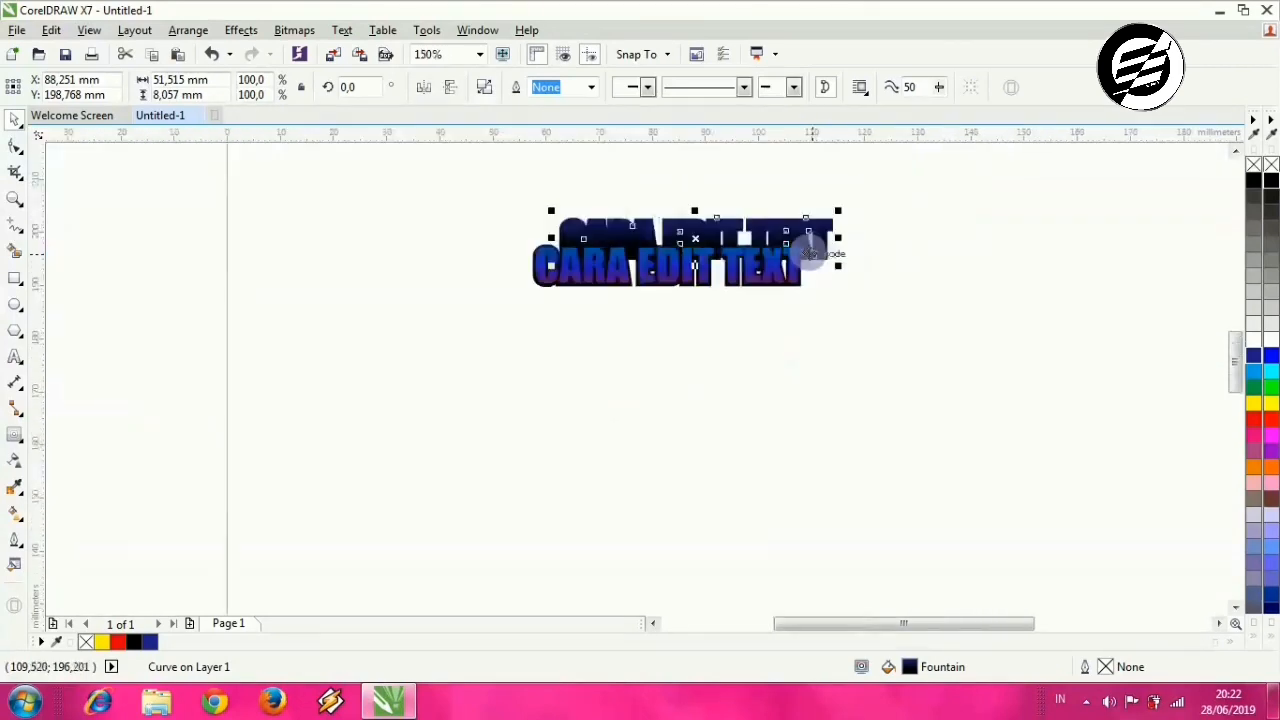
{"action": "mouse_move", "coordinate": [815, 252]}
{"action": "left_mouse_down"}
{"action": "mouse_move", "coordinate": [802, 326]}
{"action": "mouse_move", "coordinate": [793, 246]}
{"action": "left_mouse_up"}
{"action": "scroll", "coordinate": [800, 324], "scroll_direction": "up", "scroll_amount": 1}
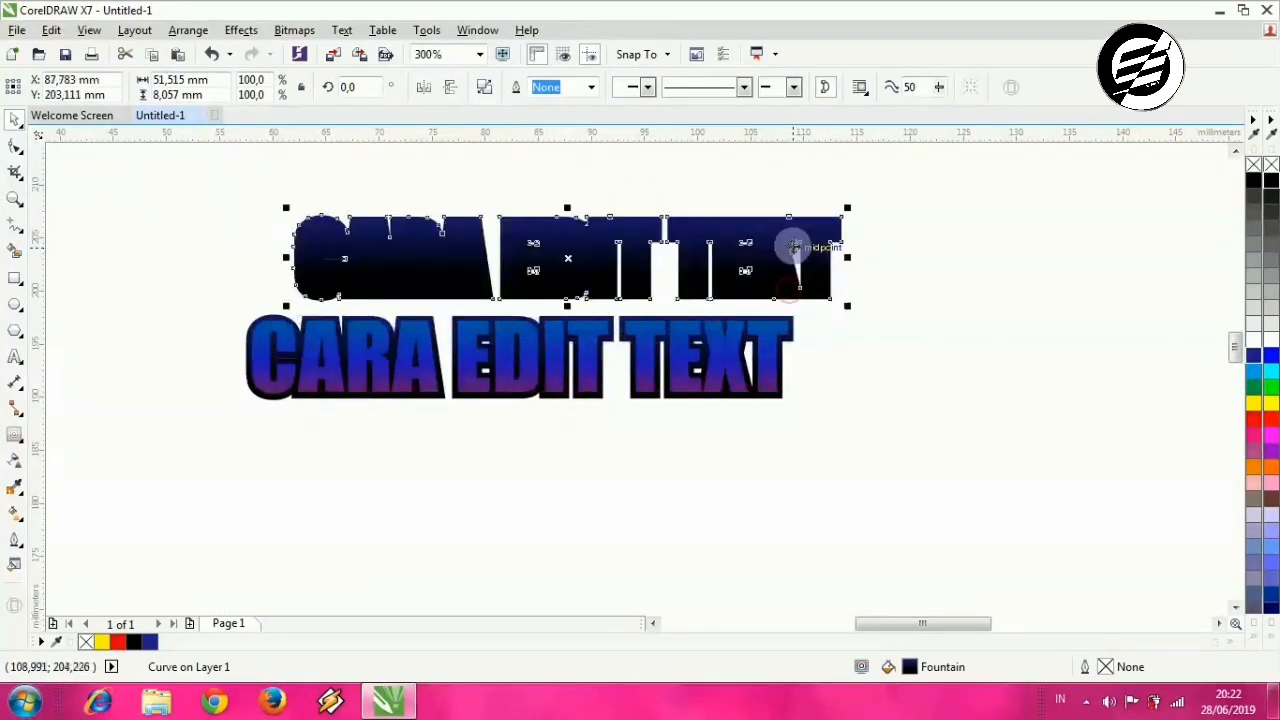
{"action": "scroll", "coordinate": [773, 284], "scroll_direction": "up", "scroll_amount": 1}
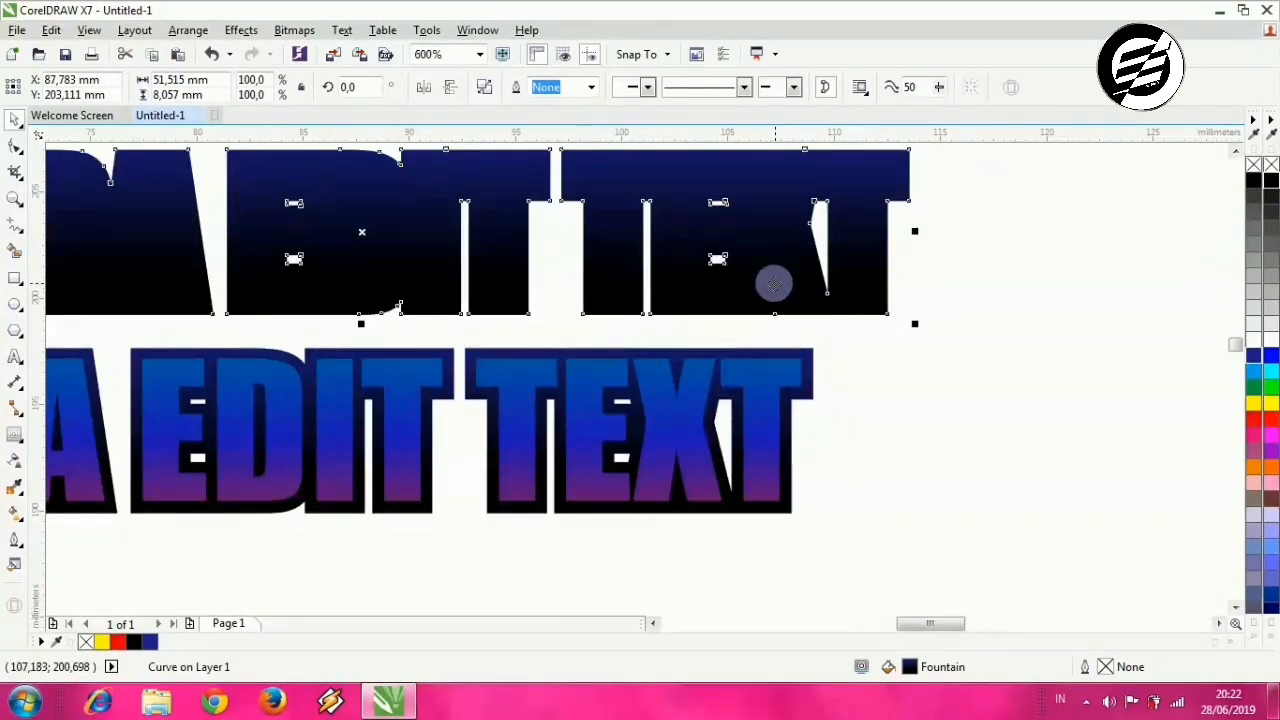
{"action": "scroll", "coordinate": [774, 284], "scroll_direction": "down", "scroll_amount": 1}
{"action": "left_click_drag", "start_coordinate": [777, 280], "coordinate": [830, 362]}
{"action": "scroll", "coordinate": [779, 441], "scroll_direction": "up", "scroll_amount": 1}
{"action": "scroll", "coordinate": [793, 348], "scroll_direction": "up", "scroll_amount": 1}
{"action": "scroll", "coordinate": [822, 354], "scroll_direction": "down", "scroll_amount": 1}
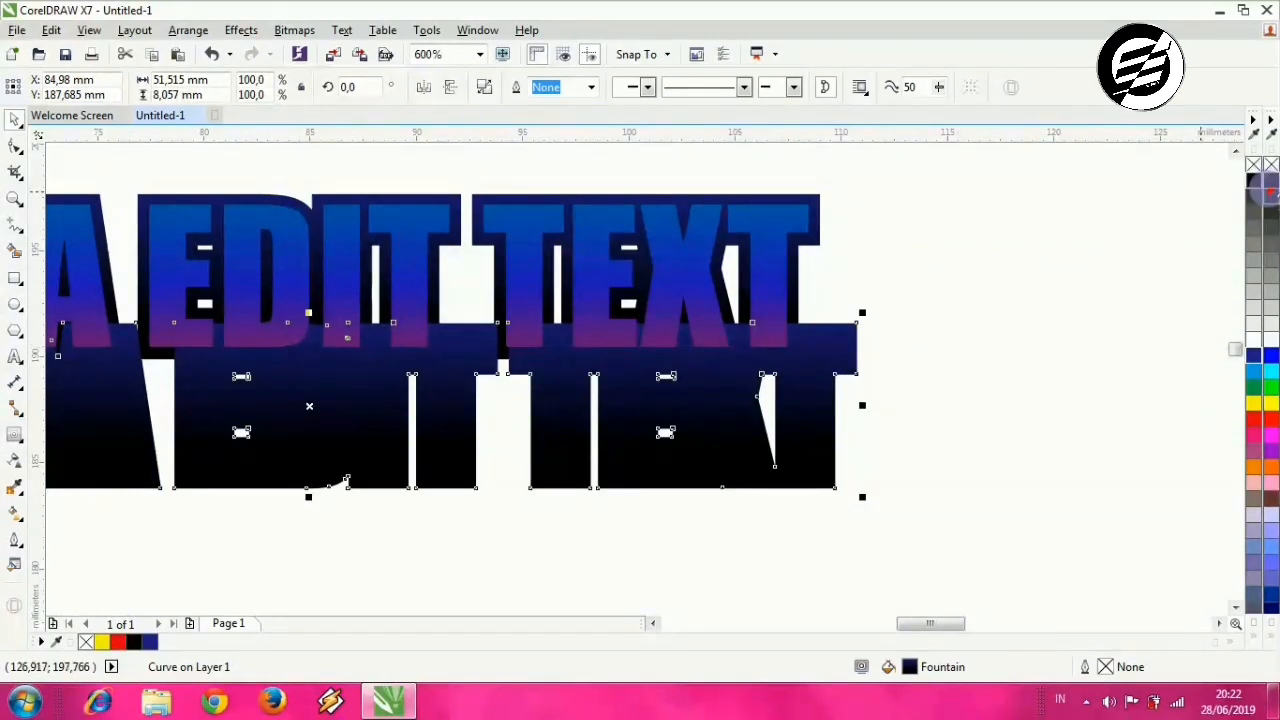
Step: Fill the duplicate curve with dark grey (#4D4D4D) and move it slightly closer to the text
{"action": "left_click", "coordinate": [1253, 180]}
{"action": "scroll", "coordinate": [832, 375], "scroll_direction": "down", "scroll_amount": 1}
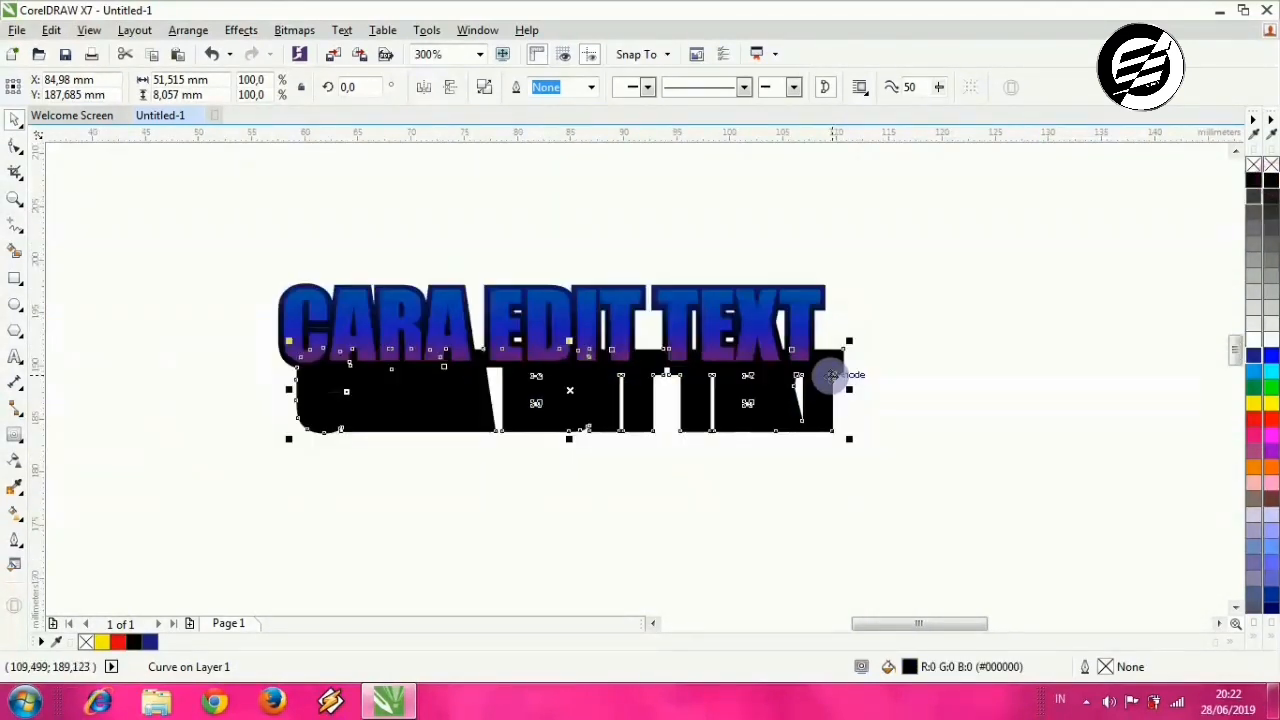
{"action": "mouse_move", "coordinate": [836, 347]}
{"action": "left_mouse_down"}
{"action": "mouse_move", "coordinate": [837, 362]}
{"action": "mouse_move", "coordinate": [840, 329]}
{"action": "left_mouse_up"}
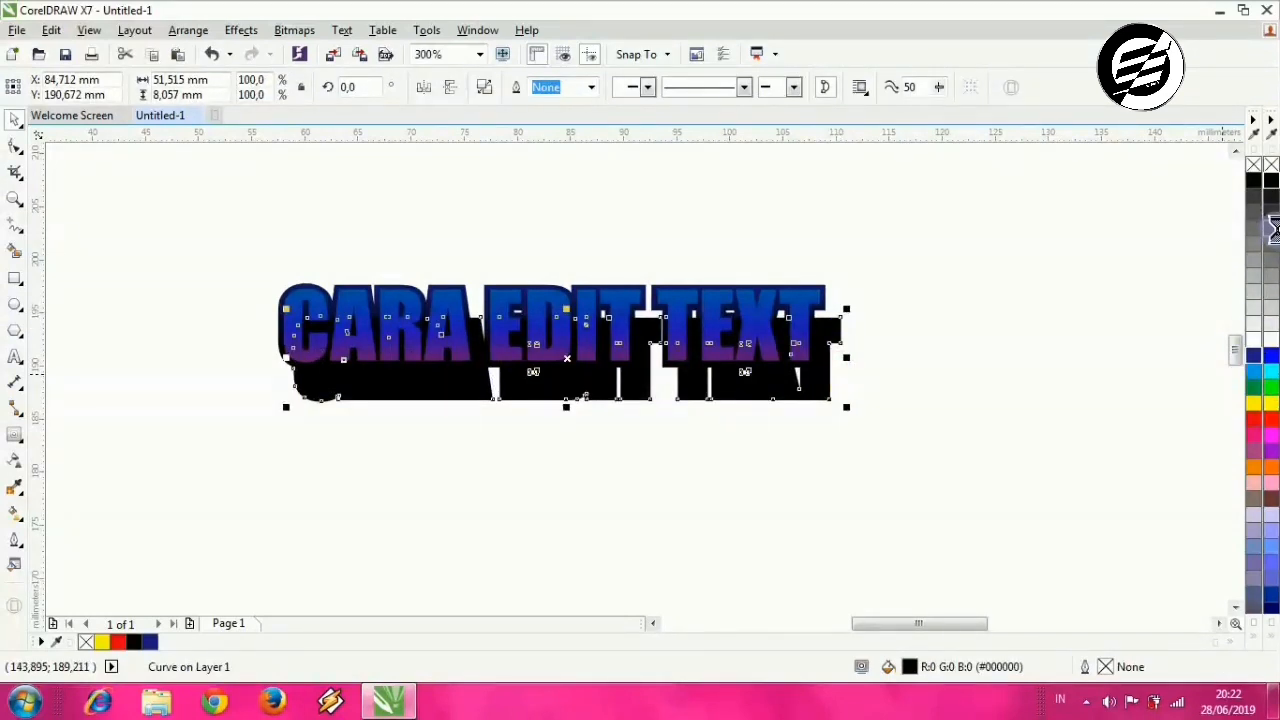
{"action": "left_click", "coordinate": [1272, 228]}
Step: Move the grey duplicate curve down until it sits fully clear below the text
{"action": "scroll", "coordinate": [815, 350], "scroll_direction": "up", "scroll_amount": 1}
{"action": "scroll", "coordinate": [819, 311], "scroll_direction": "up", "scroll_amount": 1}
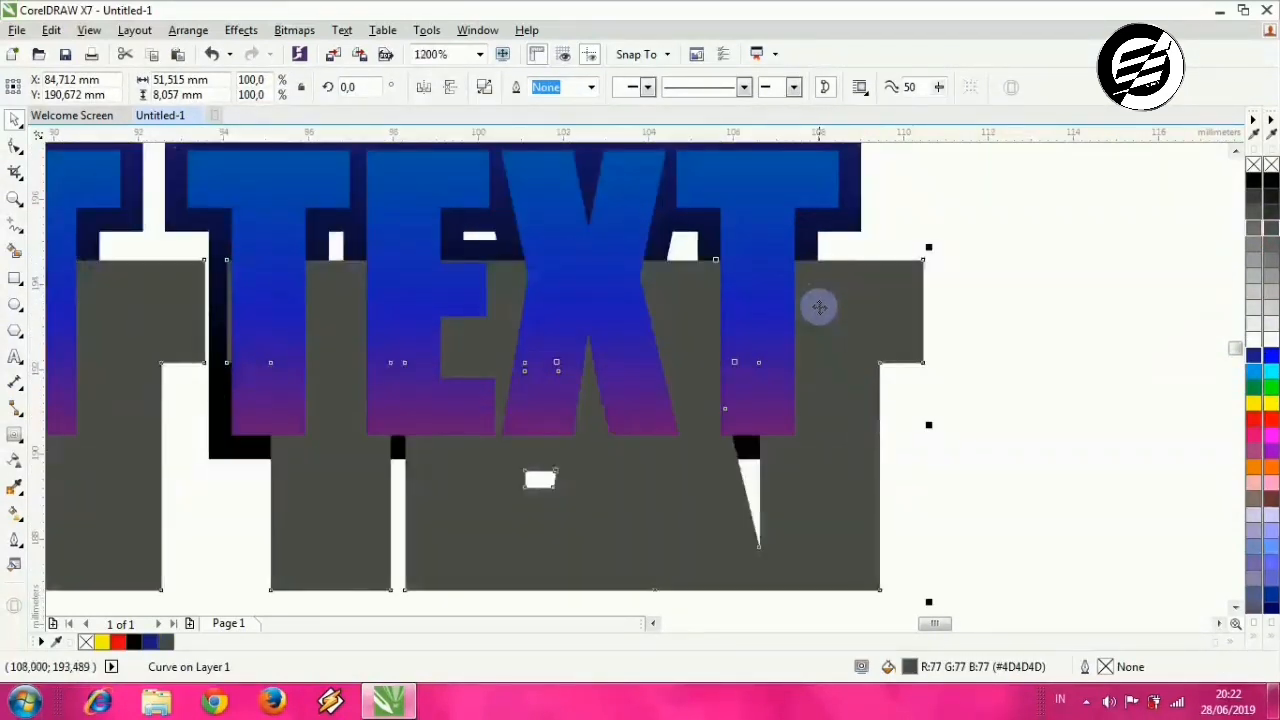
{"action": "left_click_drag", "start_coordinate": [825, 300], "coordinate": [851, 370]}
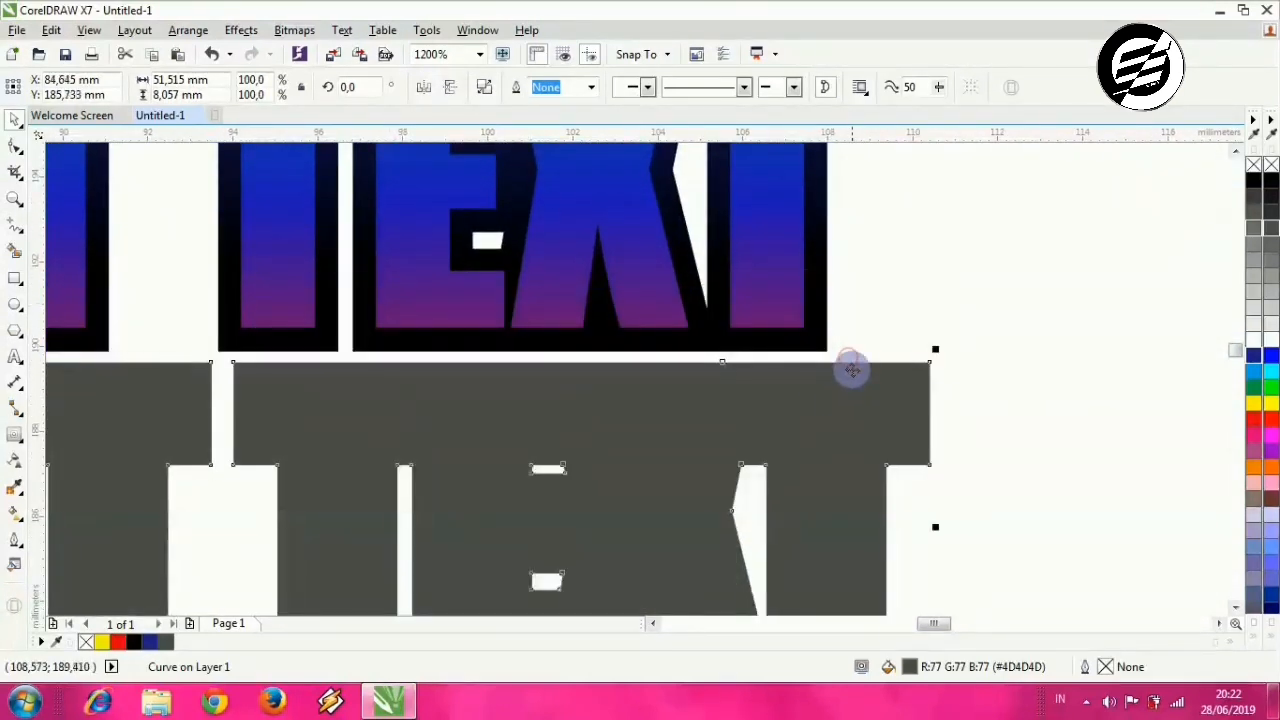
{"action": "left_click_drag", "start_coordinate": [891, 327], "coordinate": [802, 365]}
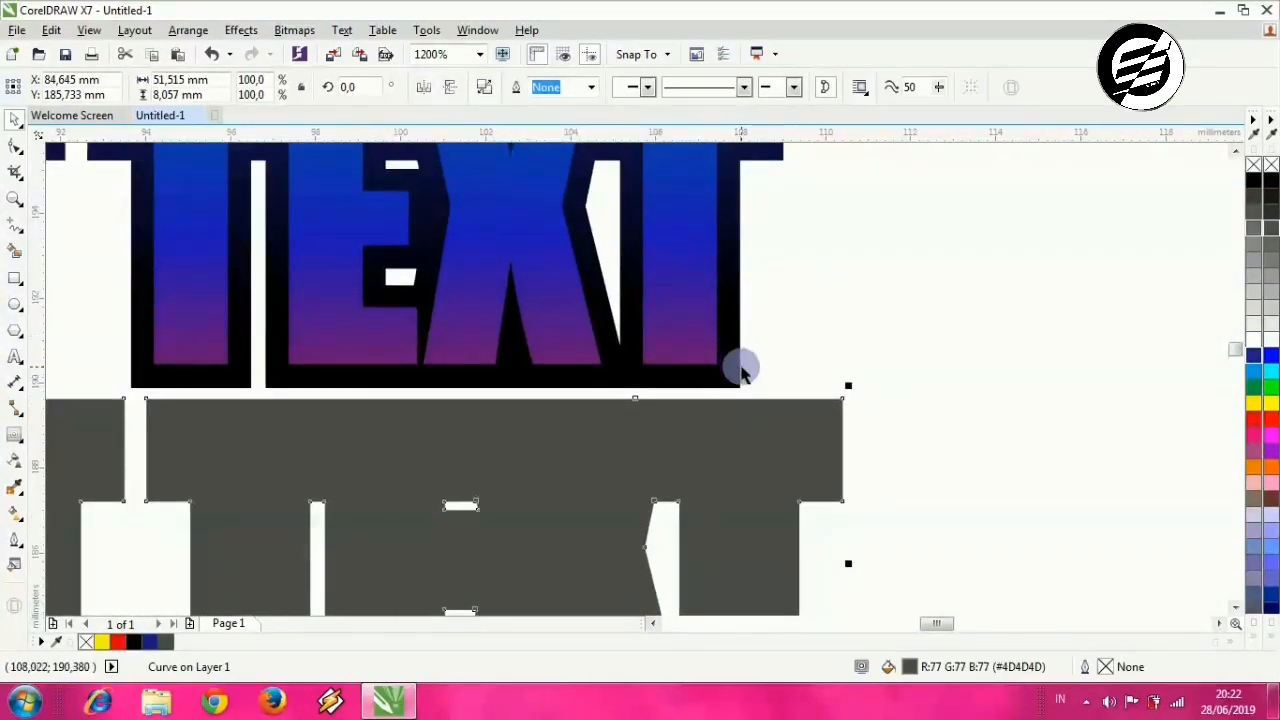
{"action": "scroll", "coordinate": [741, 370], "scroll_direction": "down", "scroll_amount": 1}
{"action": "scroll", "coordinate": [736, 377], "scroll_direction": "up", "scroll_amount": 1}
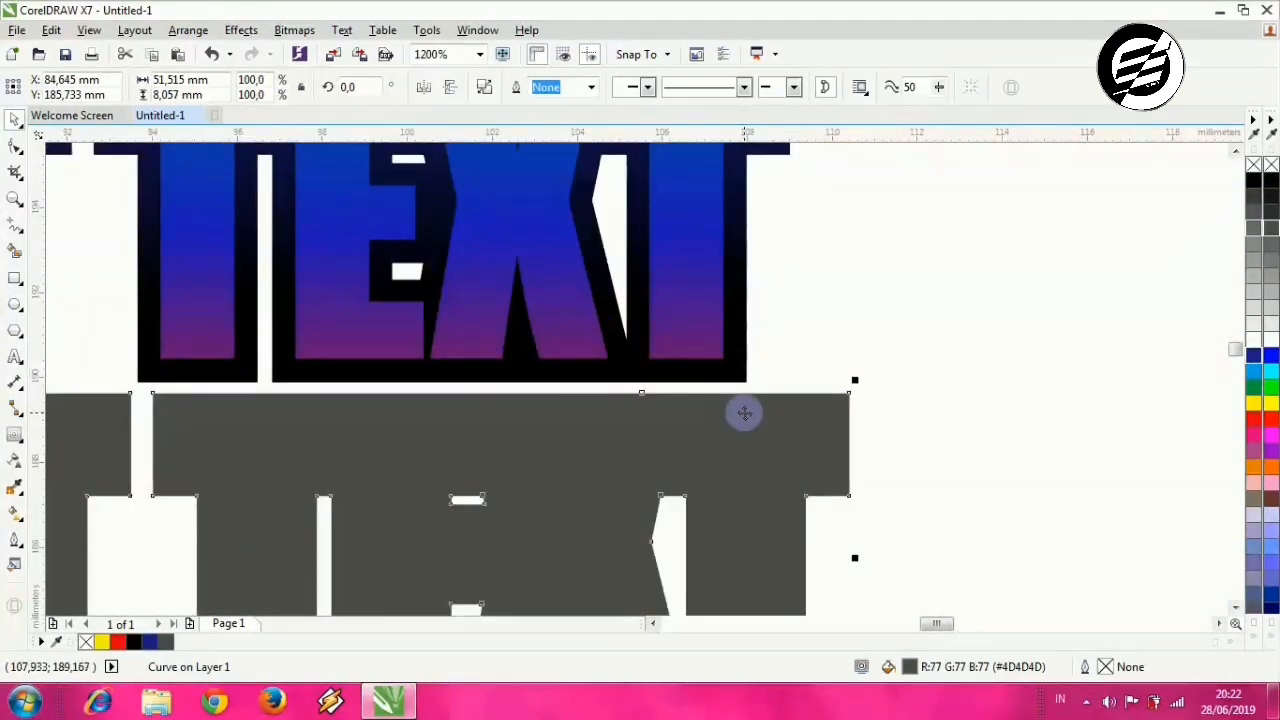
{"action": "left_click_drag", "start_coordinate": [744, 413], "coordinate": [758, 335]}
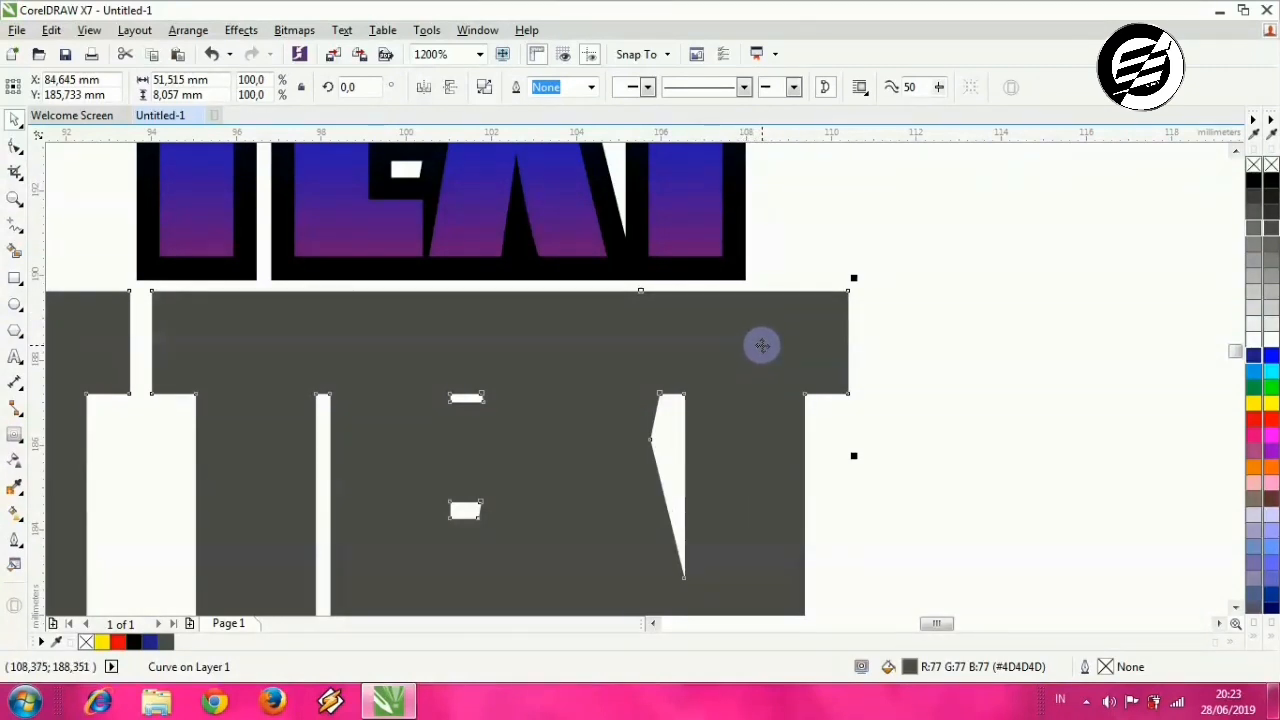
Step: Send the grey duplicate curve to the back of the layer
{"action": "right_click", "coordinate": [762, 346]}
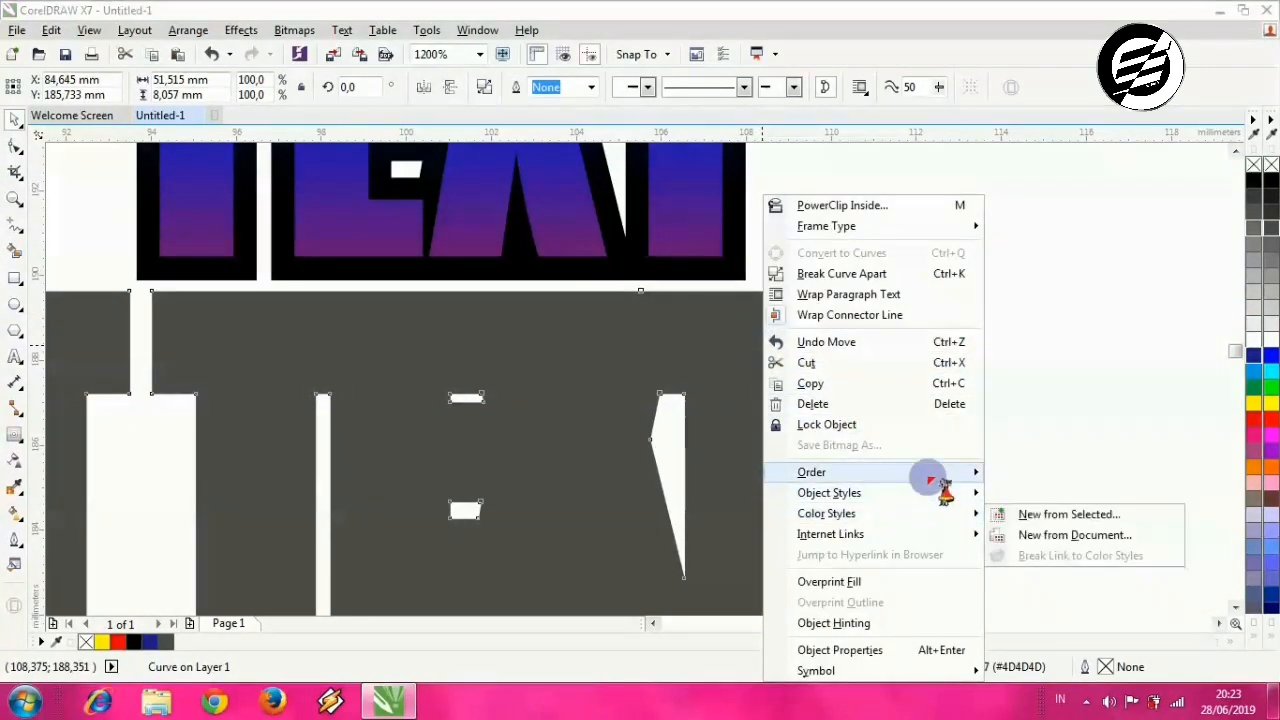
{"action": "mouse_move", "coordinate": [934, 472]}
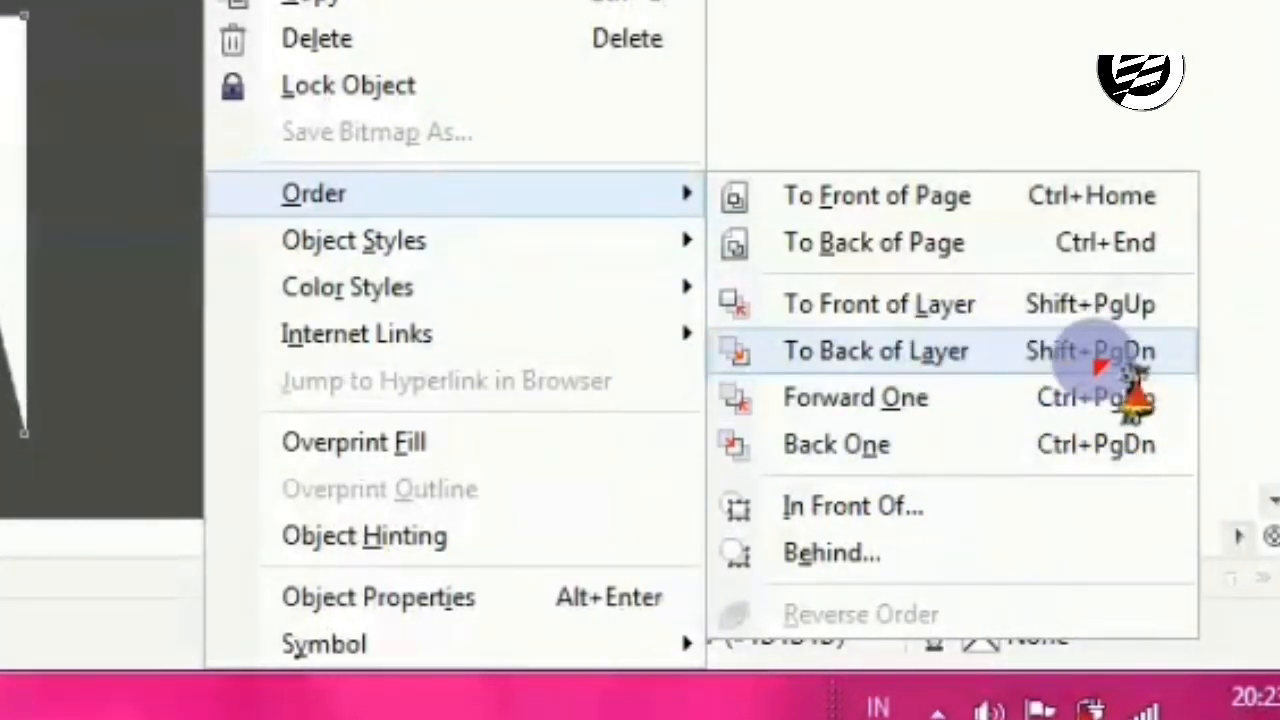
{"action": "left_click", "coordinate": [1085, 350]}
Step: Position the grey curve behind the text with a slim offset to the lower right, at about X 83.48, Y 193.52 mm
{"action": "left_click_drag", "start_coordinate": [292, 32], "coordinate": [300, 0]}
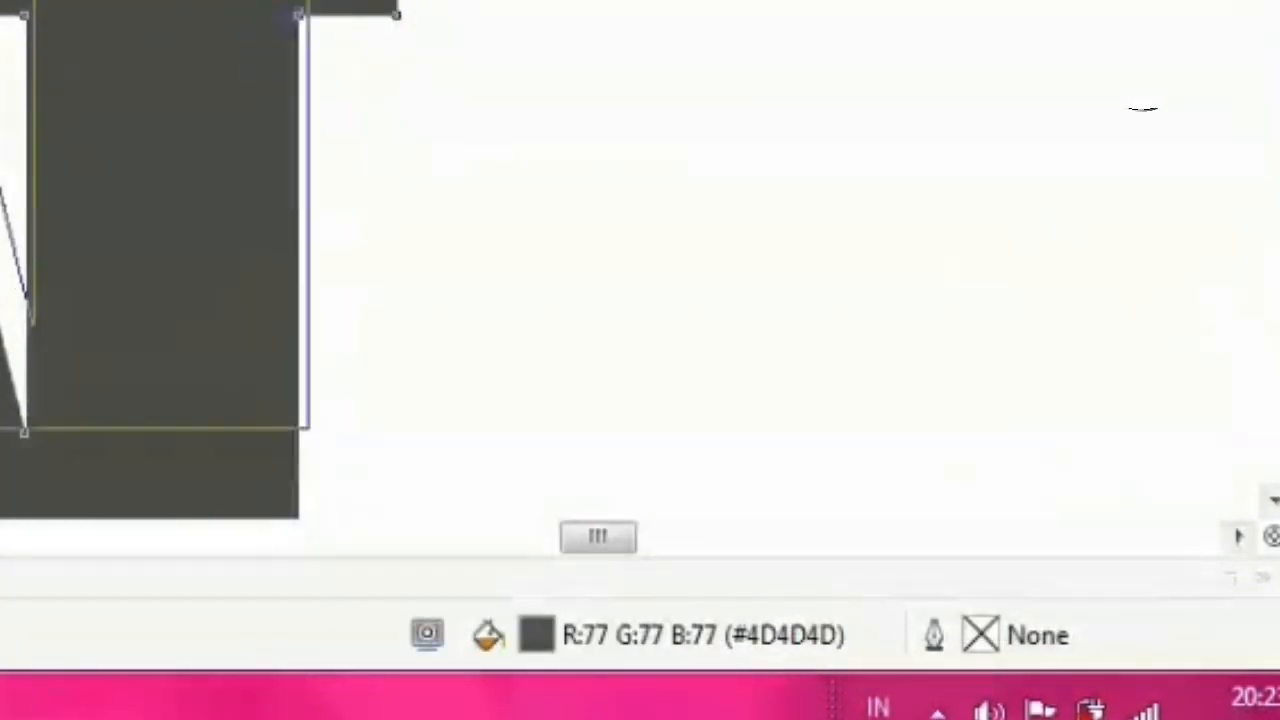
{"action": "left_click_drag", "start_coordinate": [804, 455], "coordinate": [779, 352]}
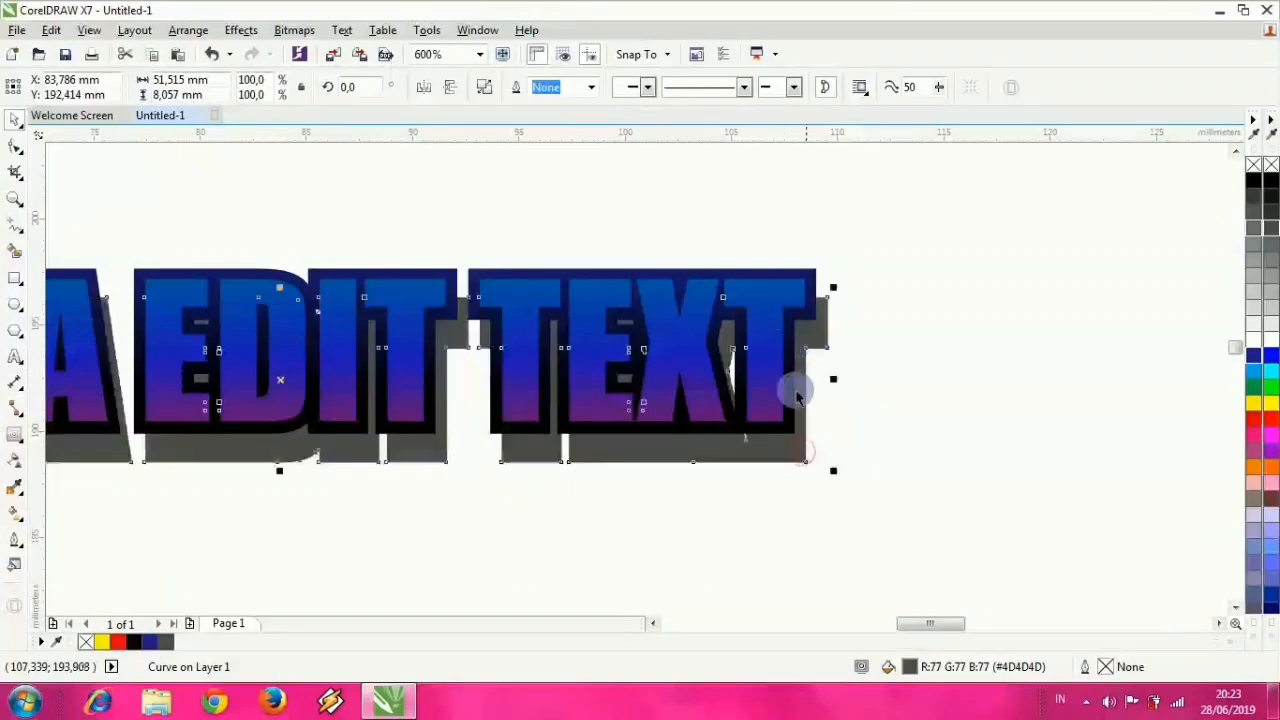
{"action": "scroll", "coordinate": [804, 461], "scroll_direction": "up", "scroll_amount": 1}
{"action": "scroll", "coordinate": [804, 461], "scroll_direction": "up", "scroll_amount": 1}
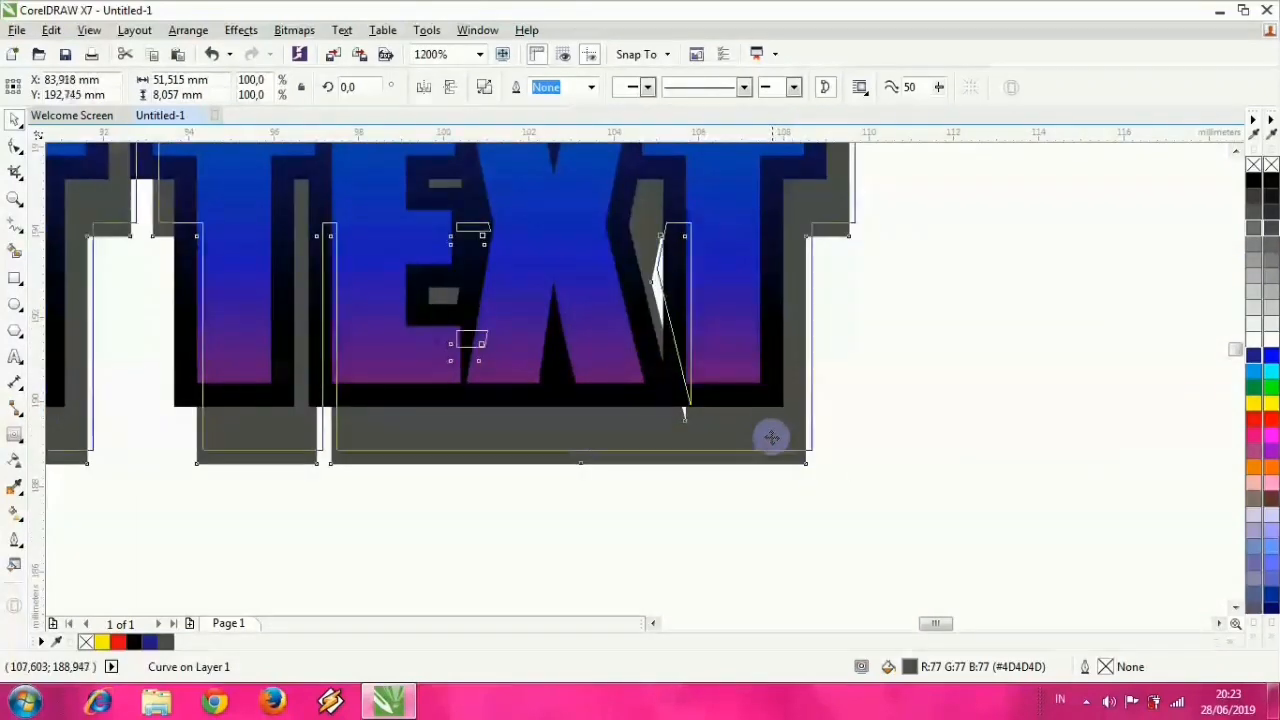
{"action": "scroll", "coordinate": [766, 446], "scroll_direction": "up", "scroll_amount": 1}
{"action": "left_click_drag", "start_coordinate": [769, 399], "coordinate": [766, 395]}
{"action": "scroll", "coordinate": [766, 381], "scroll_direction": "down", "scroll_amount": 2}
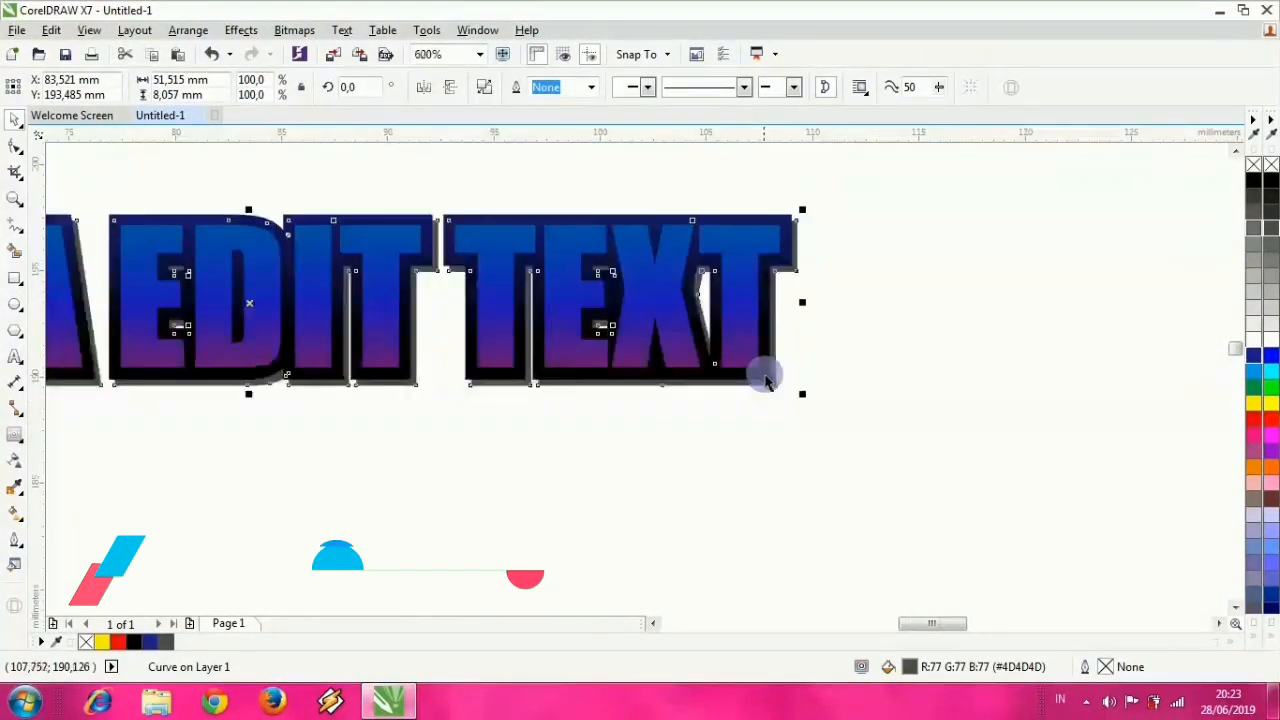
{"action": "scroll", "coordinate": [763, 377], "scroll_direction": "up", "scroll_amount": 3}
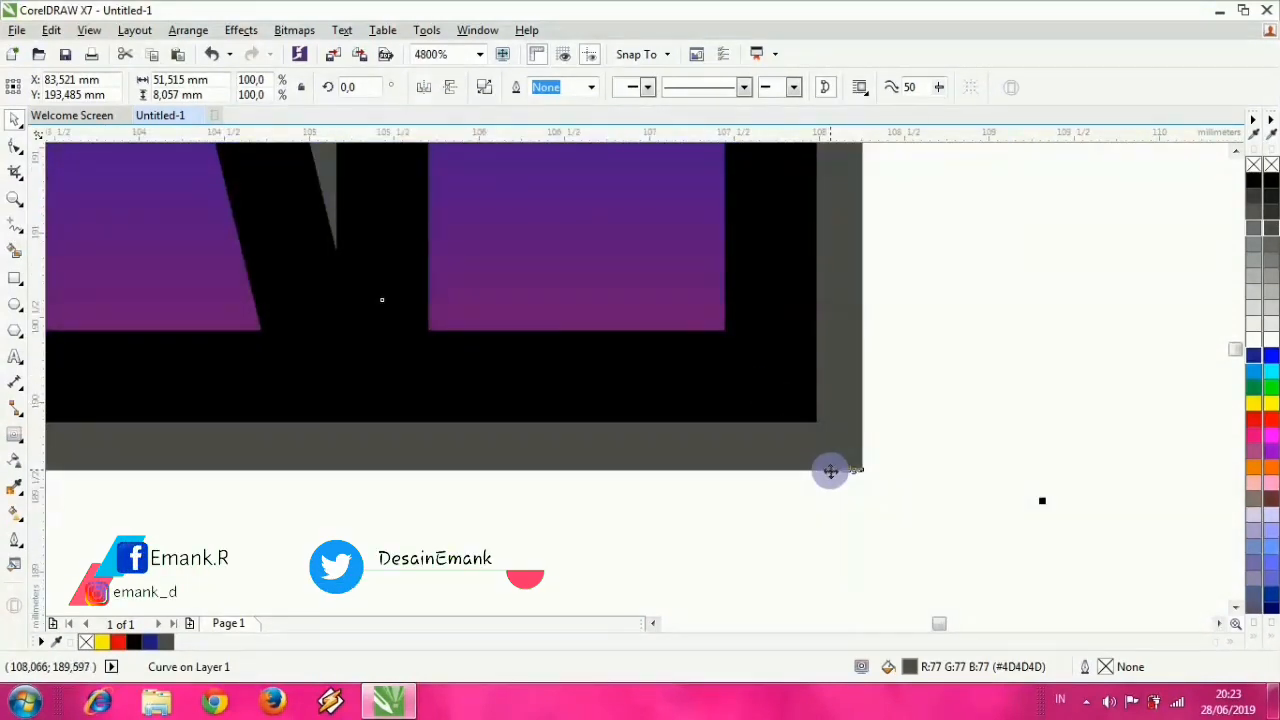
{"action": "left_click_drag", "start_coordinate": [830, 471], "coordinate": [823, 466]}
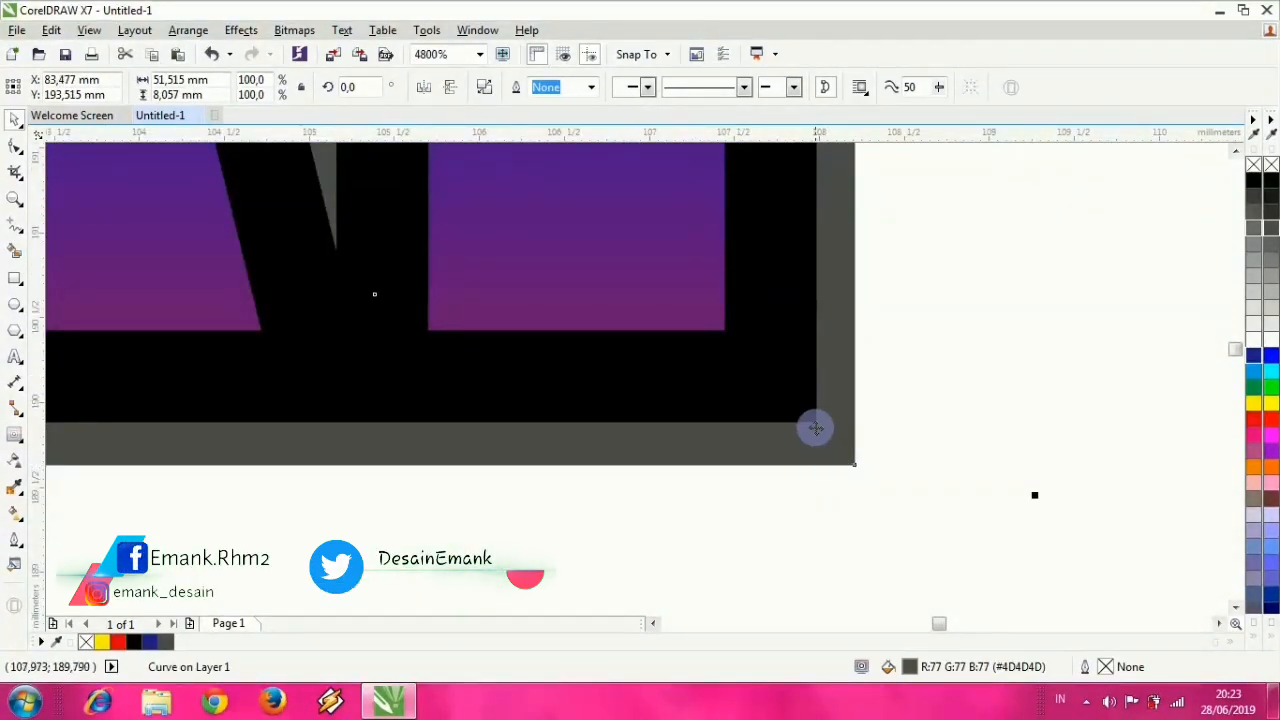
Step: Examine the thin grey offset along the edges of the word TEXT and across the full text
{"action": "scroll", "coordinate": [815, 428], "scroll_direction": "down", "scroll_amount": 3}
{"action": "left_click", "coordinate": [903, 366]}
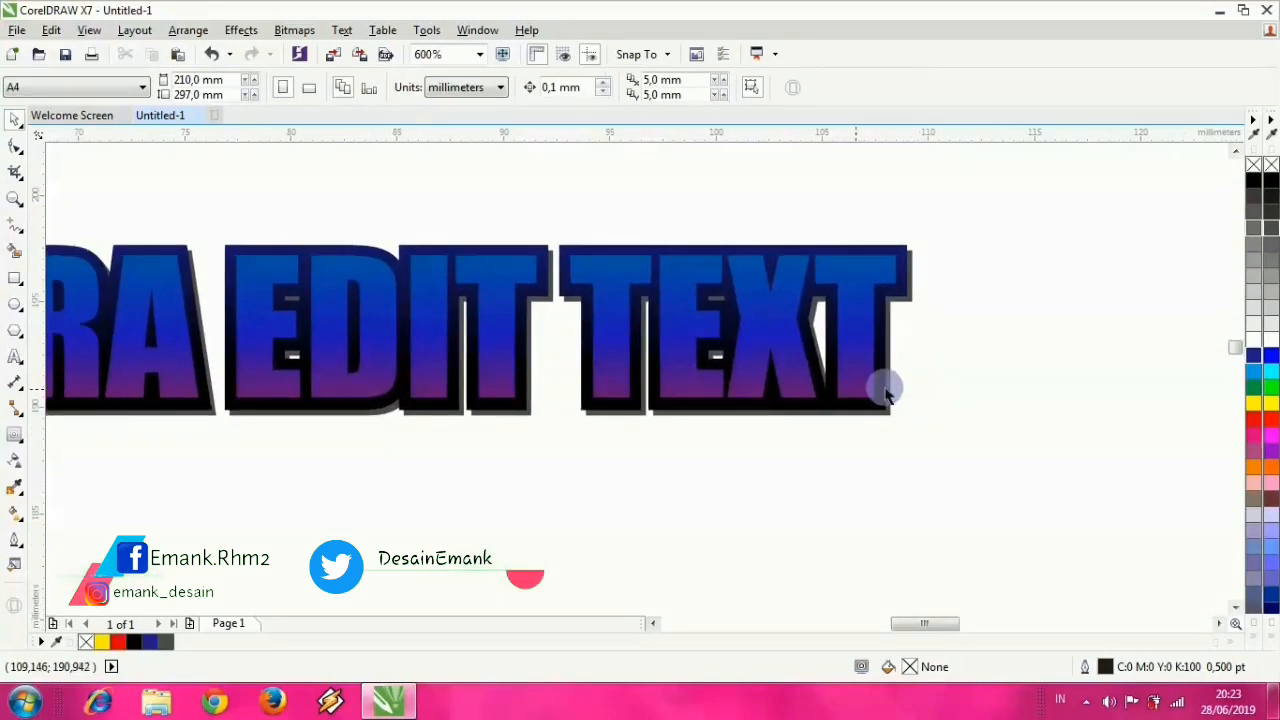
{"action": "scroll", "coordinate": [886, 280], "scroll_direction": "up", "scroll_amount": 2}
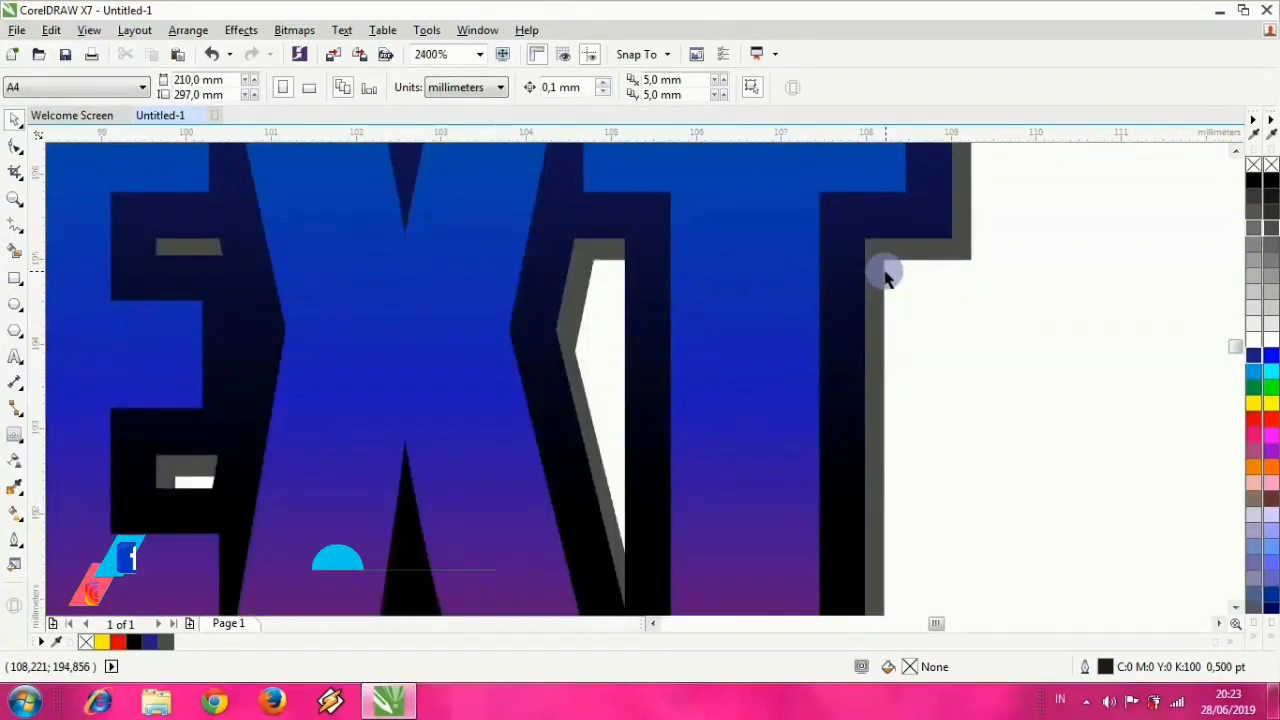
{"action": "scroll", "coordinate": [878, 276], "scroll_direction": "down", "scroll_amount": 1}
{"action": "left_click_drag", "start_coordinate": [920, 280], "coordinate": [931, 306]}
{"action": "scroll", "coordinate": [810, 332], "scroll_direction": "down", "scroll_amount": 2}
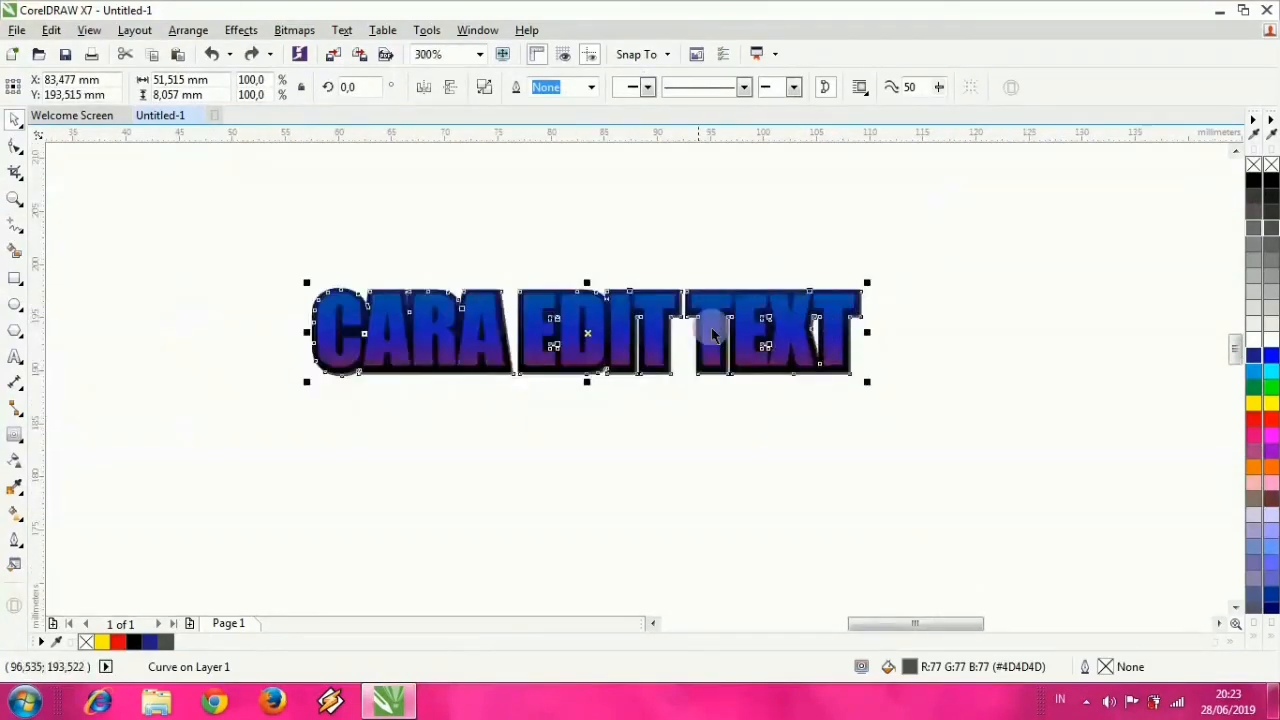
Step: Apply a linear 90° transparency to the grey offset curve, fading upward from its lower edge to a point above the text
{"action": "scroll", "coordinate": [678, 332], "scroll_direction": "up", "scroll_amount": 2}
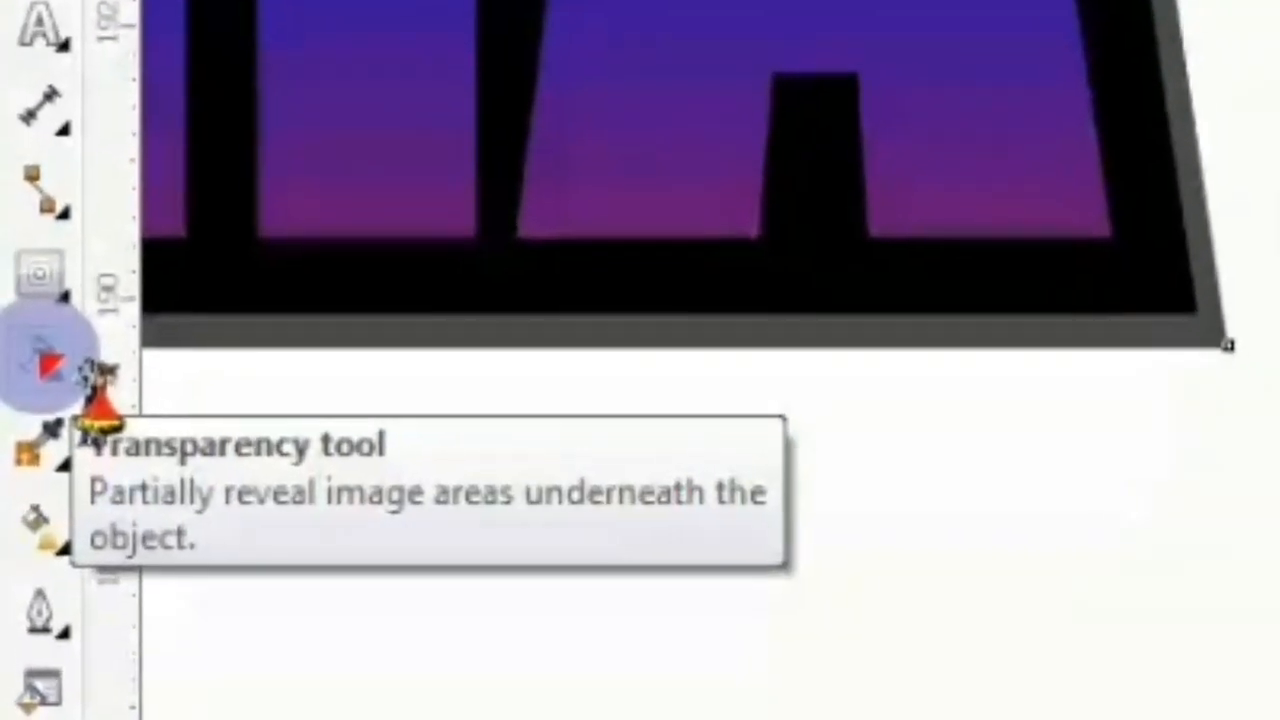
{"action": "left_click", "coordinate": [36, 400]}
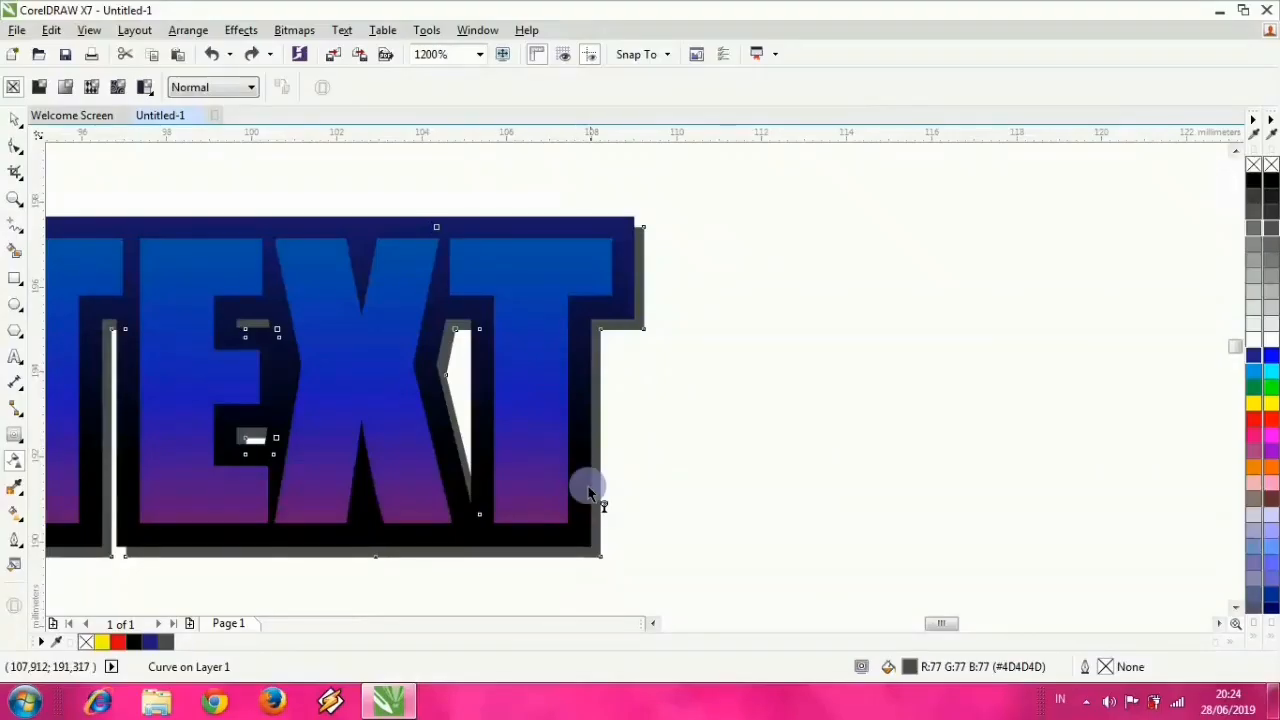
{"action": "left_click_drag", "start_coordinate": [598, 498], "coordinate": [600, 170]}
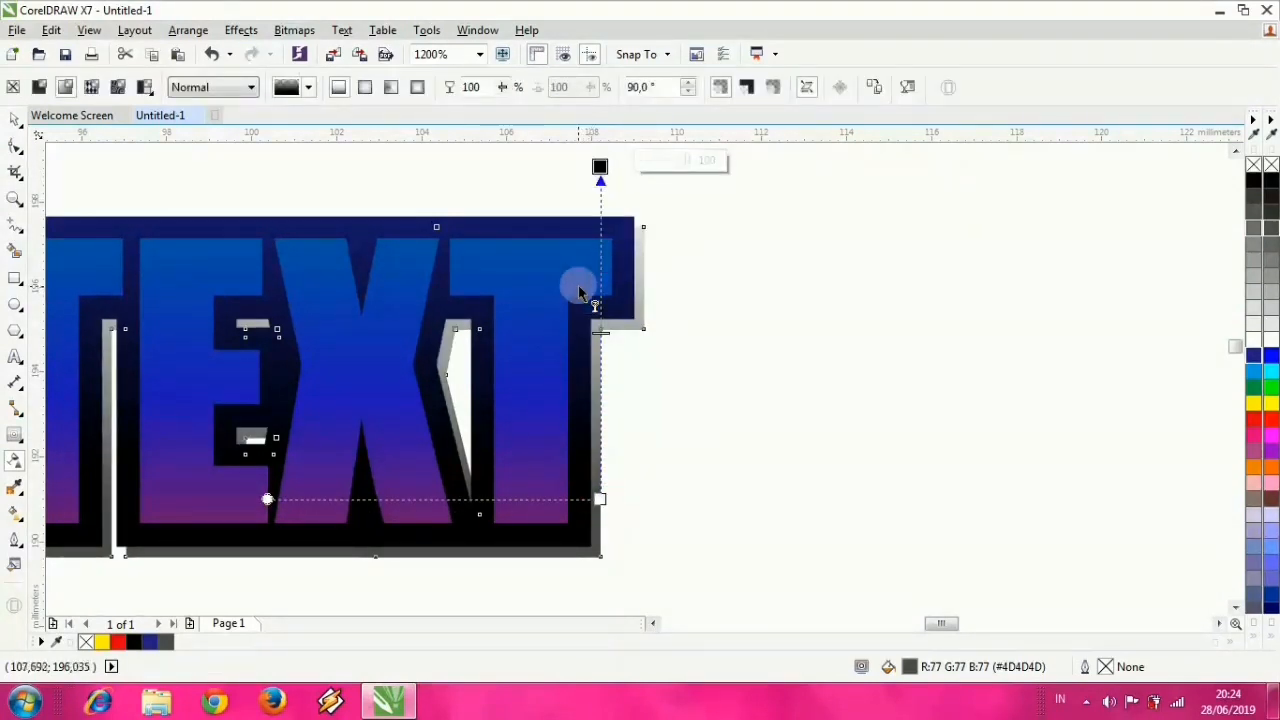
{"action": "scroll", "coordinate": [577, 282], "scroll_direction": "down", "scroll_amount": 2}
{"action": "scroll", "coordinate": [720, 325], "scroll_direction": "up", "scroll_amount": 2}
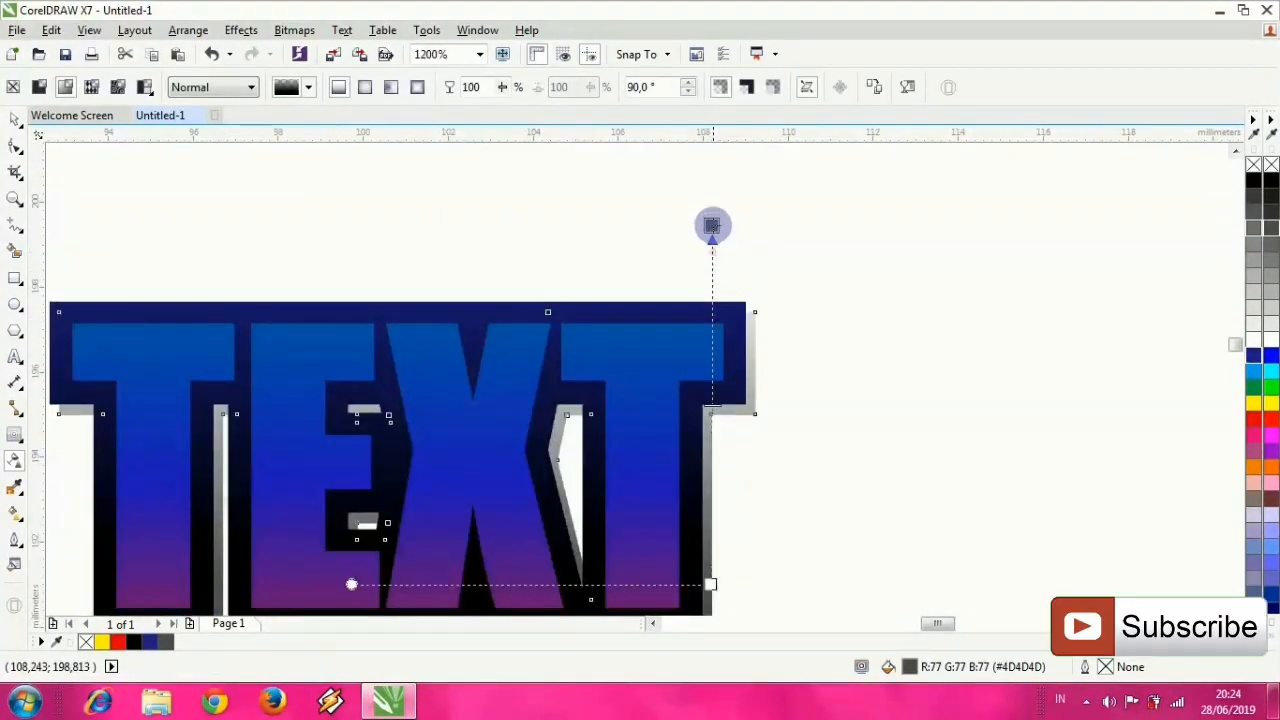
{"action": "scroll", "coordinate": [663, 294], "scroll_direction": "down", "scroll_amount": 2}
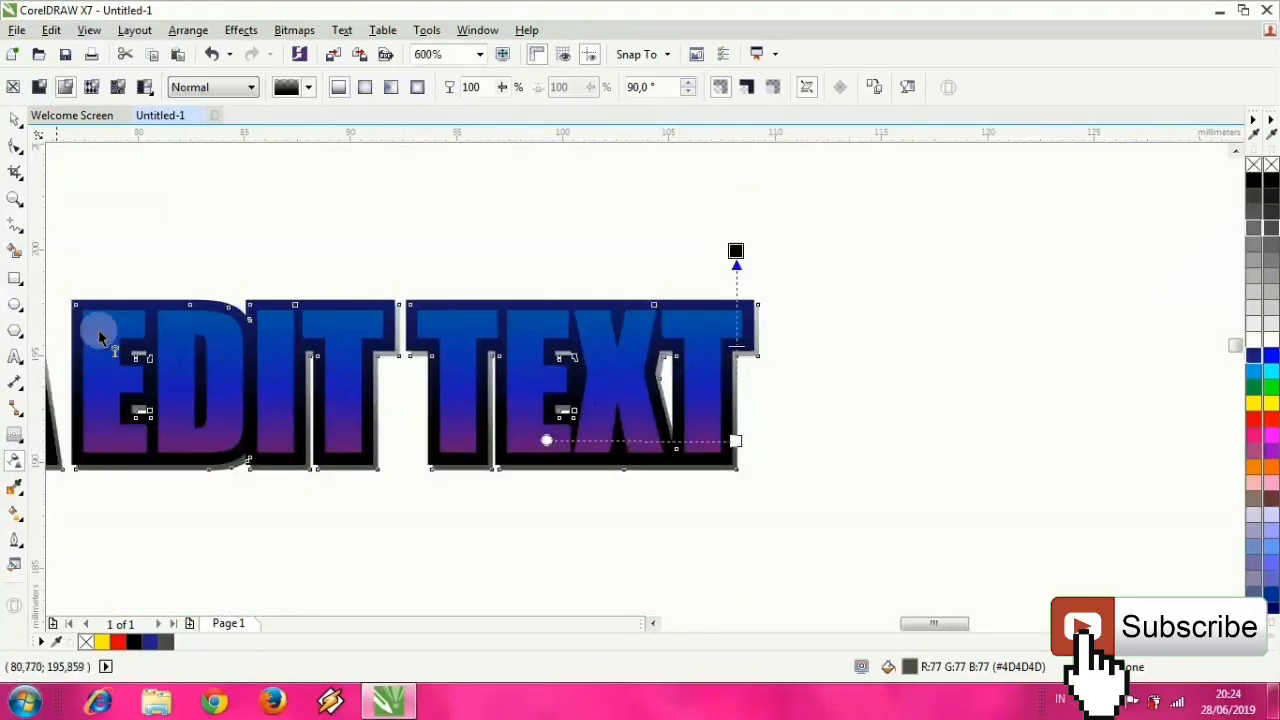
Step: Inspect the faded grey shadow behind all the letters and clear the selection
{"action": "left_click", "coordinate": [15, 119]}
{"action": "scroll", "coordinate": [412, 358], "scroll_direction": "down", "scroll_amount": 1}
{"action": "left_click_drag", "start_coordinate": [412, 358], "coordinate": [572, 350]}
{"action": "scroll", "coordinate": [393, 360], "scroll_direction": "up", "scroll_amount": 1}
{"action": "left_click_drag", "start_coordinate": [362, 390], "coordinate": [370, 368]}
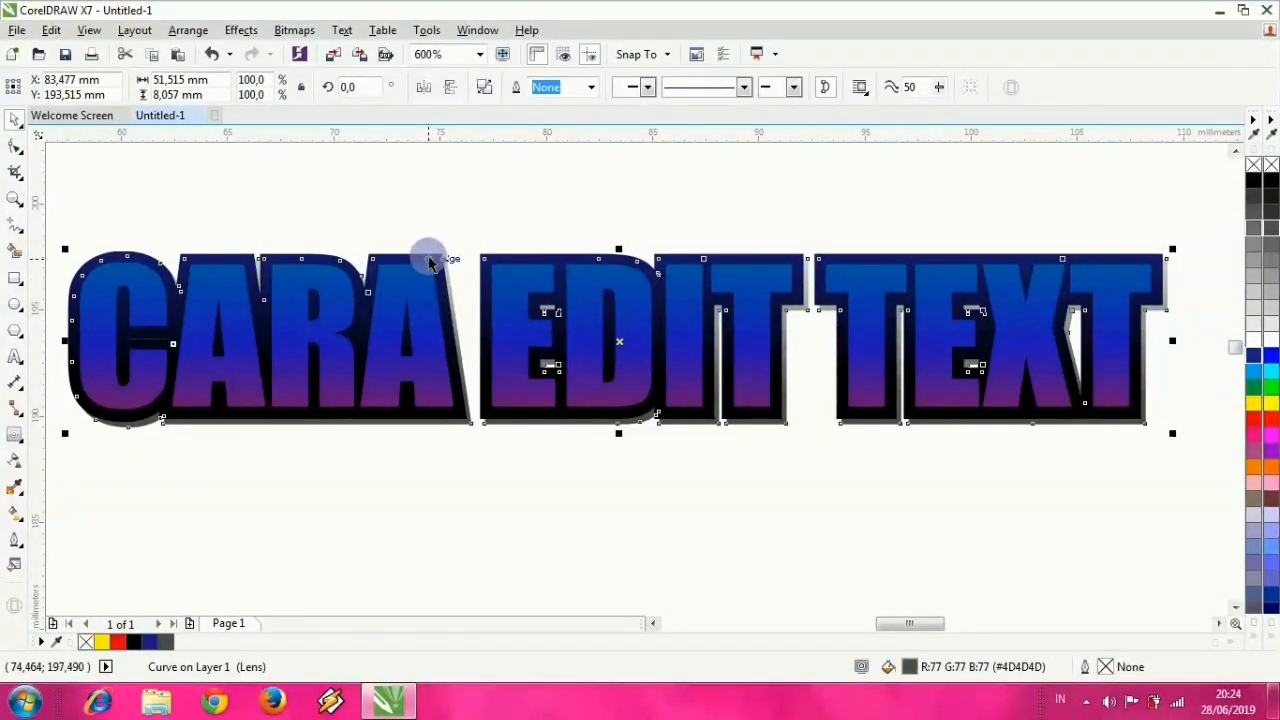
{"action": "scroll", "coordinate": [486, 324], "scroll_direction": "up", "scroll_amount": 1}
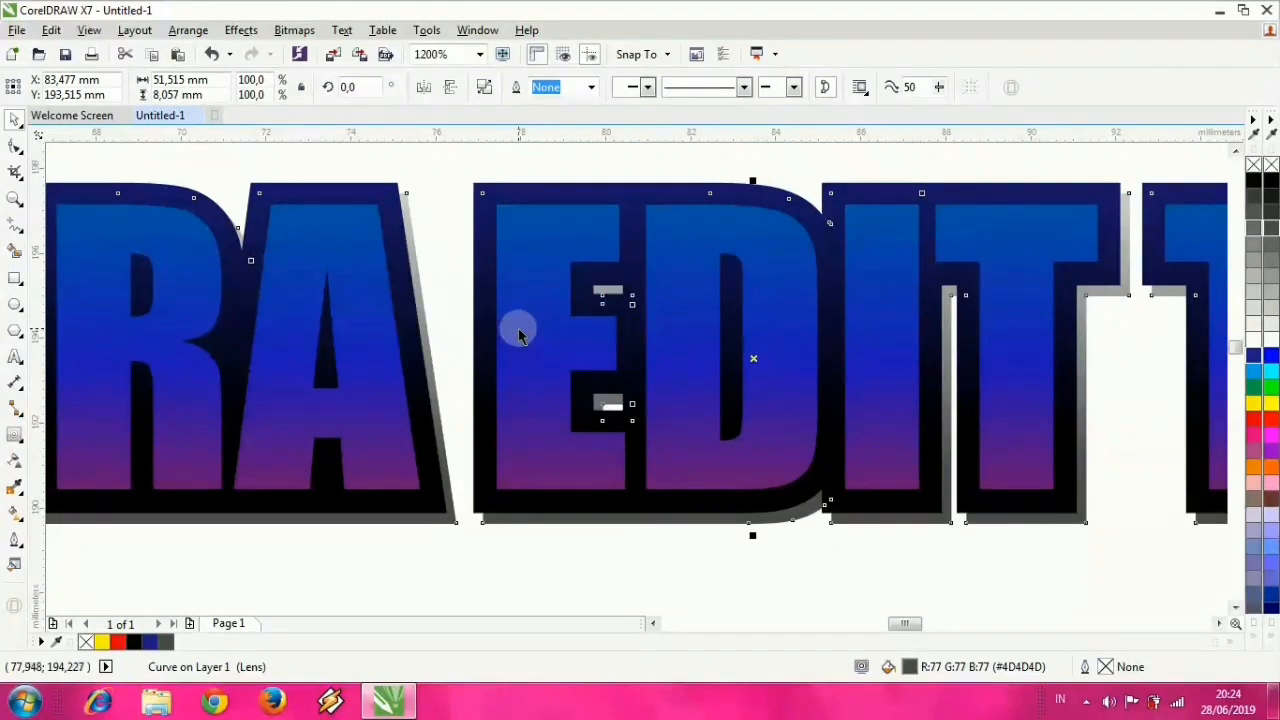
{"action": "scroll", "coordinate": [538, 314], "scroll_direction": "down", "scroll_amount": 1}
{"action": "left_click", "coordinate": [611, 206]}
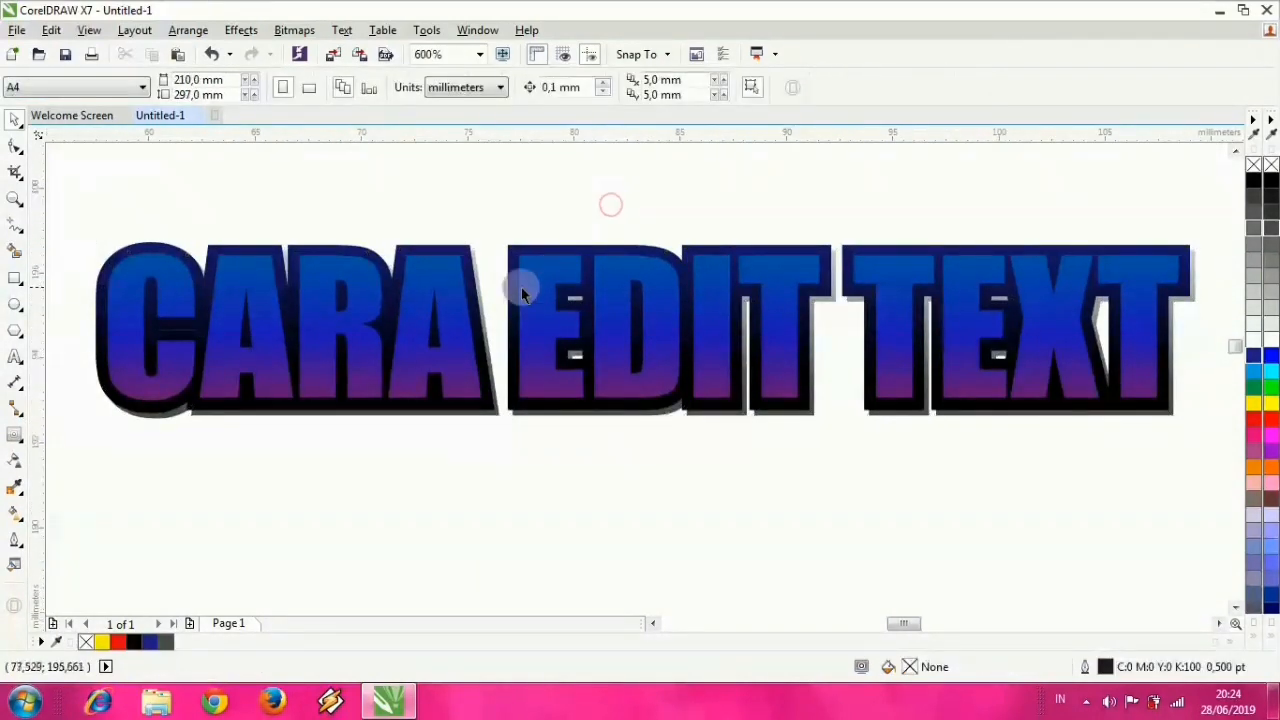
{"action": "scroll", "coordinate": [521, 287], "scroll_direction": "up", "scroll_amount": 1}
{"action": "scroll", "coordinate": [523, 287], "scroll_direction": "down", "scroll_amount": 1}
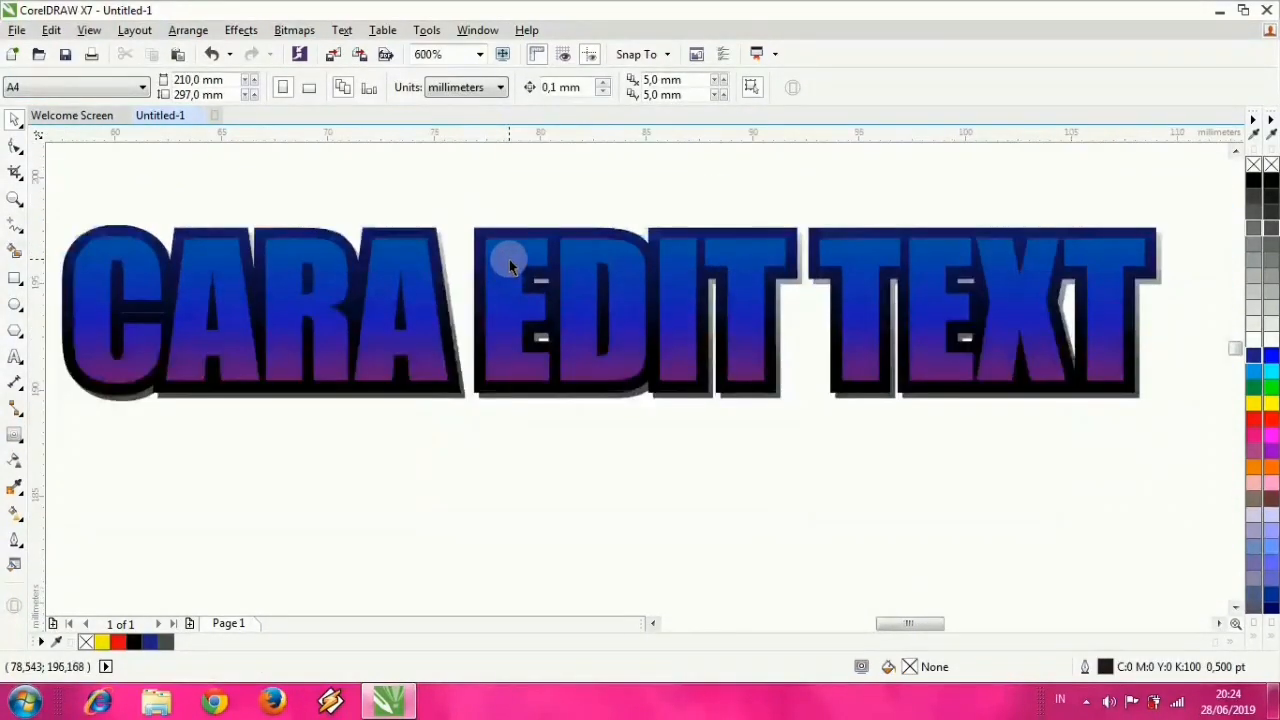
Step: Apply a one-step inside contour with a yellow fill to the fountain-filled text
{"action": "left_click", "coordinate": [509, 260]}
{"action": "scroll", "coordinate": [509, 257], "scroll_direction": "up", "scroll_amount": 1}
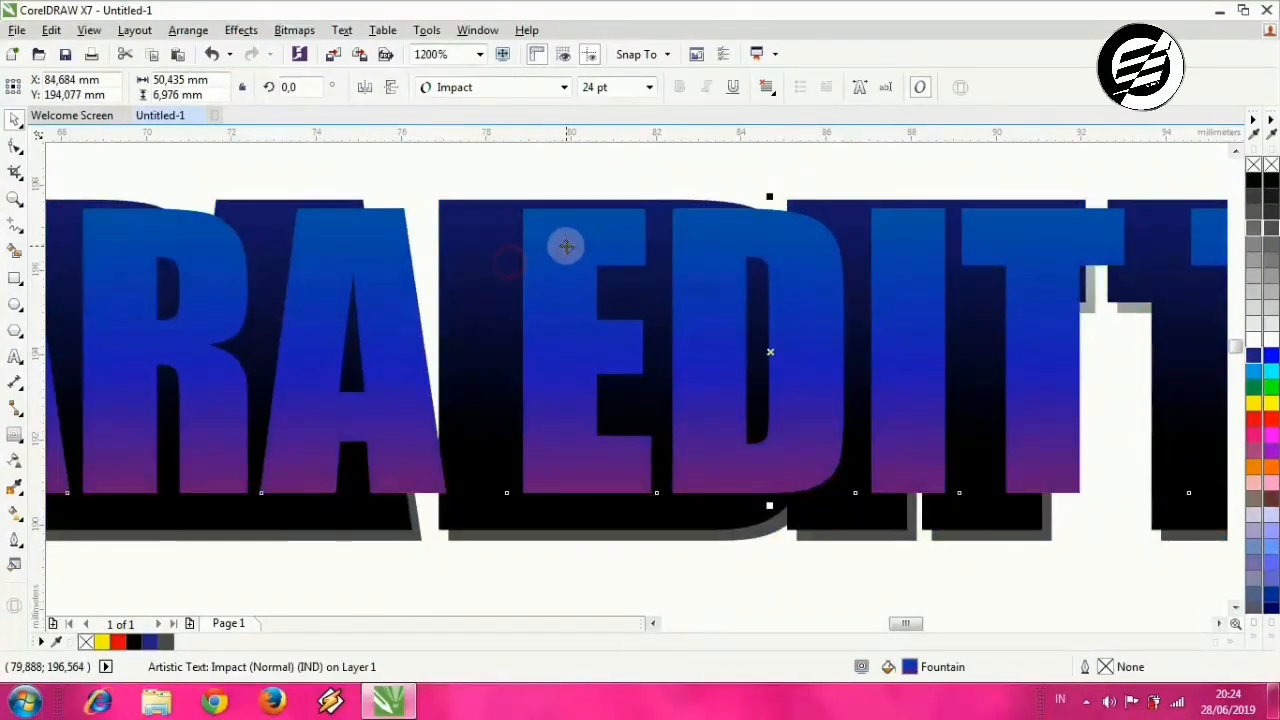
{"action": "scroll", "coordinate": [520, 297], "scroll_direction": "down", "scroll_amount": 1}
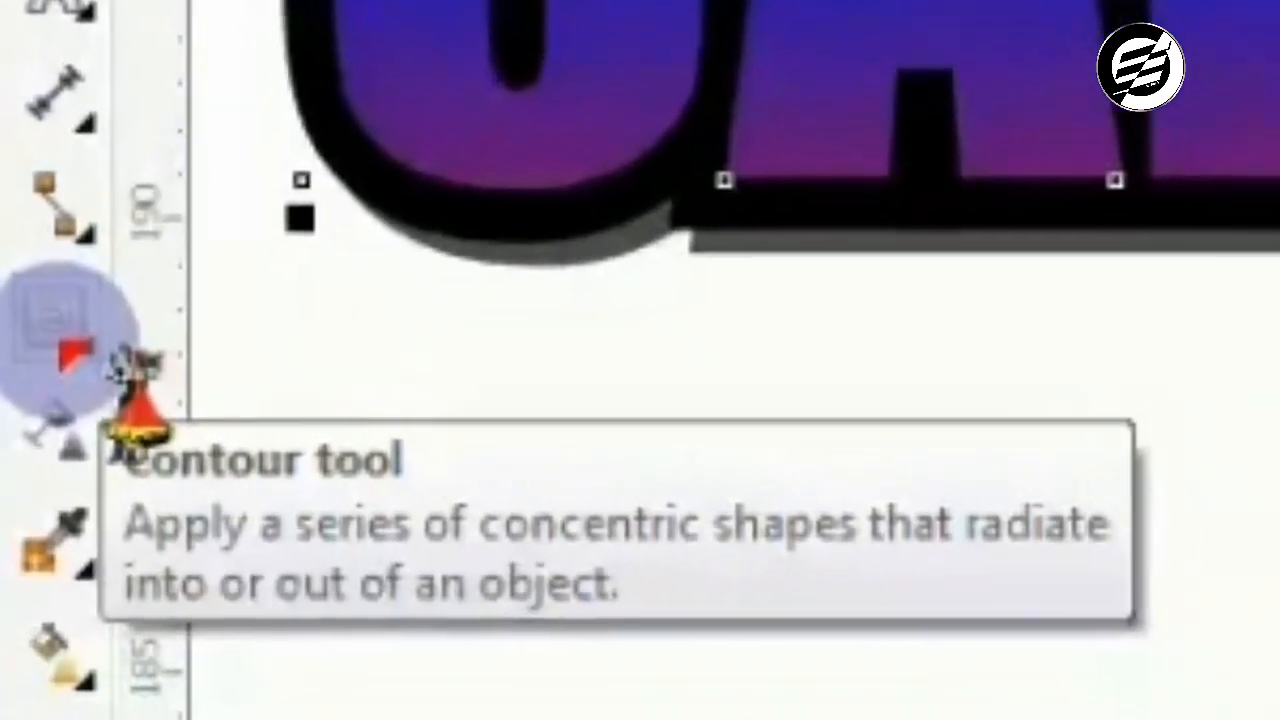
{"action": "left_click", "coordinate": [65, 322]}
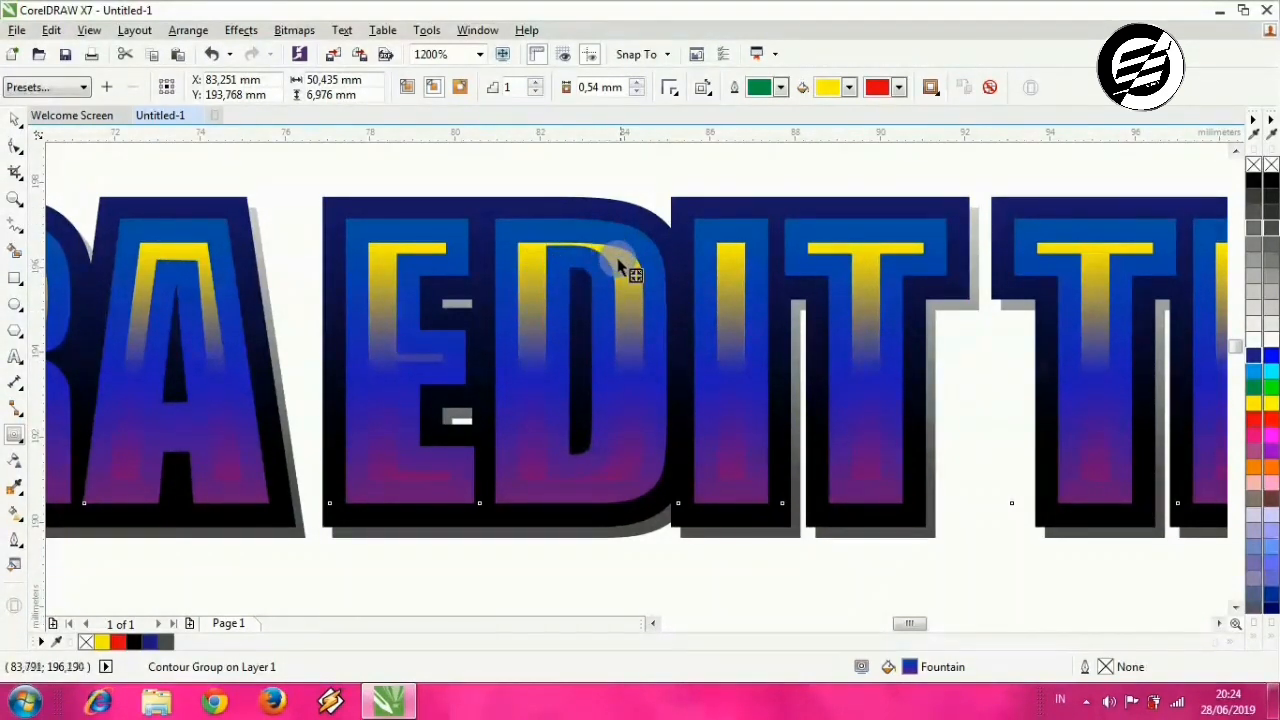
{"action": "scroll", "coordinate": [548, 310], "scroll_direction": "up", "scroll_amount": 1}
{"action": "scroll", "coordinate": [548, 310], "scroll_direction": "down", "scroll_amount": 1}
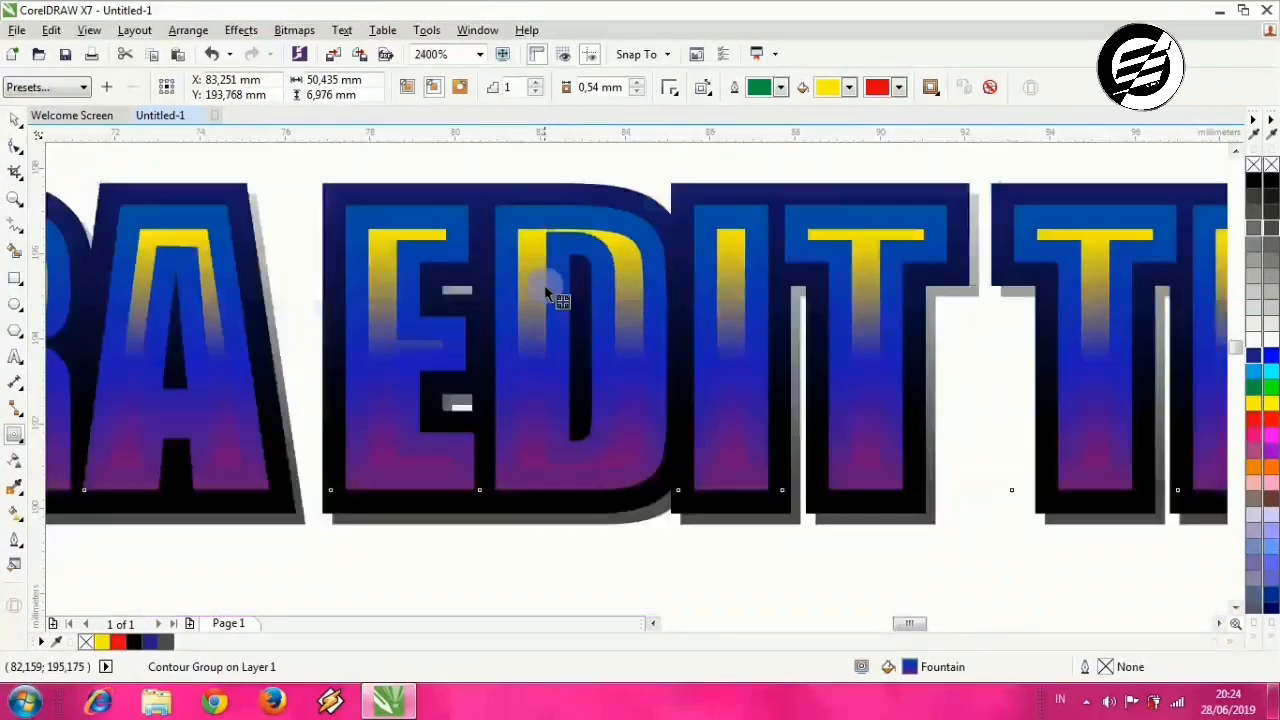
{"action": "scroll", "coordinate": [556, 270], "scroll_direction": "up", "scroll_amount": 1}
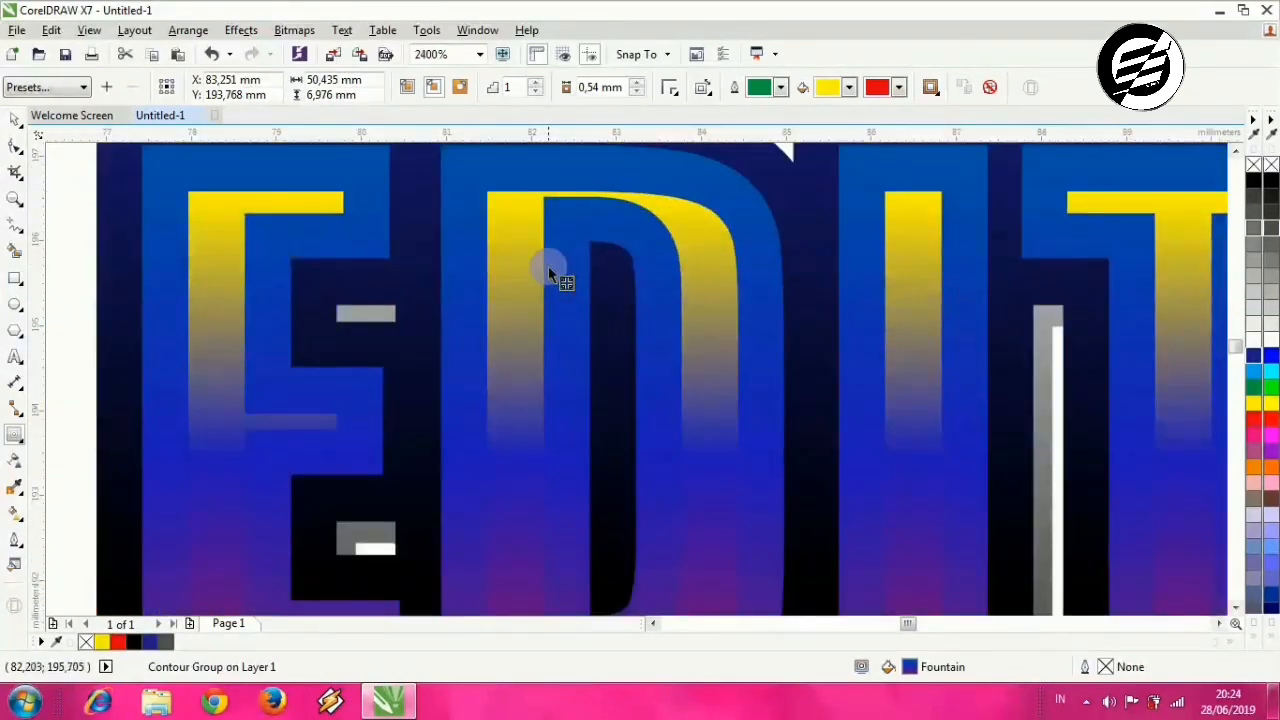
Step: Set the contour offset of the text's inside contour to 0,2 mm
{"action": "left_click", "coordinate": [638, 93]}
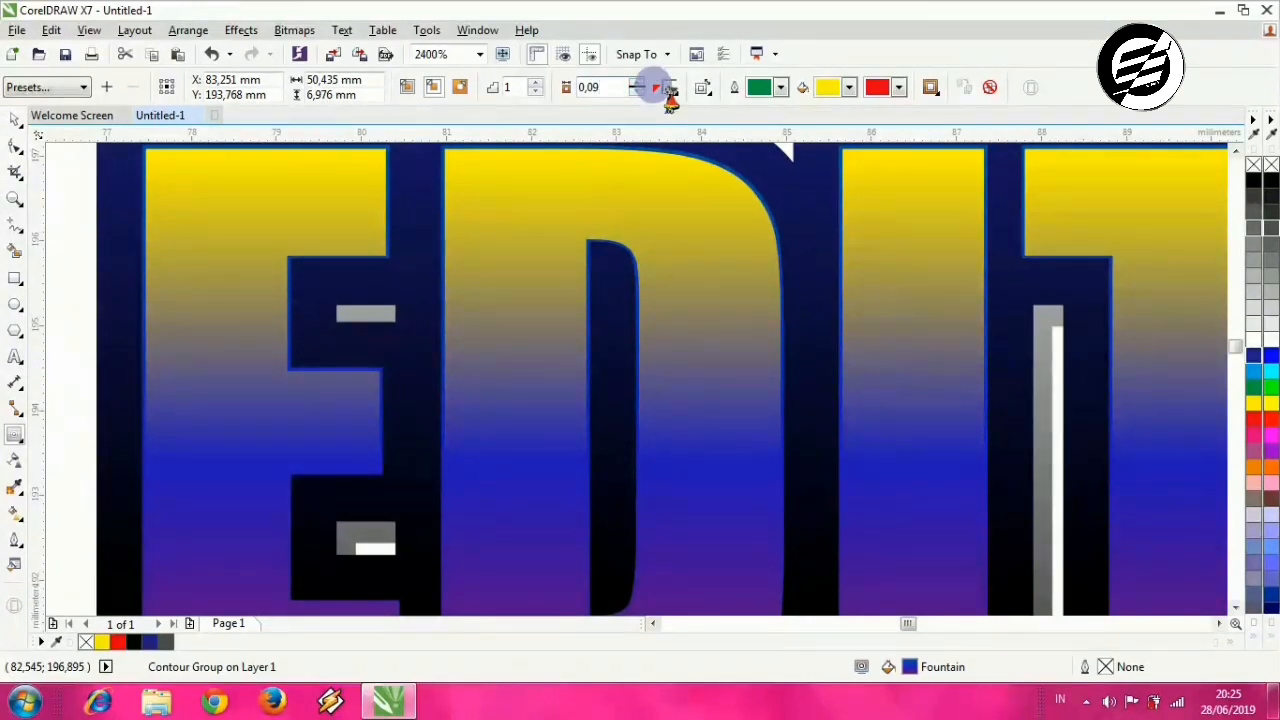
{"action": "key", "text": "Return"}
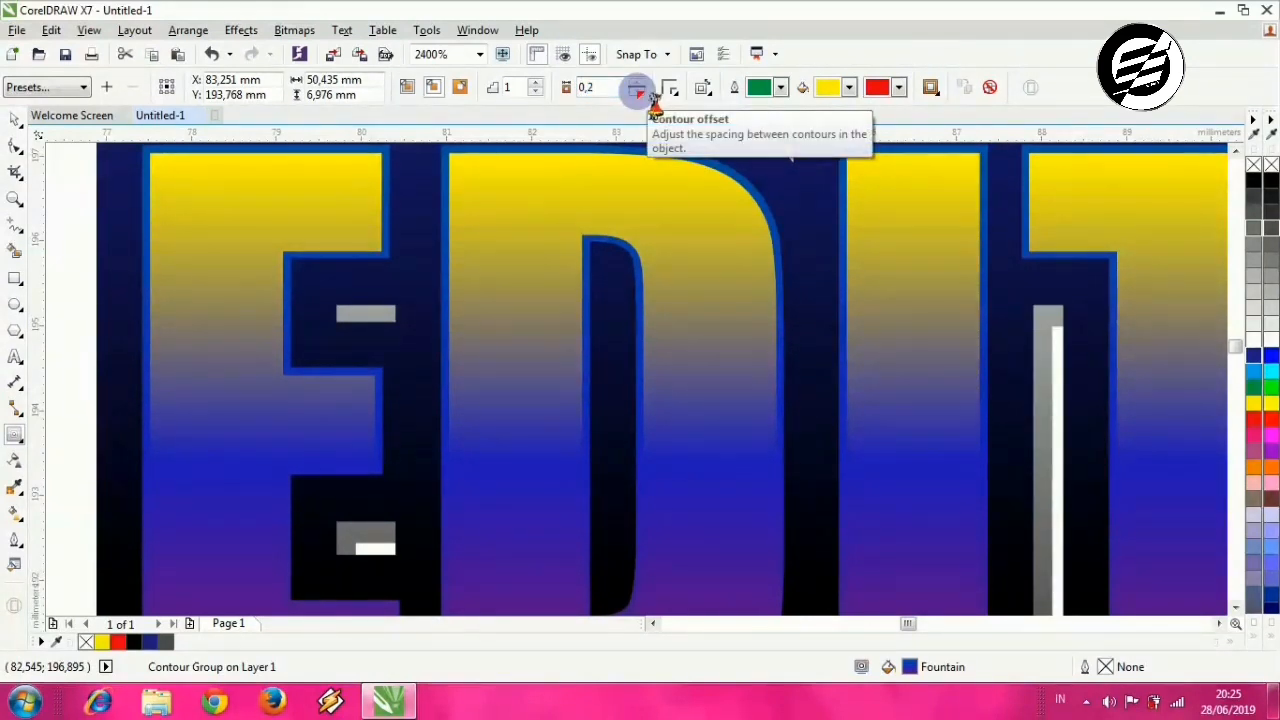
{"action": "key", "text": "Return"}
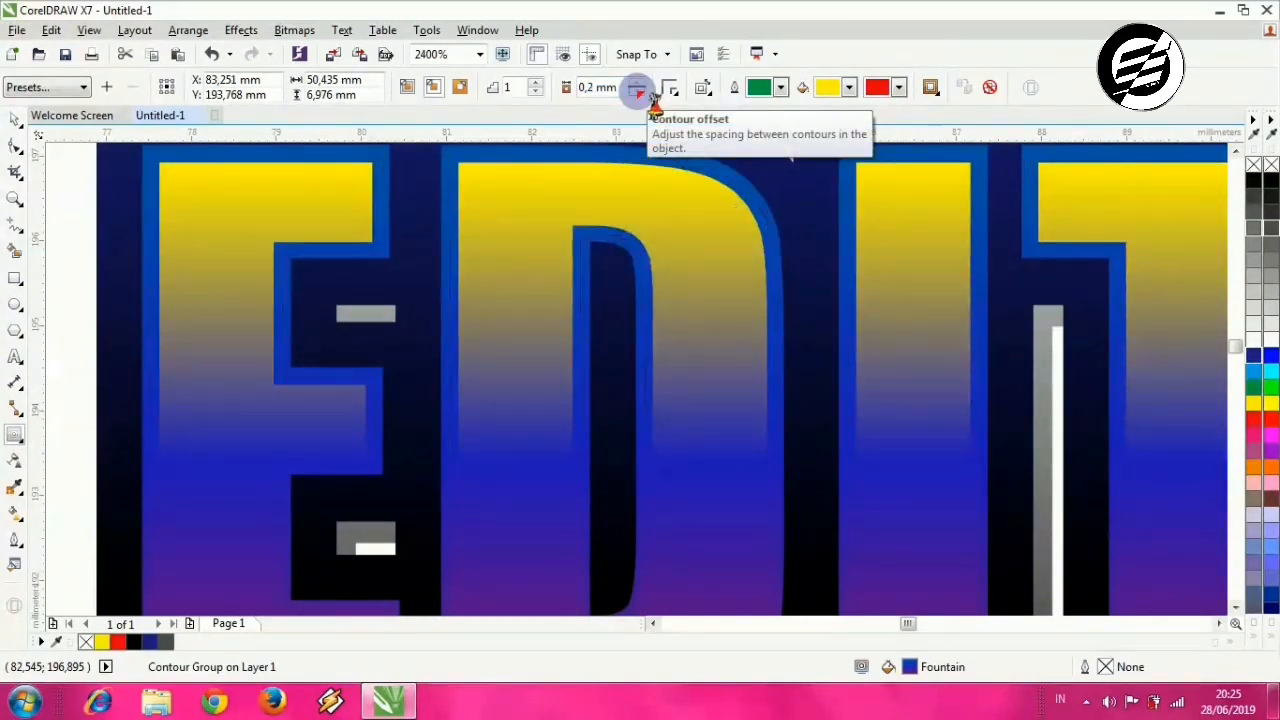
{"action": "scroll", "coordinate": [571, 294], "scroll_direction": "down", "scroll_amount": 2}
{"action": "scroll", "coordinate": [580, 300], "scroll_direction": "up", "scroll_amount": 2}
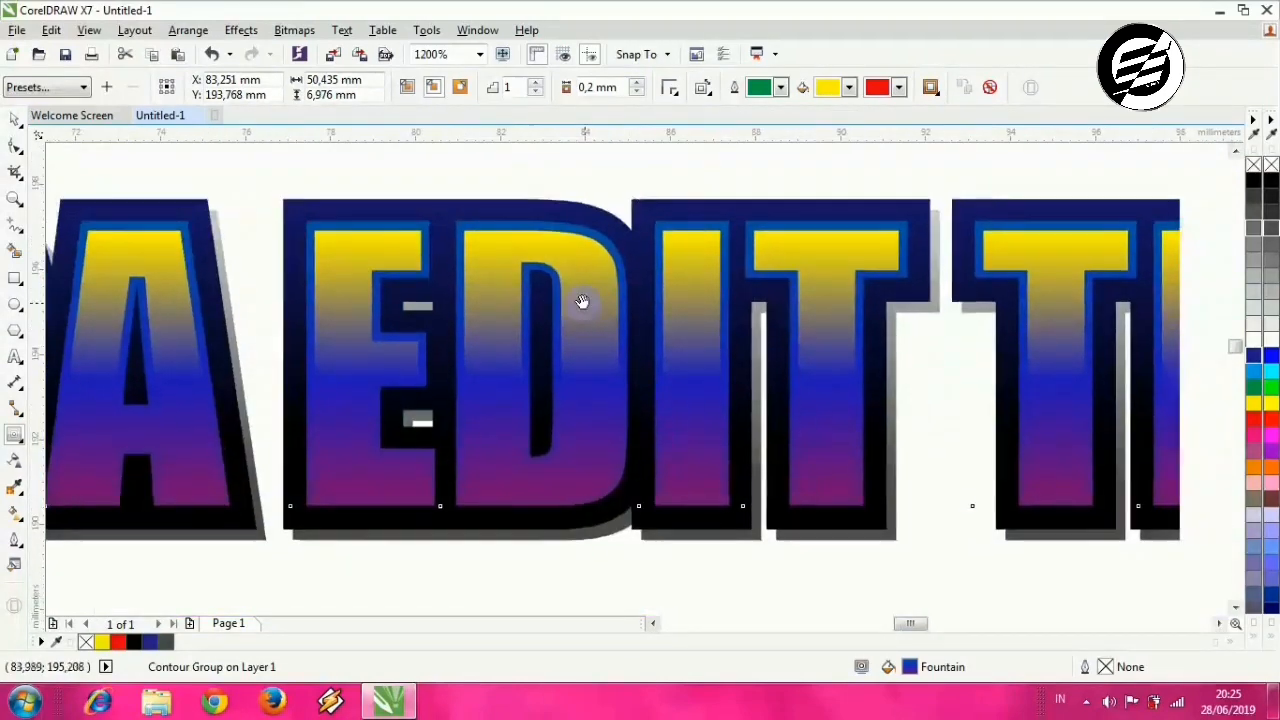
{"action": "scroll", "coordinate": [555, 290], "scroll_direction": "down", "scroll_amount": 2}
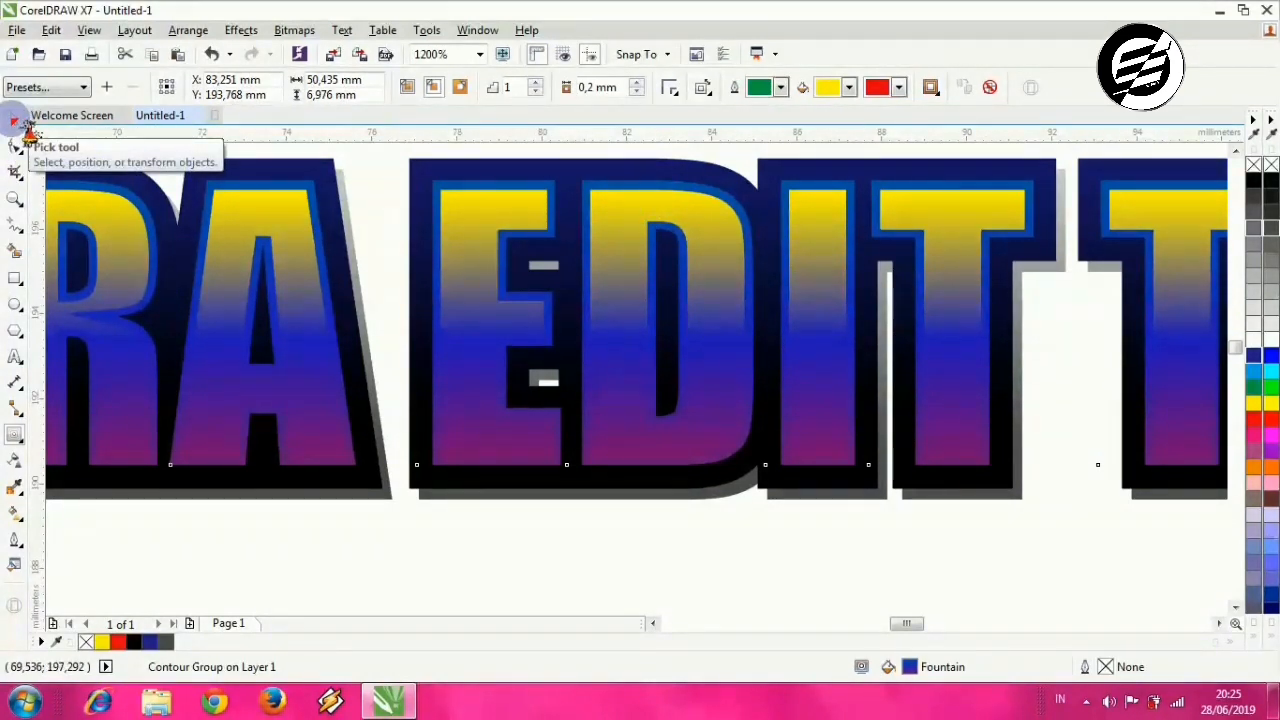
Step: Break the text's contour group apart into the text and a separate inner curve
{"action": "left_click", "coordinate": [14, 121]}
{"action": "left_click_drag", "start_coordinate": [639, 213], "coordinate": [514, 266]}
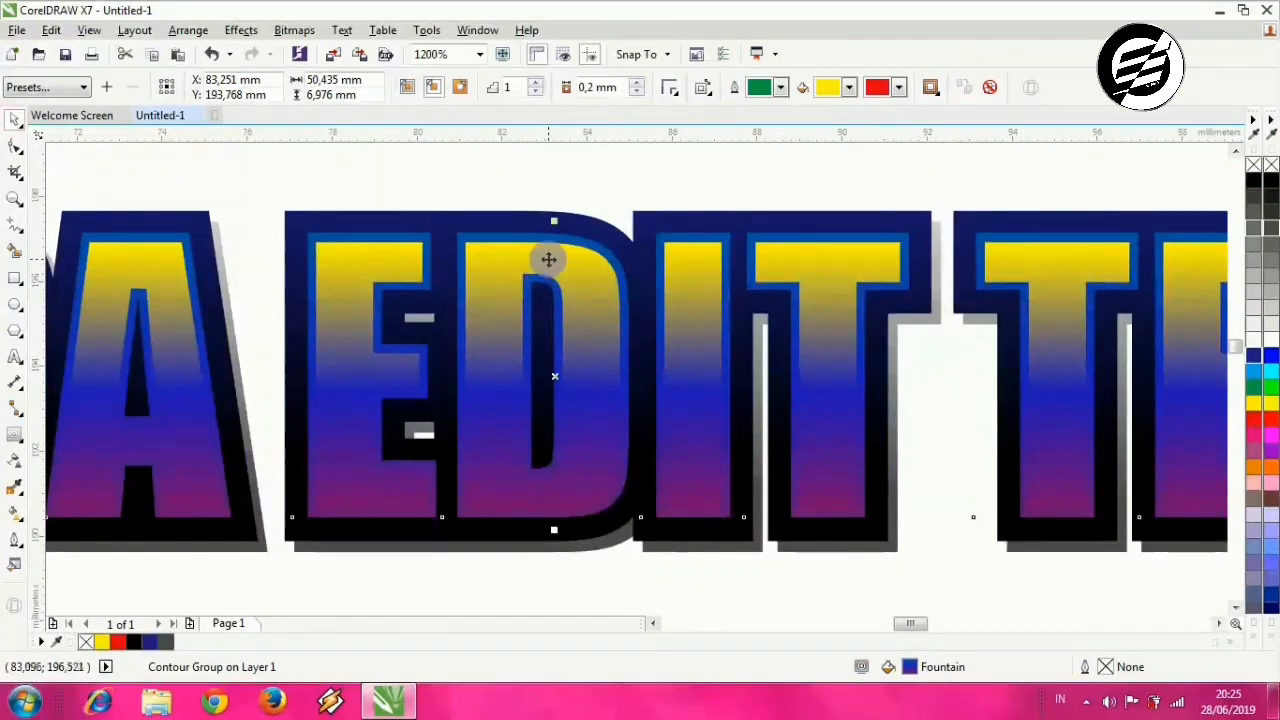
{"action": "scroll", "coordinate": [570, 262], "scroll_direction": "up", "scroll_amount": 2}
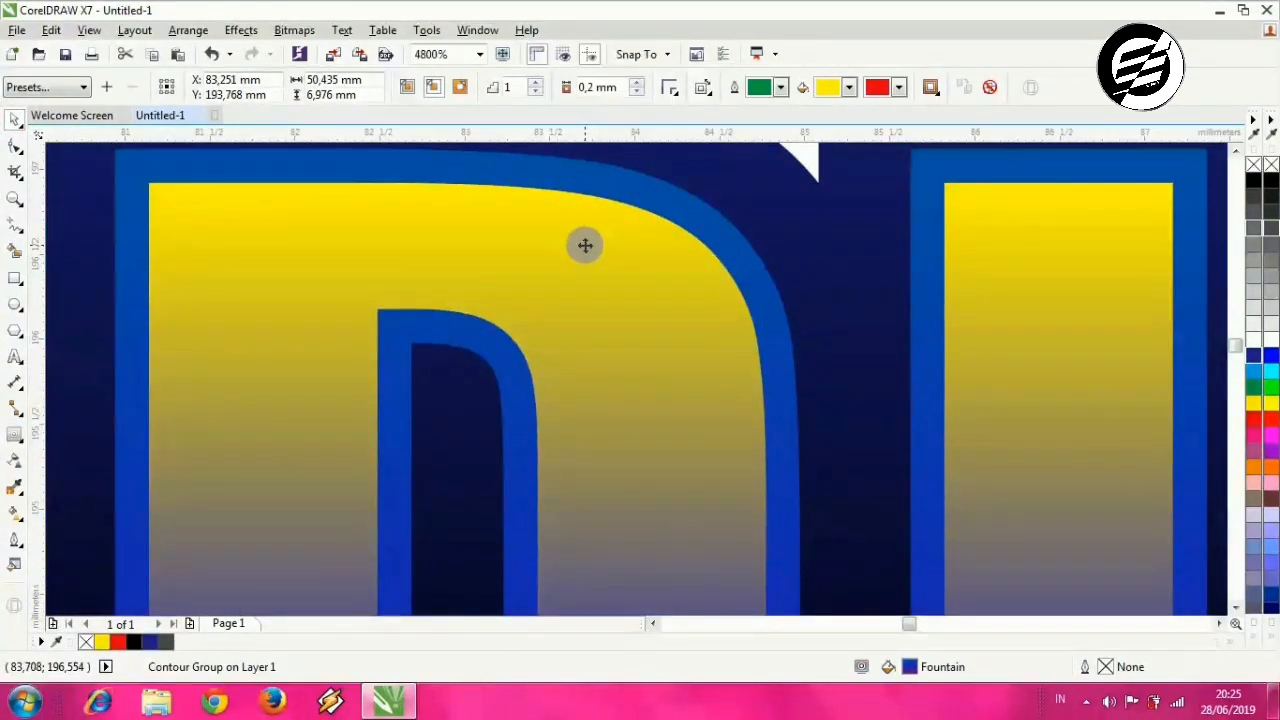
{"action": "scroll", "coordinate": [585, 245], "scroll_direction": "down", "scroll_amount": 1}
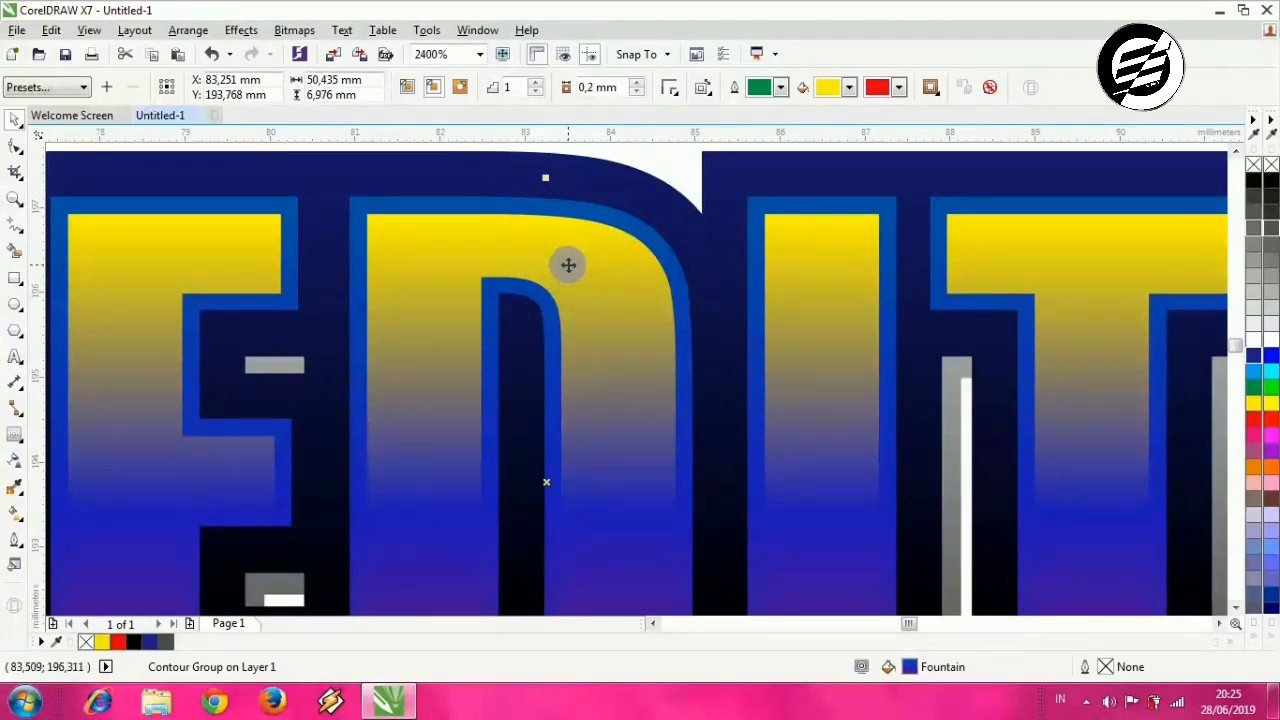
{"action": "right_click", "coordinate": [593, 250]}
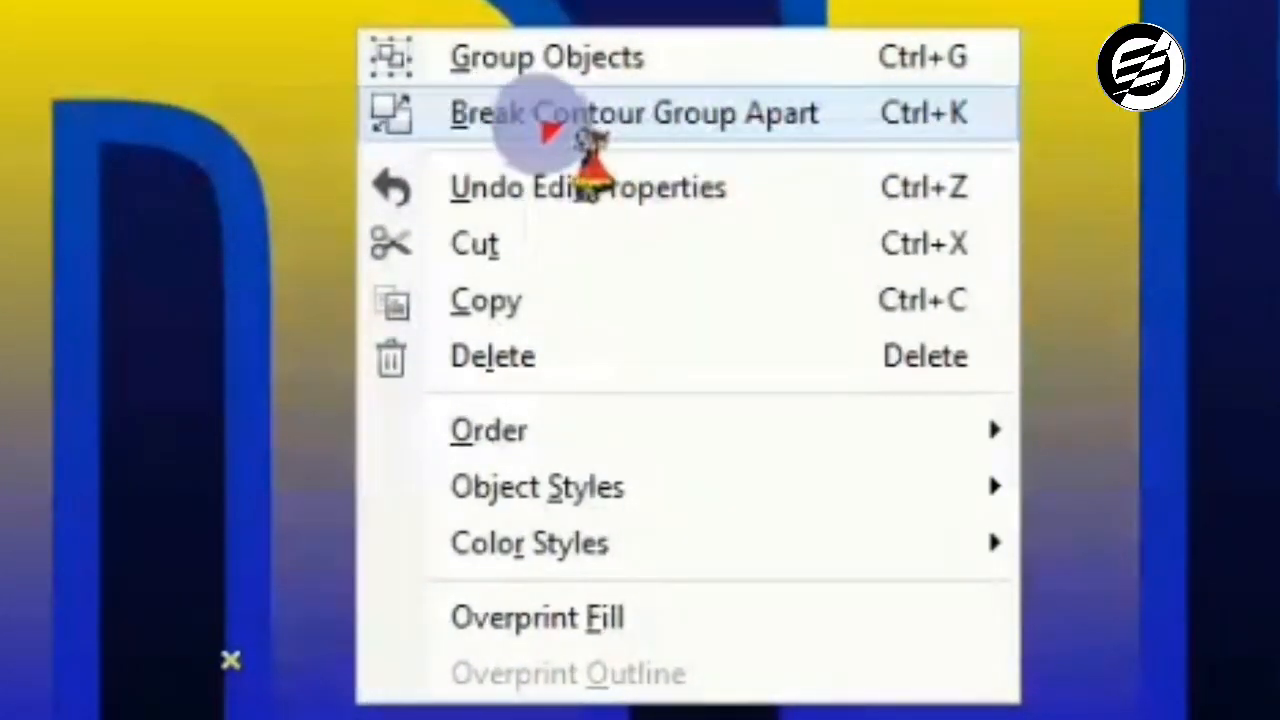
{"action": "left_click", "coordinate": [583, 140]}
Step: Try moving the separated inner curve down over the text, and undo the move
{"action": "left_click_drag", "start_coordinate": [634, 286], "coordinate": [617, 320]}
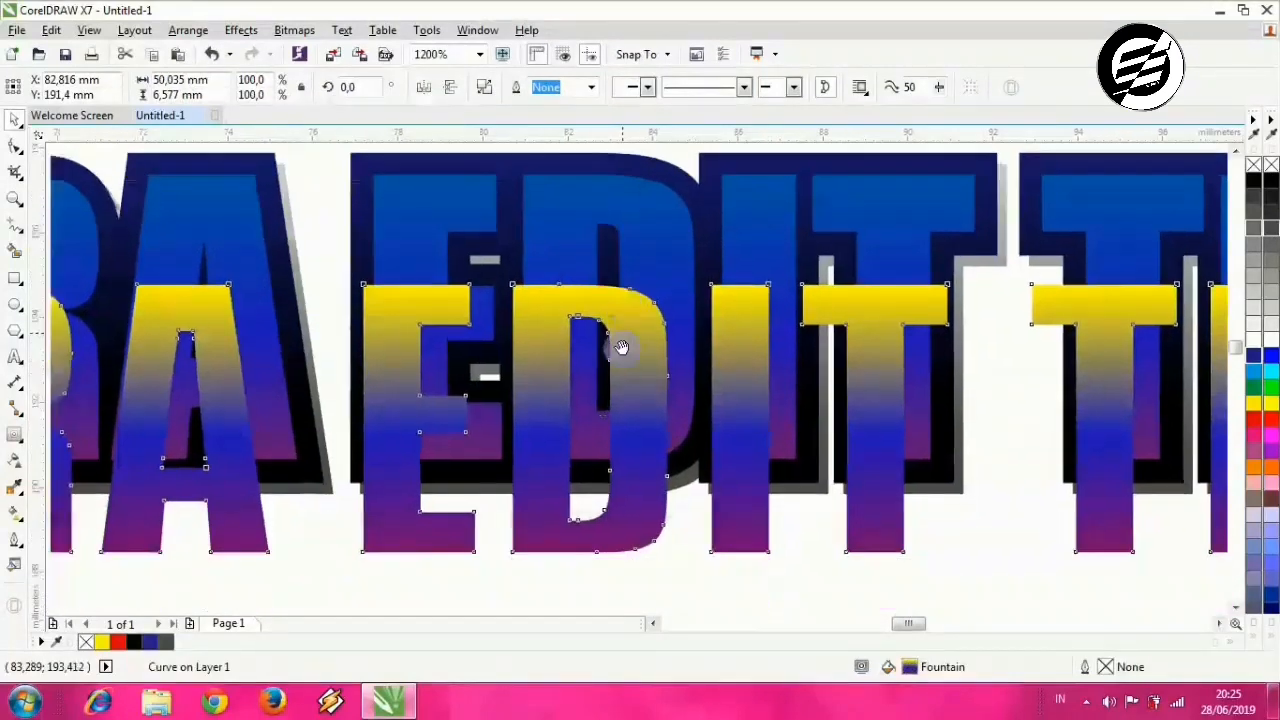
{"action": "scroll", "coordinate": [632, 278], "scroll_direction": "down", "scroll_amount": 2}
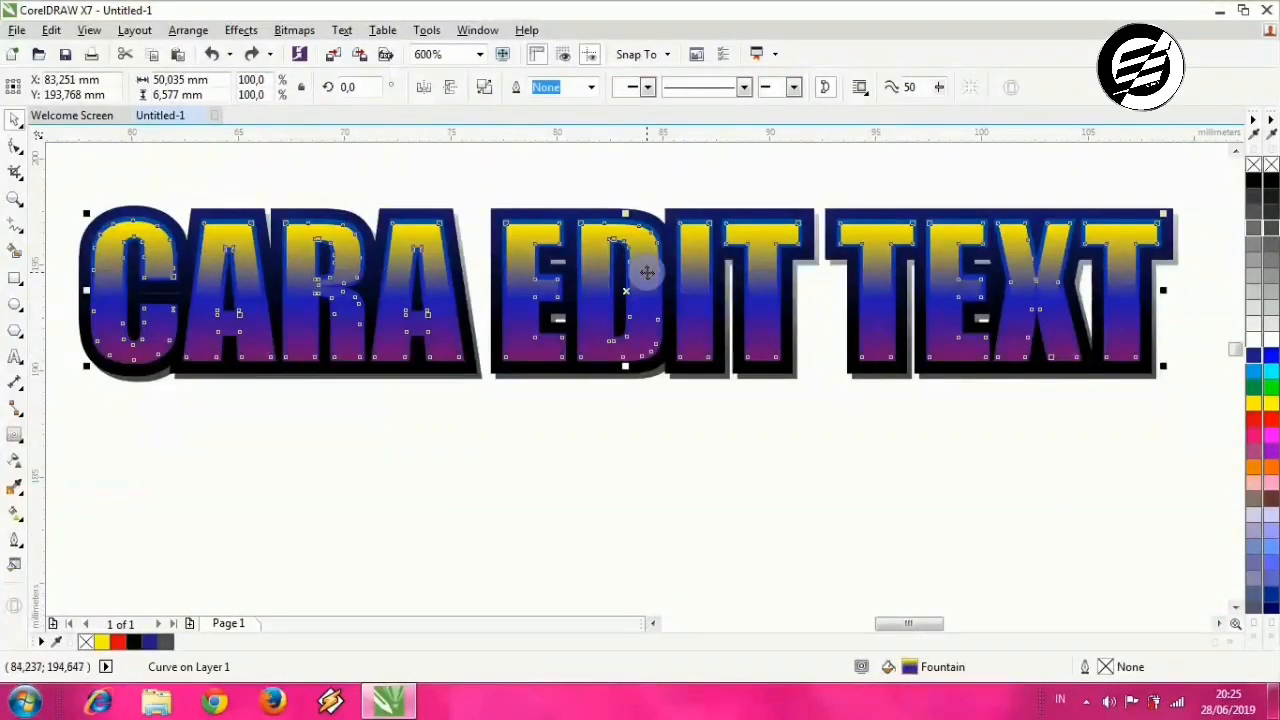
{"action": "left_click", "coordinate": [703, 171]}
{"action": "scroll", "coordinate": [500, 251], "scroll_direction": "up", "scroll_amount": 2}
{"action": "left_click_drag", "start_coordinate": [506, 262], "coordinate": [509, 203]}
{"action": "scroll", "coordinate": [506, 243], "scroll_direction": "down", "scroll_amount": 2}
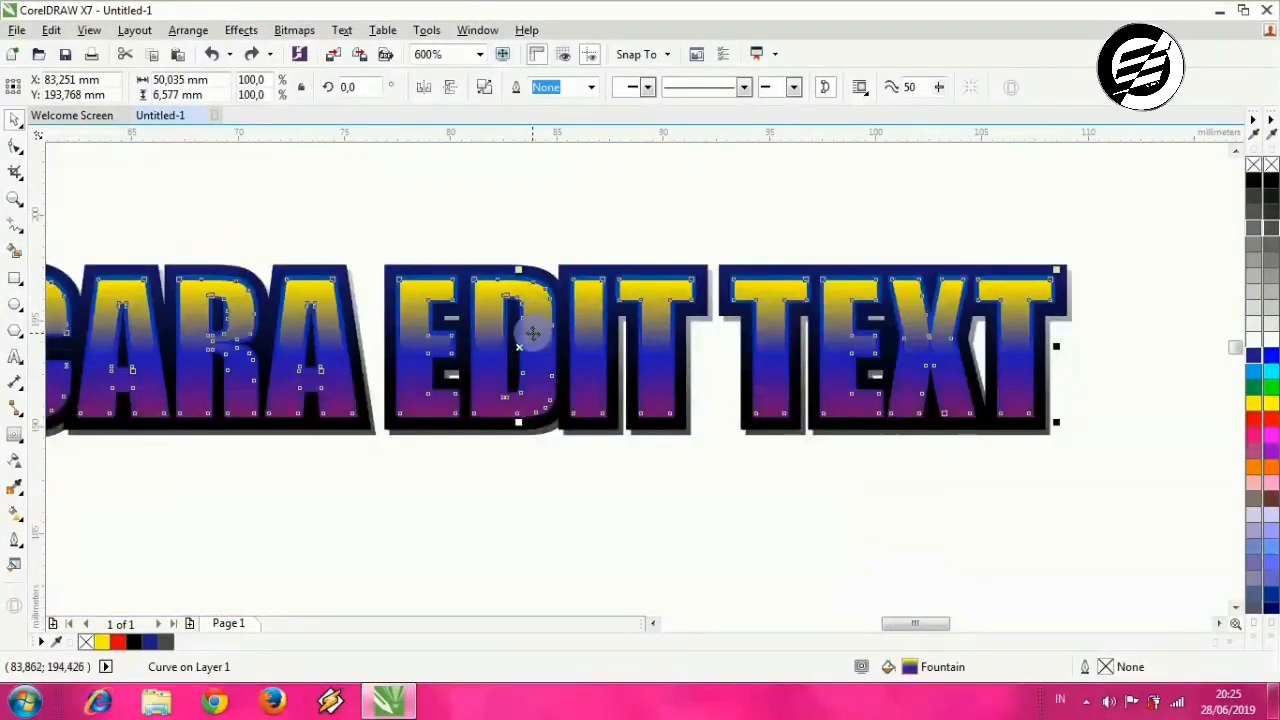
{"action": "left_click_drag", "start_coordinate": [533, 333], "coordinate": [622, 274]}
{"action": "left_click_drag", "start_coordinate": [415, 284], "coordinate": [499, 270]}
{"action": "scroll", "coordinate": [205, 202], "scroll_direction": "up", "scroll_amount": 1}
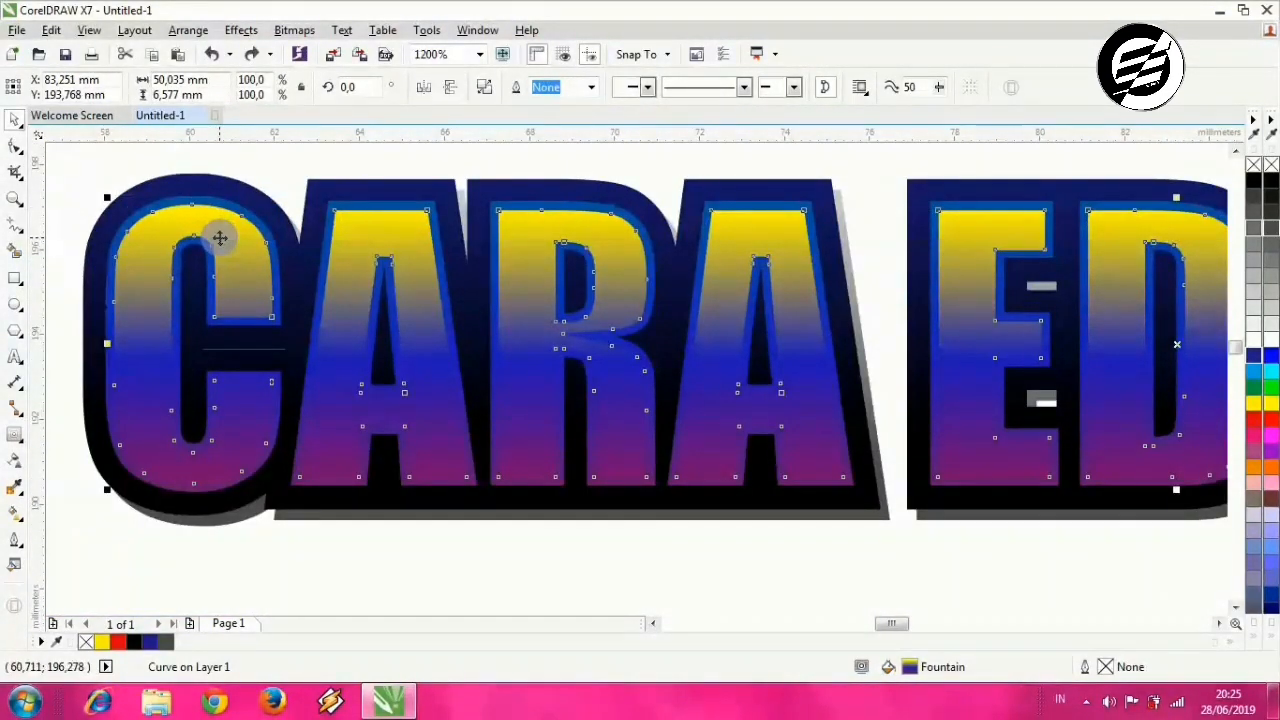
Step: Shift the inner curve about 1.7 mm to the right over the text and undo the shift
{"action": "scroll", "coordinate": [224, 219], "scroll_direction": "up", "scroll_amount": 1}
{"action": "left_click_drag", "start_coordinate": [226, 240], "coordinate": [370, 248]}
{"action": "scroll", "coordinate": [293, 250], "scroll_direction": "down", "scroll_amount": 1}
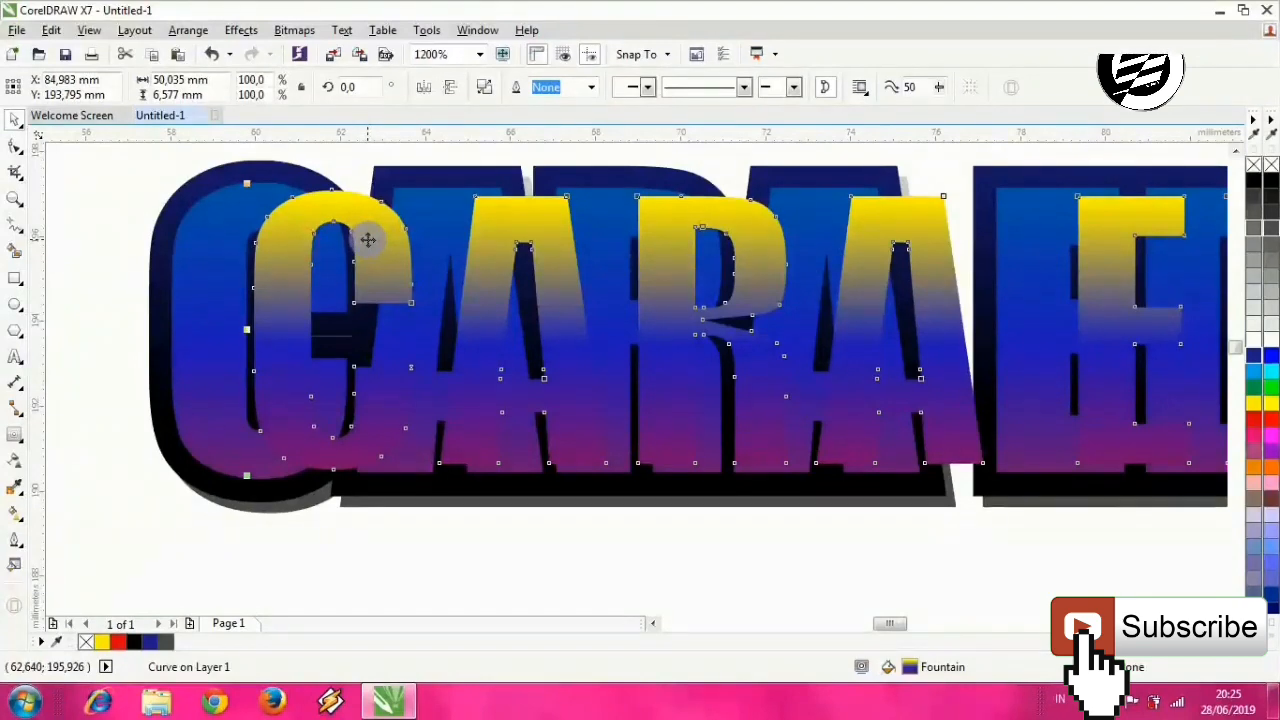
{"action": "key", "text": "ctrl+z"}
{"action": "scroll", "coordinate": [294, 212], "scroll_direction": "up", "scroll_amount": 1}
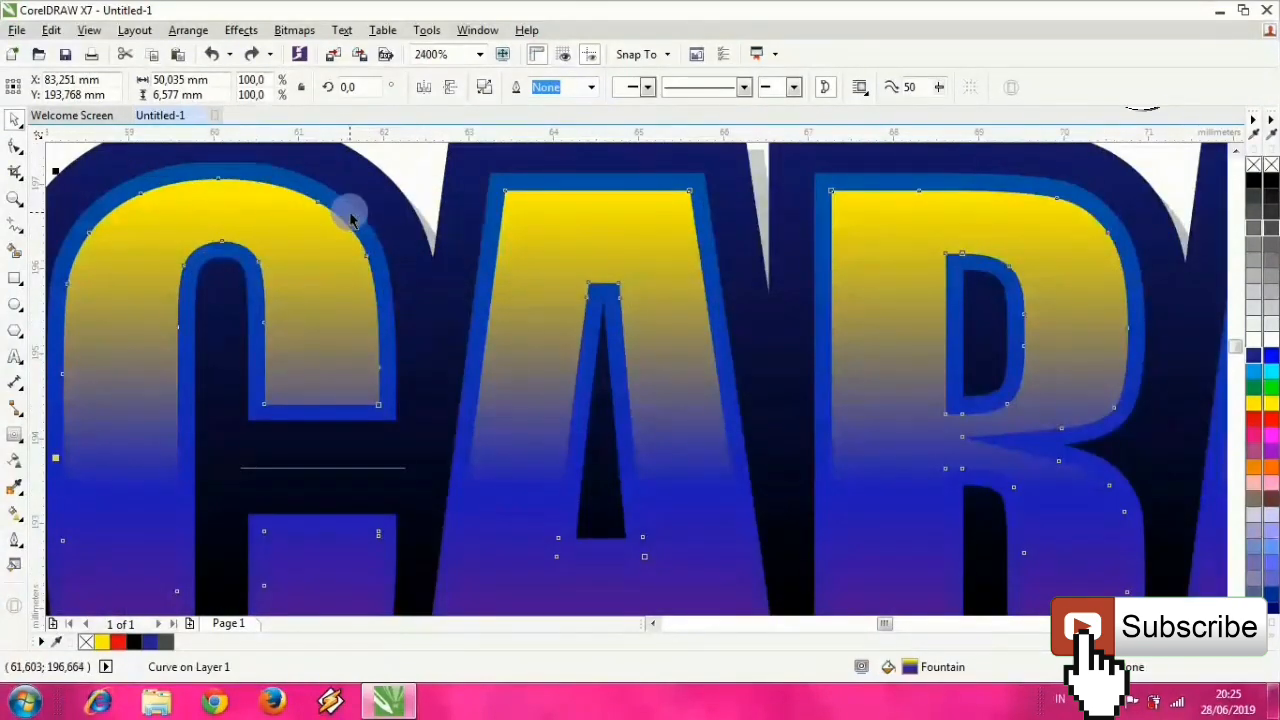
{"action": "scroll", "coordinate": [327, 243], "scroll_direction": "down", "scroll_amount": 2}
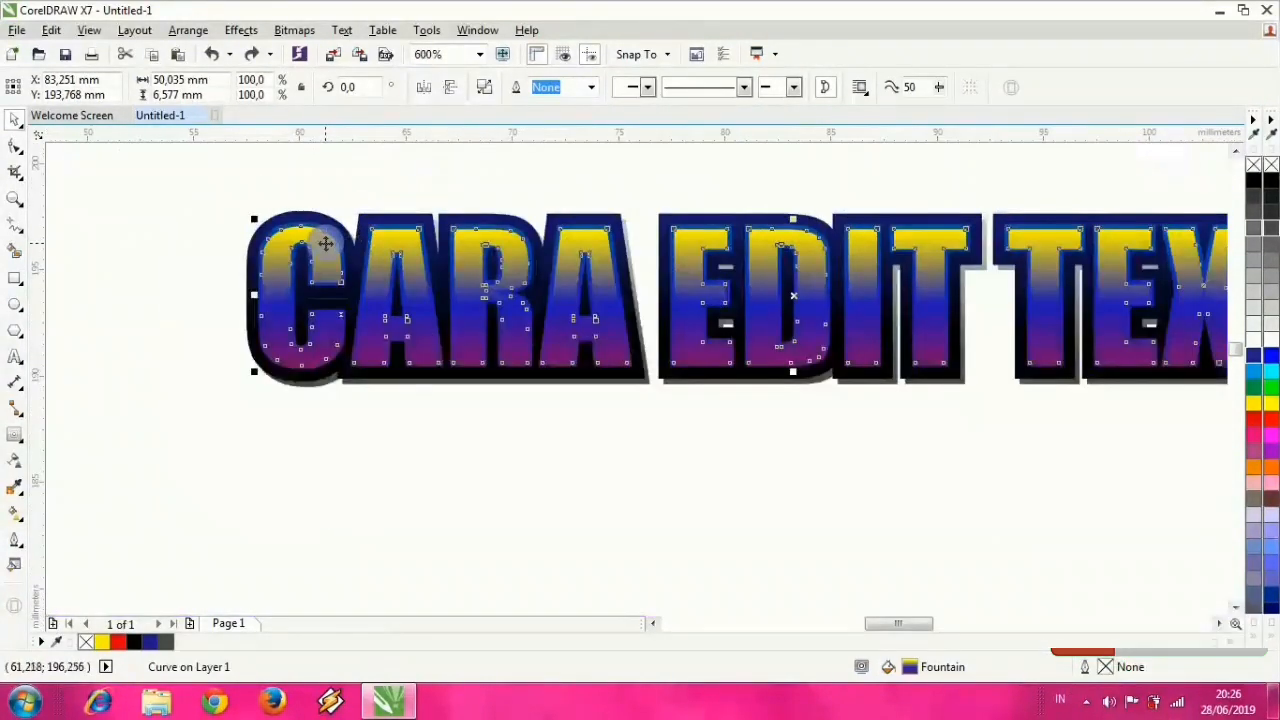
Step: Move the yellow-to-purple inner curve clear below the text, to about X 82.50, Y 184.24 mm
{"action": "left_click_drag", "start_coordinate": [326, 243], "coordinate": [323, 363]}
{"action": "left_click_drag", "start_coordinate": [504, 358], "coordinate": [339, 313]}
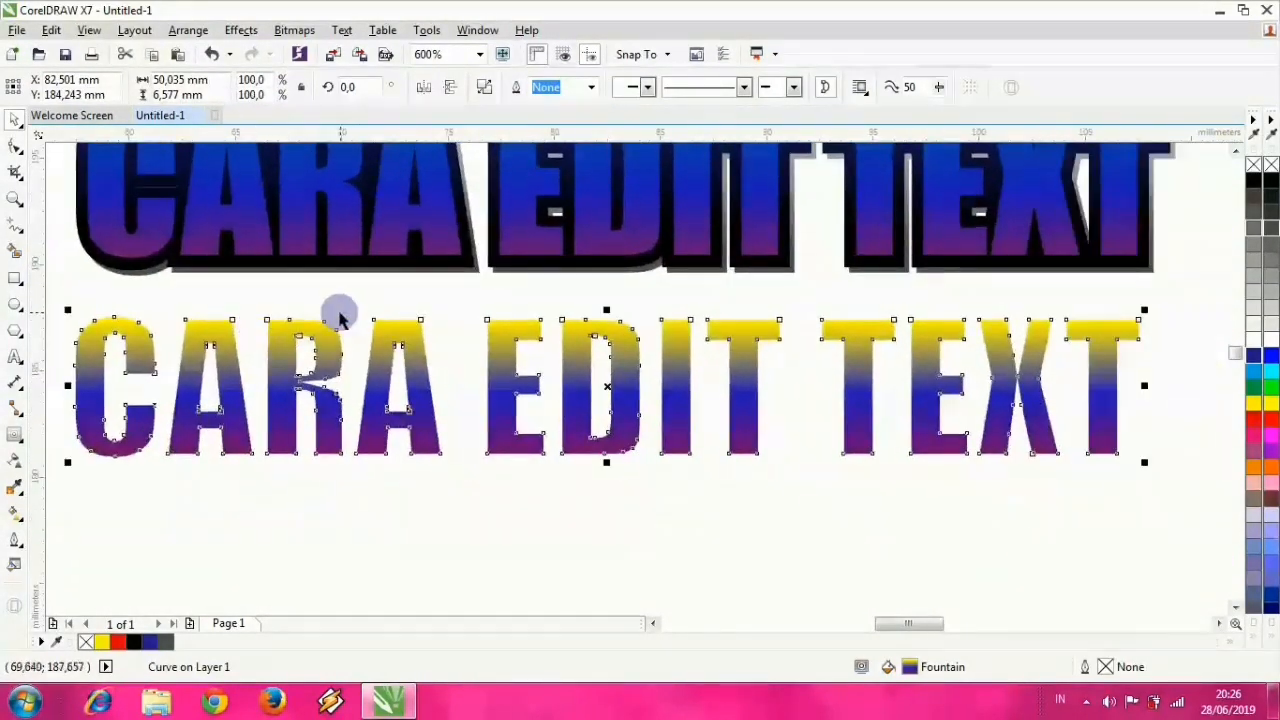
Step: PowerClip the yellow-to-purple inner curve inside the contoured "CARA EDIT TEXT" text
{"action": "right_click", "coordinate": [384, 334]}
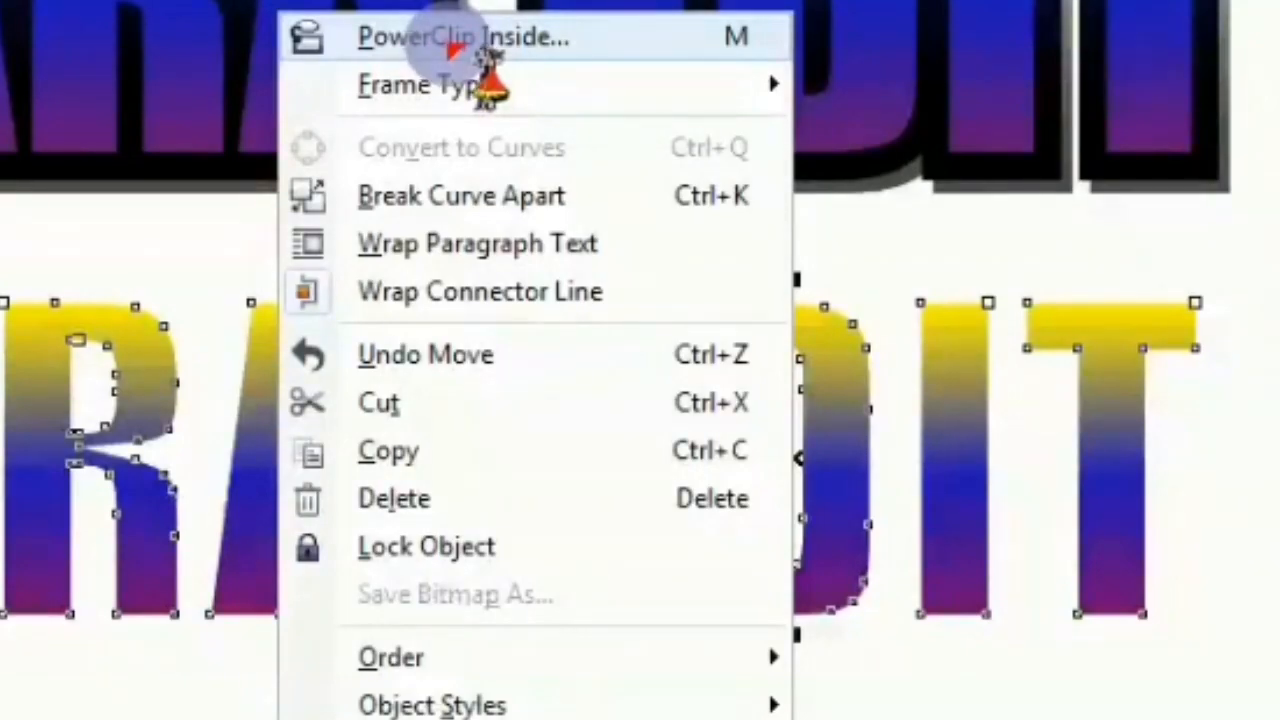
{"action": "left_click", "coordinate": [458, 40]}
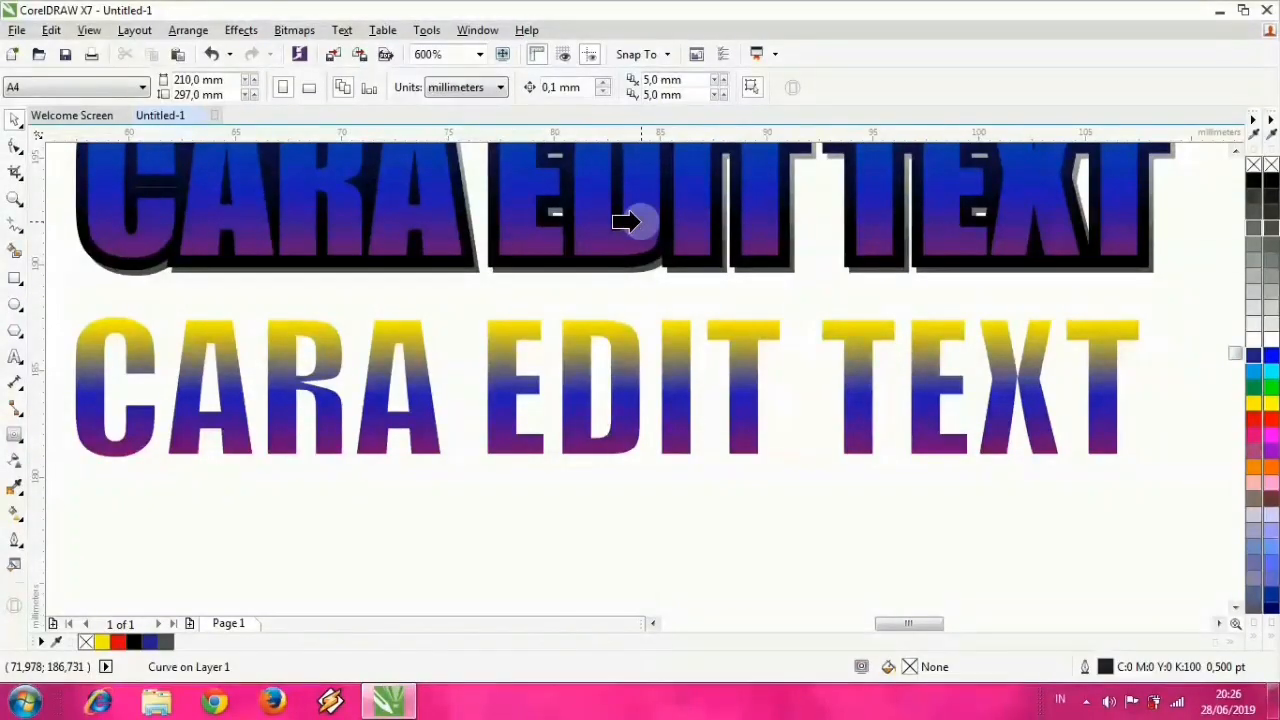
{"action": "left_click", "coordinate": [420, 212]}
Step: Try moving the PowerClip text up and right off its dark contour, to about X 89.07, Y 198.49 mm, and undo the move
{"action": "scroll", "coordinate": [634, 337], "scroll_direction": "up", "scroll_amount": 2}
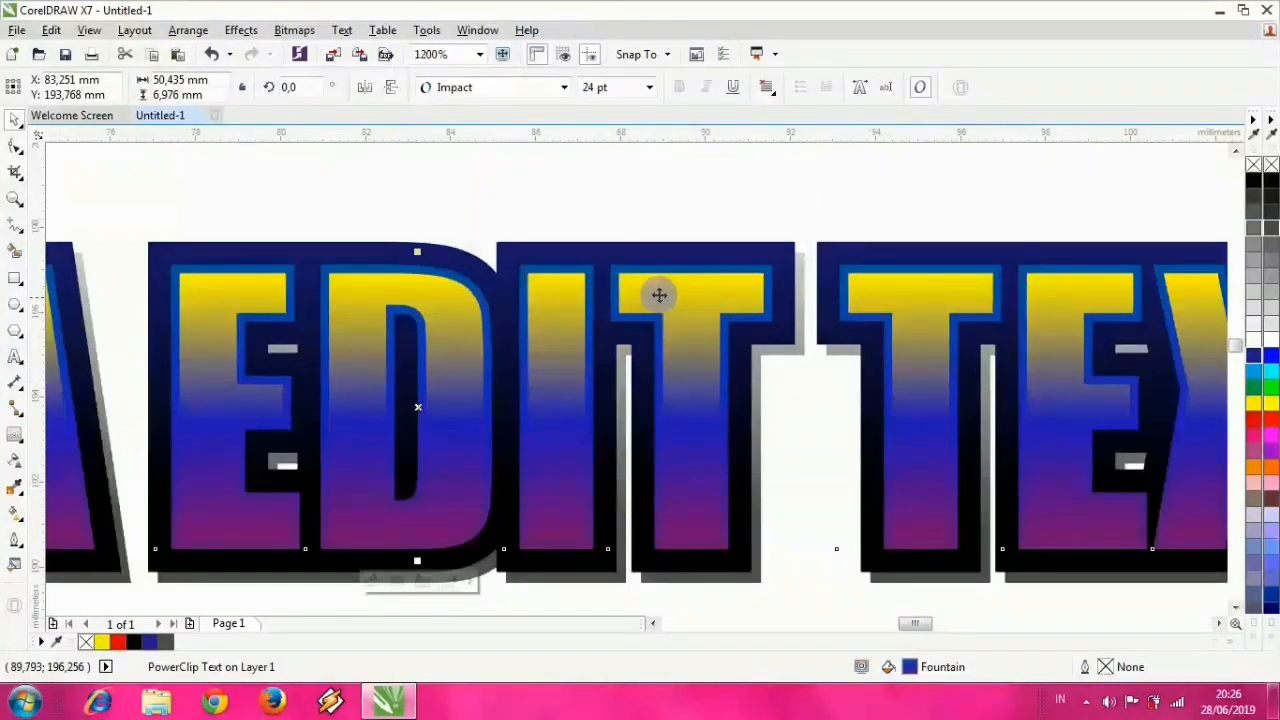
{"action": "scroll", "coordinate": [549, 301], "scroll_direction": "down", "scroll_amount": 1}
{"action": "left_click_drag", "start_coordinate": [554, 302], "coordinate": [681, 203]}
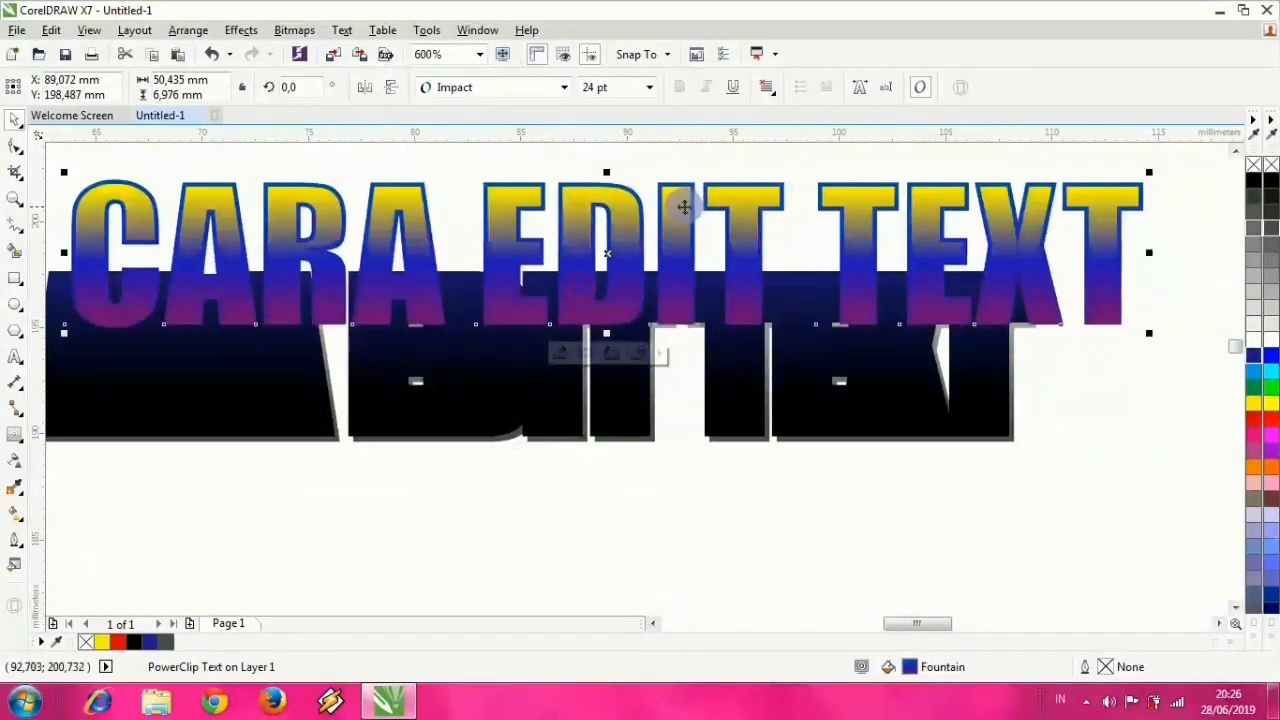
{"action": "key", "text": "ctrl+z"}
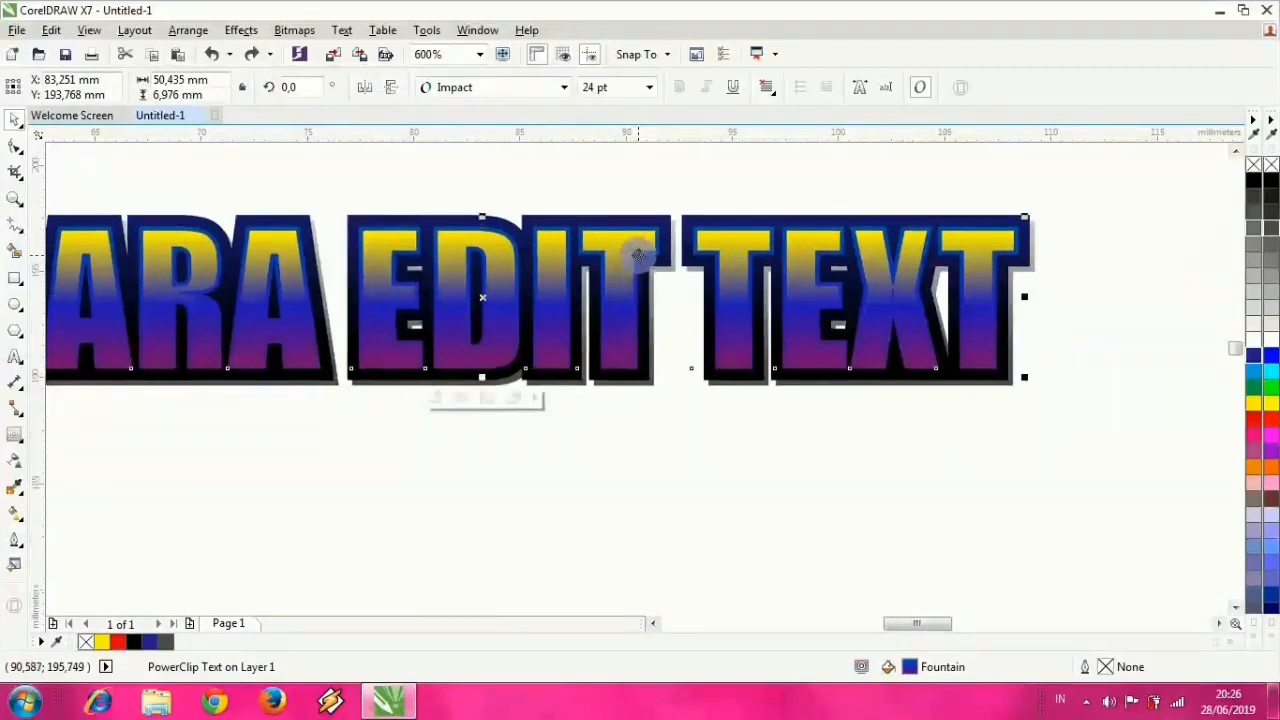
Step: Open the text's PowerClip contents for editing
{"action": "scroll", "coordinate": [633, 233], "scroll_direction": "up", "scroll_amount": 1}
{"action": "scroll", "coordinate": [651, 237], "scroll_direction": "up", "scroll_amount": 1}
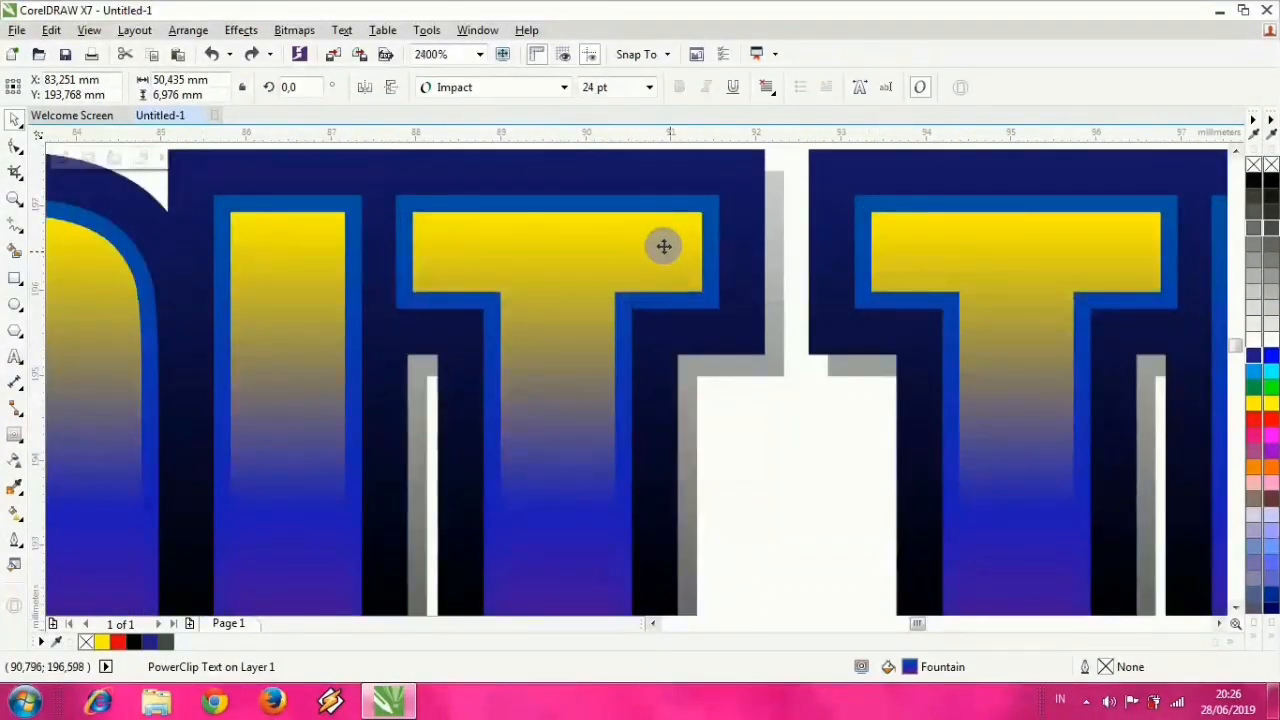
{"action": "scroll", "coordinate": [575, 247], "scroll_direction": "right", "scroll_amount": 2}
{"action": "scroll", "coordinate": [575, 247], "scroll_direction": "down", "scroll_amount": 1}
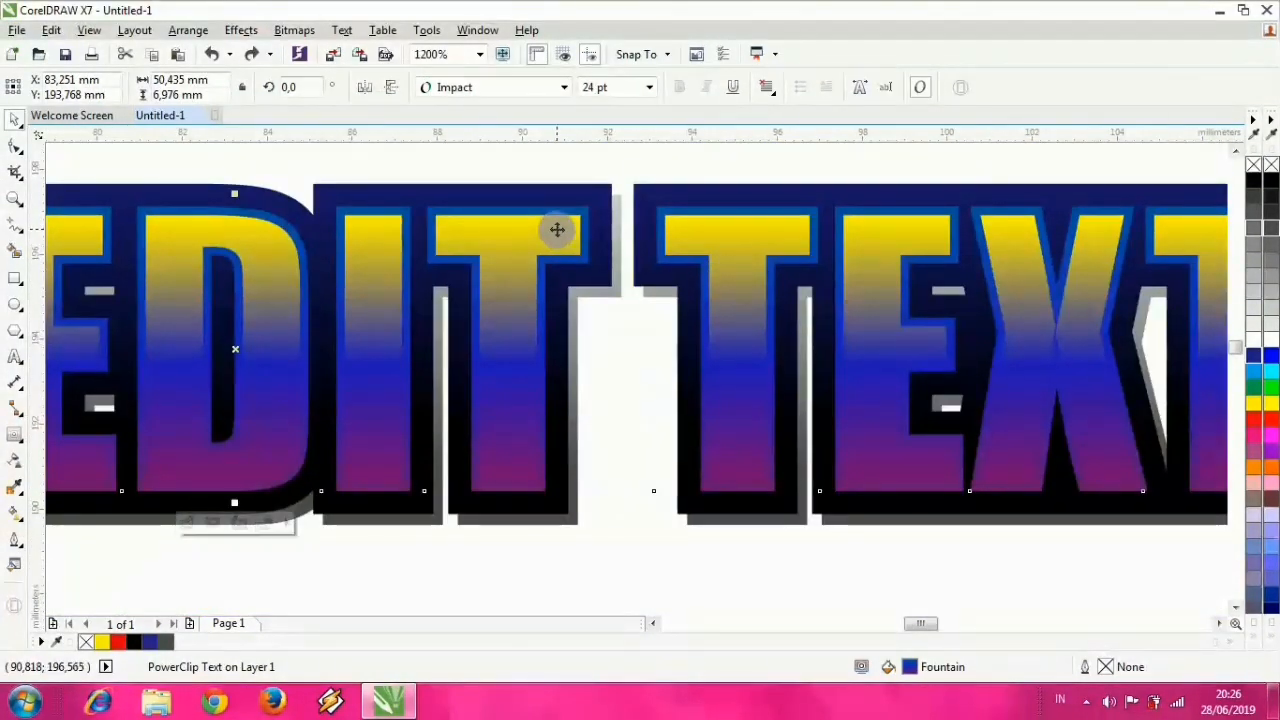
{"action": "right_click", "coordinate": [557, 227]}
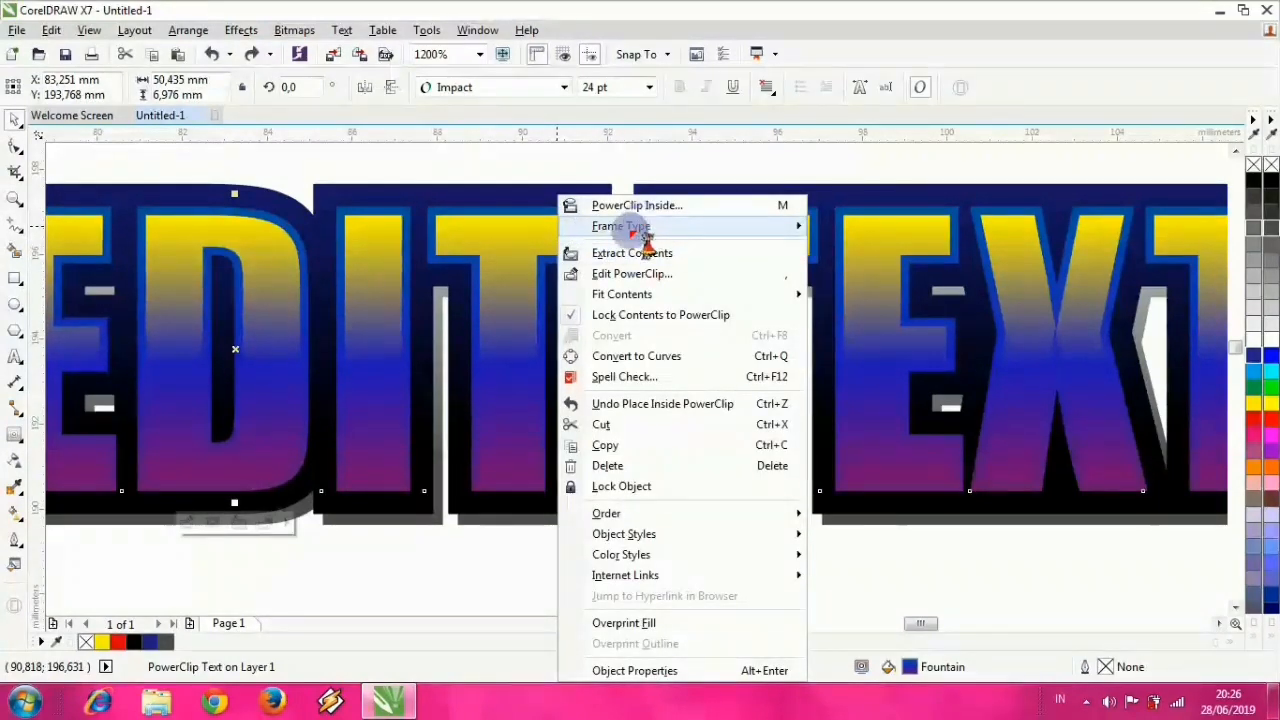
{"action": "left_click", "coordinate": [650, 276]}
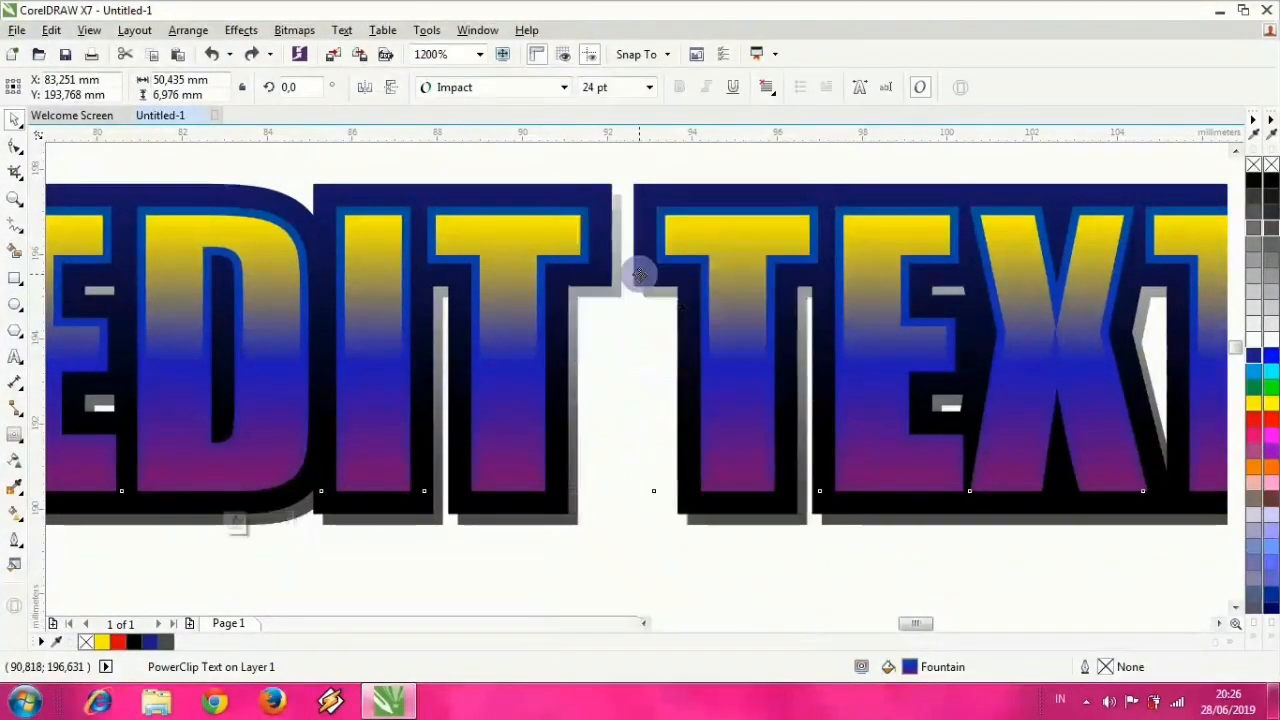
Step: Select the fountain-filled curve inside the PowerClip and try shifting it about 1.8 mm down, undoing the move
{"action": "scroll", "coordinate": [536, 262], "scroll_direction": "down", "scroll_amount": 2}
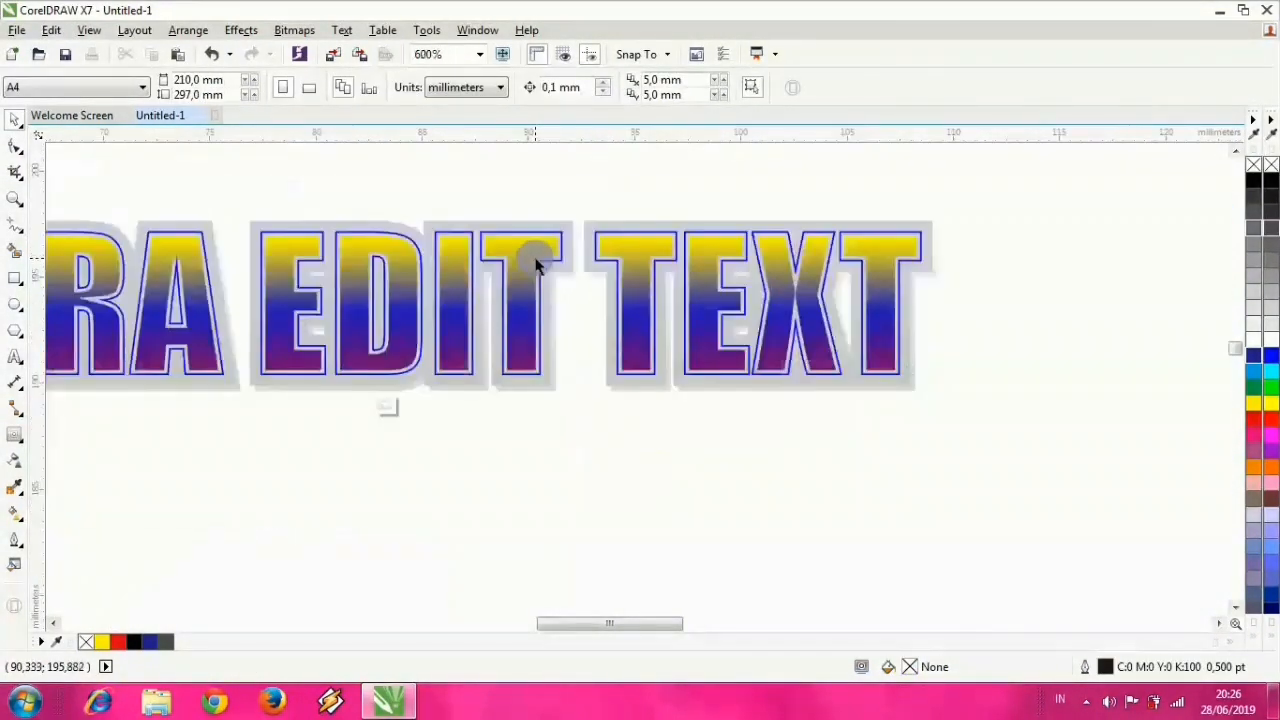
{"action": "scroll", "coordinate": [537, 232], "scroll_direction": "up", "scroll_amount": 2}
{"action": "left_click", "coordinate": [538, 231]}
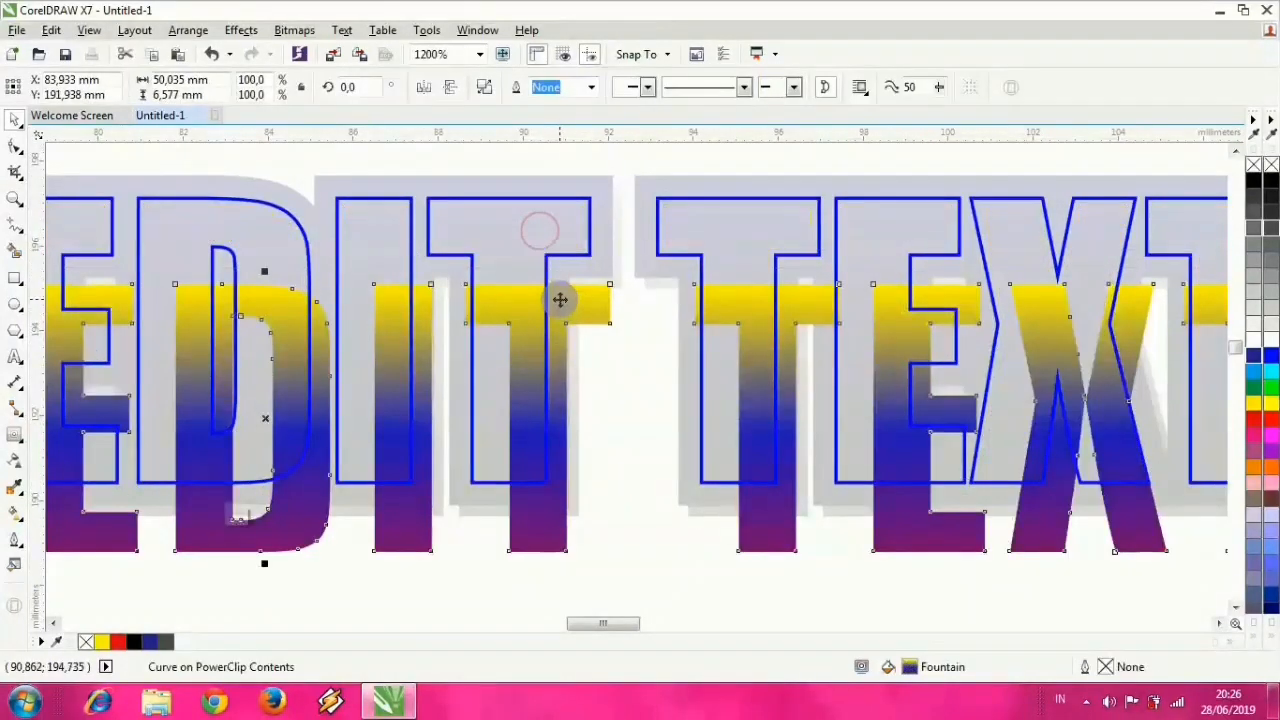
{"action": "scroll", "coordinate": [490, 246], "scroll_direction": "up", "scroll_amount": 1}
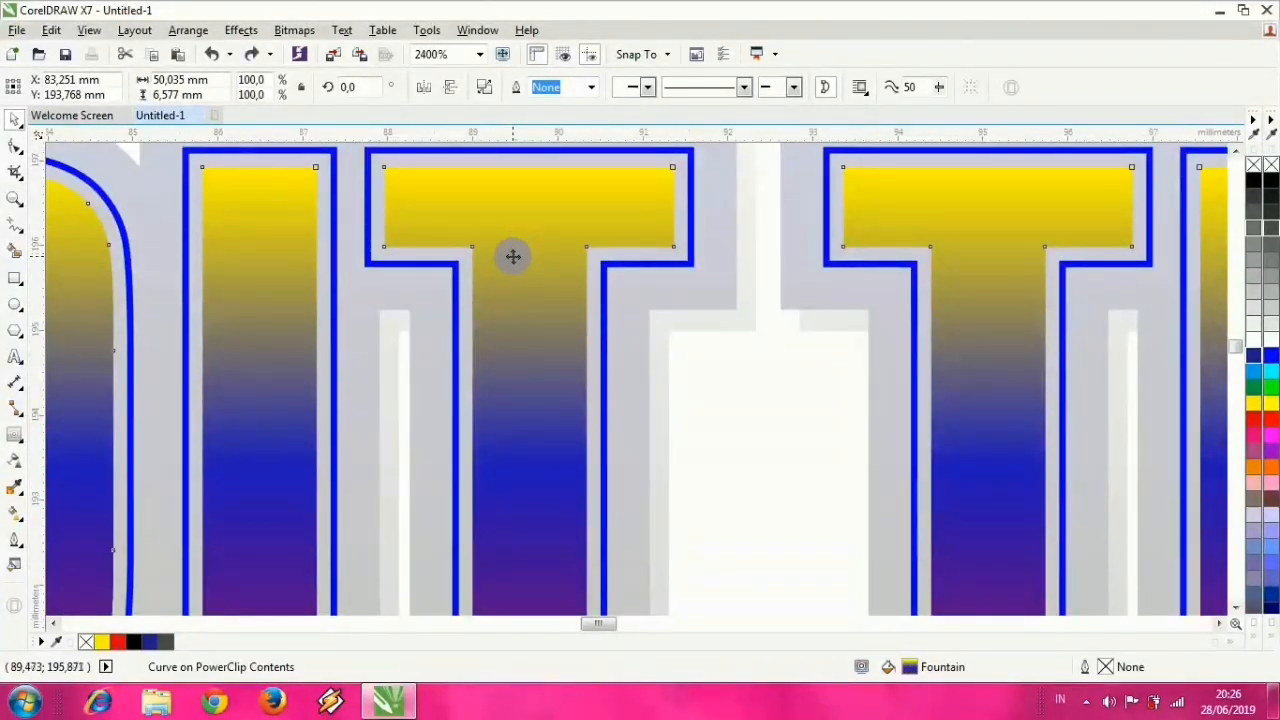
{"action": "scroll", "coordinate": [511, 254], "scroll_direction": "down", "scroll_amount": 1}
{"action": "mouse_move", "coordinate": [514, 251]}
{"action": "left_mouse_down"}
{"action": "mouse_move", "coordinate": [534, 206]}
{"action": "mouse_move", "coordinate": [515, 207]}
{"action": "mouse_move", "coordinate": [499, 238]}
{"action": "left_mouse_up"}
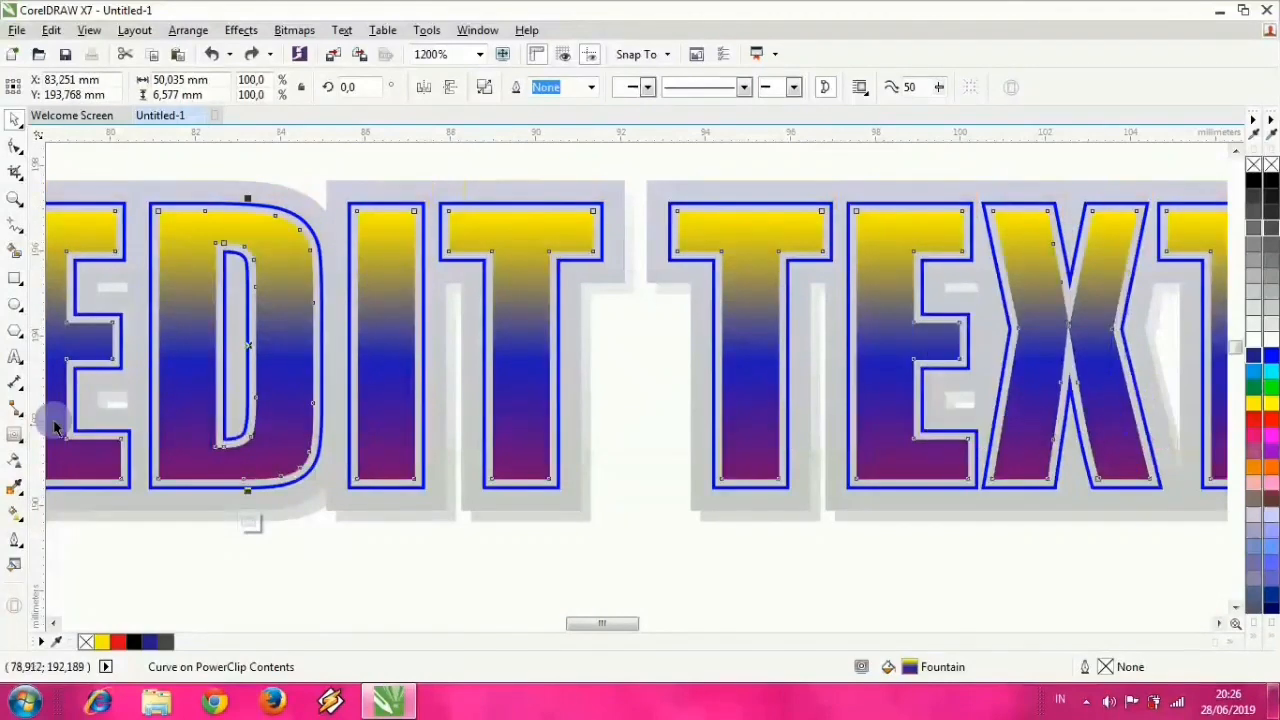
Step: Reposition the clipped curve's fountain fill with the yellow start node above the letters and the red end node just below them
{"action": "left_click", "coordinate": [17, 512]}
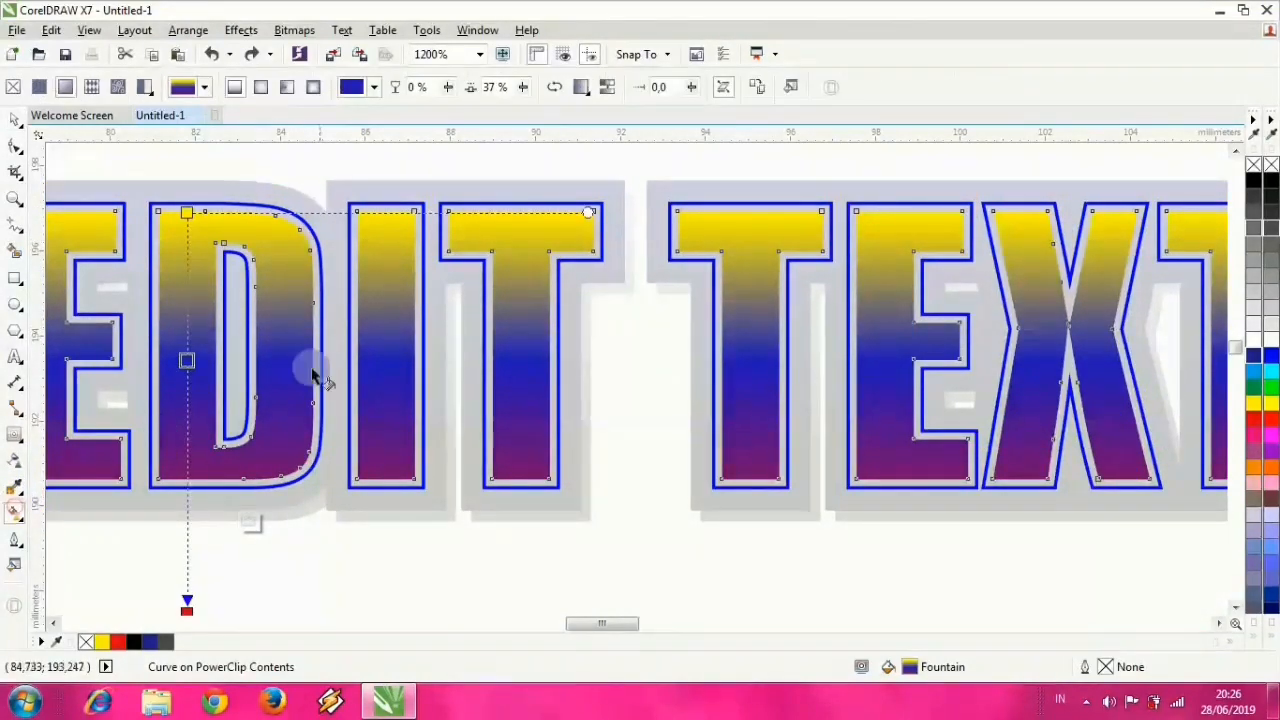
{"action": "scroll", "coordinate": [323, 290], "scroll_direction": "down", "scroll_amount": 1}
{"action": "left_click_drag", "start_coordinate": [262, 246], "coordinate": [260, 200]}
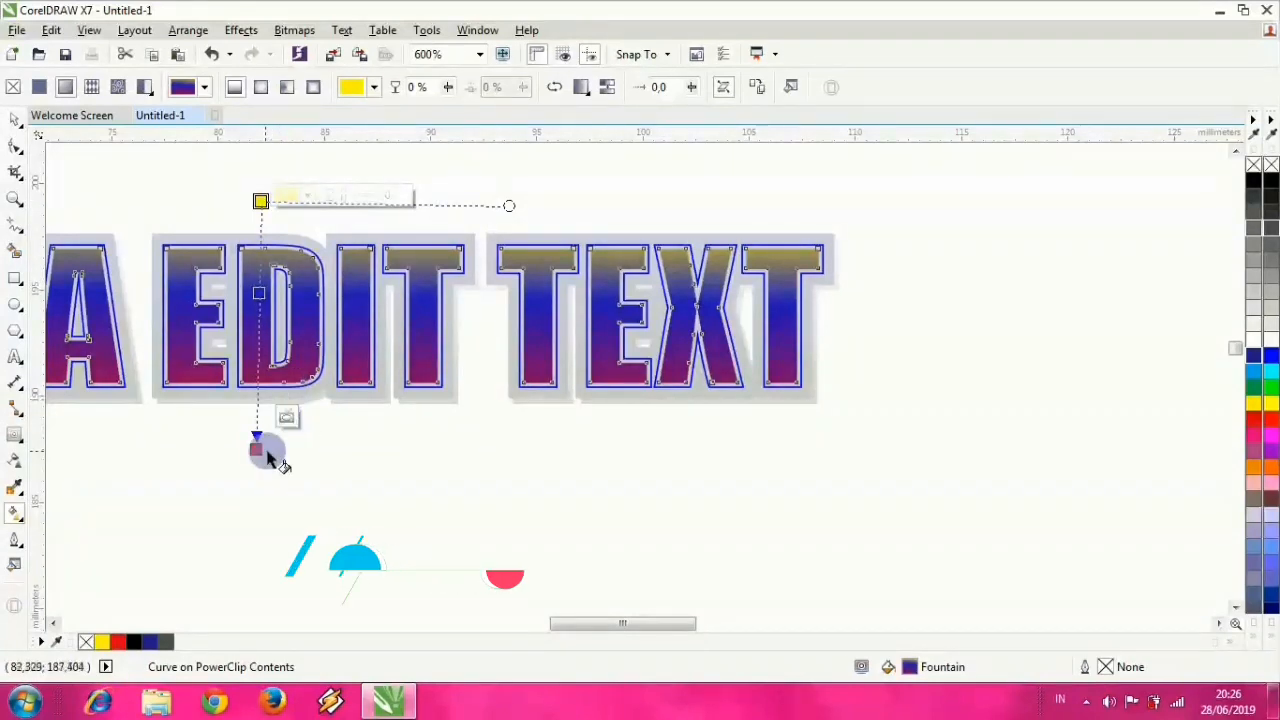
{"action": "left_click_drag", "start_coordinate": [256, 449], "coordinate": [262, 403]}
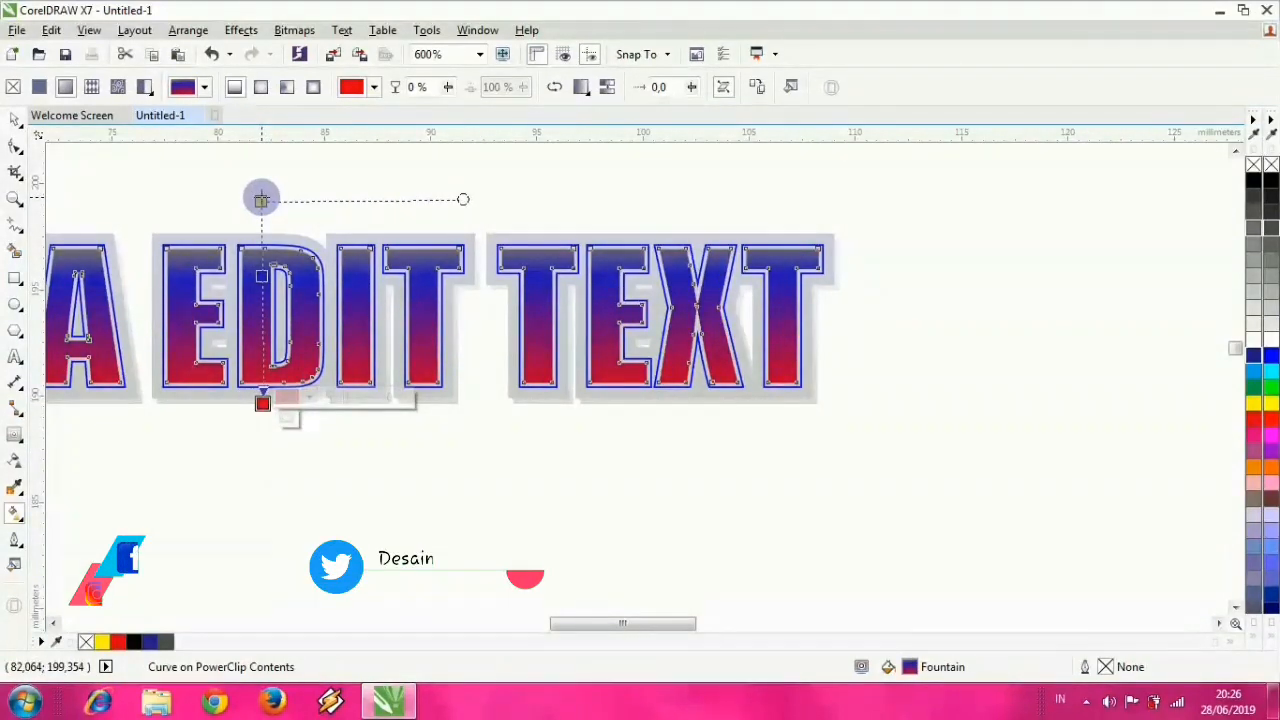
Step: Recolour the fill's start node green, place the blue middle node at 51%, and lower the green node to the letter tops
{"action": "left_click", "coordinate": [260, 200]}
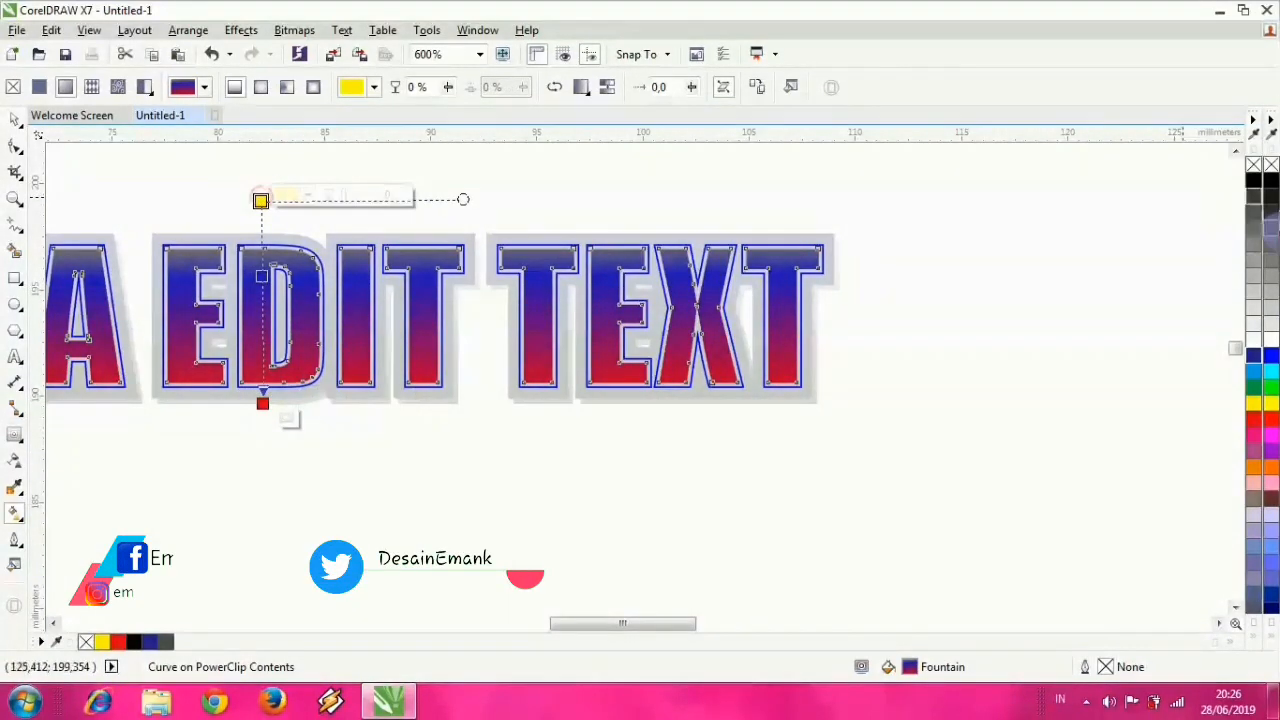
{"action": "left_click", "coordinate": [1258, 387]}
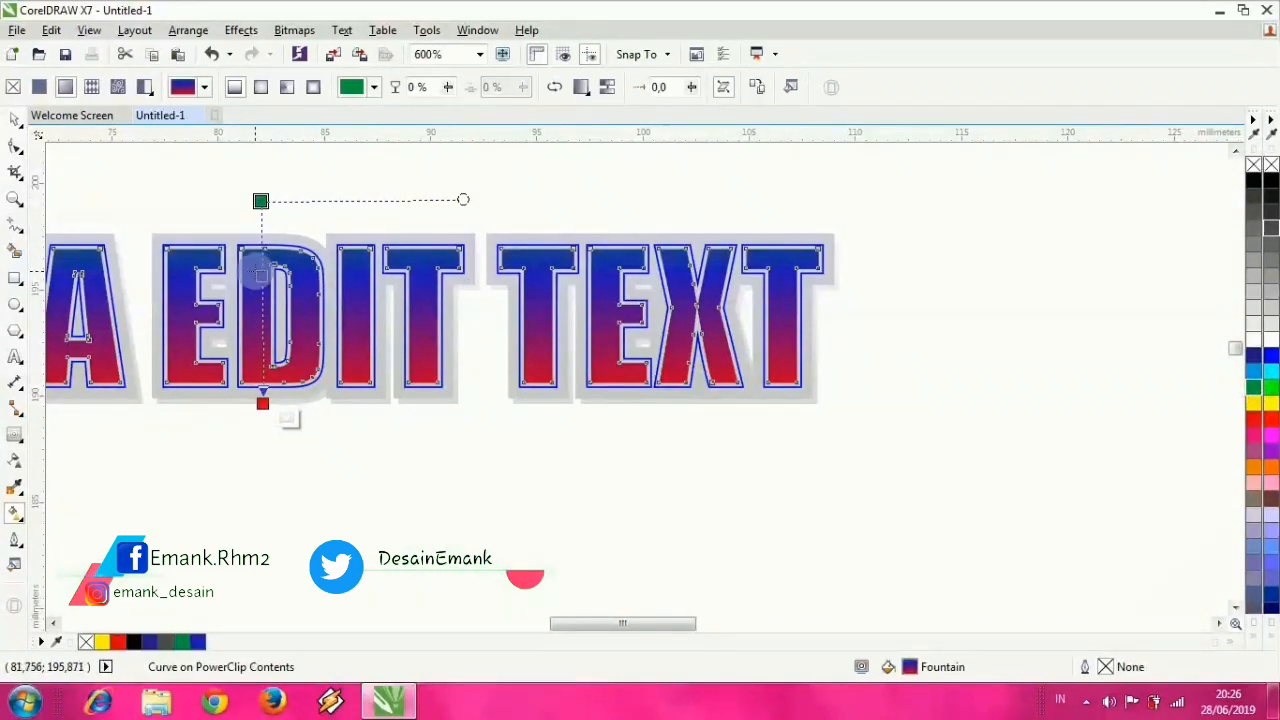
{"action": "double_click", "coordinate": [260, 275]}
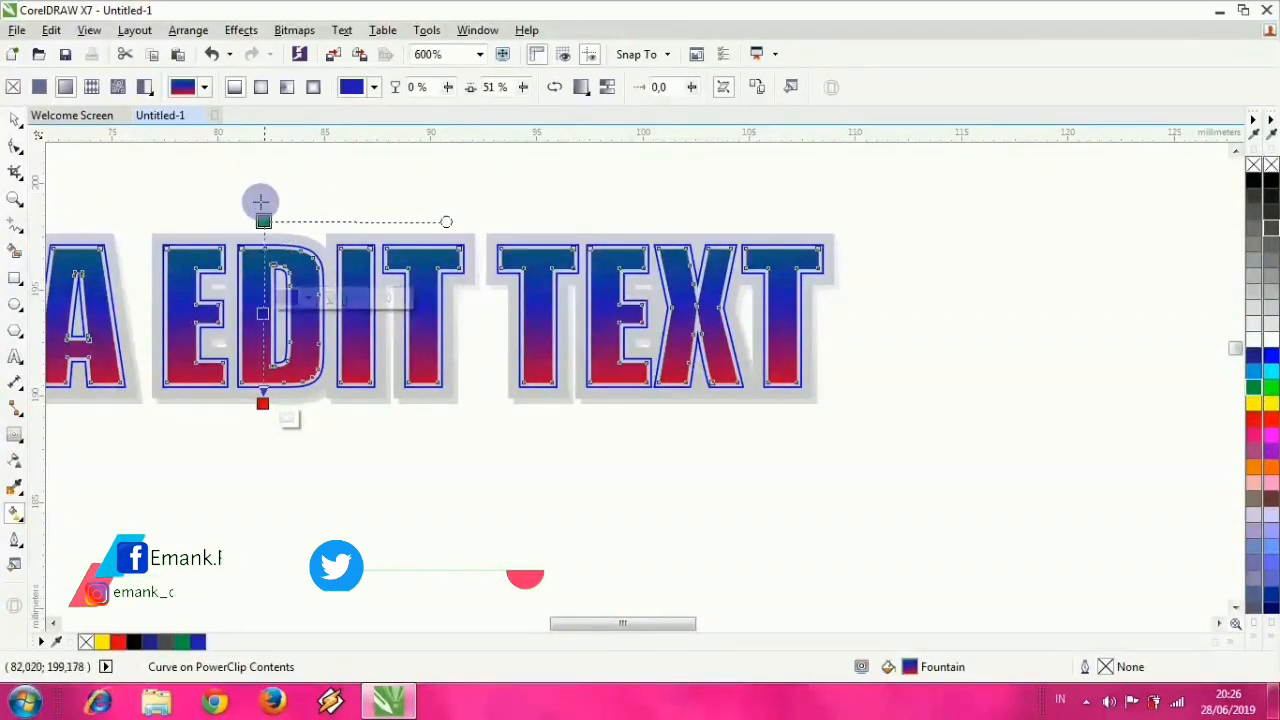
{"action": "left_click_drag", "start_coordinate": [262, 220], "coordinate": [262, 237]}
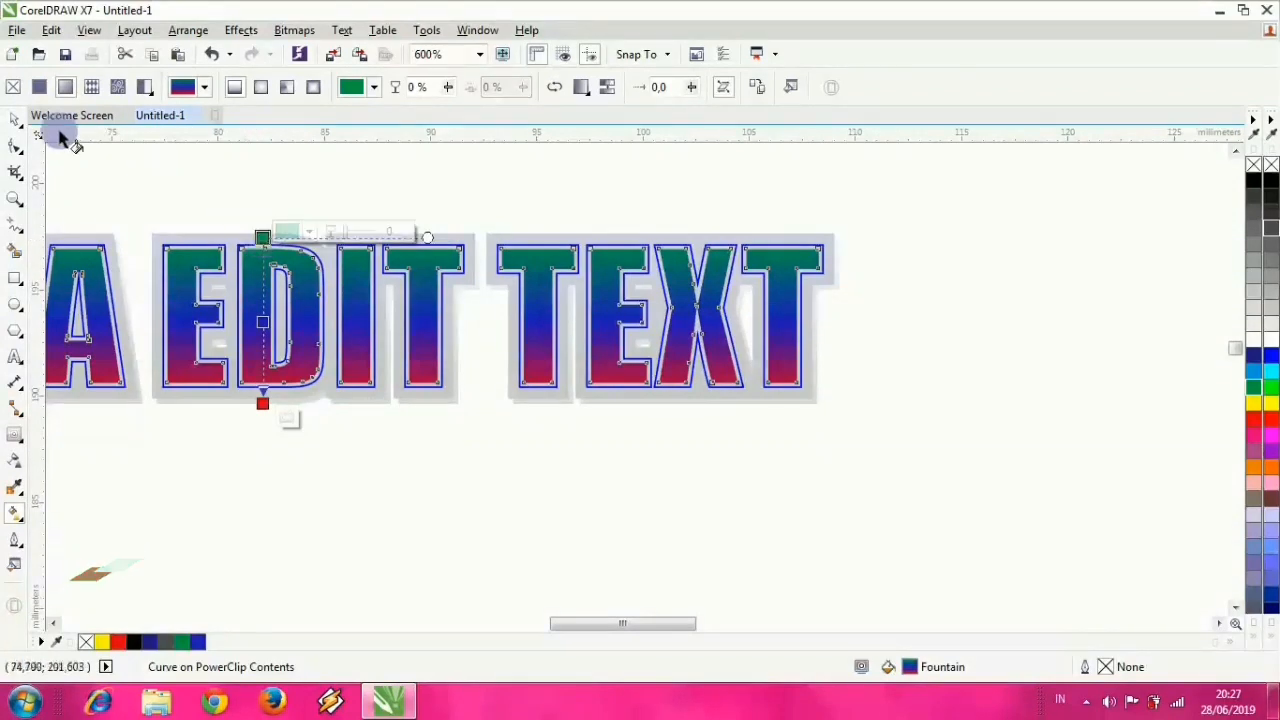
Step: Finish editing the PowerClip contents and return to the page
{"action": "left_click", "coordinate": [14, 120]}
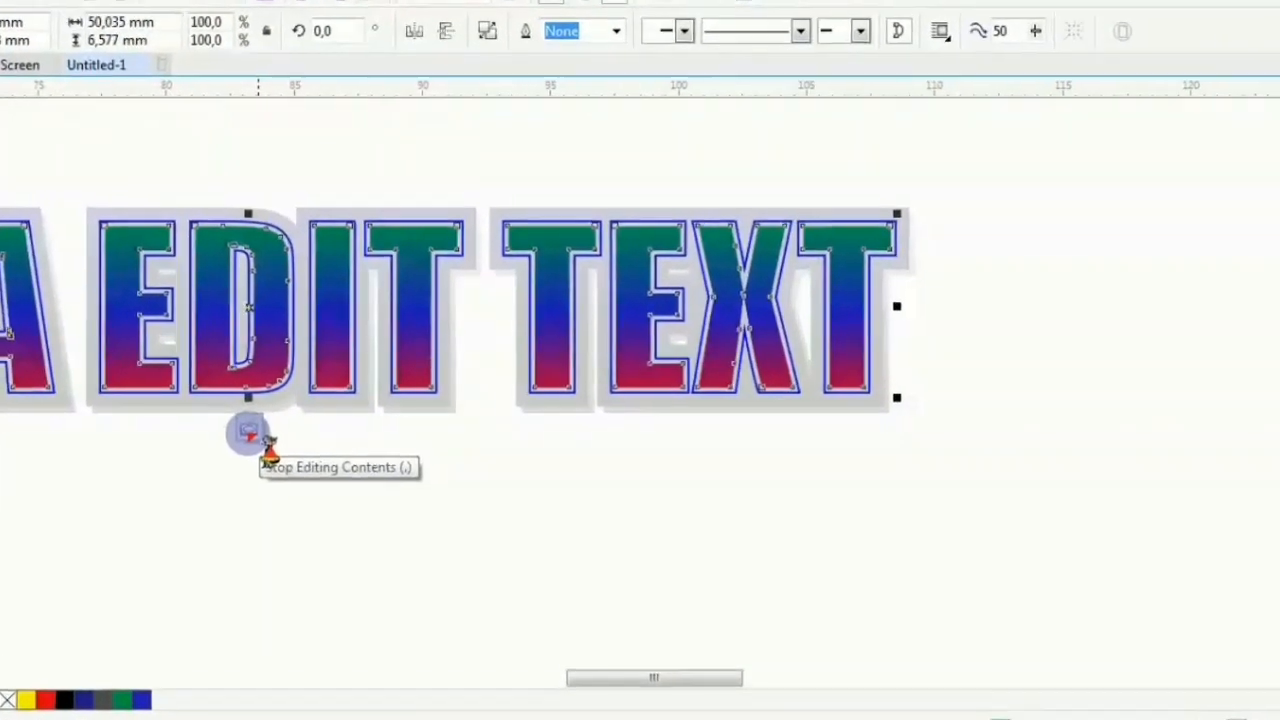
{"action": "right_click", "coordinate": [256, 117]}
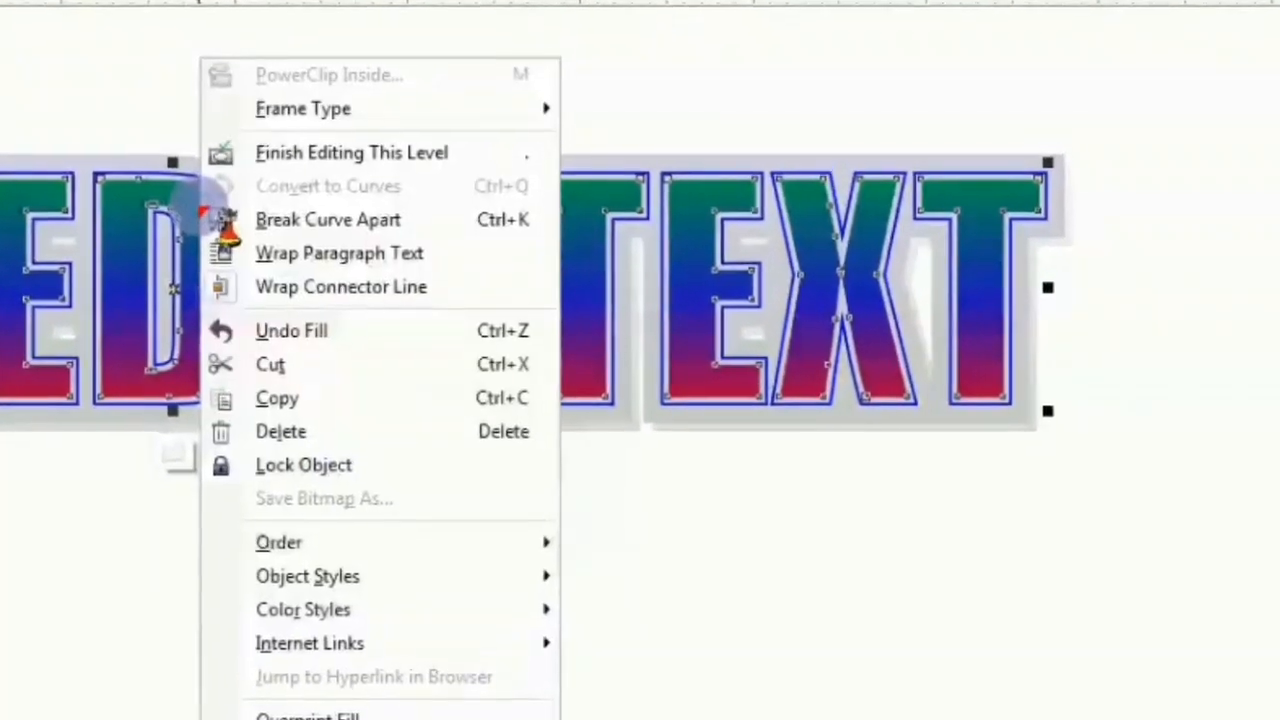
{"action": "left_click", "coordinate": [378, 140]}
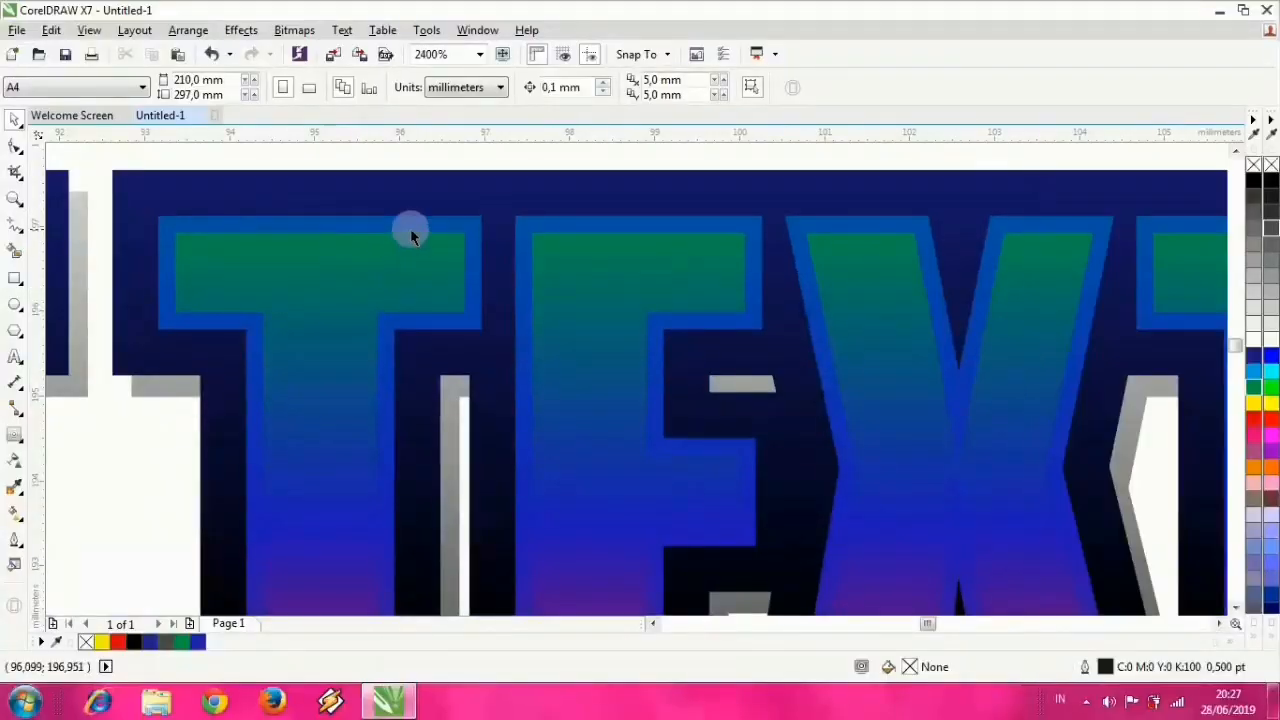
Step: Change the start colour of the PowerClip text's own fountain fill to yellow
{"action": "left_click", "coordinate": [410, 228]}
{"action": "scroll", "coordinate": [420, 265], "scroll_direction": "down", "scroll_amount": 3}
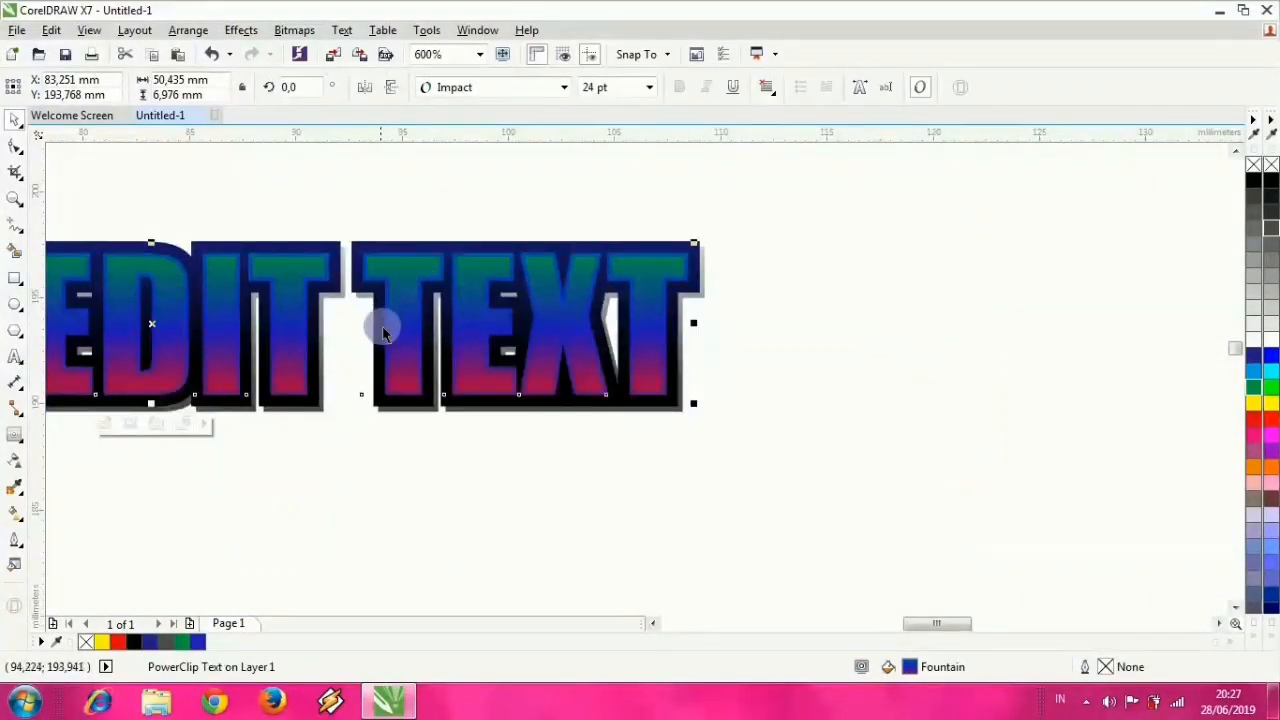
{"action": "scroll", "coordinate": [388, 315], "scroll_direction": "down", "scroll_amount": 1}
{"action": "left_click", "coordinate": [16, 514]}
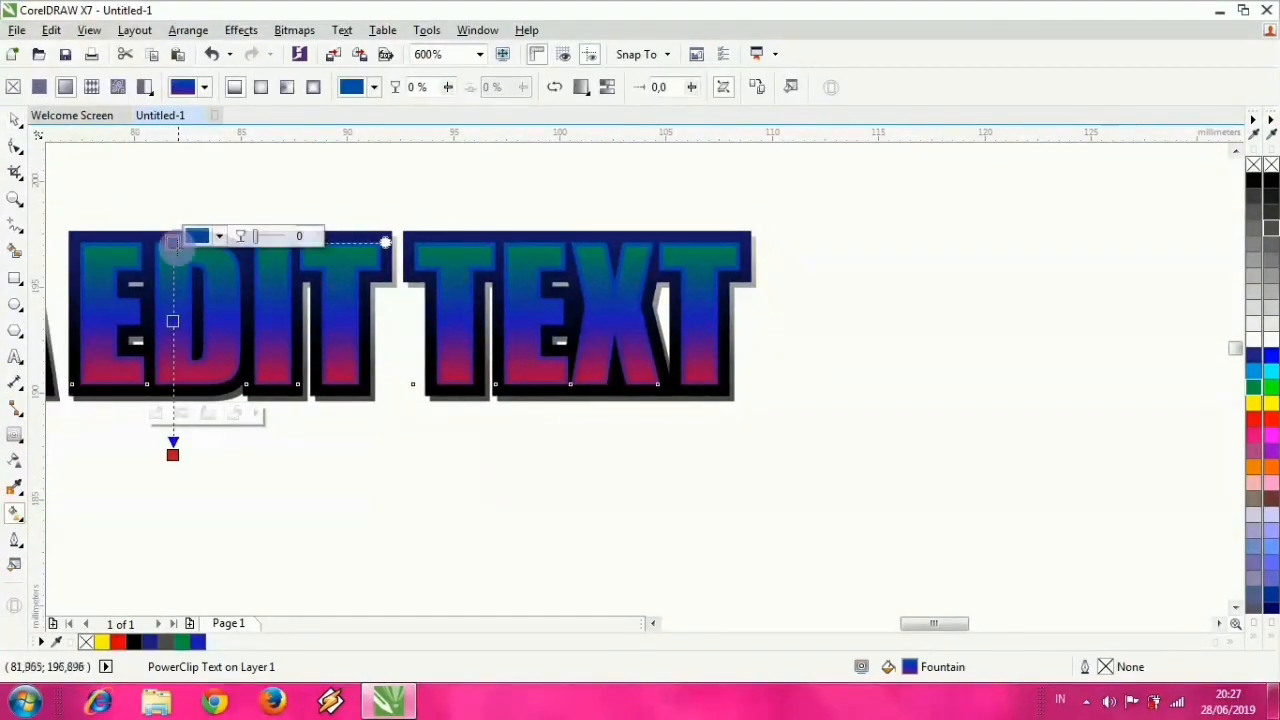
{"action": "scroll", "coordinate": [172, 240], "scroll_direction": "up", "scroll_amount": 2}
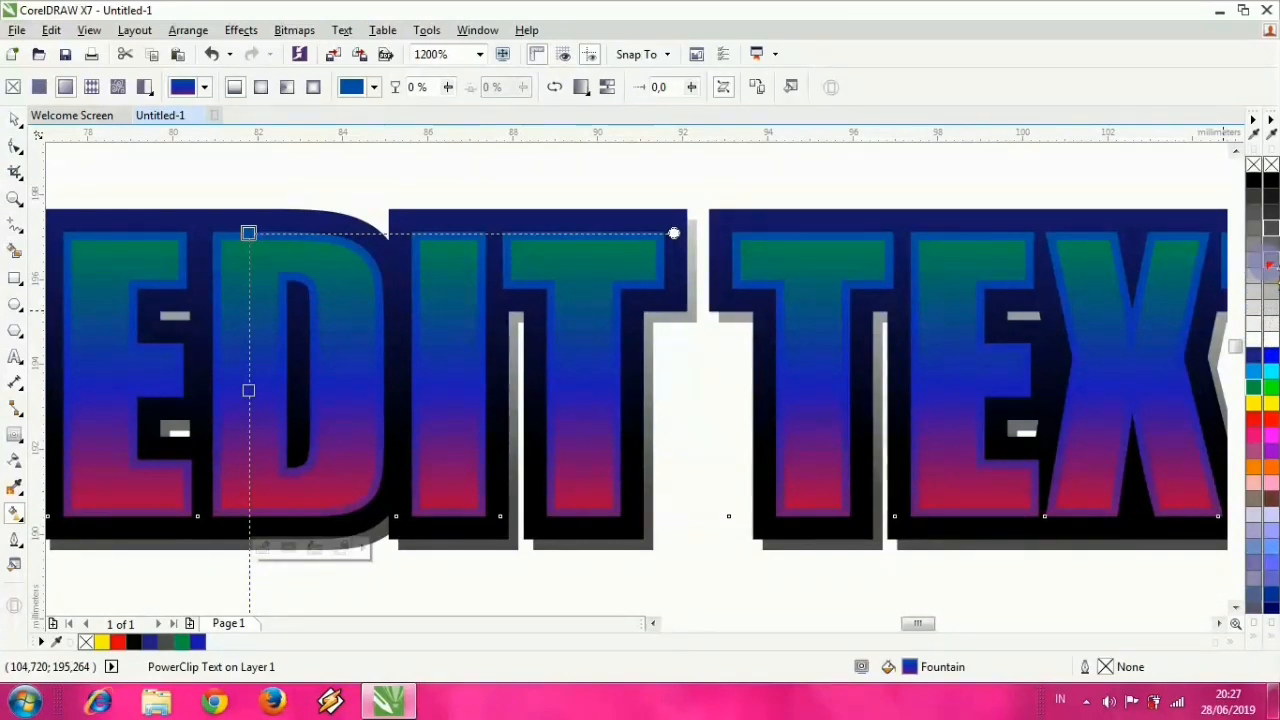
{"action": "left_click", "coordinate": [1256, 403]}
{"action": "scroll", "coordinate": [457, 320], "scroll_direction": "down", "scroll_amount": 2}
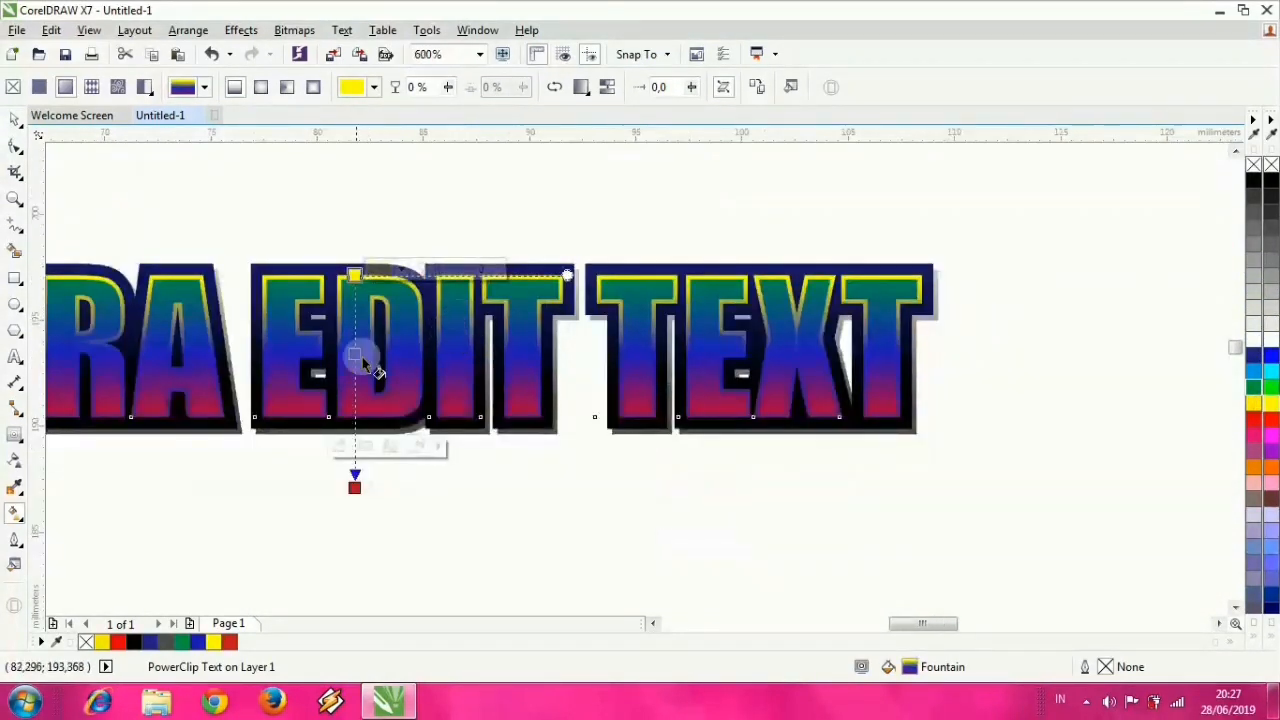
Step: Recolour the text fill's end node orange and raise it to the bottom edge of the letters
{"action": "left_click", "coordinate": [356, 485]}
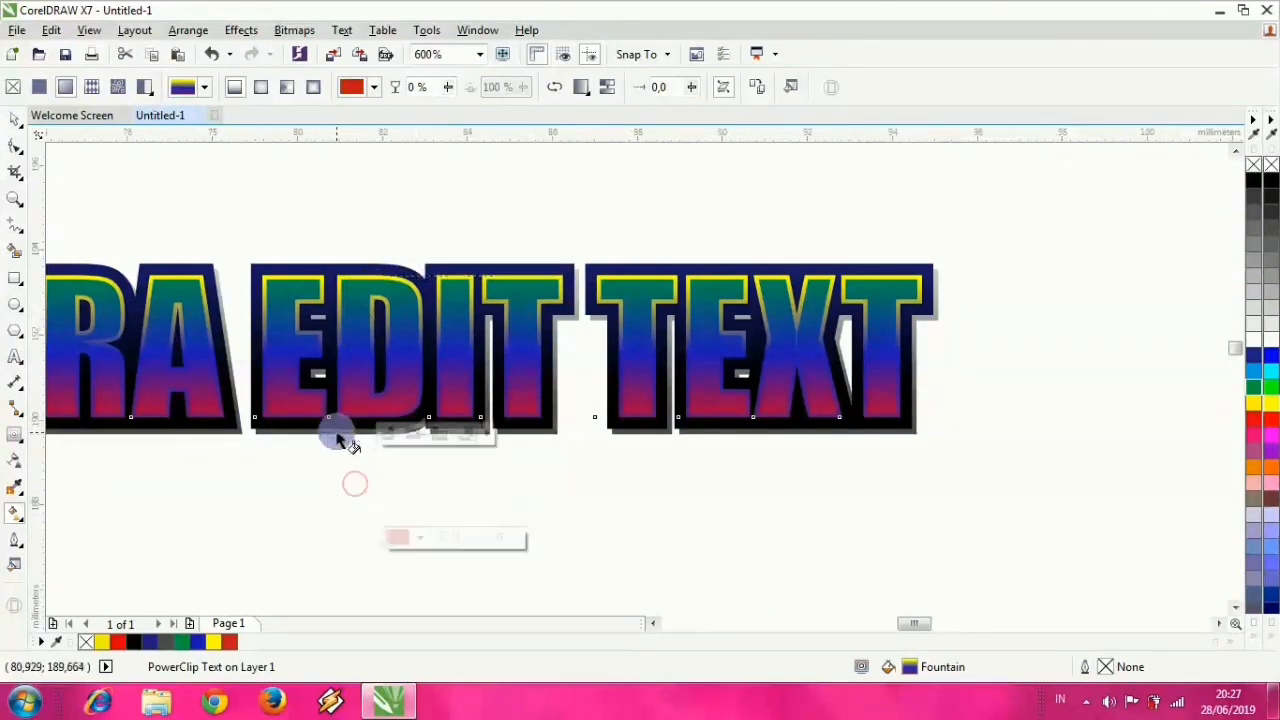
{"action": "scroll", "coordinate": [336, 432], "scroll_direction": "up", "scroll_amount": 2}
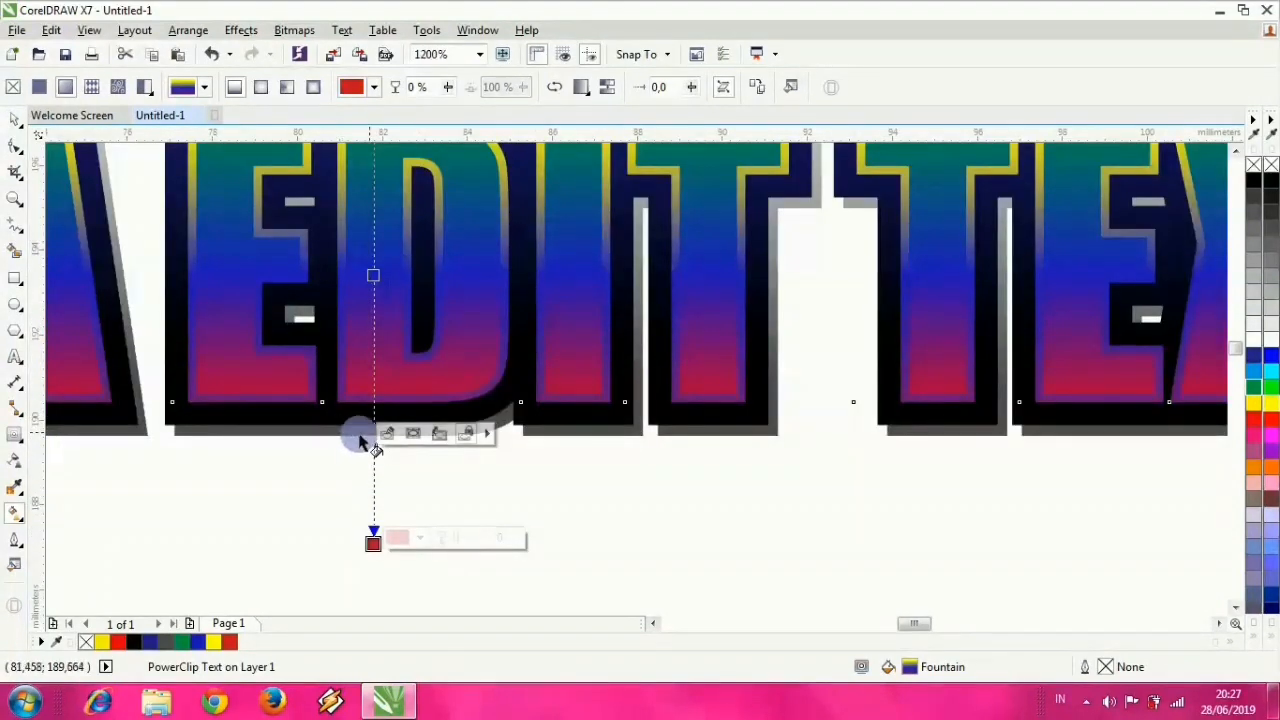
{"action": "left_click", "coordinate": [1265, 468]}
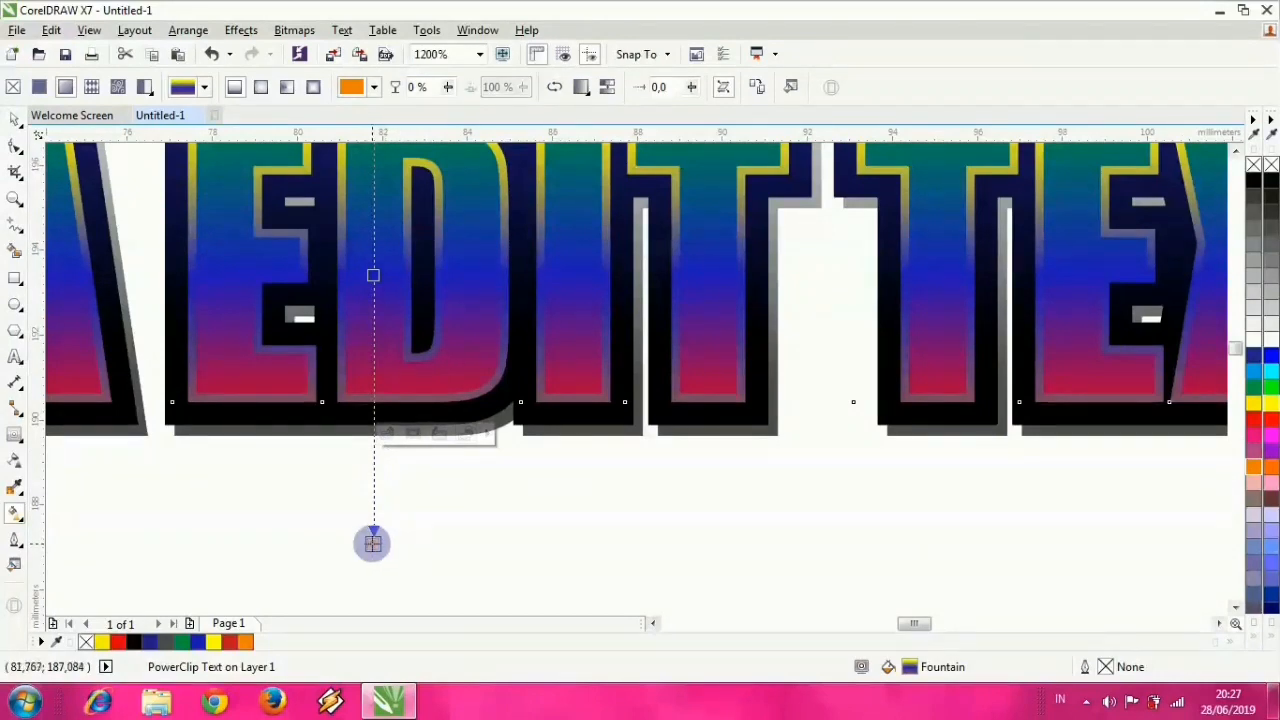
{"action": "left_click_drag", "start_coordinate": [373, 543], "coordinate": [371, 366]}
{"action": "scroll", "coordinate": [365, 310], "scroll_direction": "down", "scroll_amount": 2}
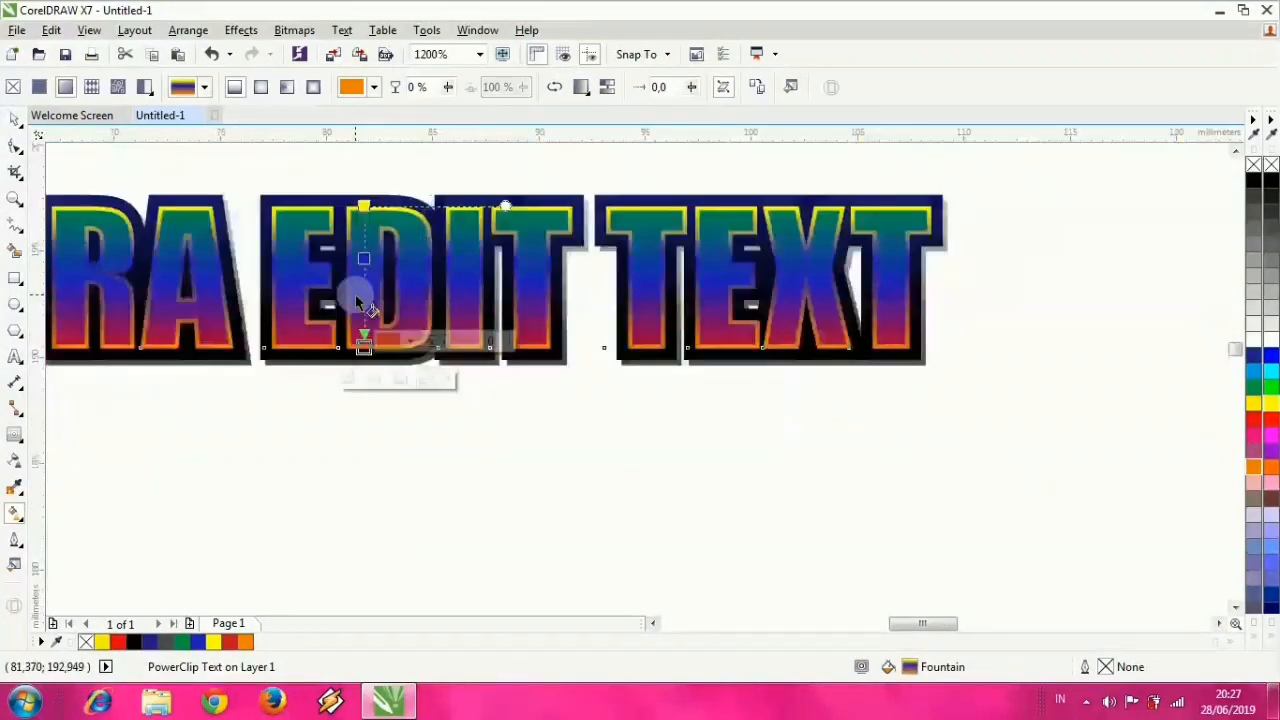
{"action": "scroll", "coordinate": [356, 252], "scroll_direction": "up", "scroll_amount": 2}
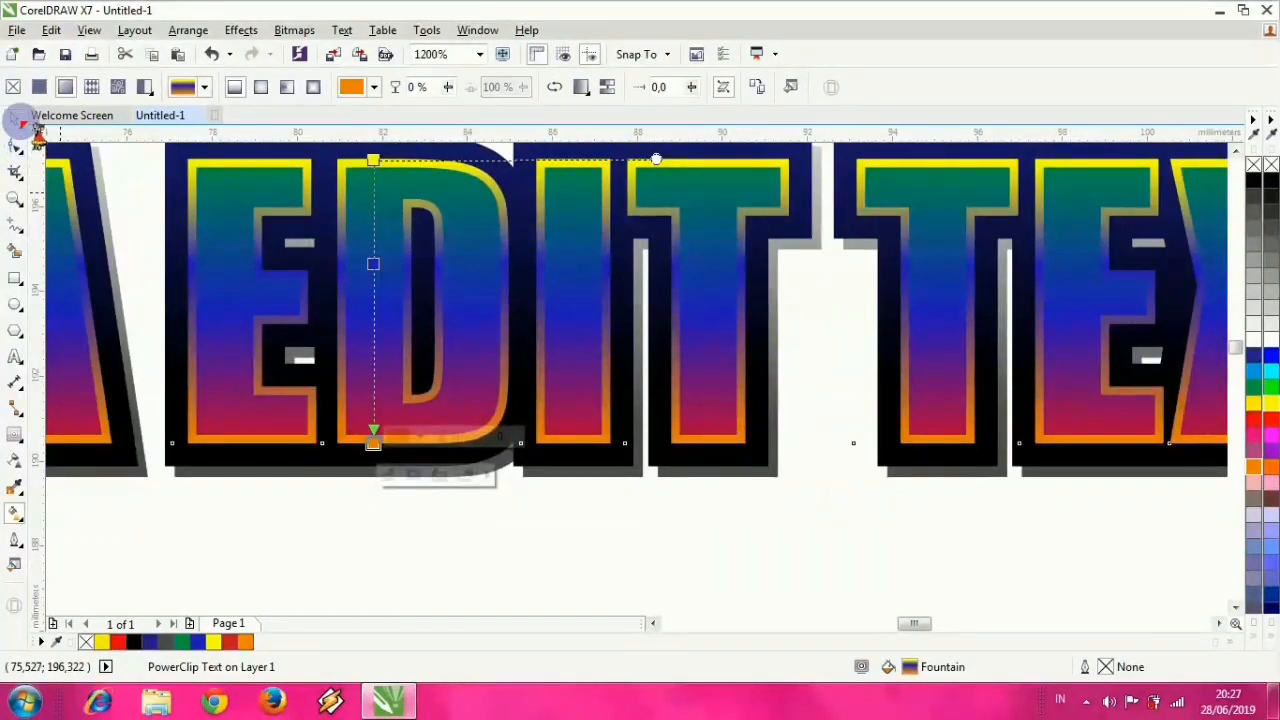
Step: Recolour the text fill's middle node green and shift it to 48%
{"action": "left_click", "coordinate": [373, 263]}
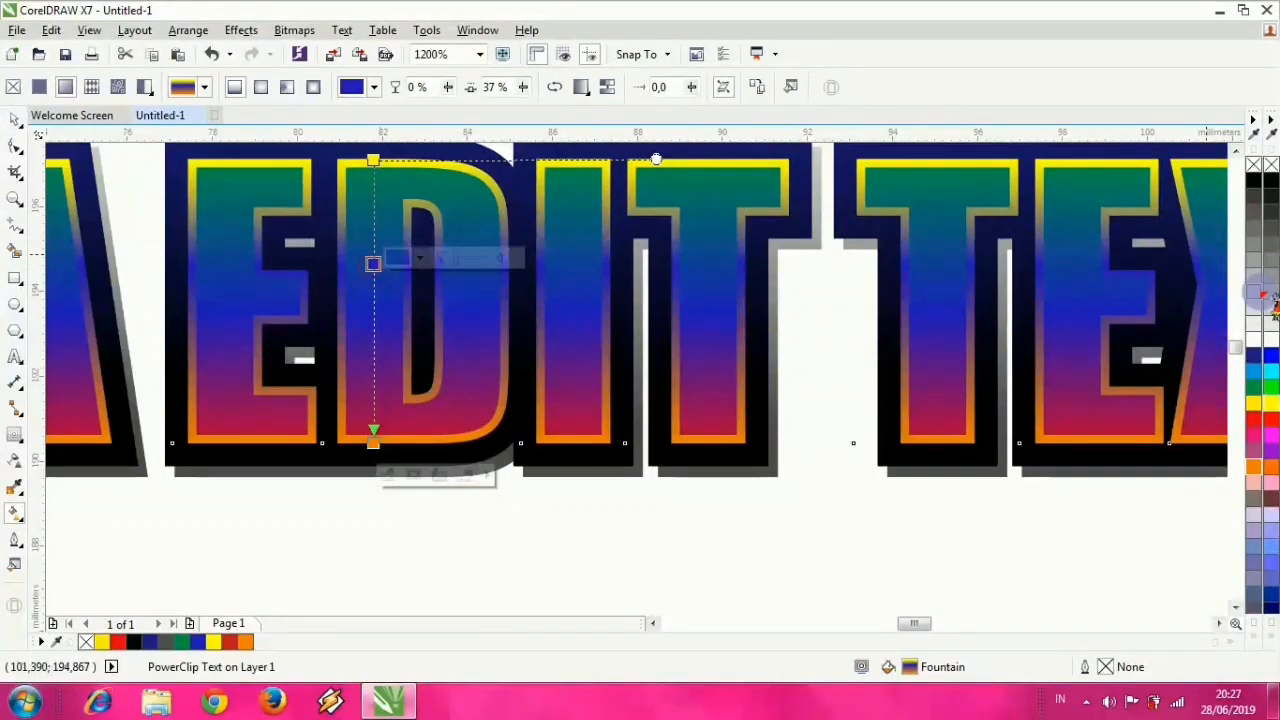
{"action": "left_click", "coordinate": [1268, 388]}
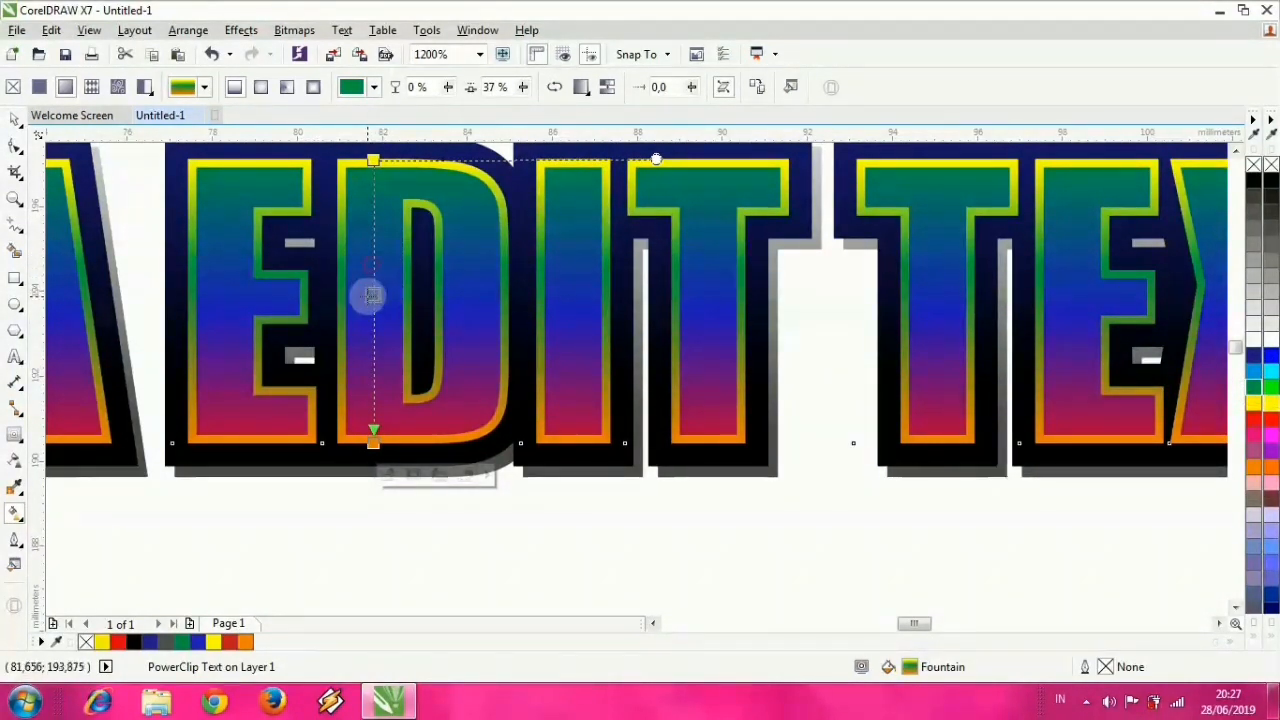
{"action": "scroll", "coordinate": [371, 292], "scroll_direction": "down", "scroll_amount": 2}
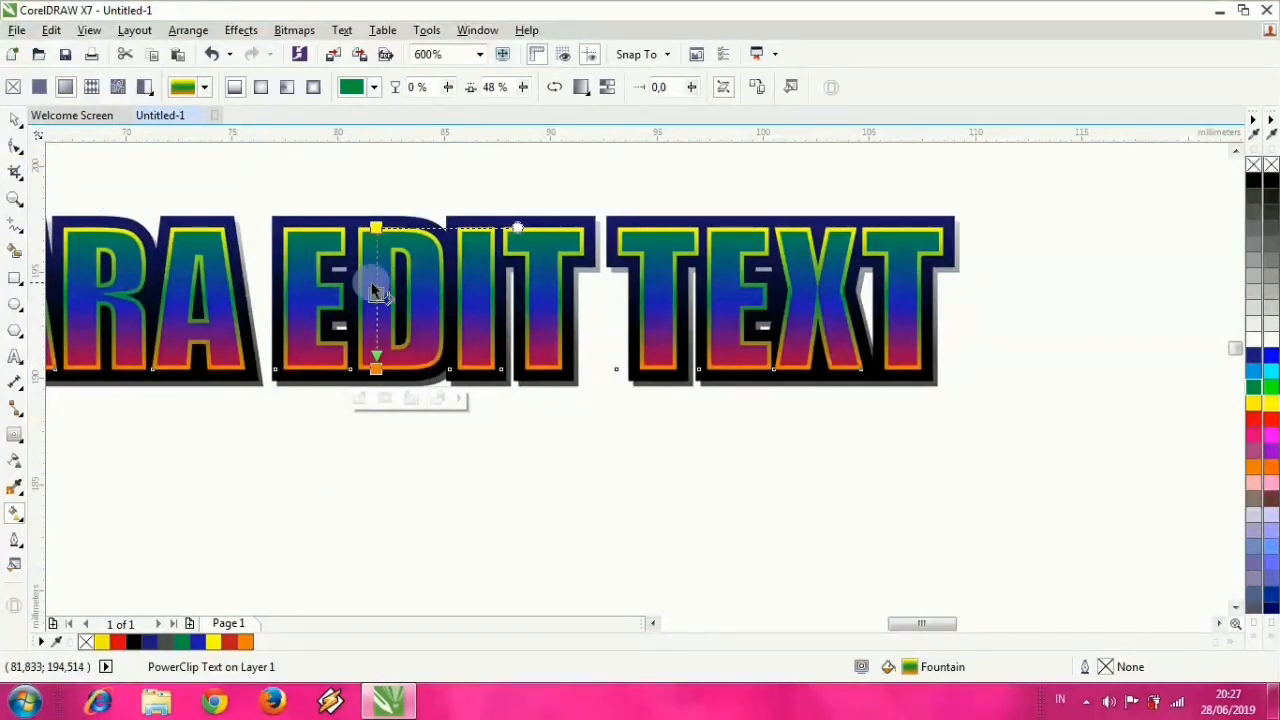
Step: Recolour the start node of the text's fountain fill green and its end node pink
{"action": "scroll", "coordinate": [375, 290], "scroll_direction": "up", "scroll_amount": 2}
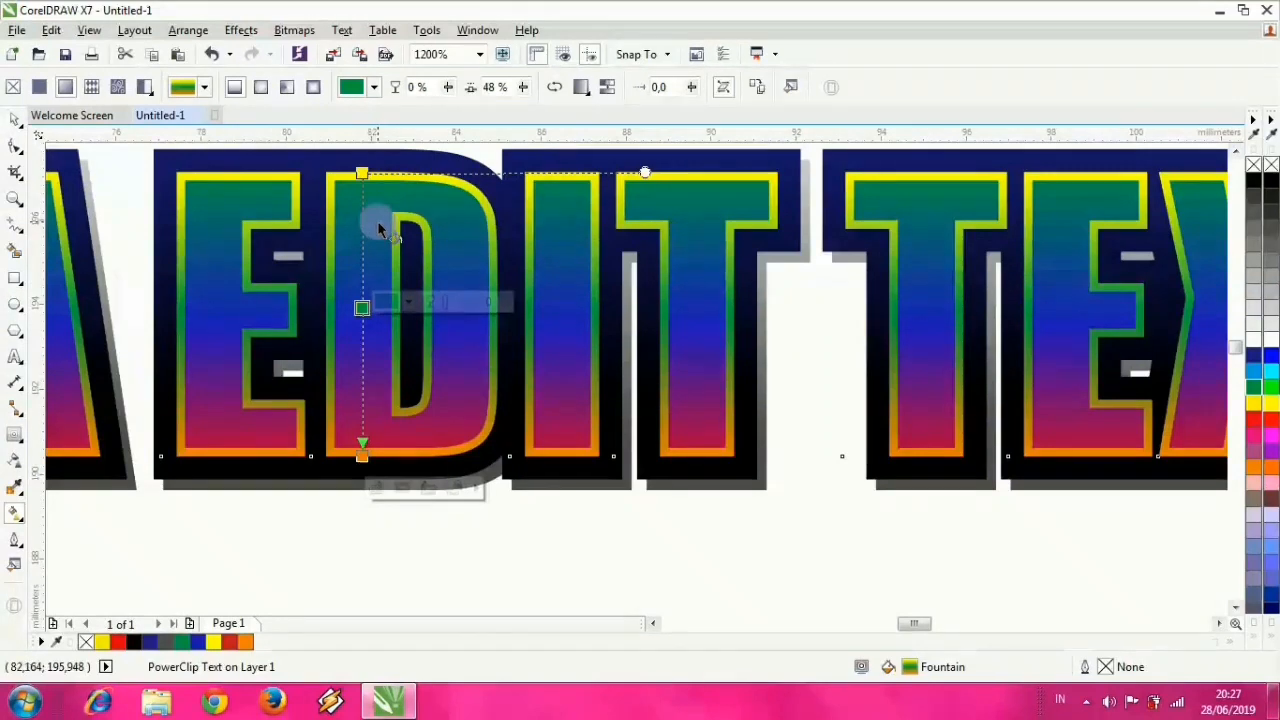
{"action": "left_click_drag", "start_coordinate": [351, 243], "coordinate": [385, 250]}
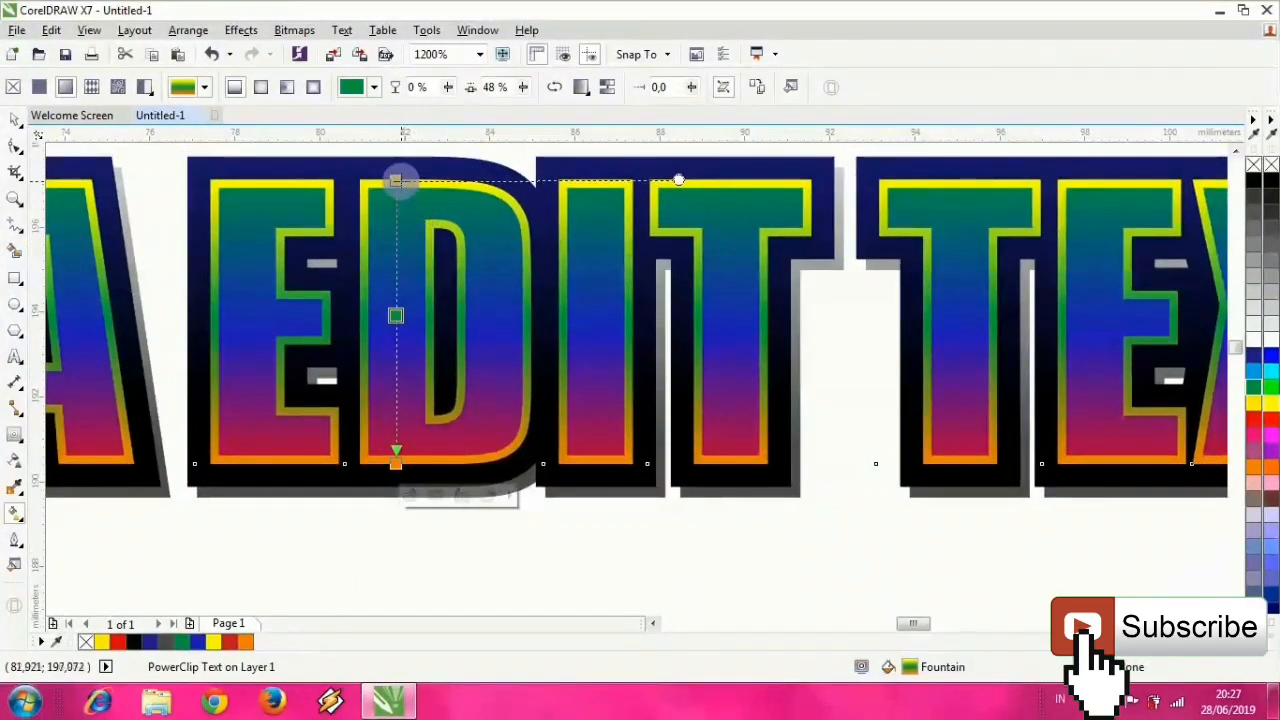
{"action": "left_click", "coordinate": [1268, 392]}
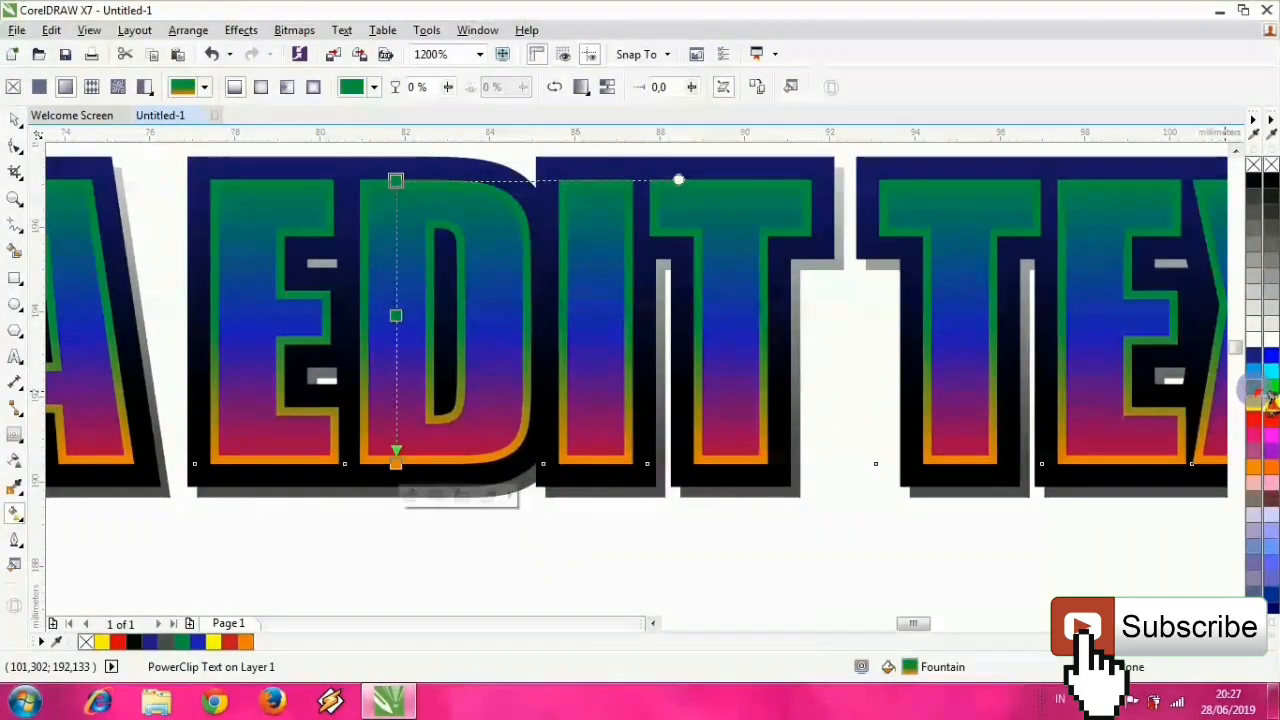
{"action": "left_click", "coordinate": [396, 458]}
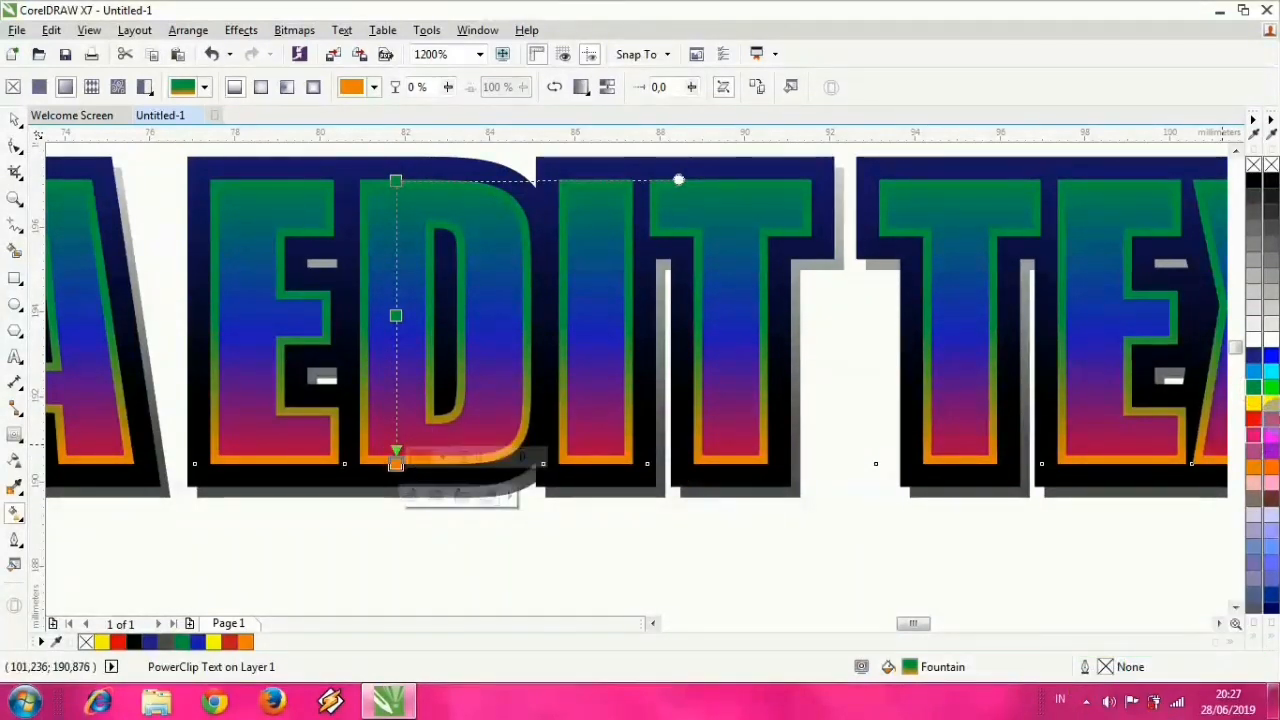
{"action": "left_click", "coordinate": [1268, 438]}
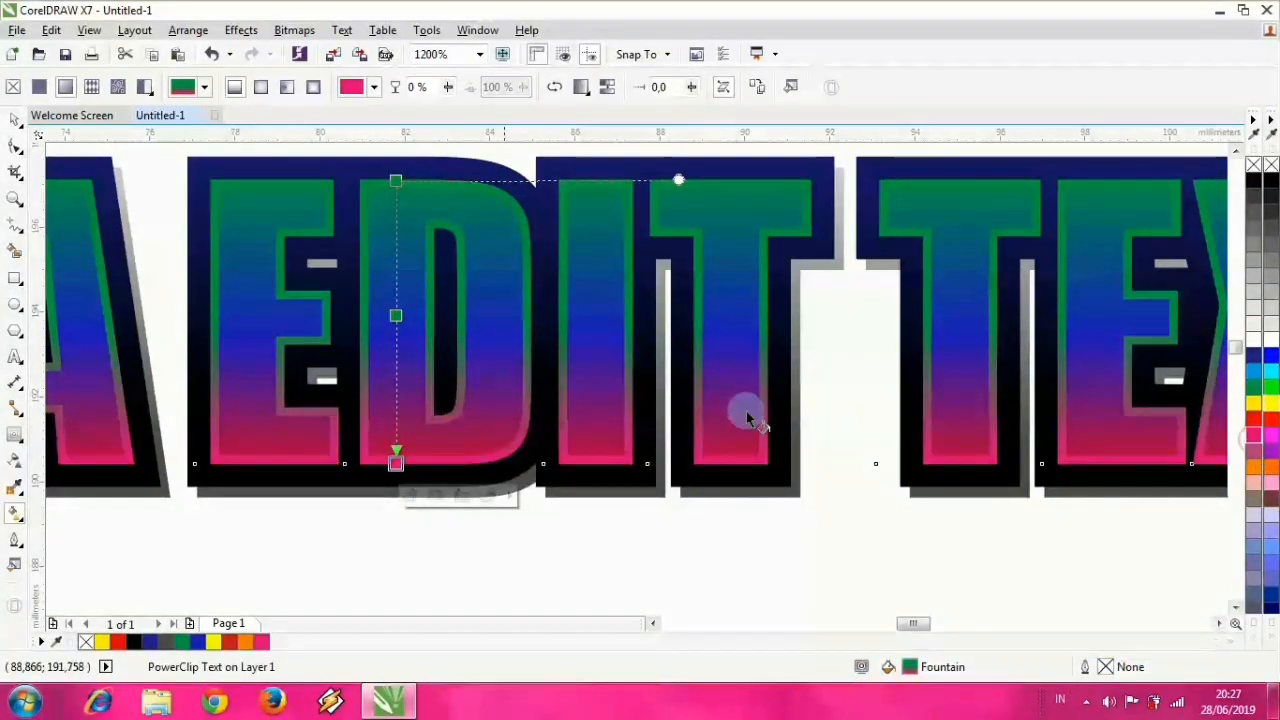
{"action": "left_click", "coordinate": [16, 120]}
{"action": "left_click", "coordinate": [500, 177]}
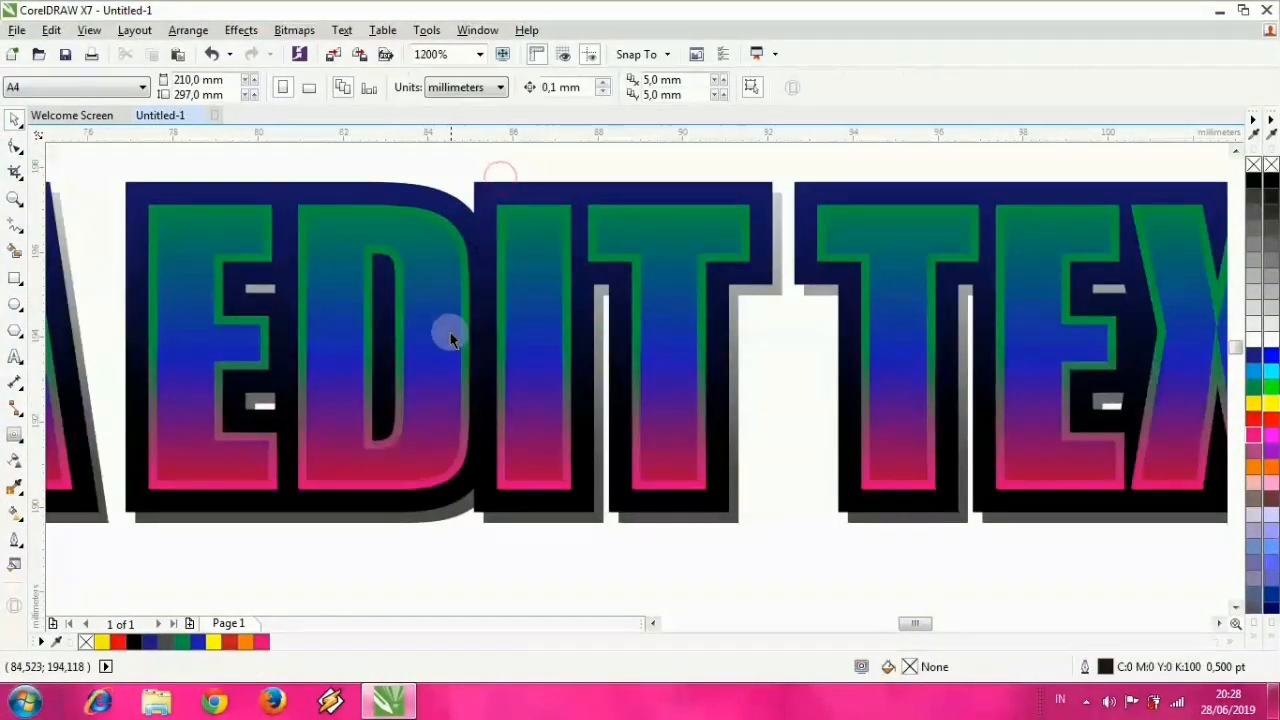
{"action": "left_click", "coordinate": [450, 334]}
{"action": "left_click_drag", "start_coordinate": [431, 361], "coordinate": [439, 318]}
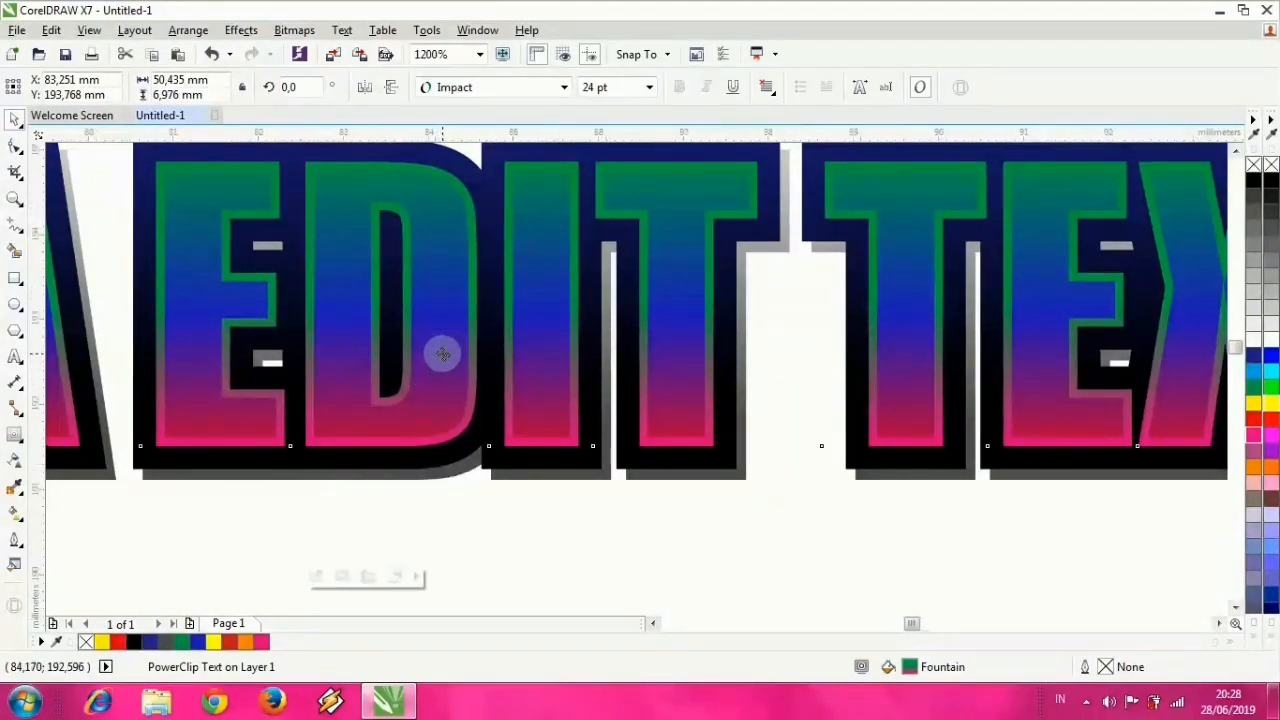
{"action": "scroll", "coordinate": [443, 353], "scroll_direction": "up", "scroll_amount": 2}
{"action": "right_click", "coordinate": [443, 348]}
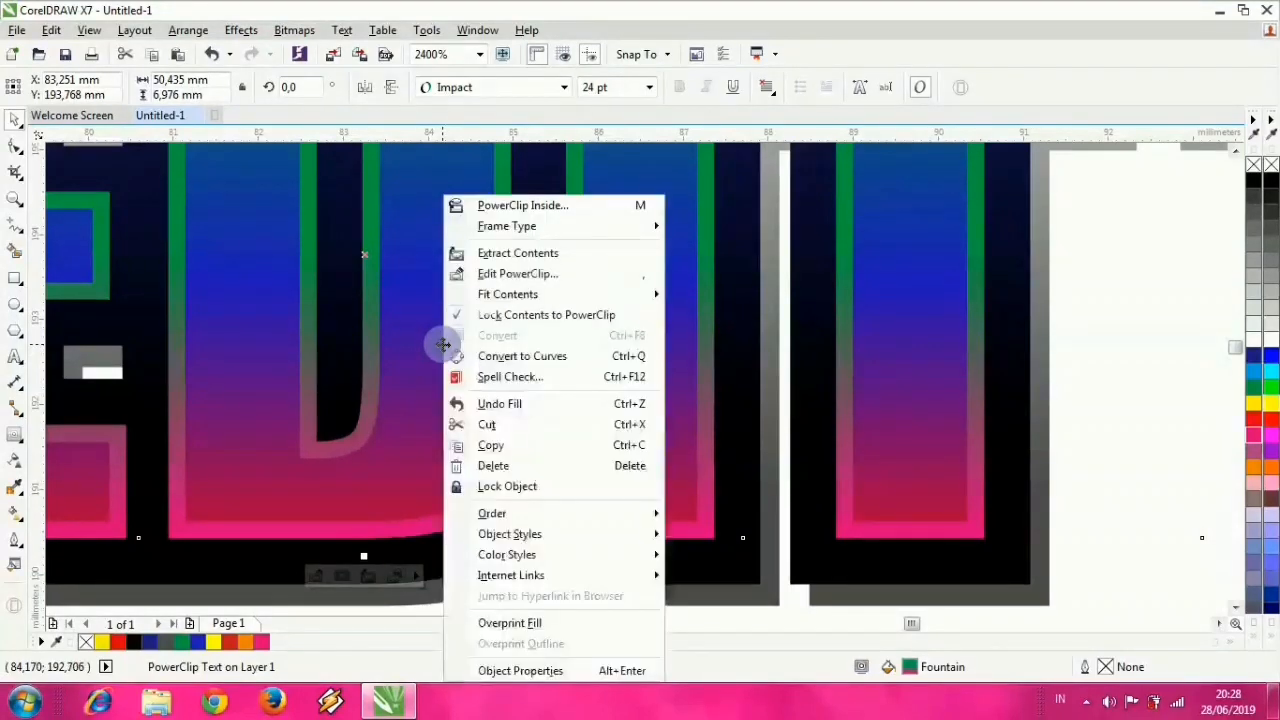
{"action": "left_click", "coordinate": [512, 206]}
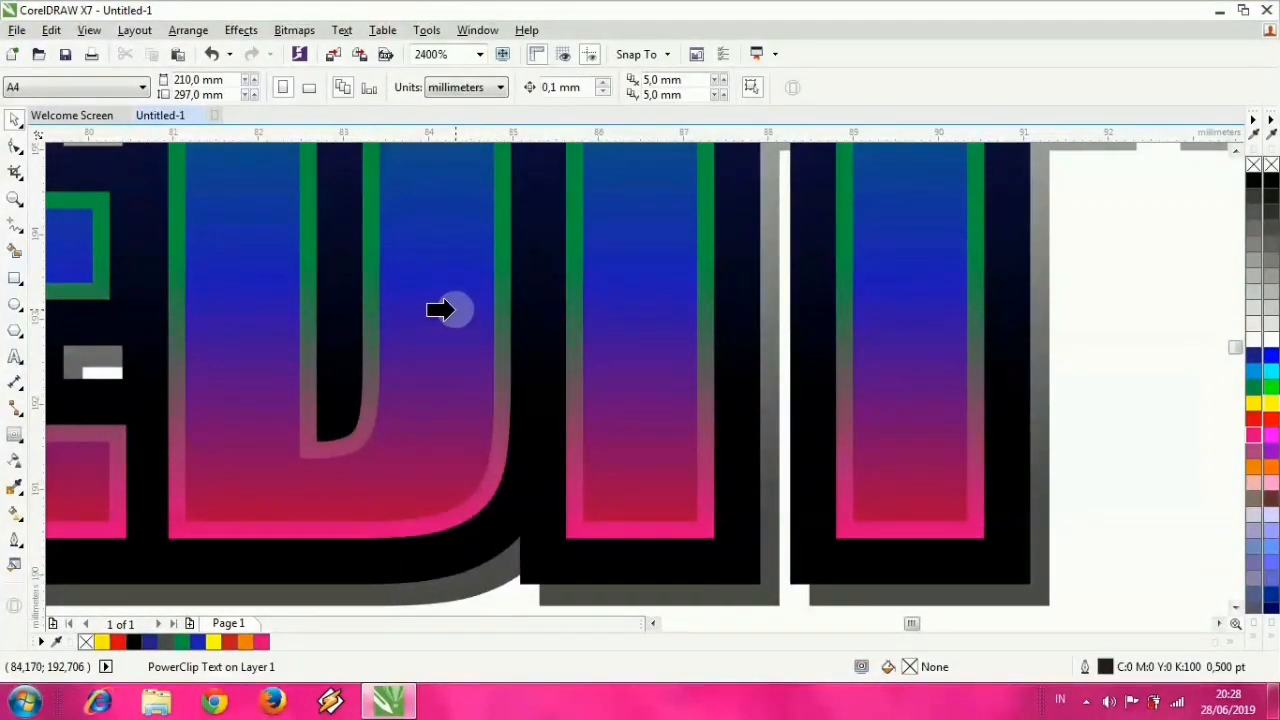
{"action": "left_click", "coordinate": [440, 310]}
{"action": "left_click", "coordinate": [706, 383]}
Step: Open the text's PowerClip contents for editing and select the inner curve
{"action": "right_click", "coordinate": [445, 305]}
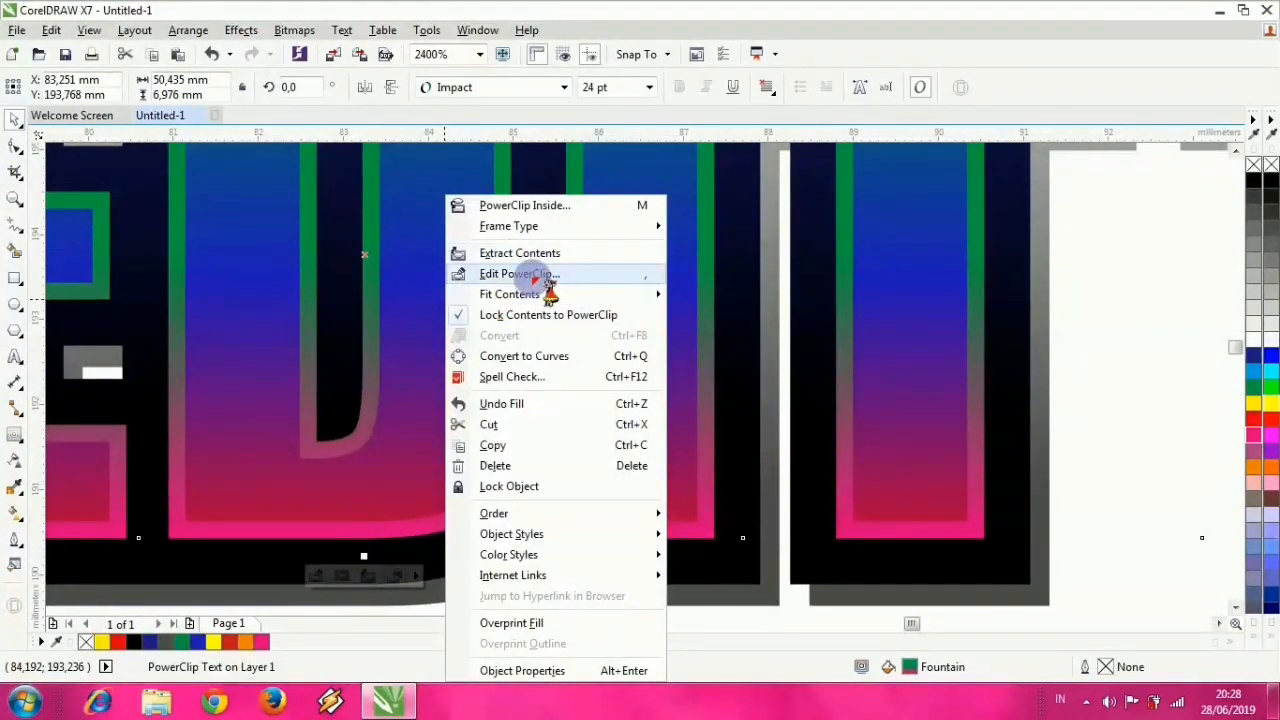
{"action": "left_click", "coordinate": [545, 277]}
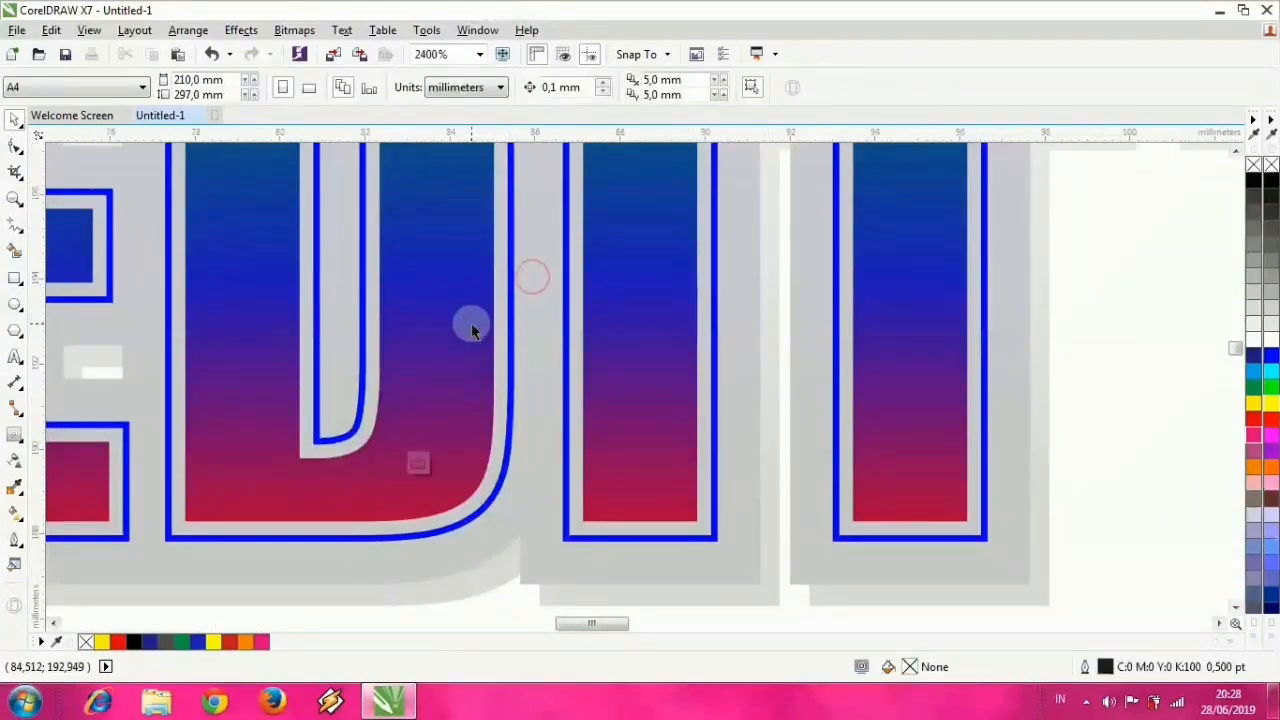
{"action": "scroll", "coordinate": [471, 323], "scroll_direction": "down", "scroll_amount": 1}
{"action": "scroll", "coordinate": [476, 343], "scroll_direction": "down", "scroll_amount": 1}
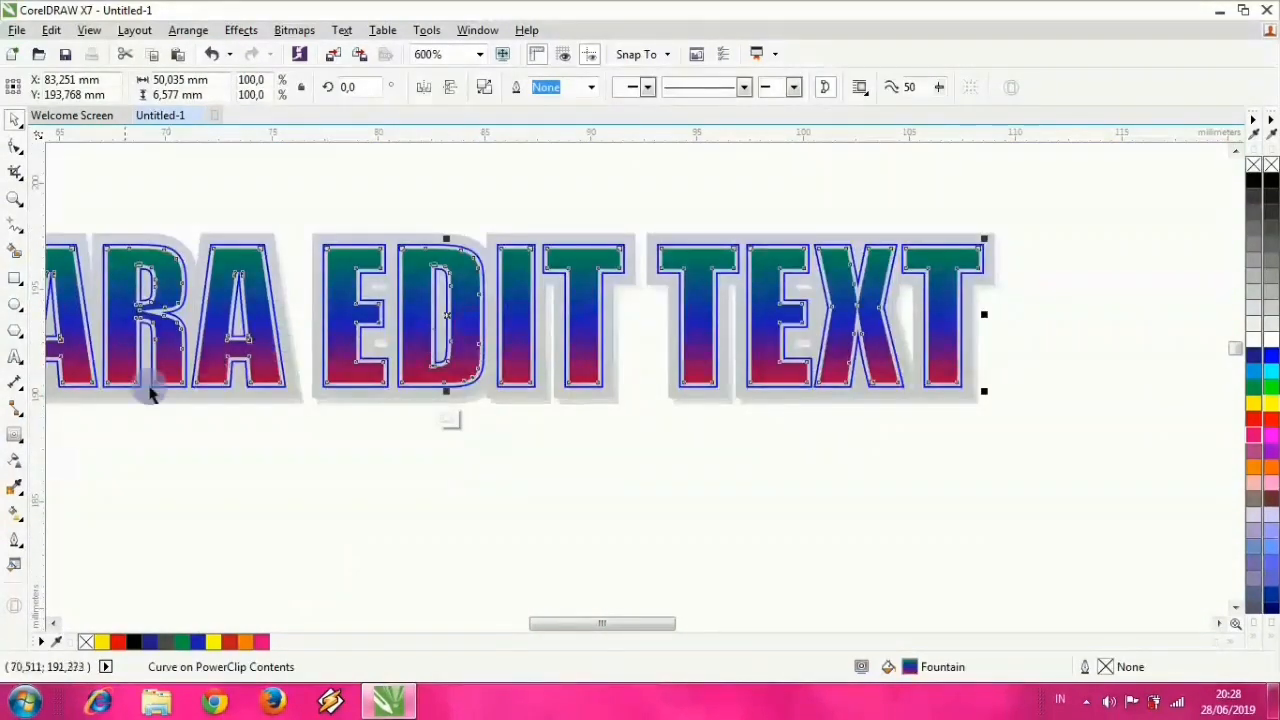
Step: Apply a vertical linear transparency to the inner curve, running from 0 just above the letters to 100 just below them
{"action": "left_click", "coordinate": [20, 465]}
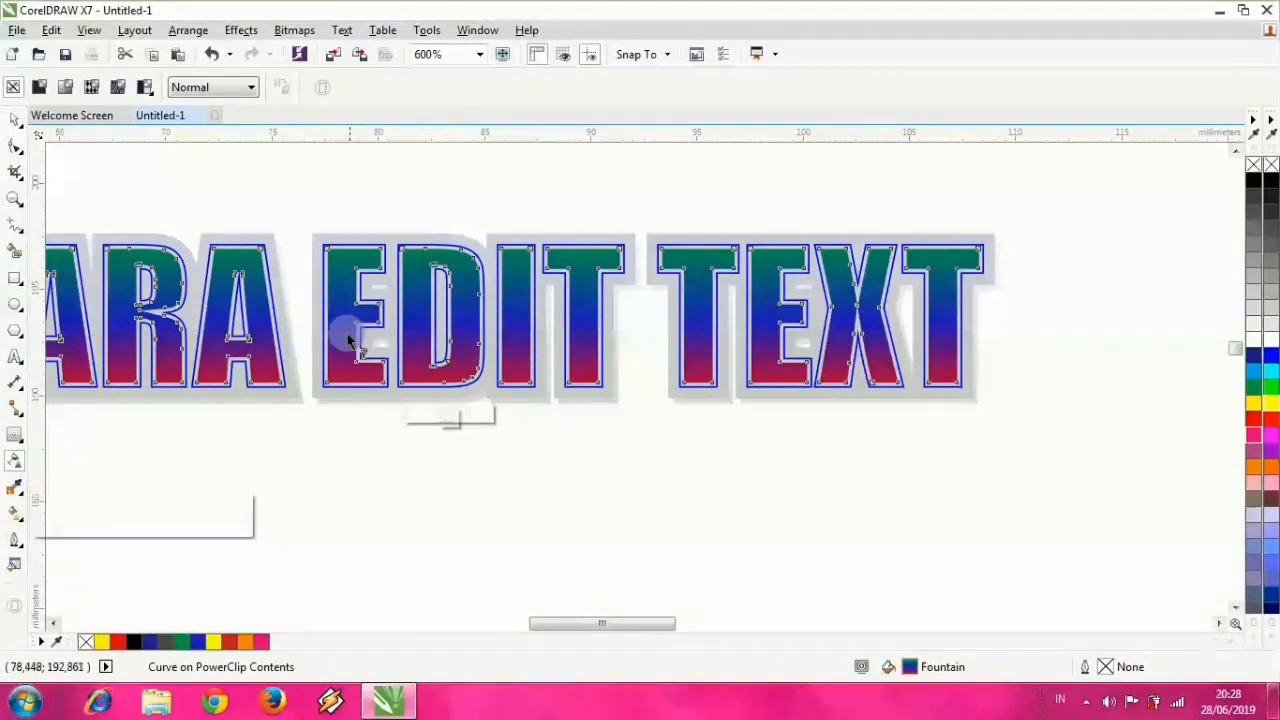
{"action": "left_click_drag", "start_coordinate": [355, 268], "coordinate": [355, 397]}
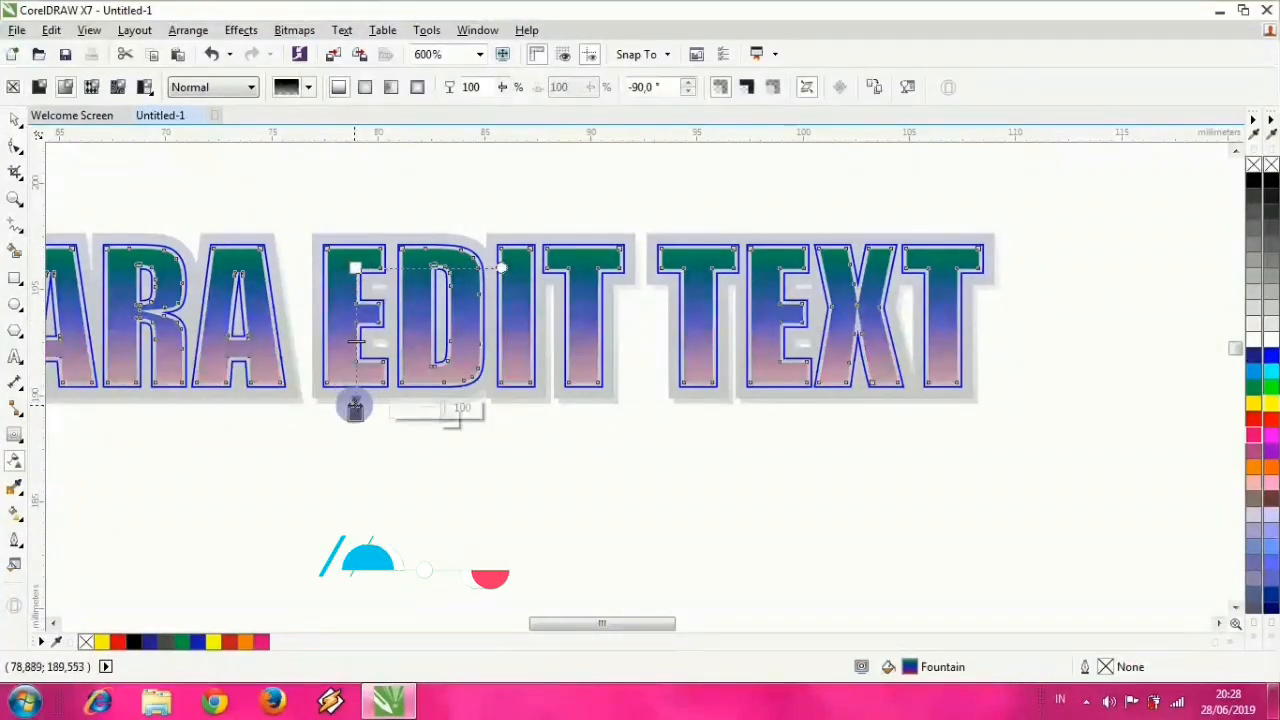
{"action": "left_click_drag", "start_coordinate": [355, 268], "coordinate": [355, 232]}
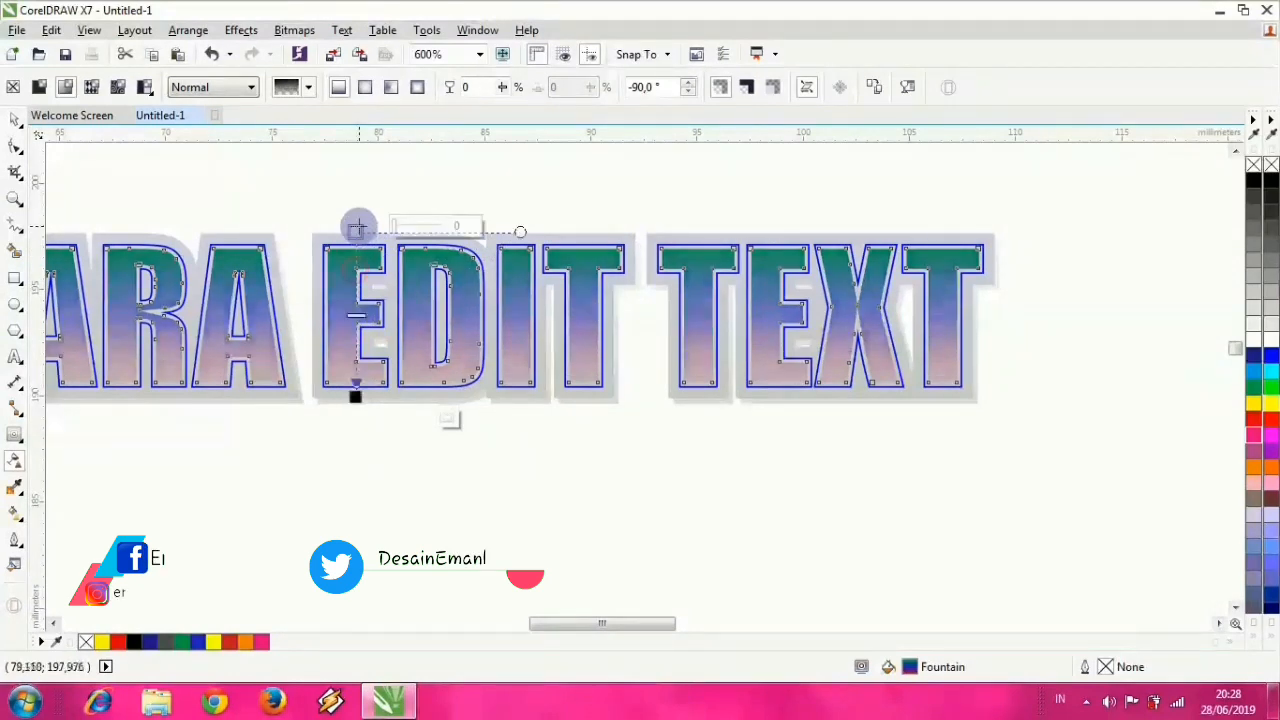
Step: Finish editing the PowerClip contents and deselect the text
{"action": "left_click", "coordinate": [16, 120]}
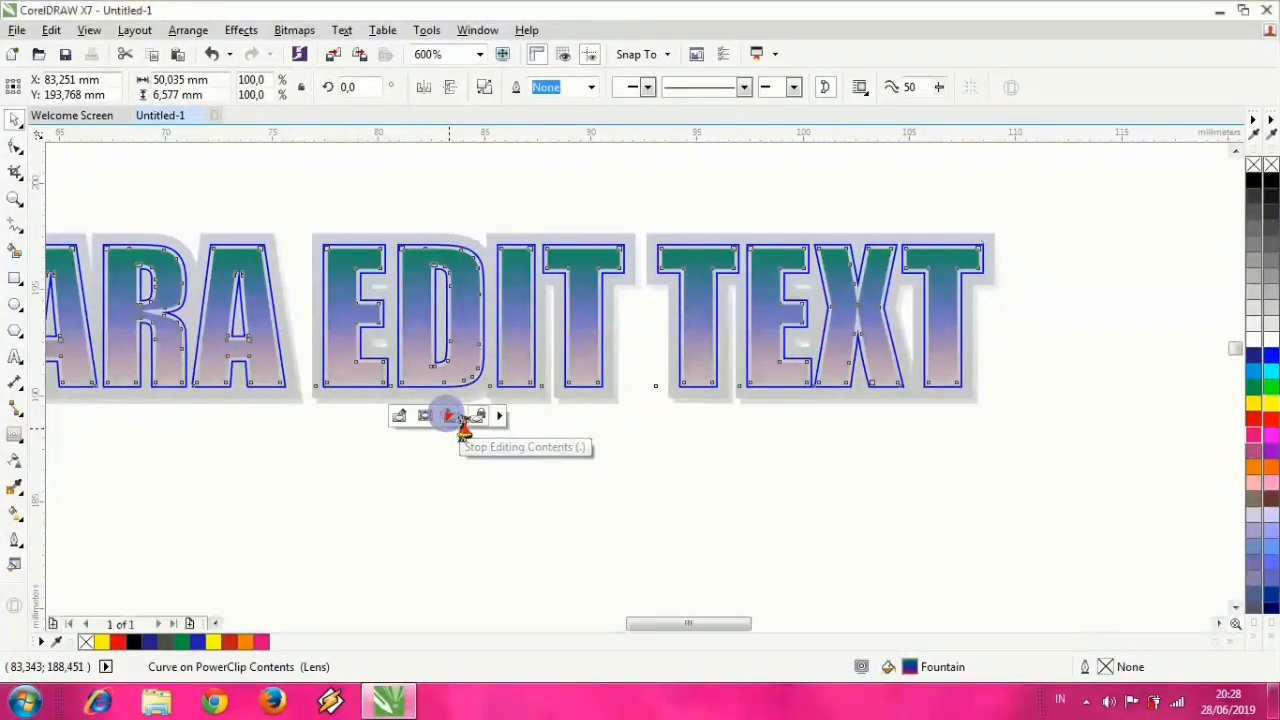
{"action": "left_click", "coordinate": [460, 422]}
{"action": "left_click", "coordinate": [544, 171]}
{"action": "scroll", "coordinate": [443, 362], "scroll_direction": "down", "scroll_amount": 1}
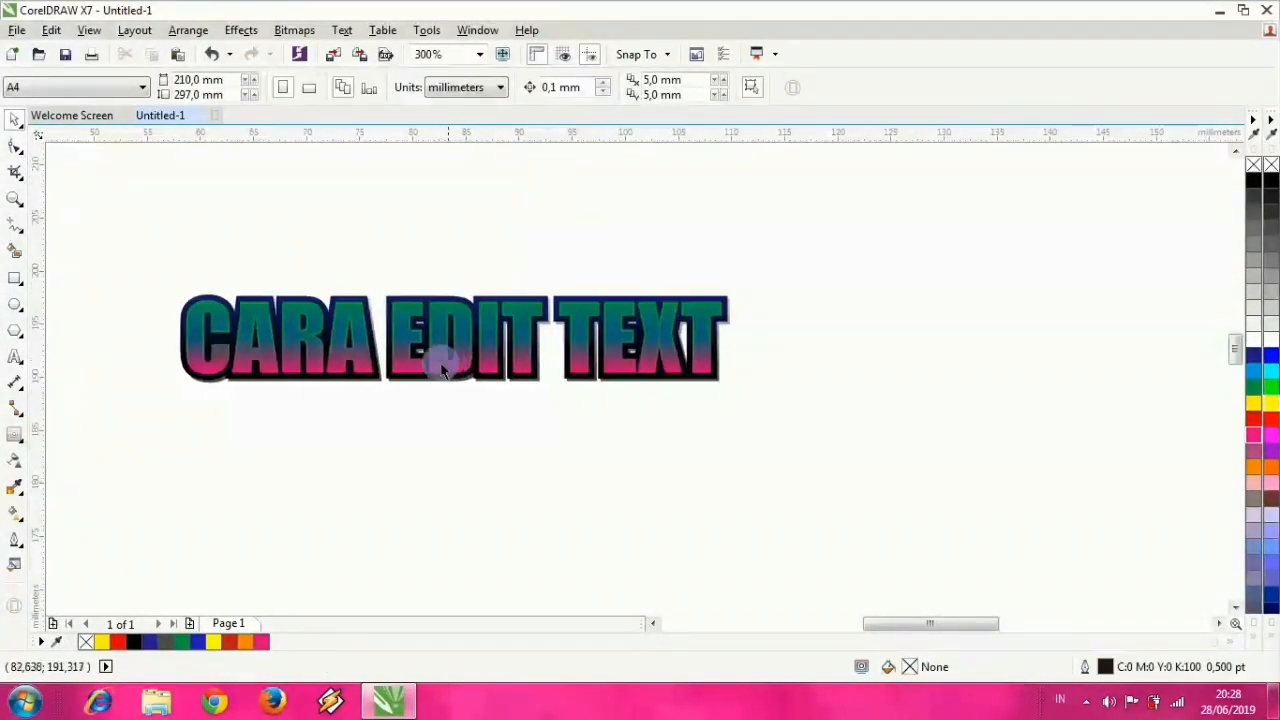
Step: Duplicate the PowerClip text and place the copy clear below the original, at about X 83.3 mm, Y 184.2 mm
{"action": "scroll", "coordinate": [381, 312], "scroll_direction": "up", "scroll_amount": 2}
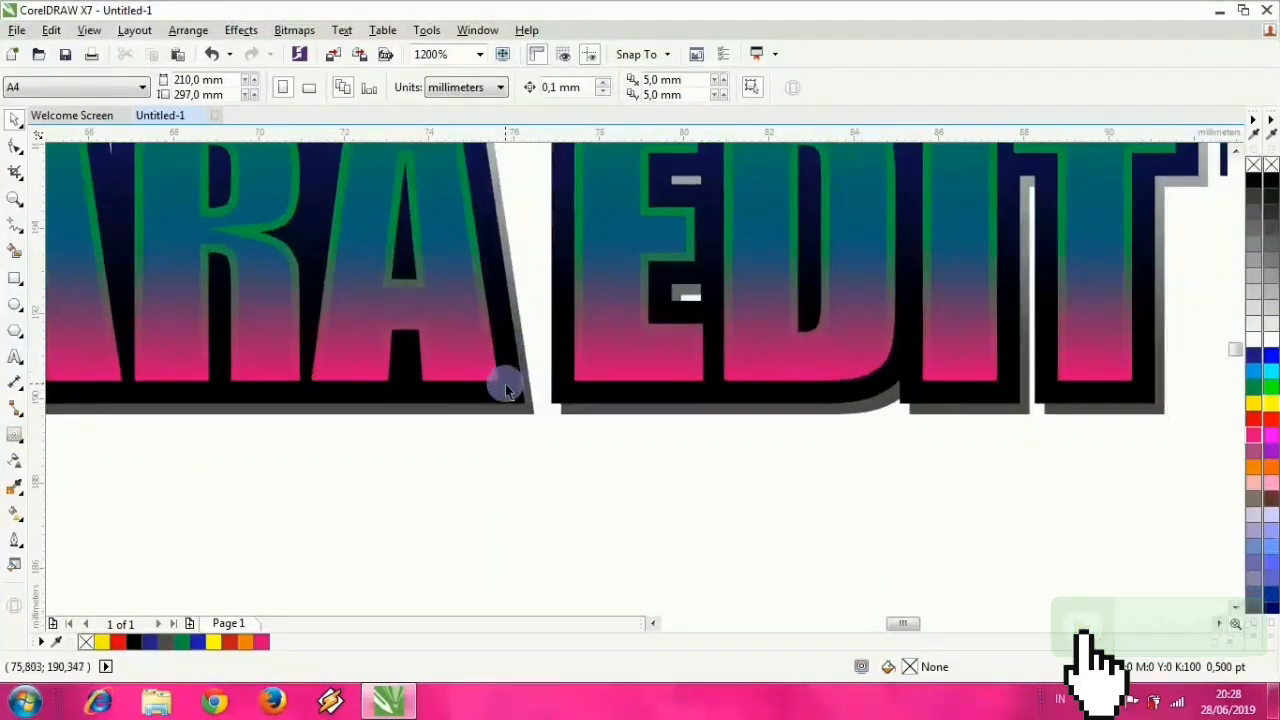
{"action": "scroll", "coordinate": [505, 385], "scroll_direction": "up", "scroll_amount": 1}
{"action": "left_click", "coordinate": [498, 370]}
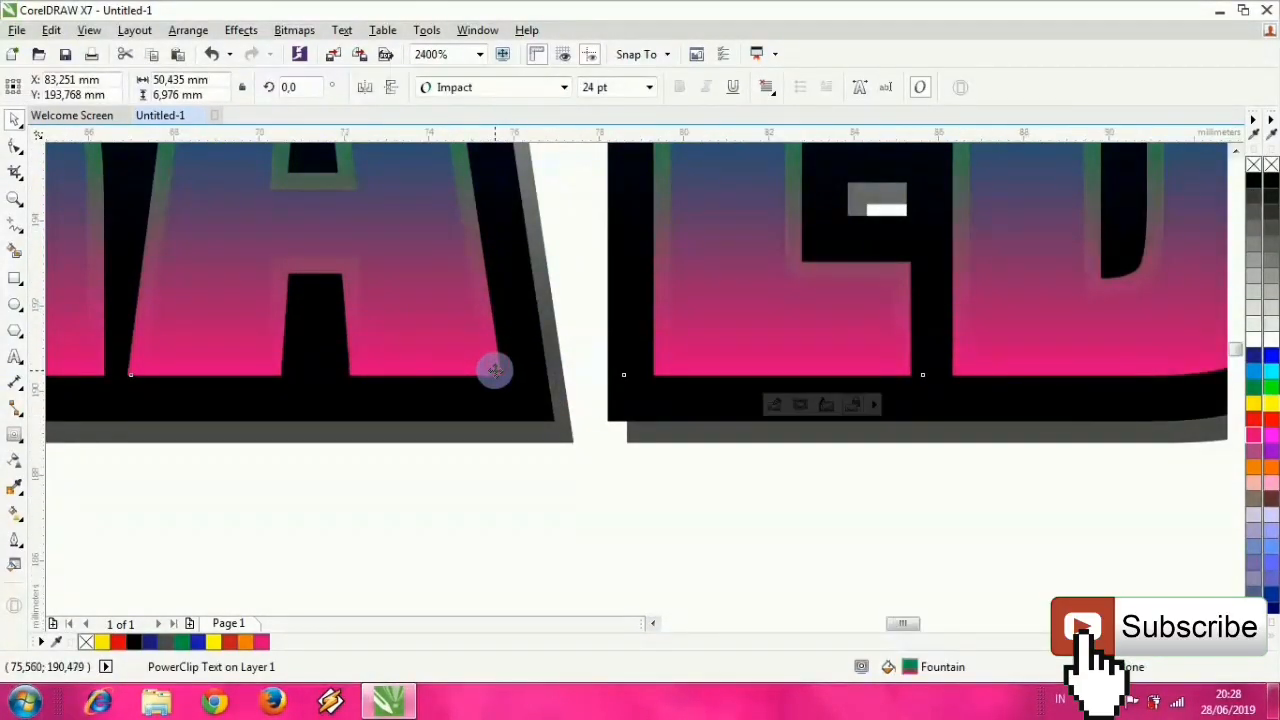
{"action": "scroll", "coordinate": [494, 364], "scroll_direction": "down", "scroll_amount": 1}
{"action": "scroll", "coordinate": [470, 358], "scroll_direction": "up", "scroll_amount": 1}
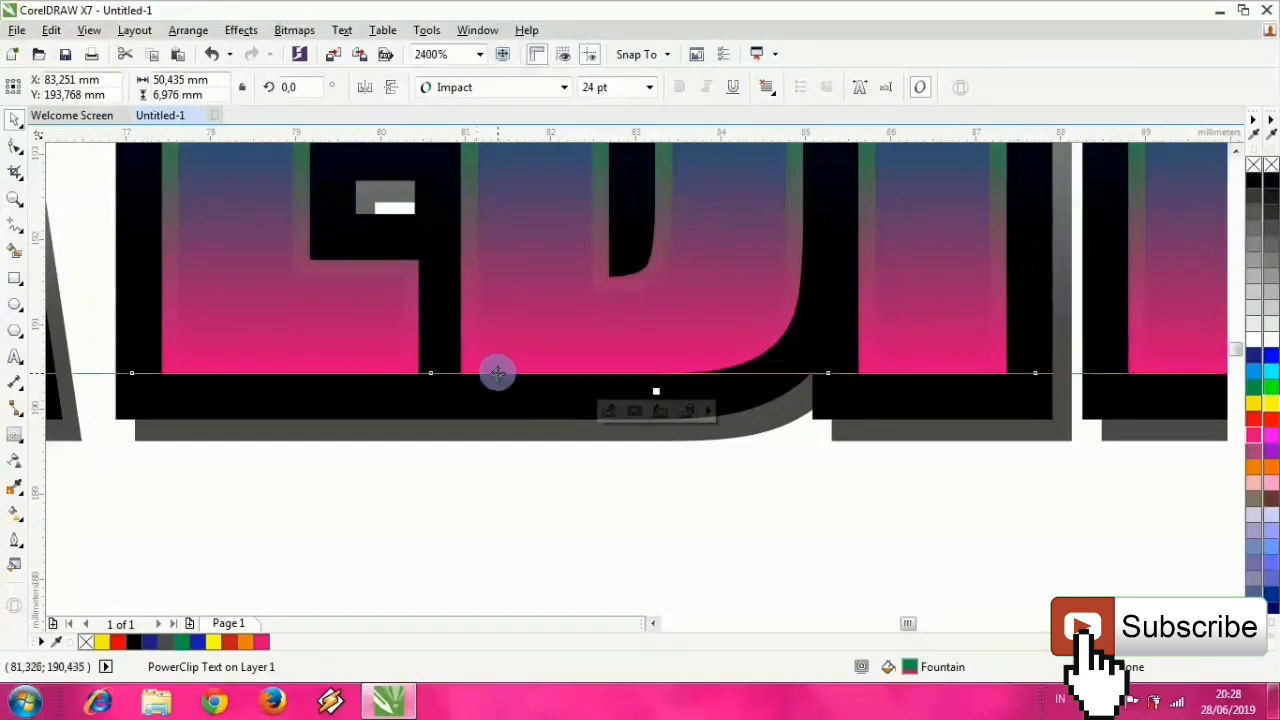
{"action": "scroll", "coordinate": [497, 371], "scroll_direction": "up", "scroll_amount": 1}
{"action": "scroll", "coordinate": [345, 305], "scroll_direction": "down", "scroll_amount": 2}
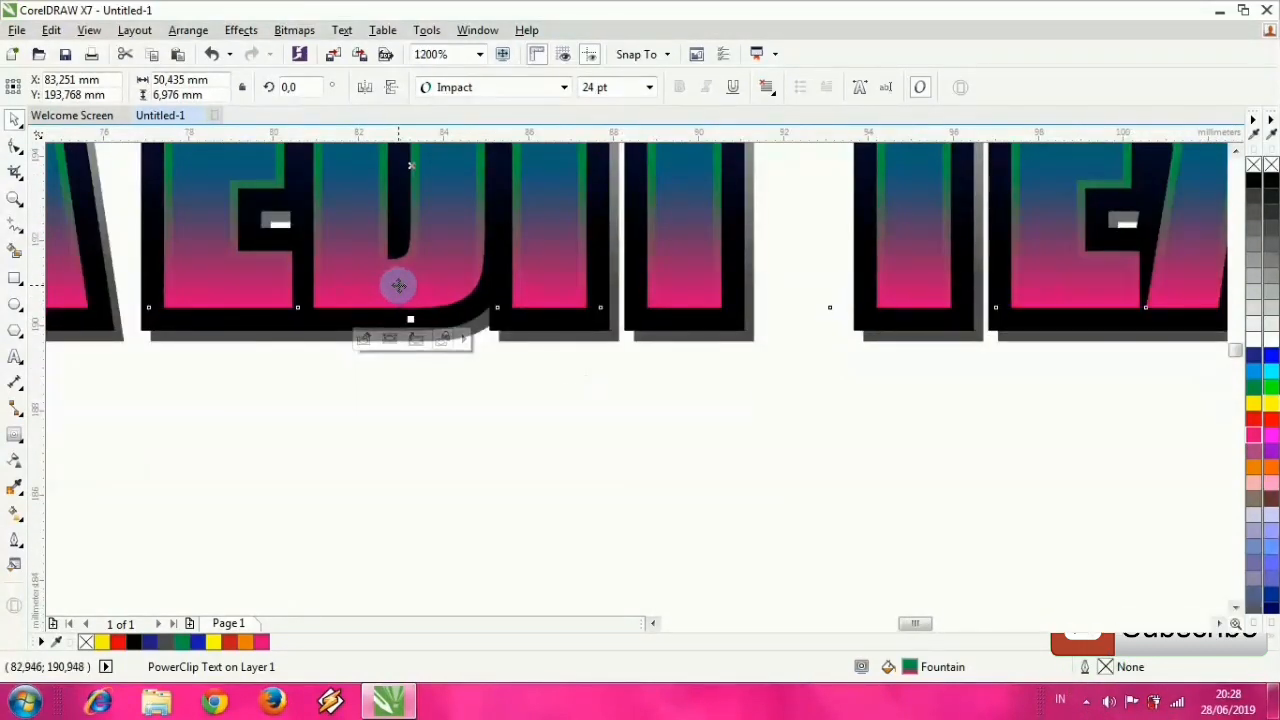
{"action": "left_click_drag", "start_coordinate": [399, 286], "coordinate": [383, 445]}
{"action": "scroll", "coordinate": [413, 386], "scroll_direction": "down", "scroll_amount": 1}
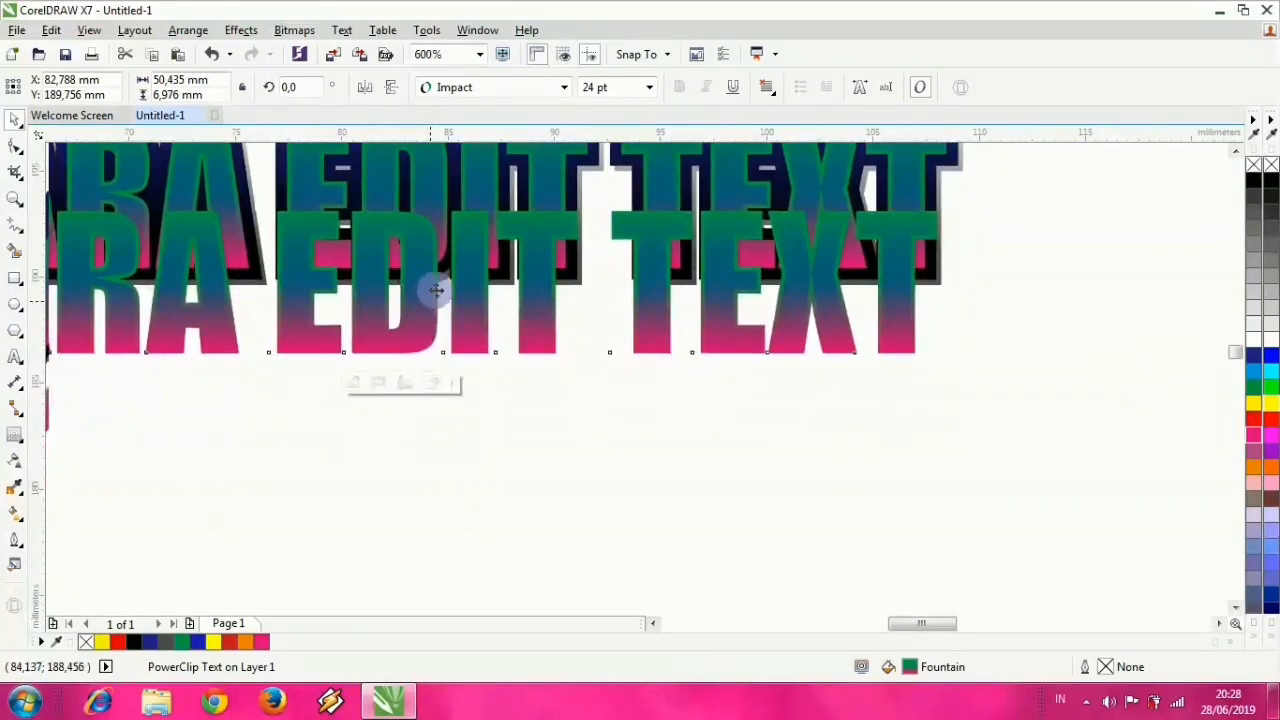
{"action": "left_click_drag", "start_coordinate": [418, 316], "coordinate": [429, 396]}
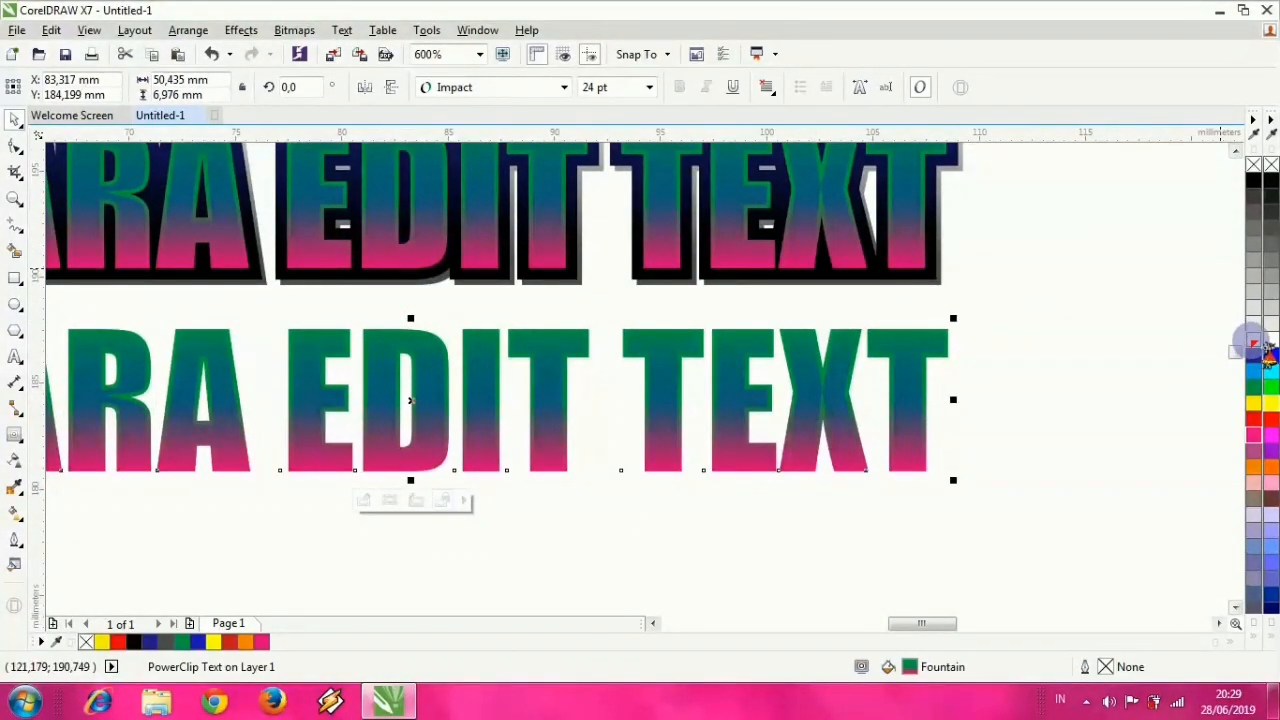
Step: Fill the copied text white and move it up over the original's lower part, at about X 82.7 mm, Y 188.2 mm
{"action": "left_click", "coordinate": [1254, 341]}
{"action": "left_click_drag", "start_coordinate": [759, 349], "coordinate": [635, 227]}
{"action": "scroll", "coordinate": [754, 243], "scroll_direction": "up", "scroll_amount": 1}
{"action": "left_click_drag", "start_coordinate": [814, 262], "coordinate": [686, 294]}
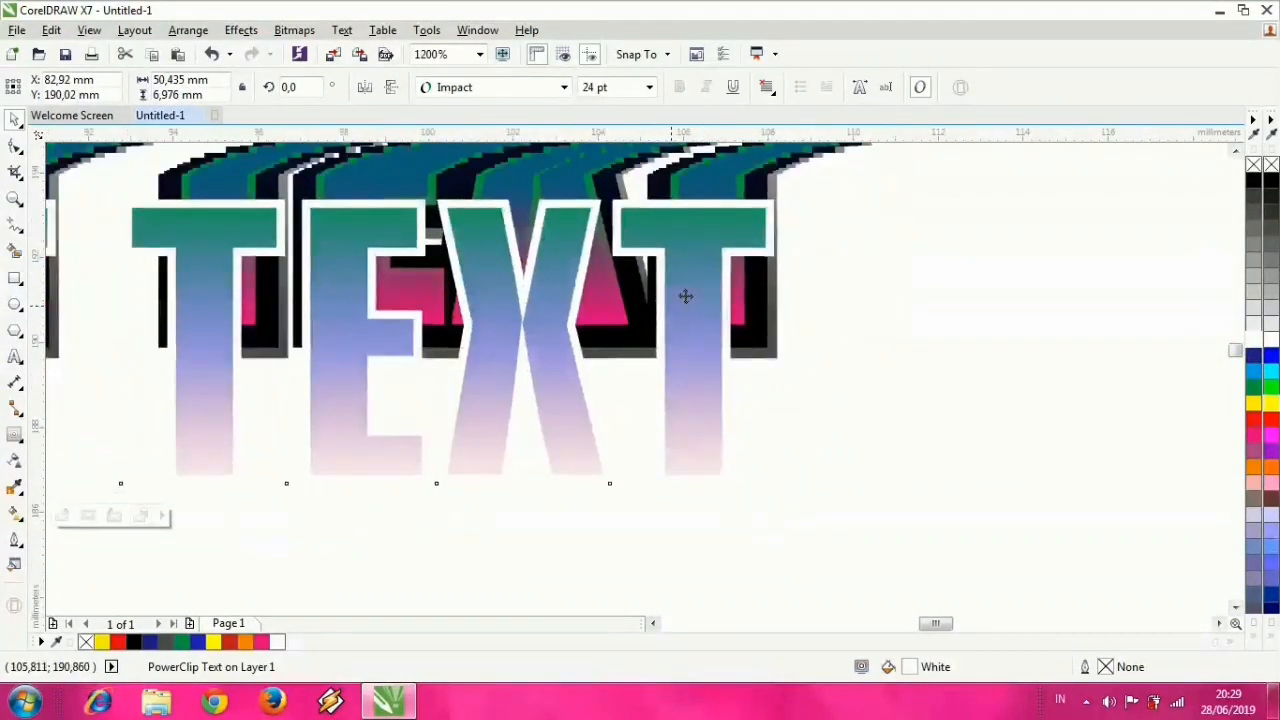
{"action": "left_click_drag", "start_coordinate": [704, 252], "coordinate": [639, 252]}
{"action": "left_click_drag", "start_coordinate": [690, 210], "coordinate": [652, 338]}
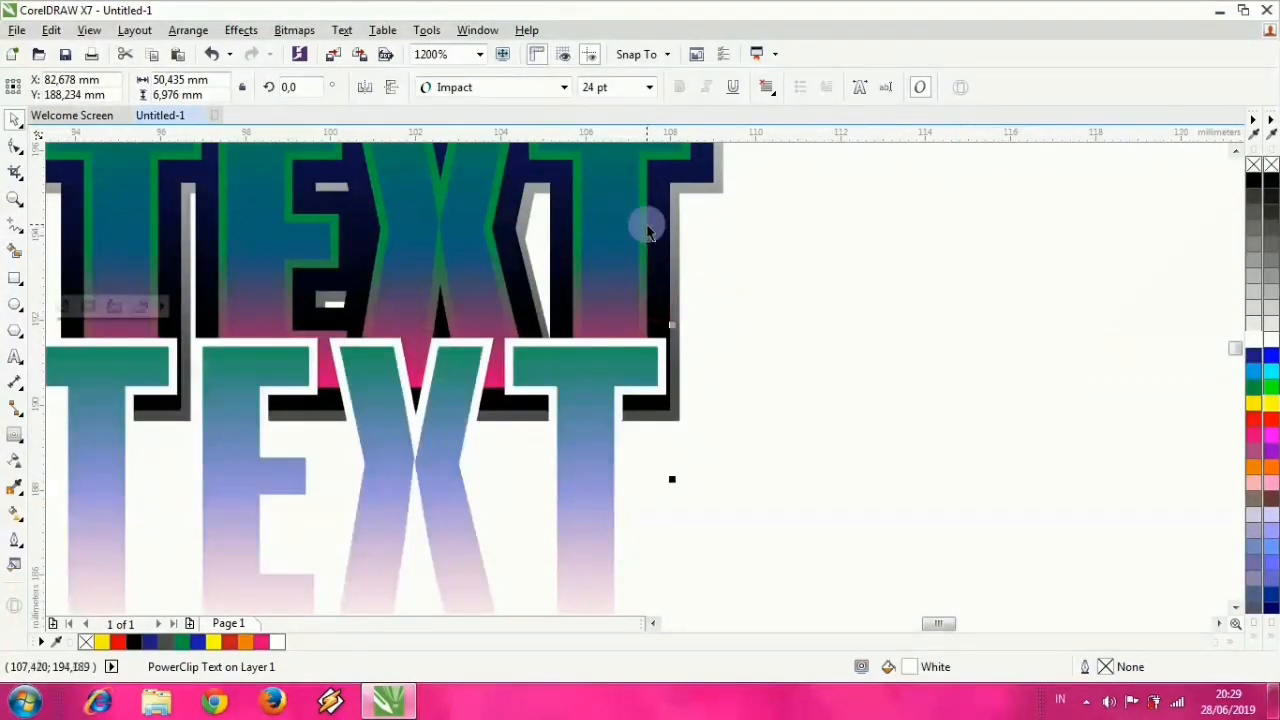
{"action": "scroll", "coordinate": [643, 242], "scroll_direction": "up", "scroll_amount": 2}
{"action": "scroll", "coordinate": [641, 250], "scroll_direction": "down", "scroll_amount": 2}
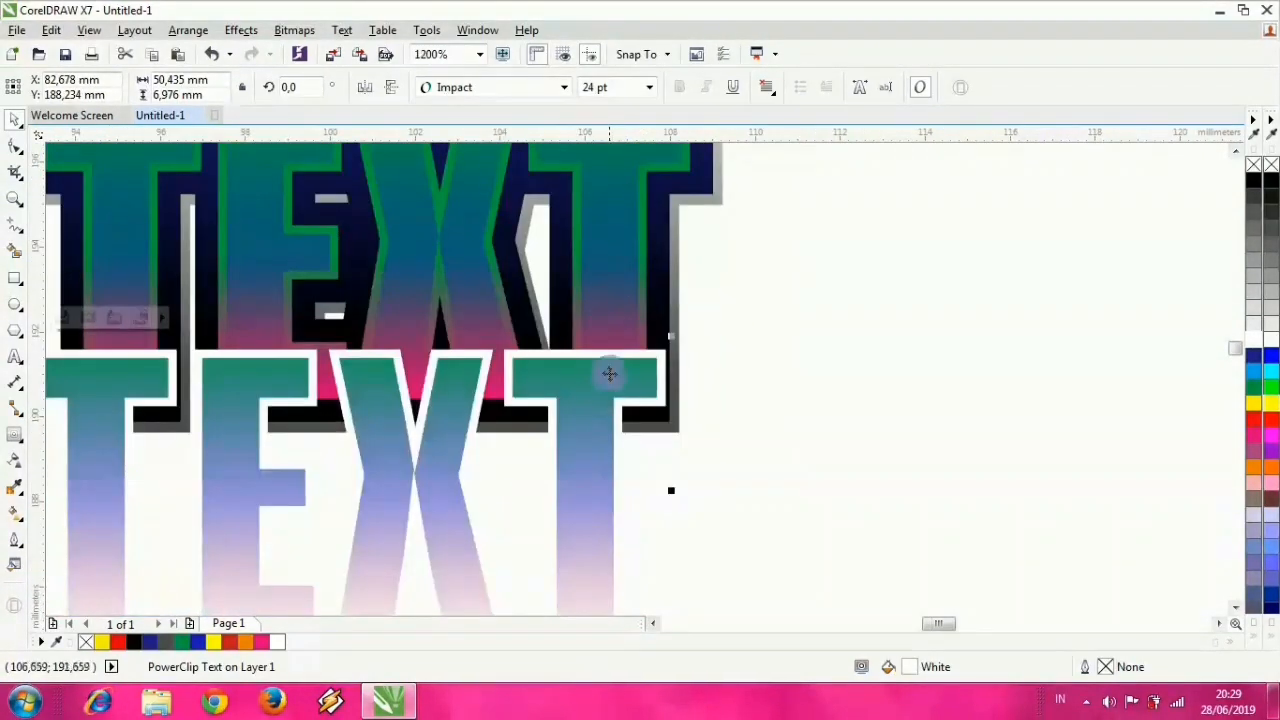
Step: Try sending the white-filled copy behind everything else on the layer
{"action": "right_click", "coordinate": [642, 368]}
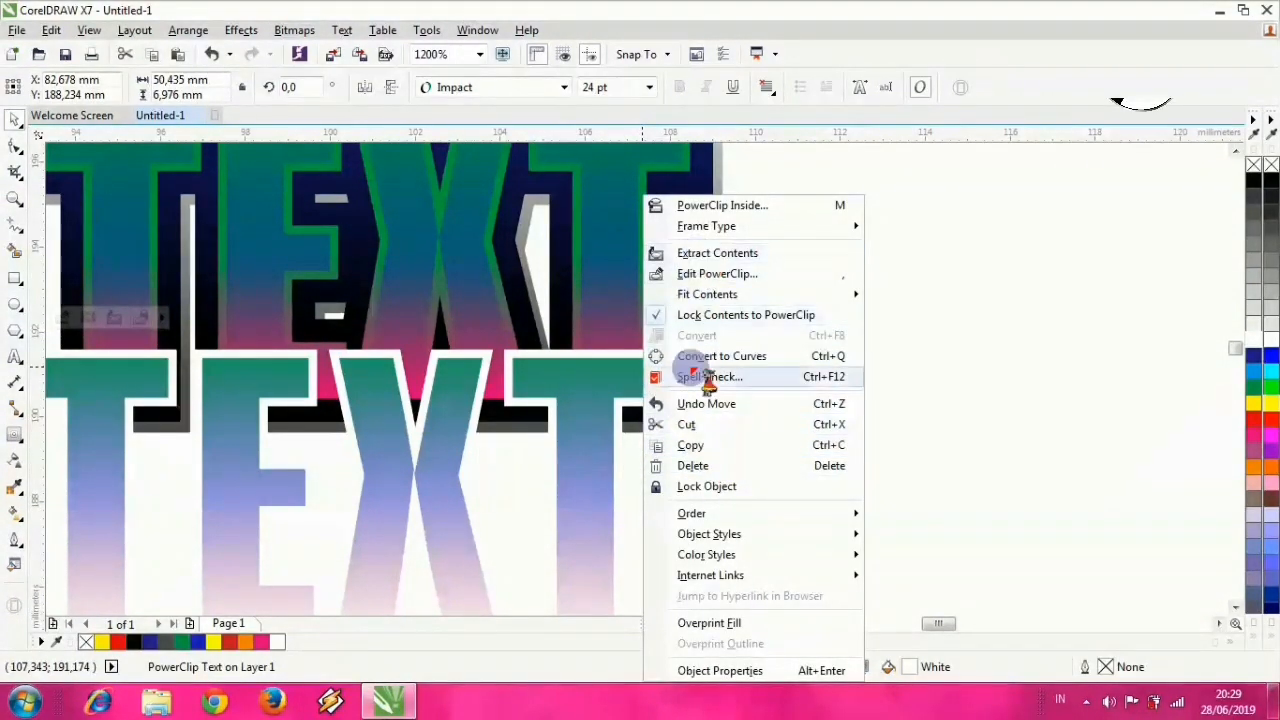
{"action": "mouse_move", "coordinate": [788, 518]}
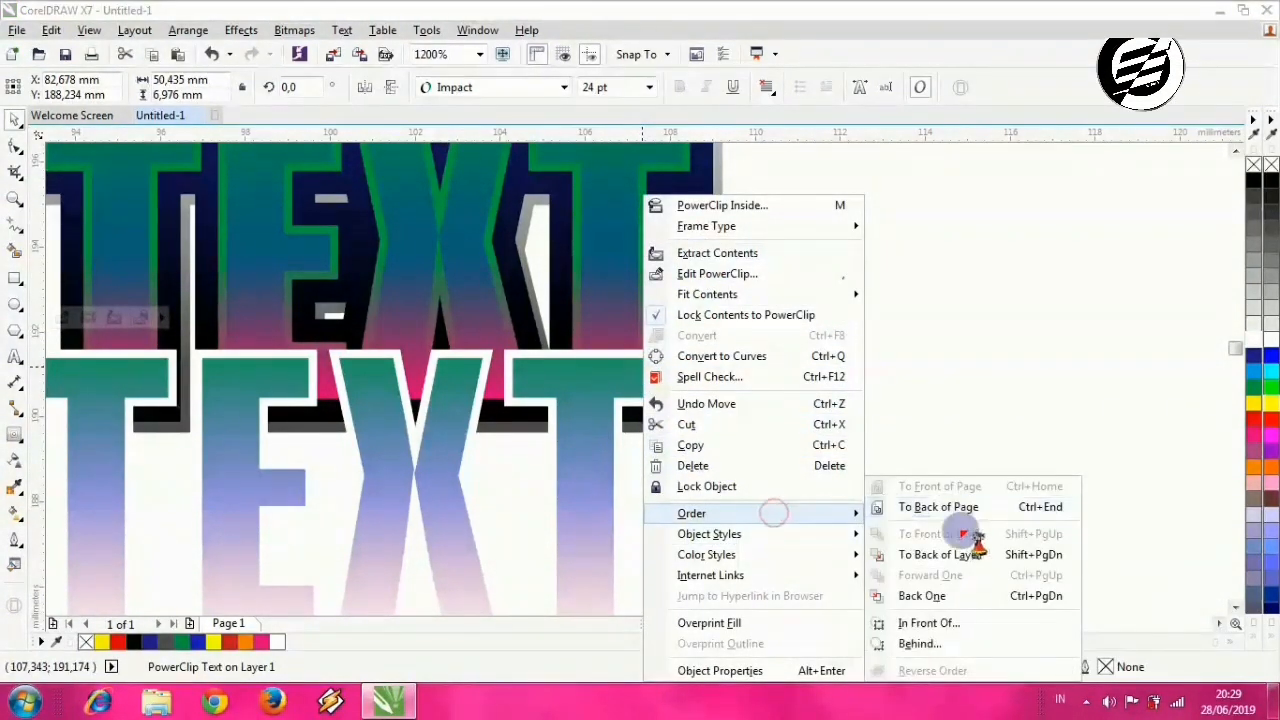
{"action": "left_click", "coordinate": [1040, 556]}
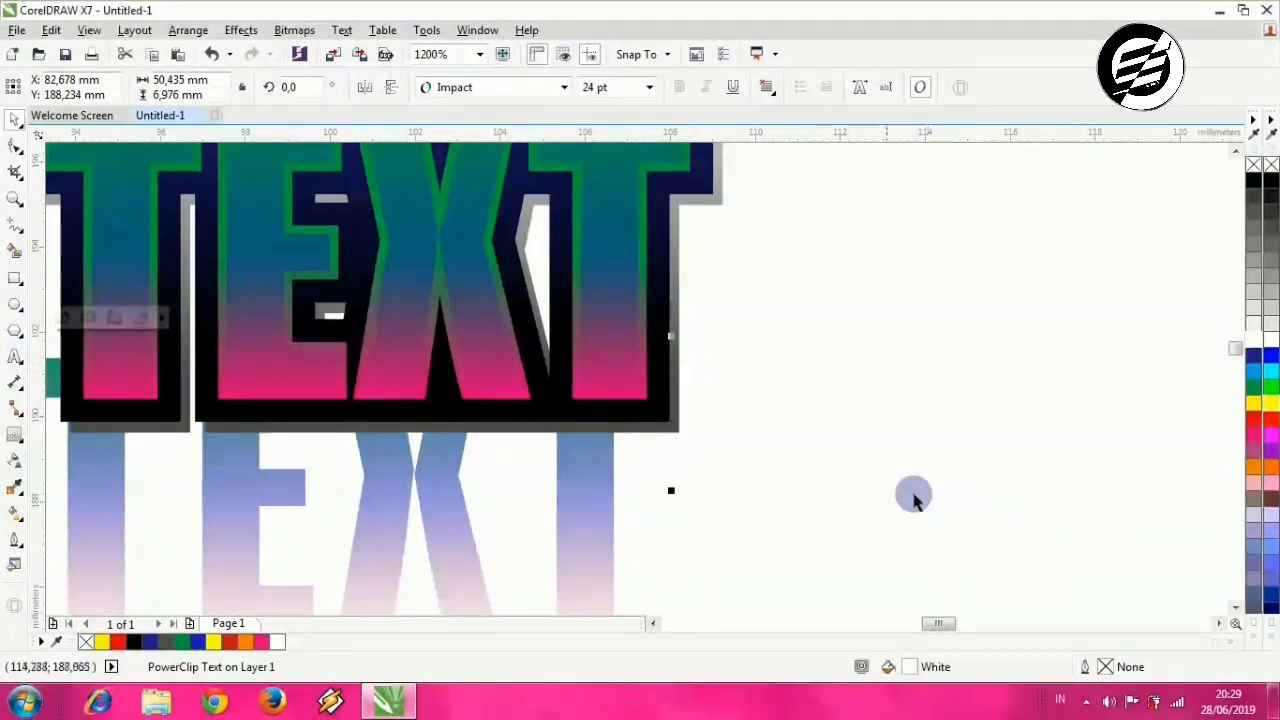
{"action": "left_click", "coordinate": [726, 447]}
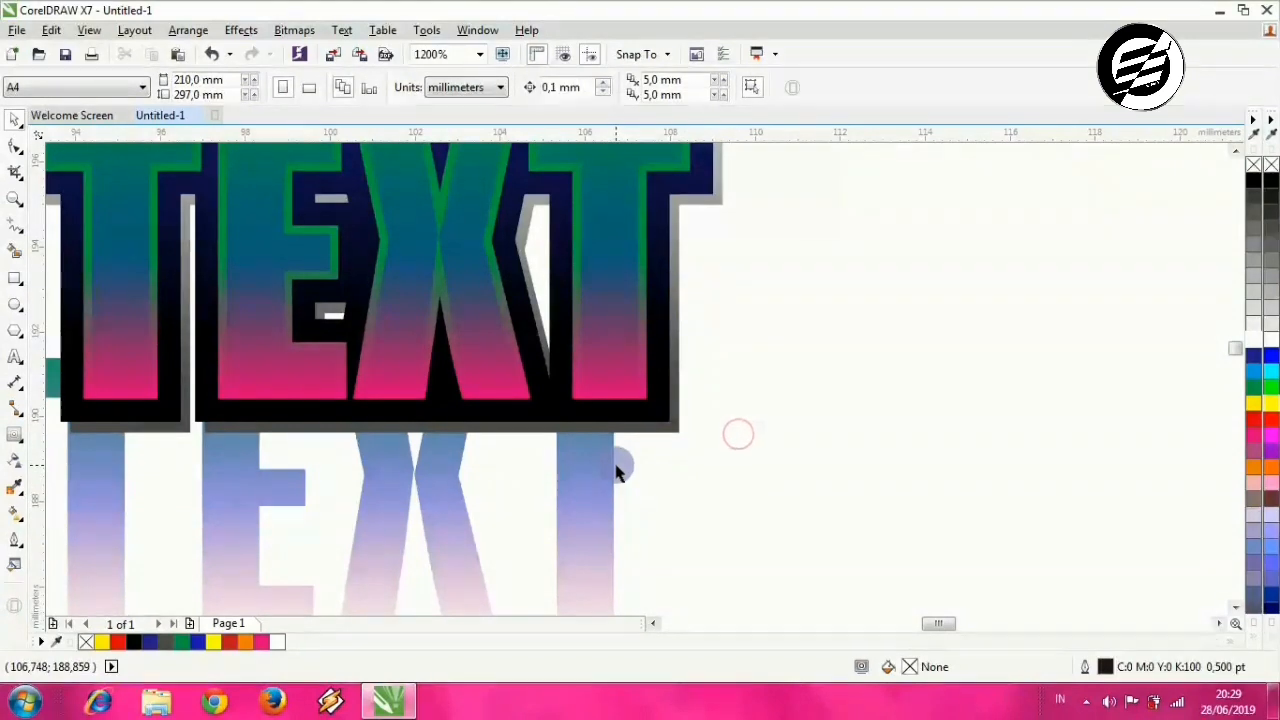
{"action": "left_click", "coordinate": [617, 468]}
Step: Send the white-filled PowerClip text to the back of the layer
{"action": "right_click", "coordinate": [607, 392]}
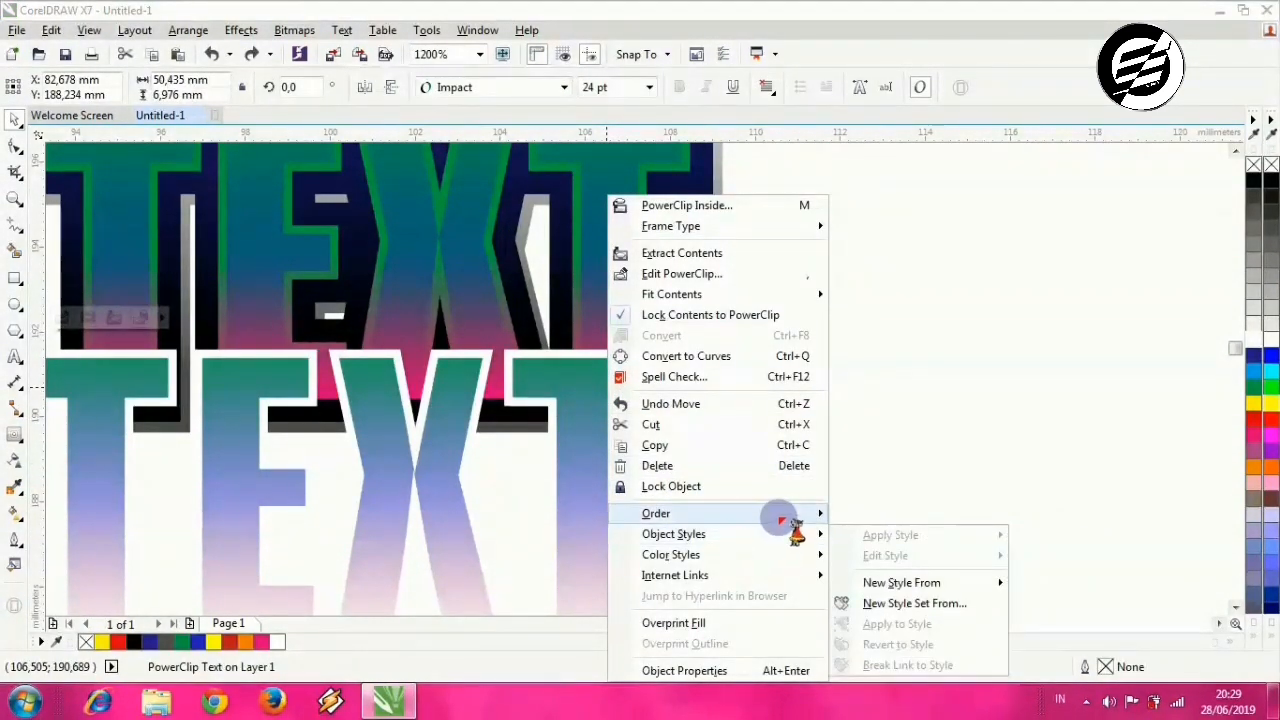
{"action": "mouse_move", "coordinate": [808, 518]}
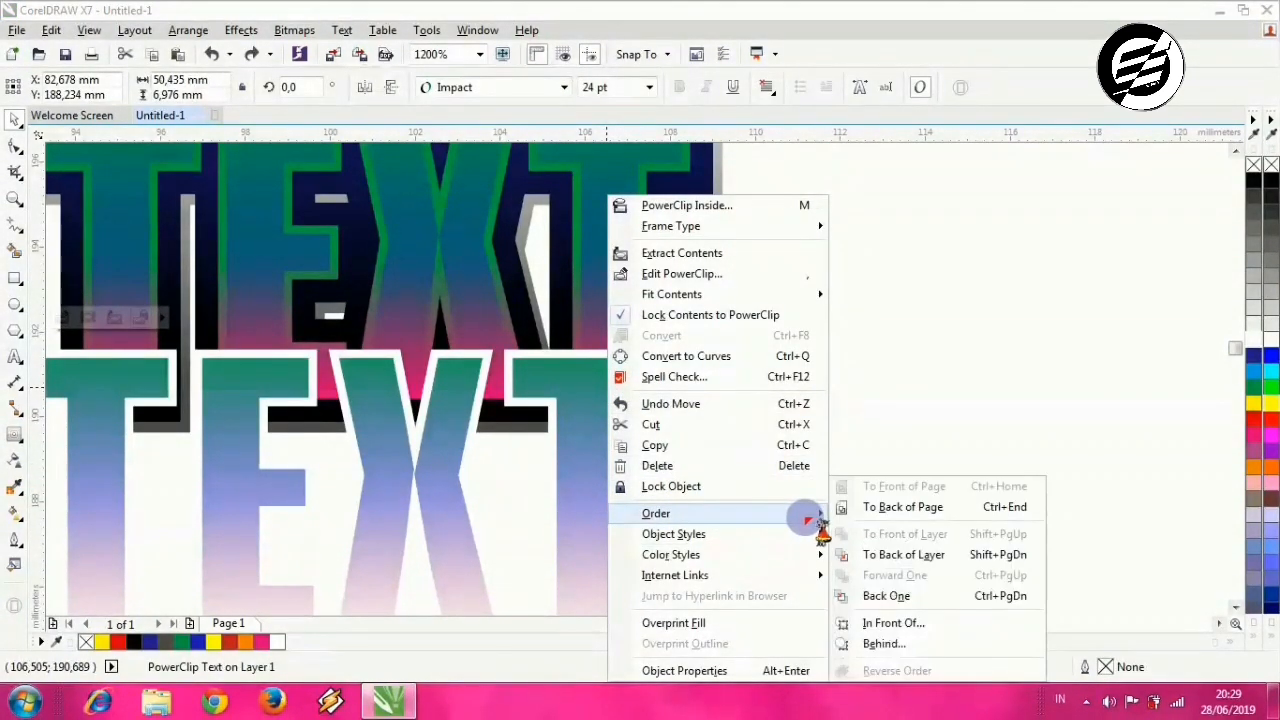
{"action": "left_click", "coordinate": [905, 554]}
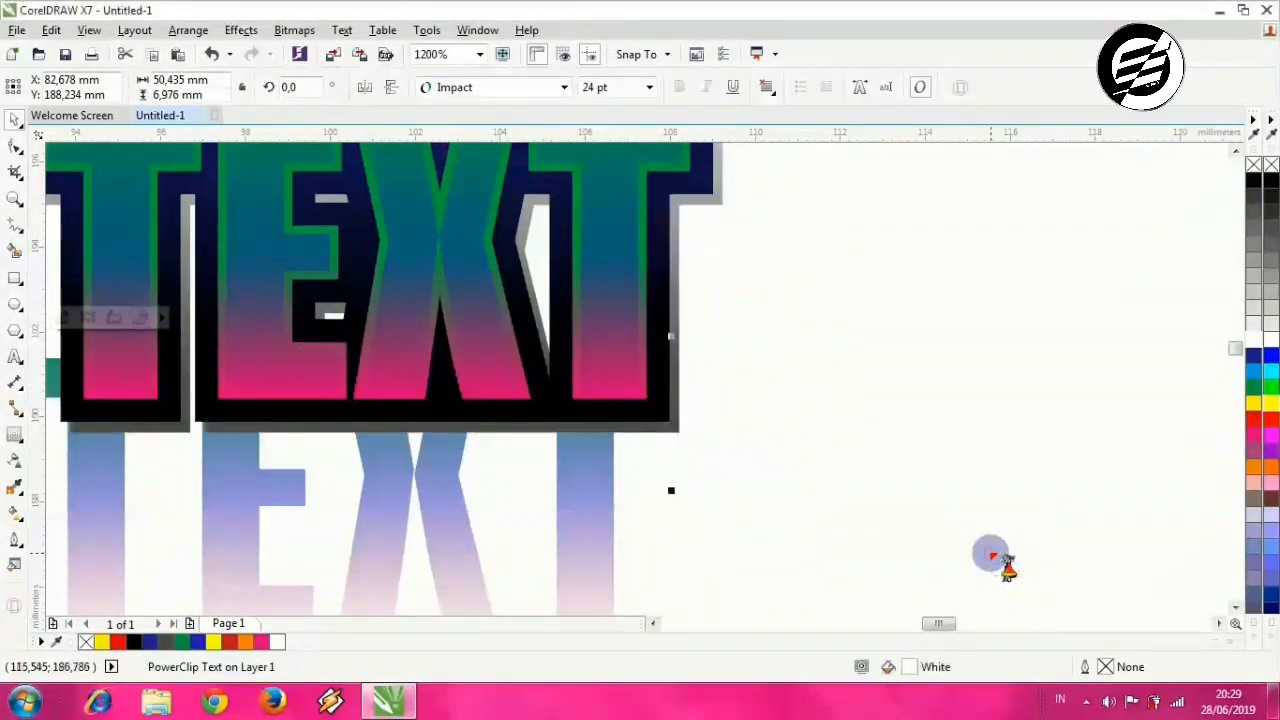
Step: Move the white-filled PowerClip text up to about X 82.9 mm, Y 190.0 mm and bring it to the front of the layer
{"action": "scroll", "coordinate": [629, 420], "scroll_direction": "down", "scroll_amount": 2}
{"action": "left_click", "coordinate": [757, 374]}
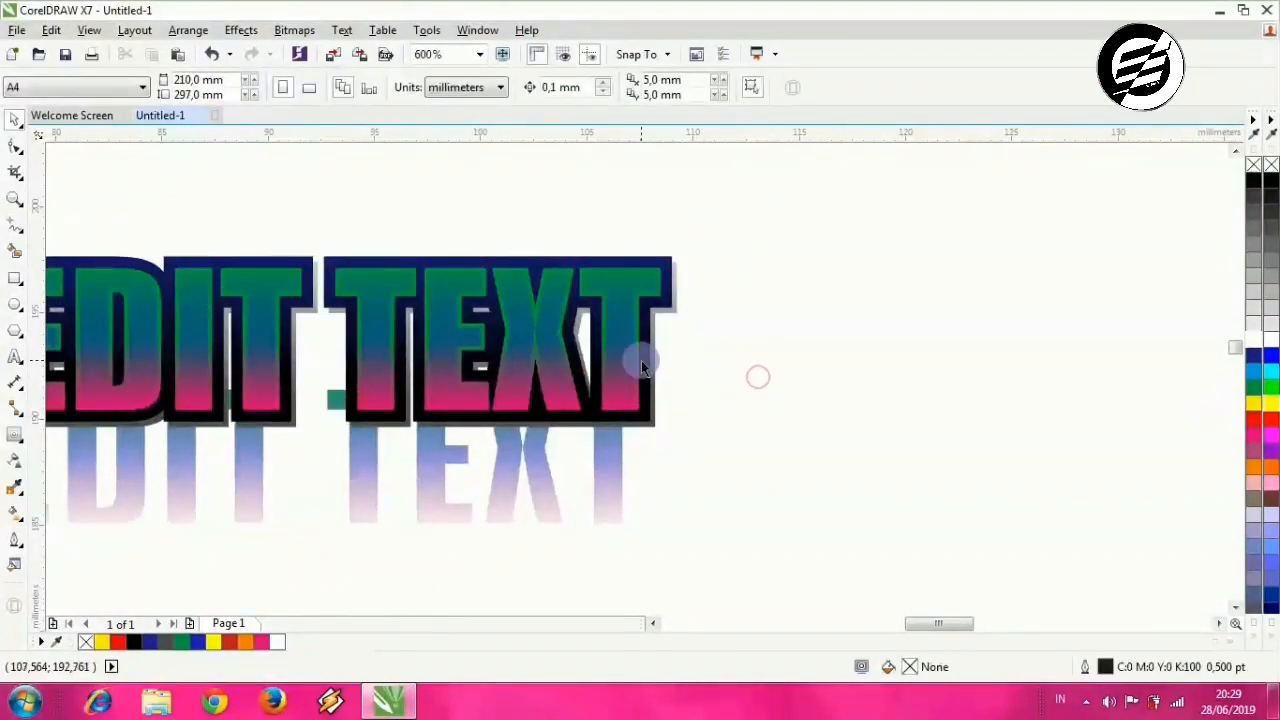
{"action": "left_click", "coordinate": [730, 376]}
{"action": "scroll", "coordinate": [640, 432], "scroll_direction": "up", "scroll_amount": 2}
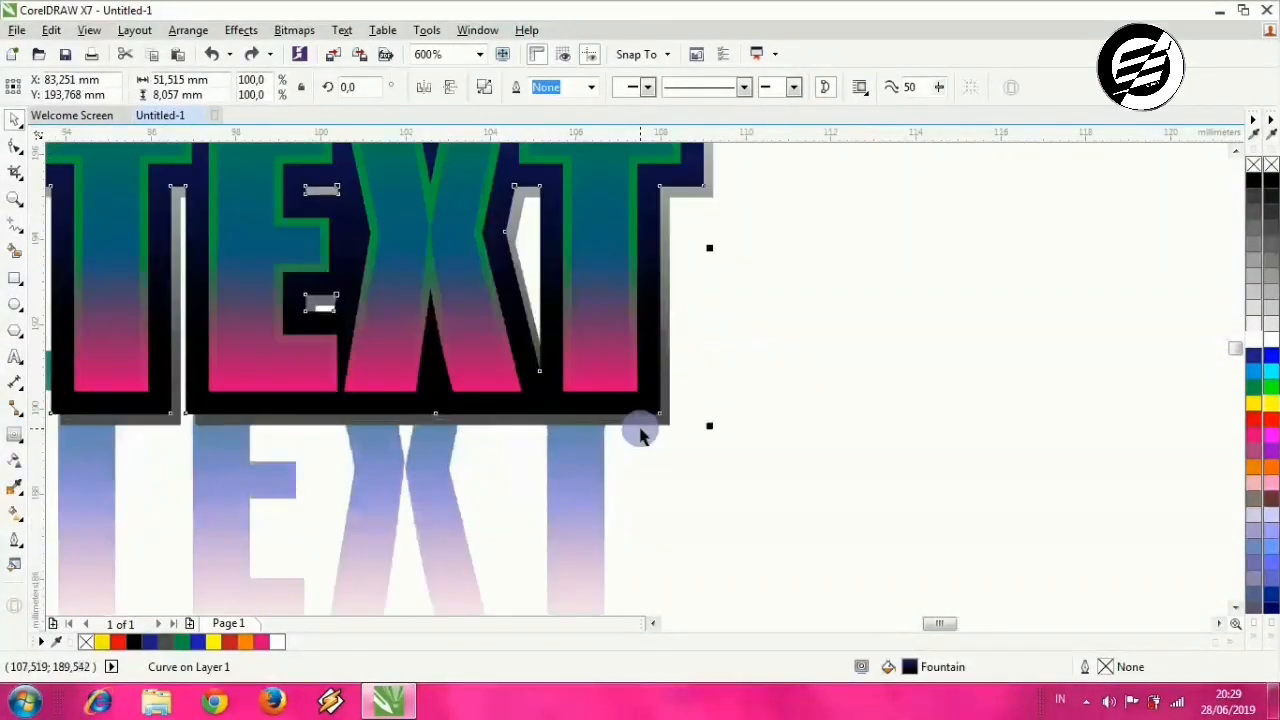
{"action": "left_click", "coordinate": [594, 307]}
{"action": "left_click_drag", "start_coordinate": [588, 476], "coordinate": [596, 408]}
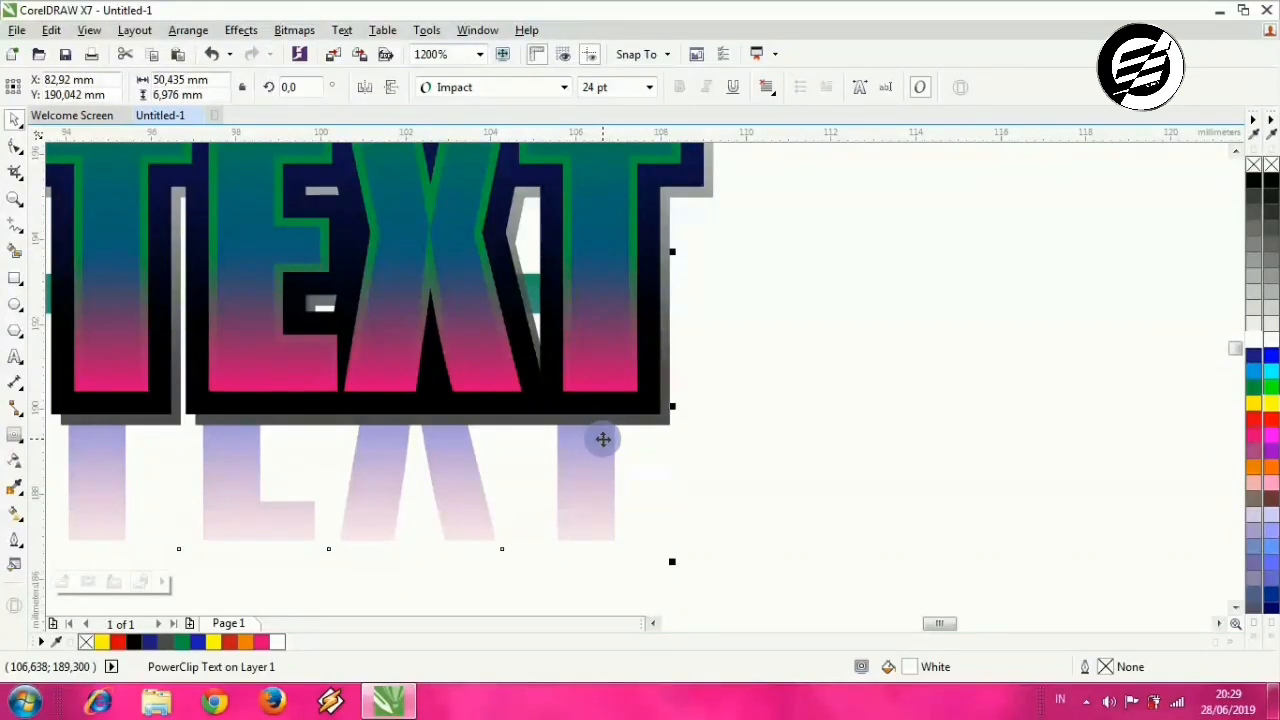
{"action": "right_click", "coordinate": [603, 439]}
{"action": "mouse_move", "coordinate": [690, 514]}
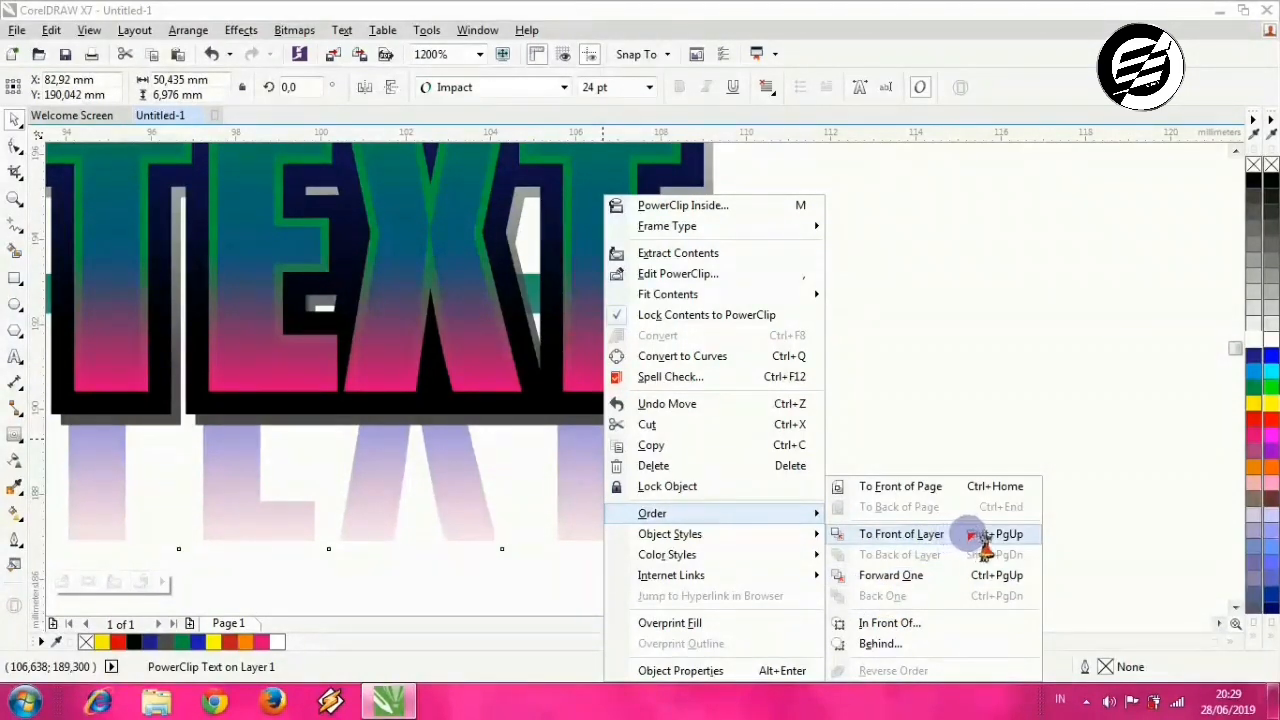
{"action": "left_click", "coordinate": [901, 534]}
{"action": "scroll", "coordinate": [649, 296], "scroll_direction": "down", "scroll_amount": 1}
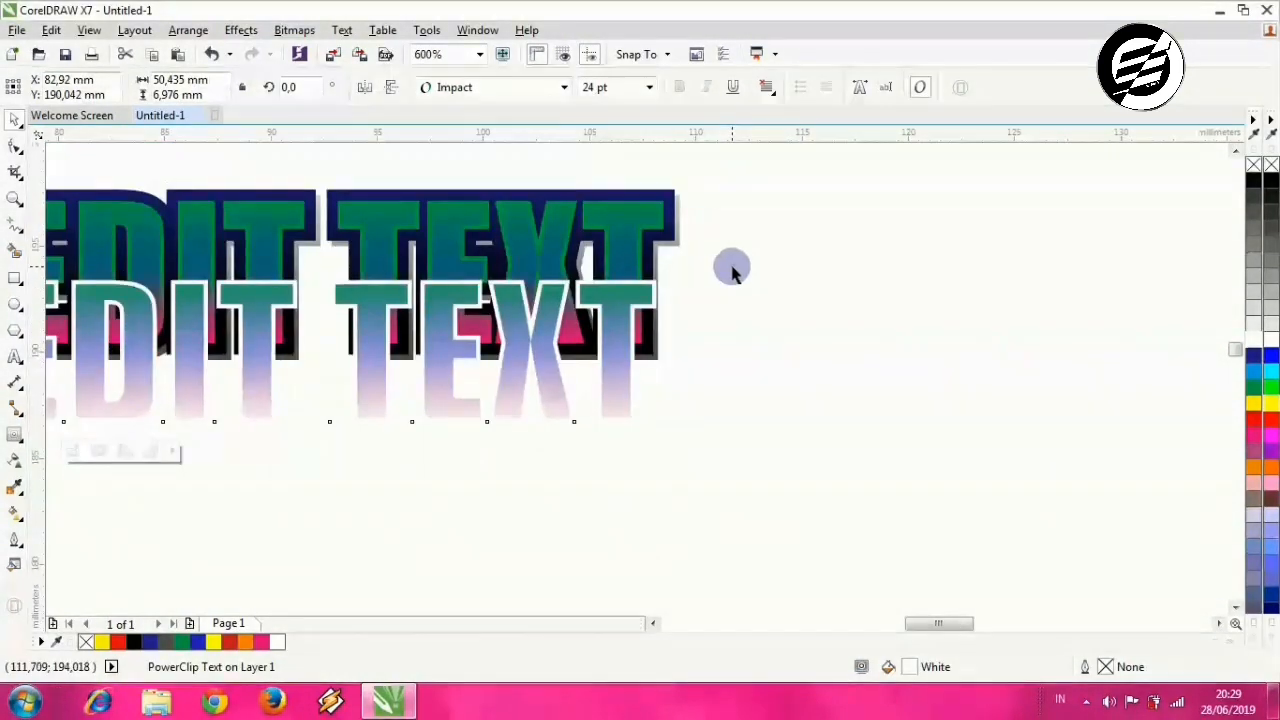
Step: Bring the original gradient-filled PowerClip text to the front of the page
{"action": "left_click", "coordinate": [731, 266]}
{"action": "left_click", "coordinate": [643, 226]}
{"action": "right_click", "coordinate": [634, 211]}
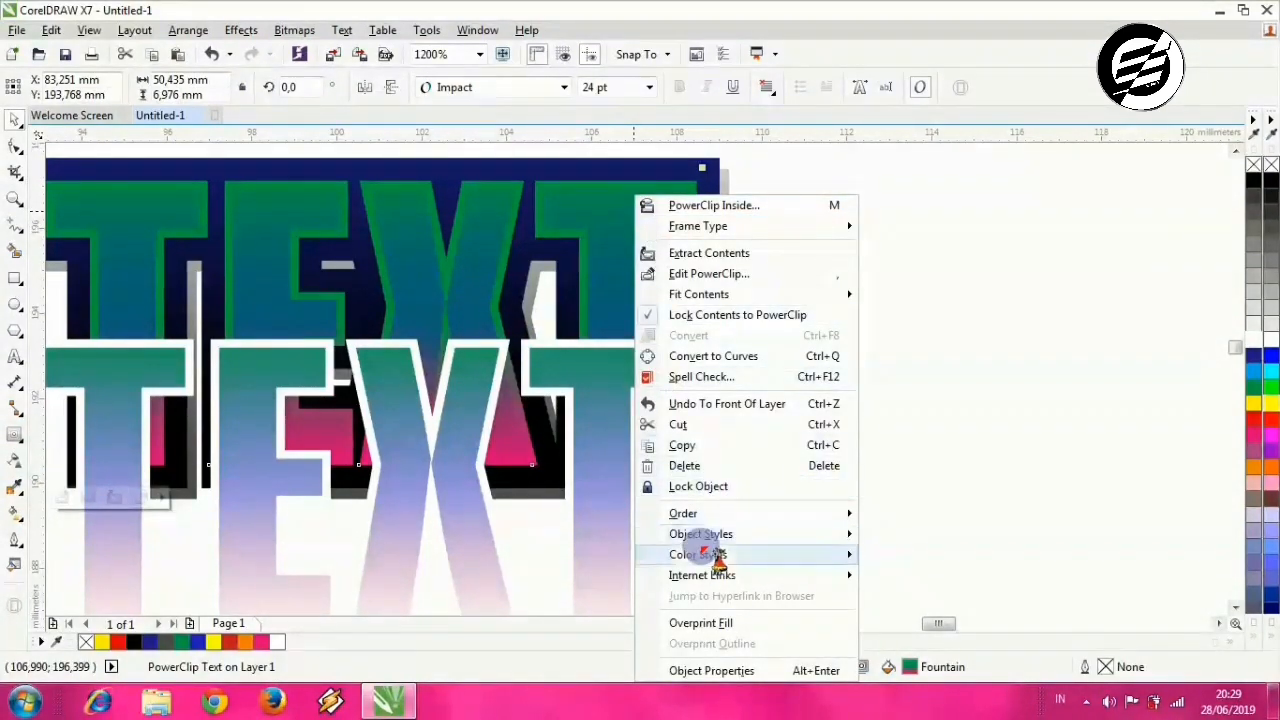
{"action": "mouse_move", "coordinate": [805, 535]}
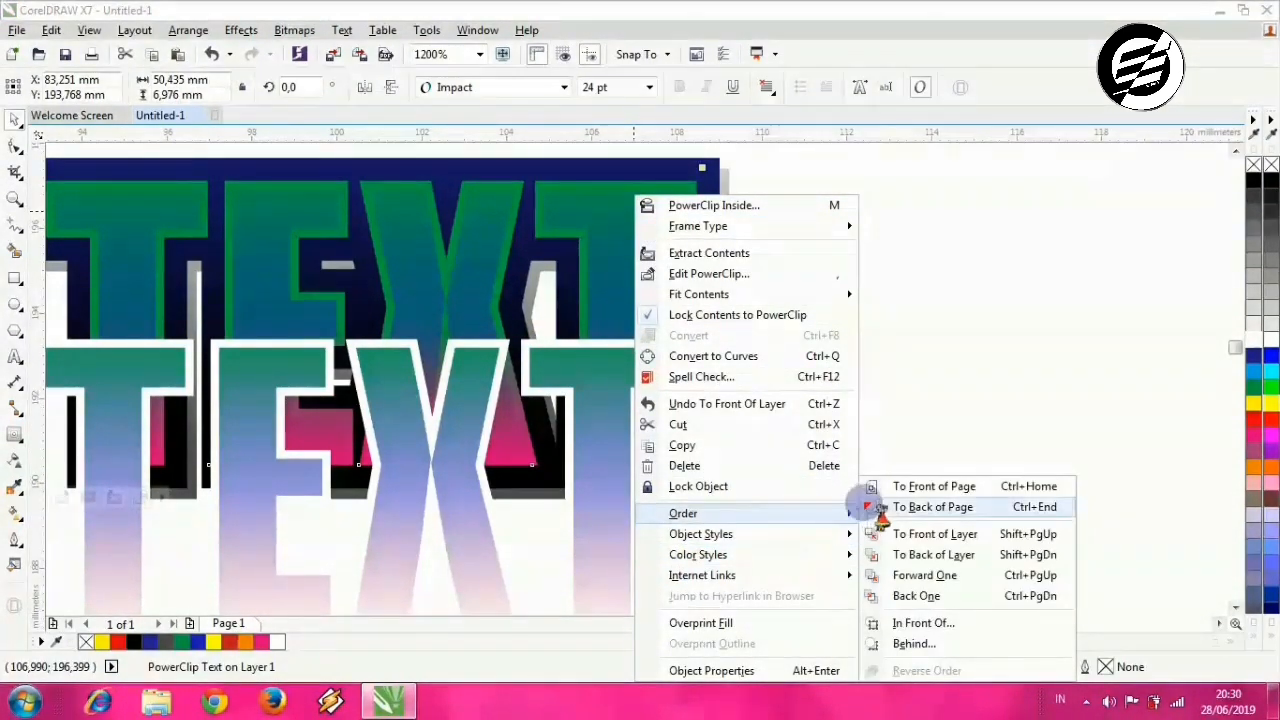
{"action": "left_click", "coordinate": [1026, 490]}
{"action": "left_click", "coordinate": [877, 428]}
Step: Move the white copy up directly under the gradient text with a slight offset, at about X 83.41 mm, Y 193.60 mm
{"action": "left_click_drag", "start_coordinate": [797, 411], "coordinate": [814, 286]}
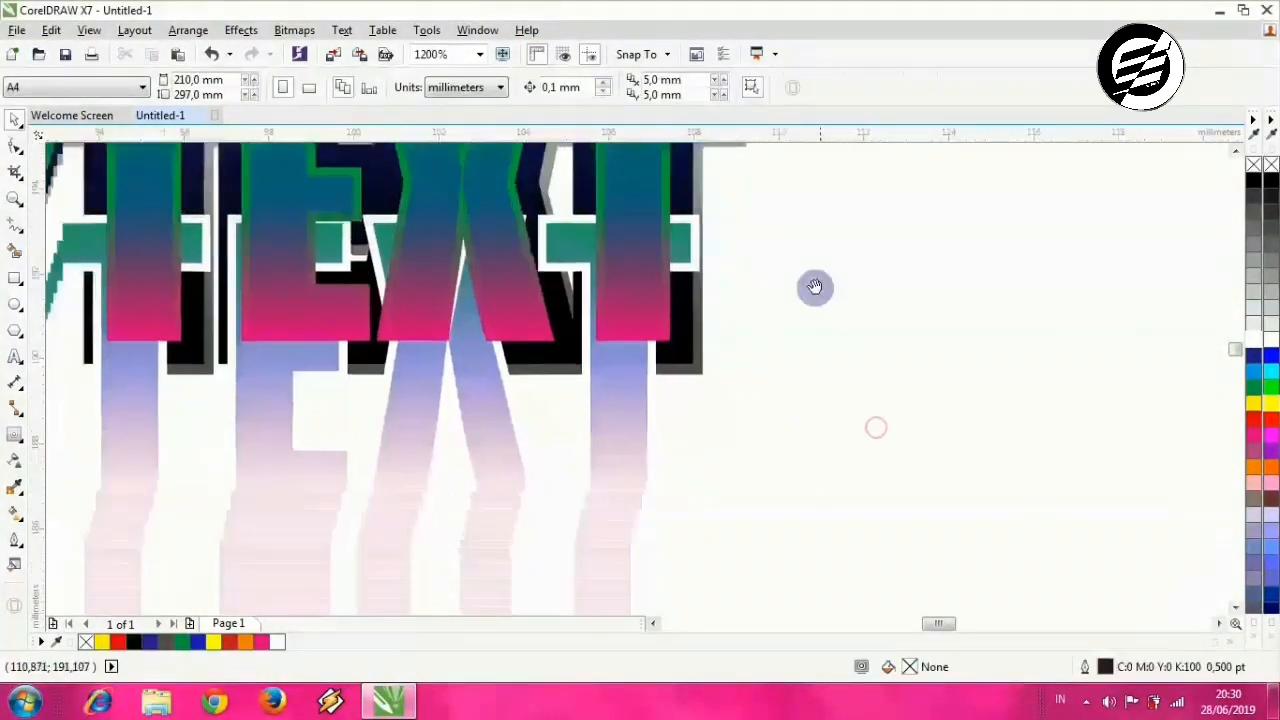
{"action": "left_click_drag", "start_coordinate": [620, 445], "coordinate": [680, 350]}
{"action": "scroll", "coordinate": [680, 350], "scroll_direction": "up", "scroll_amount": 1}
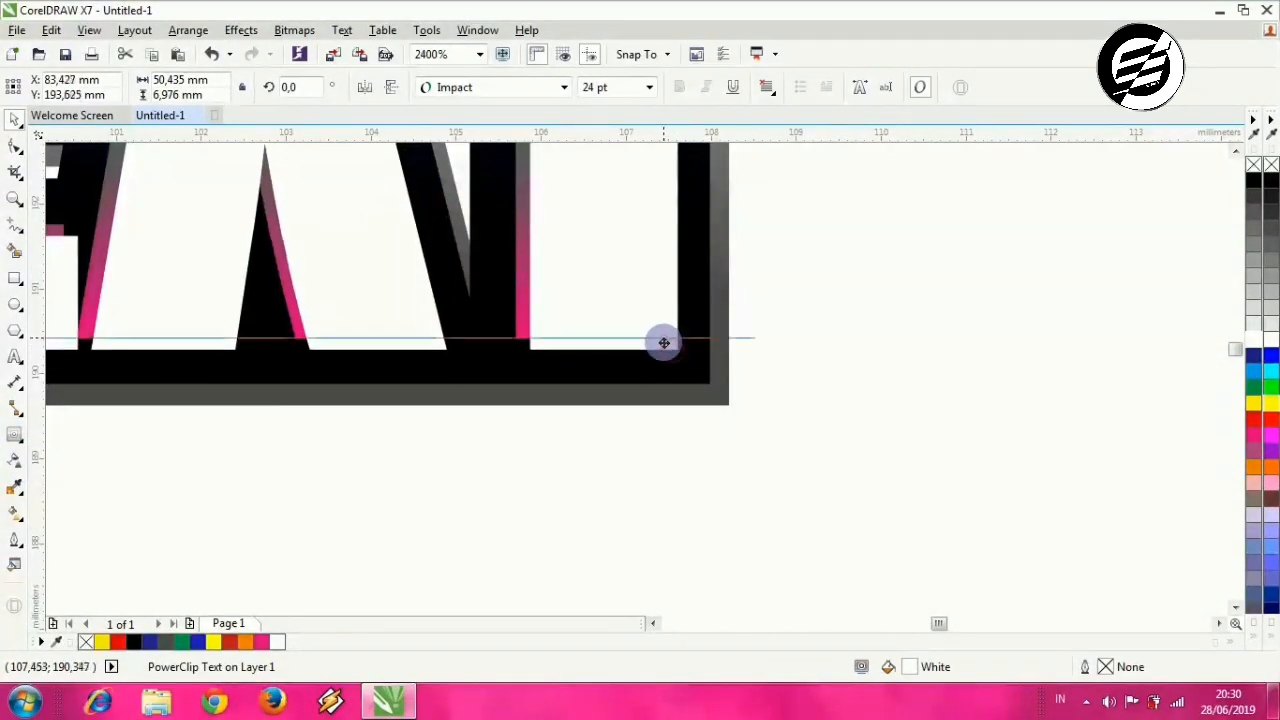
{"action": "scroll", "coordinate": [665, 350], "scroll_direction": "up", "scroll_amount": 1}
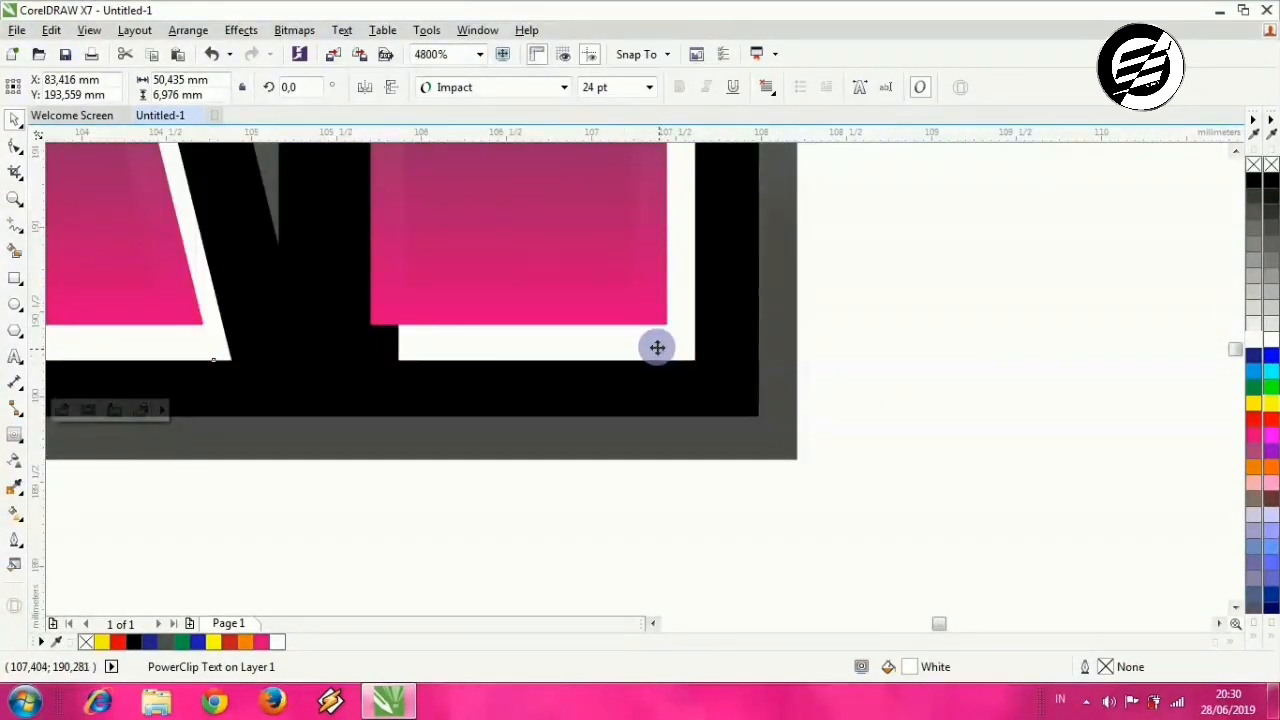
{"action": "left_click_drag", "start_coordinate": [657, 347], "coordinate": [656, 338]}
{"action": "scroll", "coordinate": [806, 329], "scroll_direction": "down", "scroll_amount": 2}
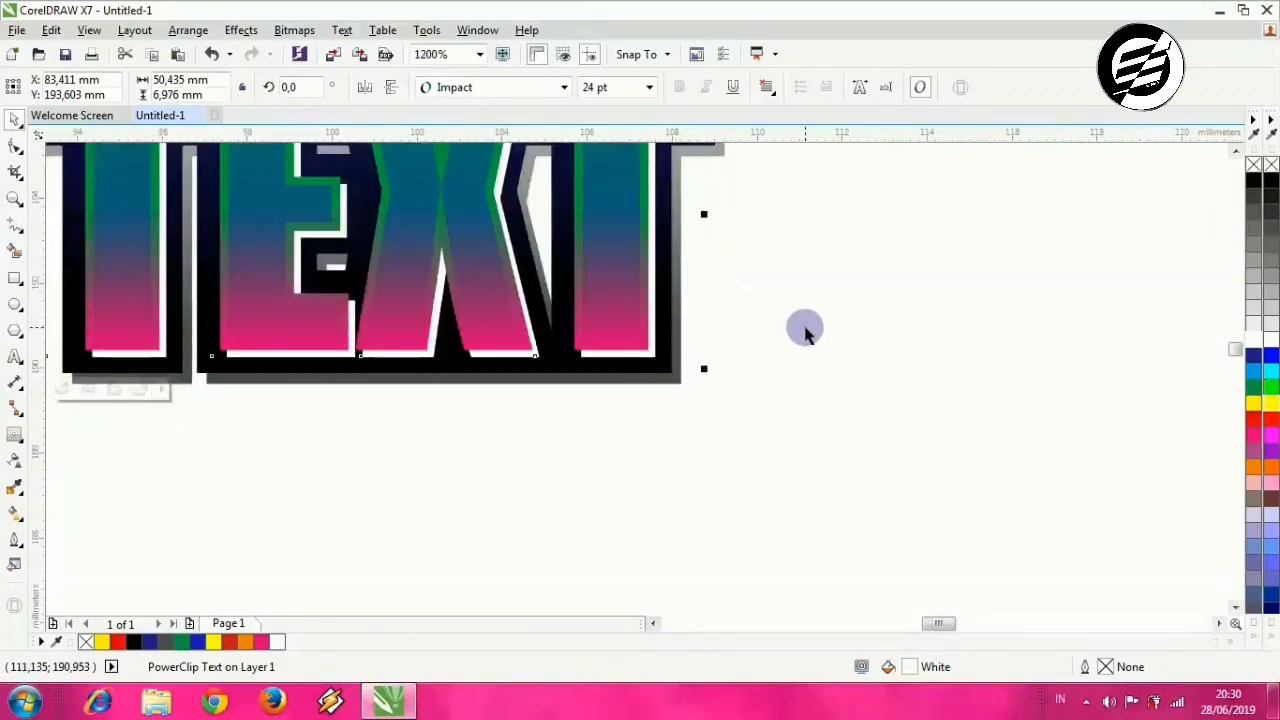
Step: Shift the white copy slightly further up to about X 83.43 mm, Y 193.66 mm to even out the white edge
{"action": "left_click", "coordinate": [806, 329]}
{"action": "scroll", "coordinate": [806, 329], "scroll_direction": "down", "scroll_amount": 1}
{"action": "scroll", "coordinate": [797, 265], "scroll_direction": "up", "scroll_amount": 2}
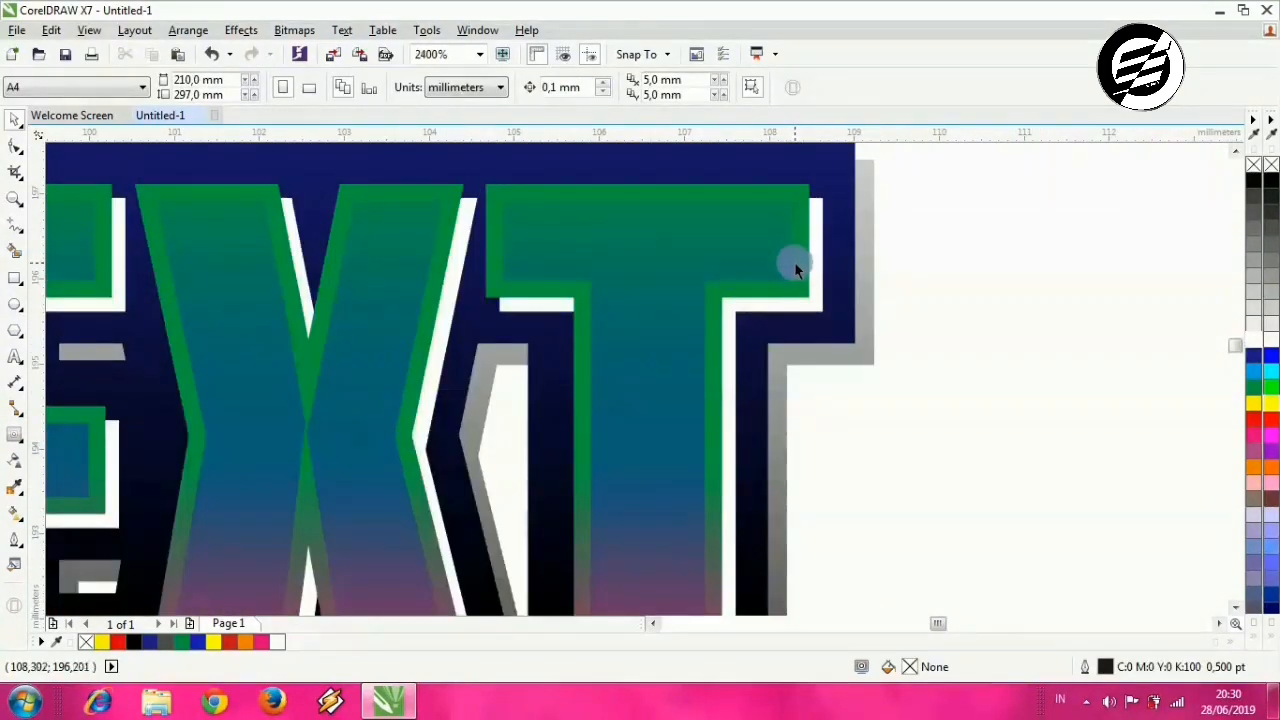
{"action": "scroll", "coordinate": [818, 228], "scroll_direction": "up", "scroll_amount": 1}
{"action": "left_click", "coordinate": [820, 212]}
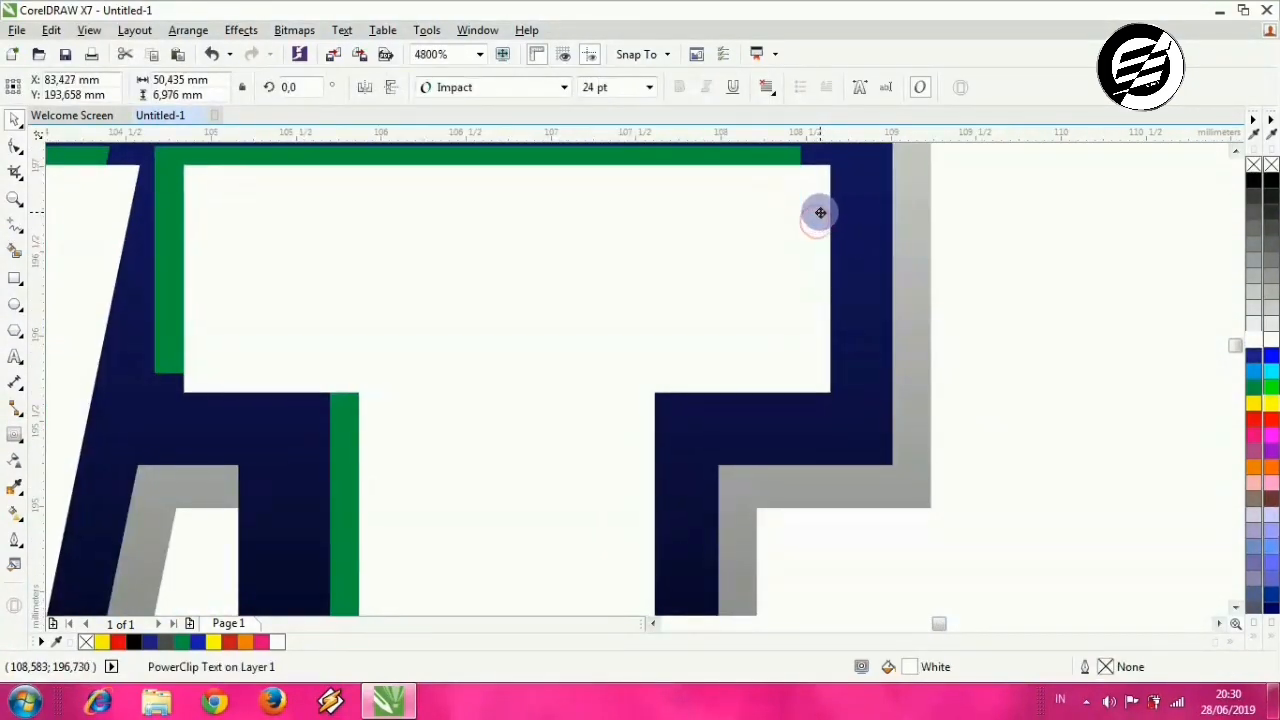
{"action": "scroll", "coordinate": [800, 270], "scroll_direction": "down", "scroll_amount": 1}
{"action": "scroll", "coordinate": [860, 340], "scroll_direction": "down", "scroll_amount": 1}
{"action": "left_click", "coordinate": [938, 366]}
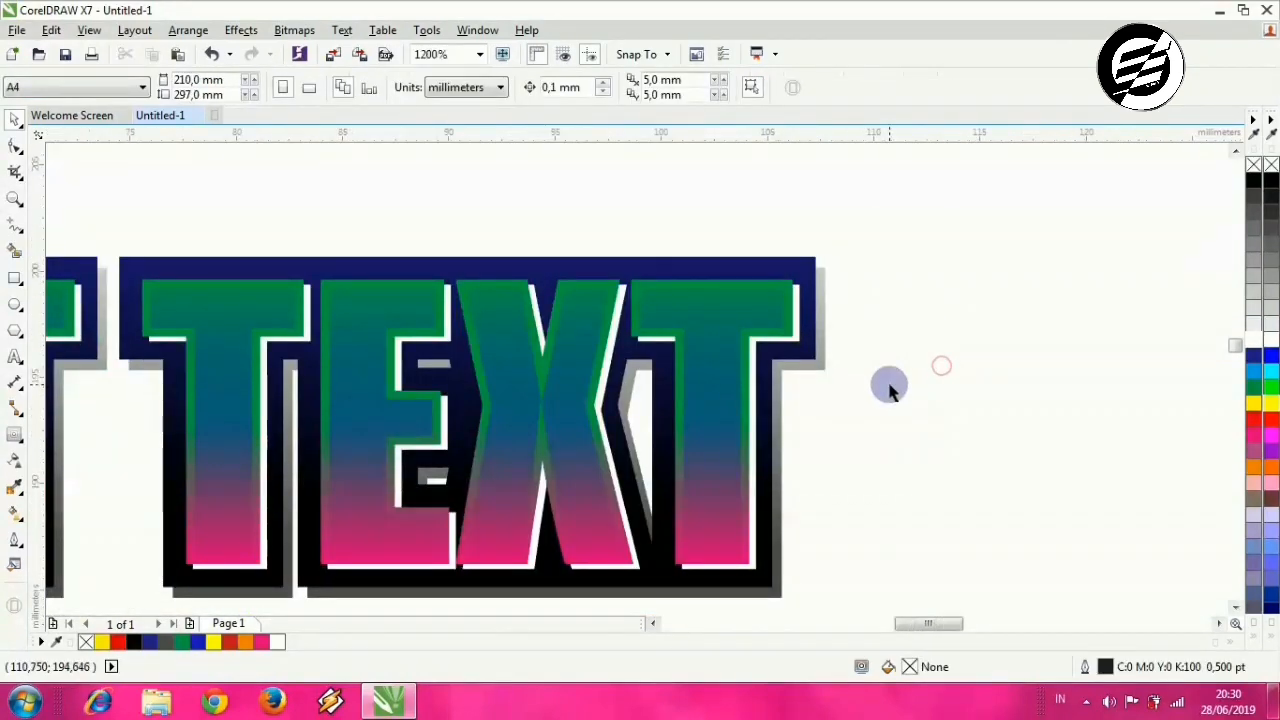
Step: Examine the white edge and dark contour along the whole CARA EDIT TEXT lettering
{"action": "scroll", "coordinate": [889, 383], "scroll_direction": "down", "scroll_amount": 1}
{"action": "scroll", "coordinate": [560, 415], "scroll_direction": "down", "scroll_amount": 1}
{"action": "scroll", "coordinate": [478, 450], "scroll_direction": "up", "scroll_amount": 1}
{"action": "scroll", "coordinate": [392, 360], "scroll_direction": "down", "scroll_amount": 1}
{"action": "scroll", "coordinate": [385, 372], "scroll_direction": "up", "scroll_amount": 1}
{"action": "scroll", "coordinate": [530, 382], "scroll_direction": "down", "scroll_amount": 1}
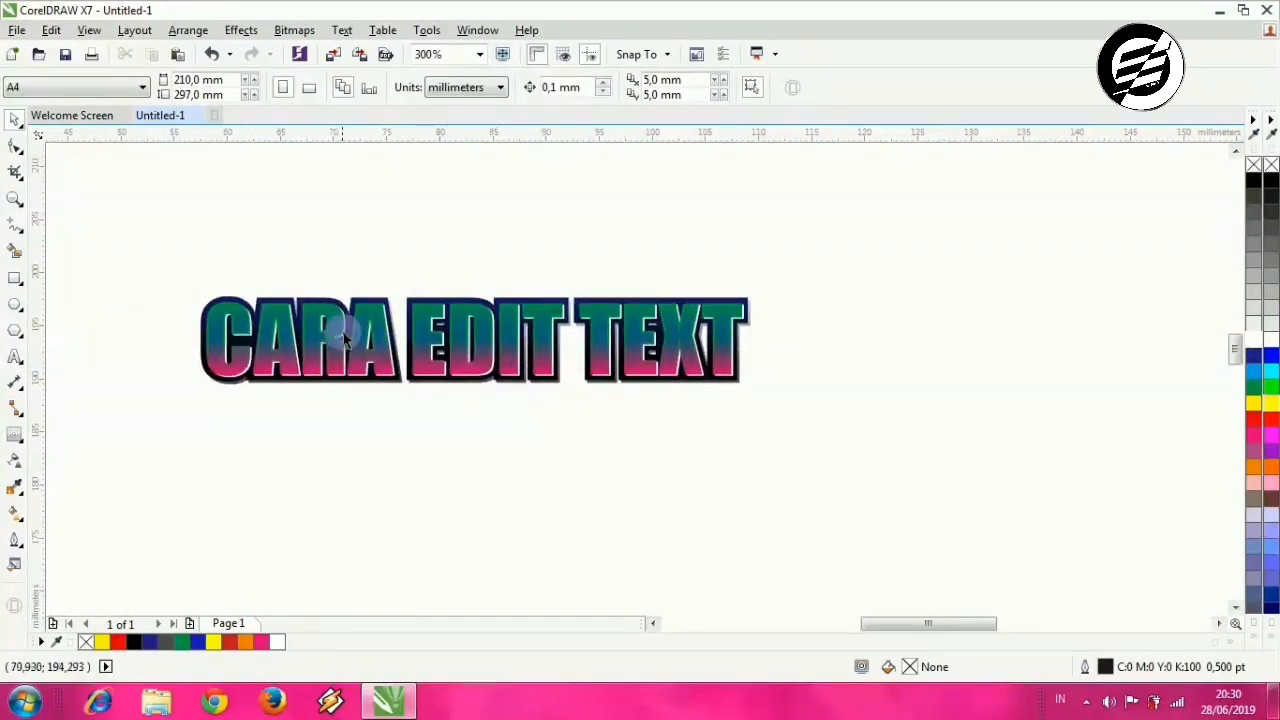
{"action": "scroll", "coordinate": [343, 330], "scroll_direction": "up", "scroll_amount": 1}
{"action": "left_click_drag", "start_coordinate": [333, 362], "coordinate": [429, 334]}
{"action": "scroll", "coordinate": [424, 340], "scroll_direction": "up", "scroll_amount": 1}
{"action": "scroll", "coordinate": [433, 333], "scroll_direction": "down", "scroll_amount": 1}
{"action": "left_click_drag", "start_coordinate": [718, 388], "coordinate": [626, 388]}
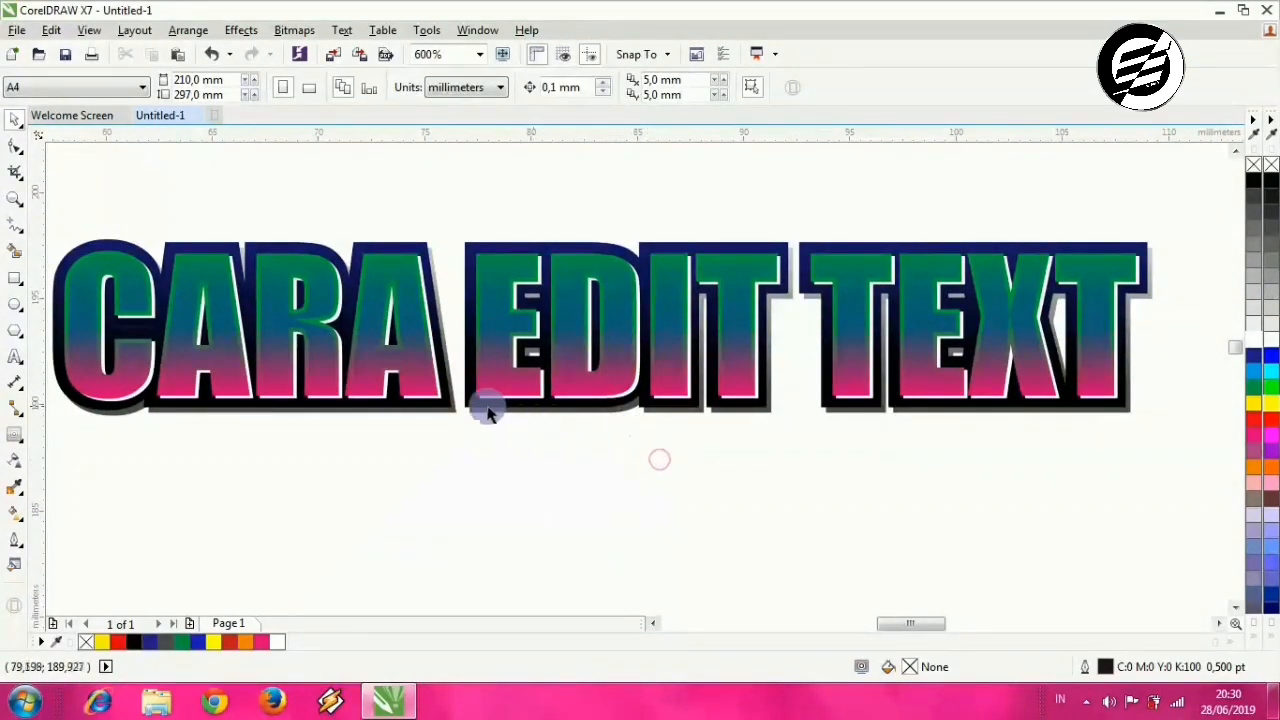
{"action": "scroll", "coordinate": [460, 410], "scroll_direction": "up", "scroll_amount": 1}
{"action": "scroll", "coordinate": [457, 409], "scroll_direction": "down", "scroll_amount": 1}
{"action": "left_click_drag", "start_coordinate": [606, 463], "coordinate": [673, 440]}
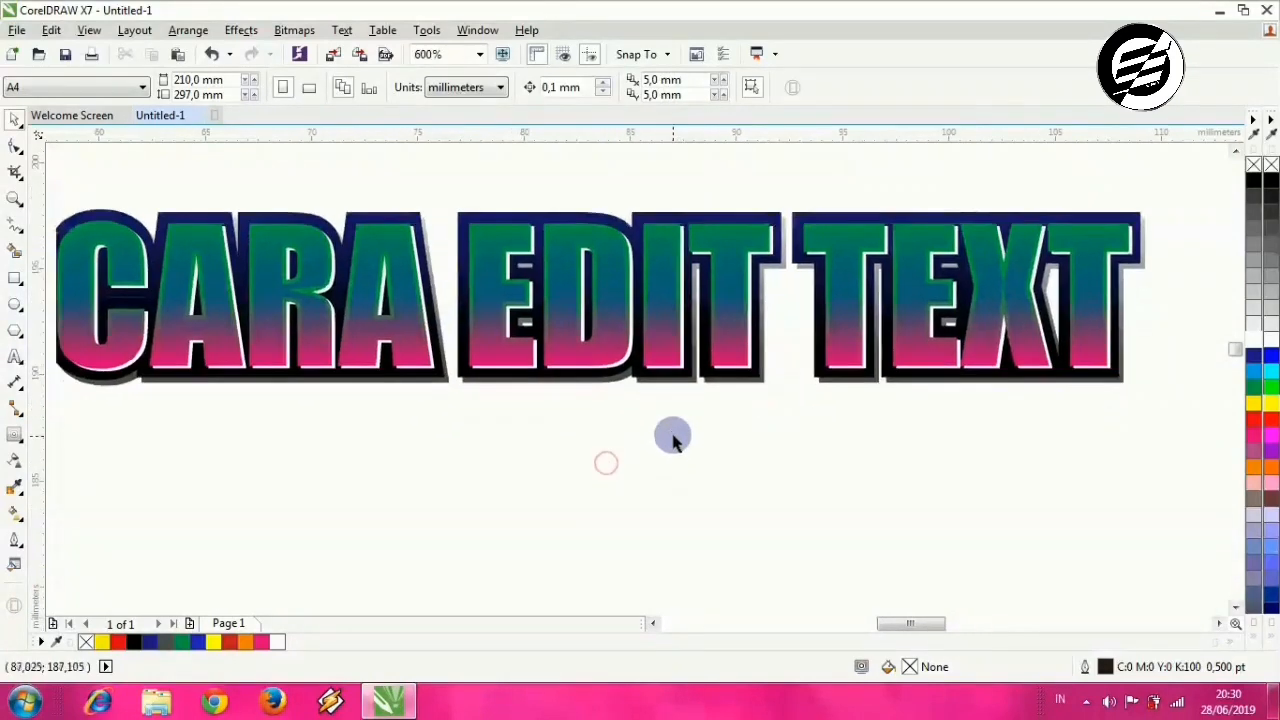
{"action": "scroll", "coordinate": [800, 420], "scroll_direction": "down", "scroll_amount": 3}
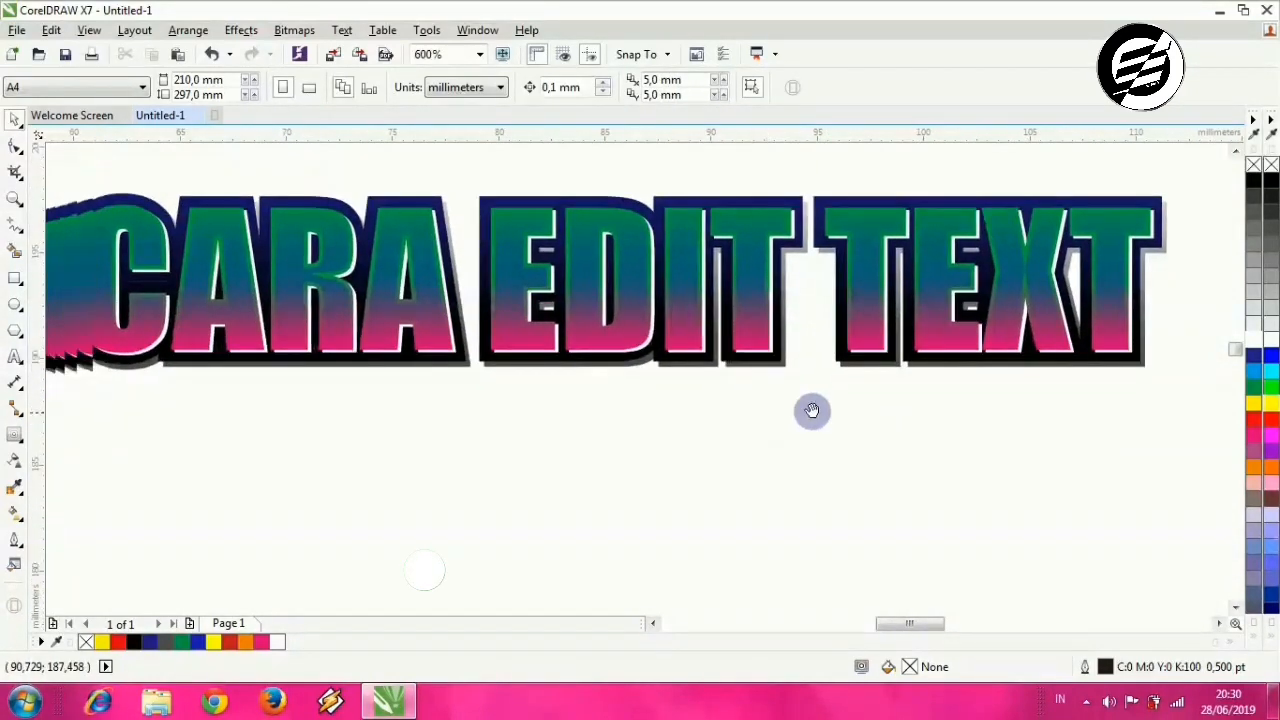
{"action": "left_click_drag", "start_coordinate": [868, 413], "coordinate": [756, 368]}
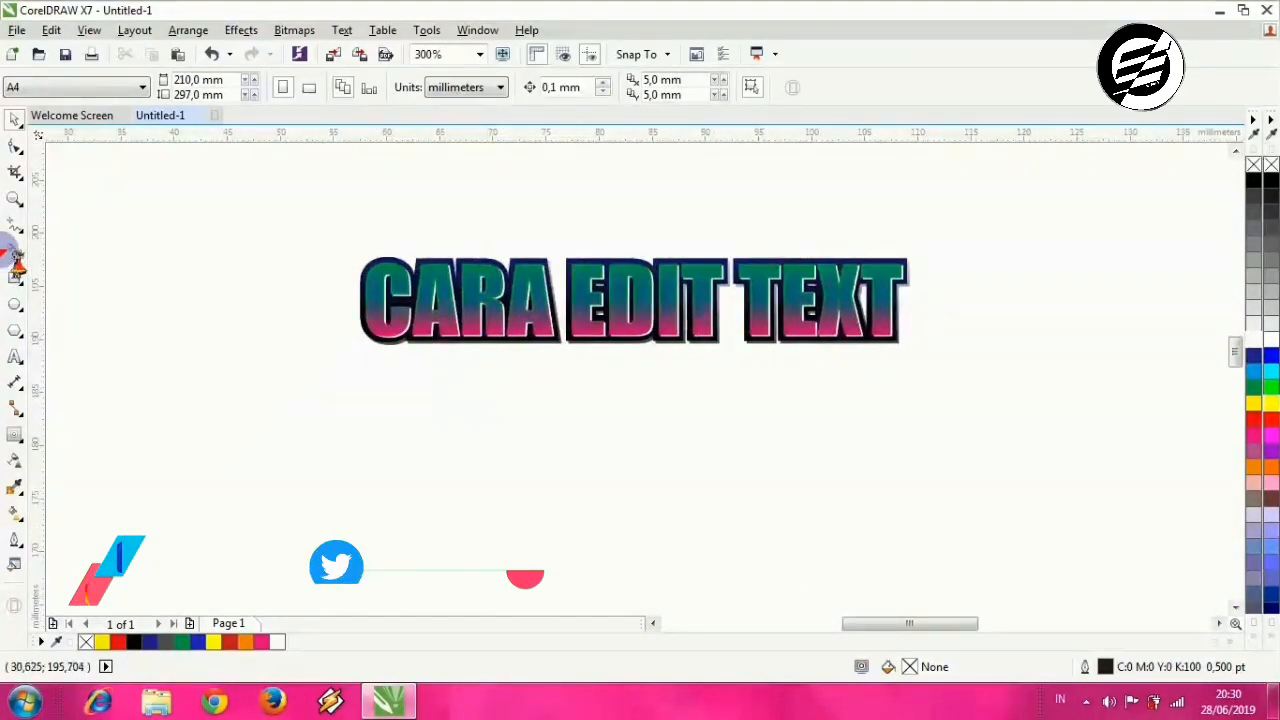
Step: Draw a rectangle about 68 × 28 mm, place it below the text at about X 117.5 mm, Y 162.9 mm, and fill it yellow
{"action": "left_click", "coordinate": [15, 279]}
{"action": "scroll", "coordinate": [571, 329], "scroll_direction": "down", "scroll_amount": 3}
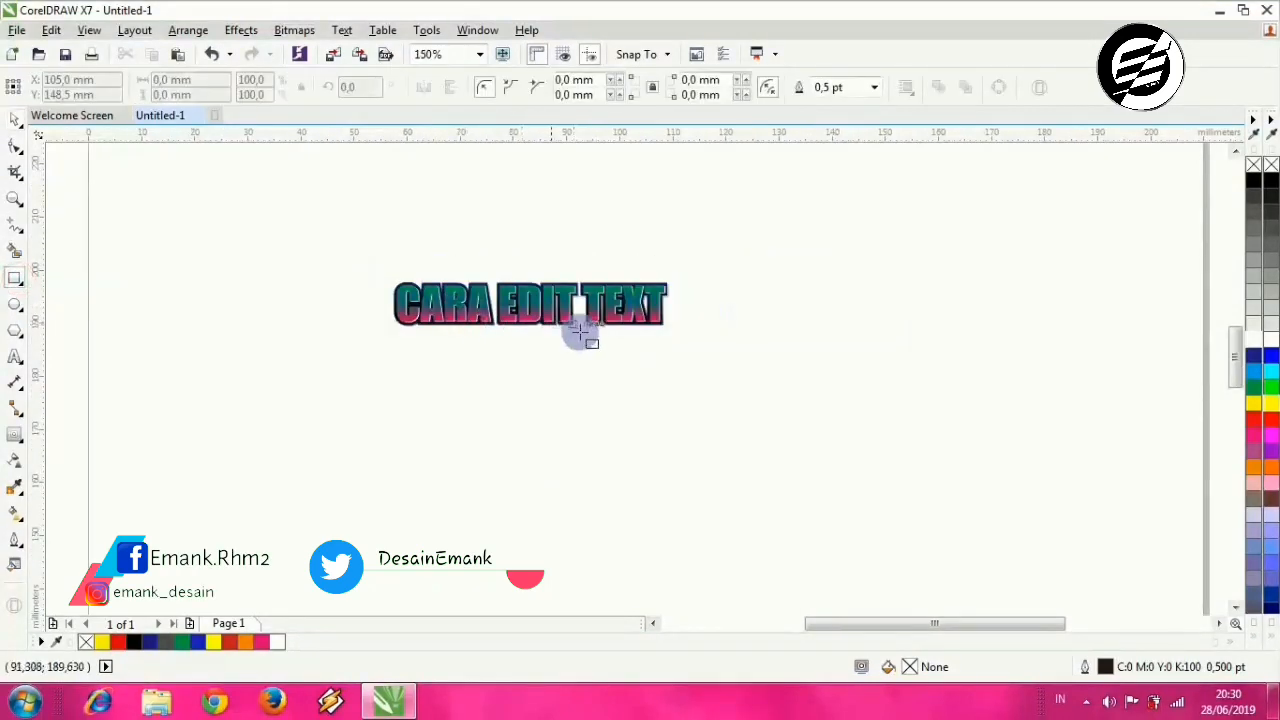
{"action": "left_click_drag", "start_coordinate": [277, 353], "coordinate": [637, 501]}
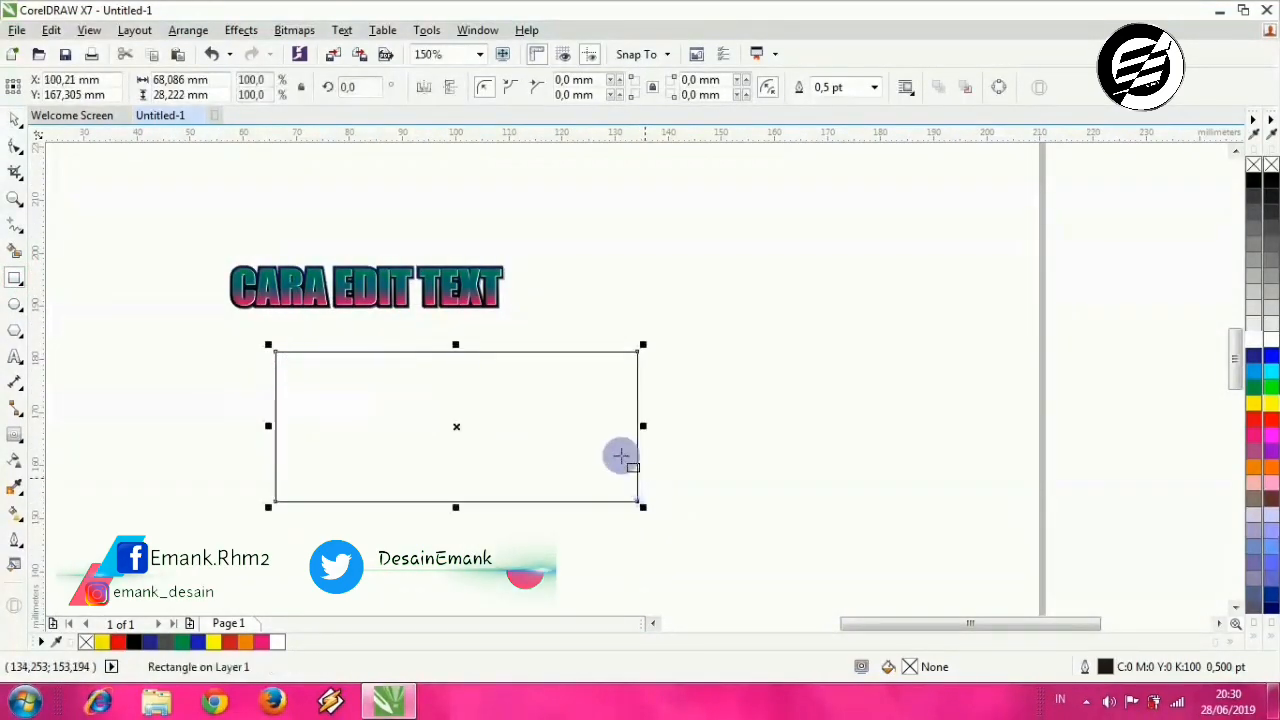
{"action": "left_click", "coordinate": [16, 120]}
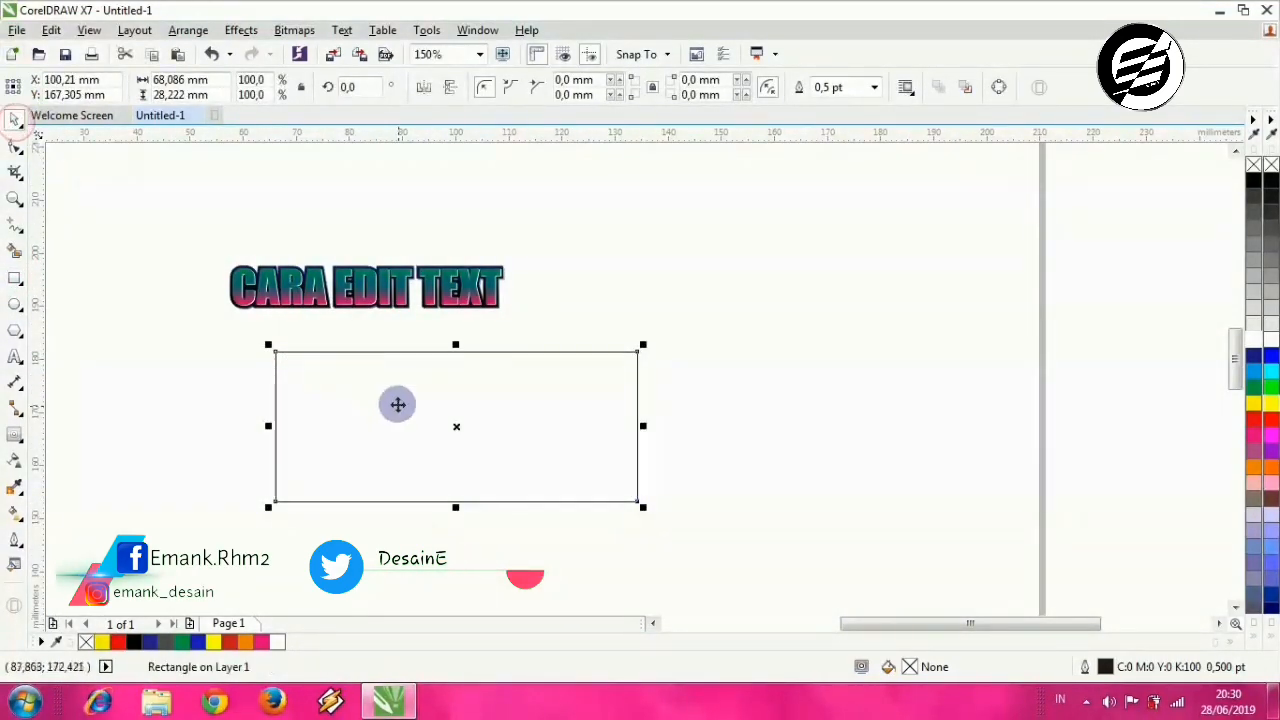
{"action": "left_click_drag", "start_coordinate": [400, 405], "coordinate": [525, 381]}
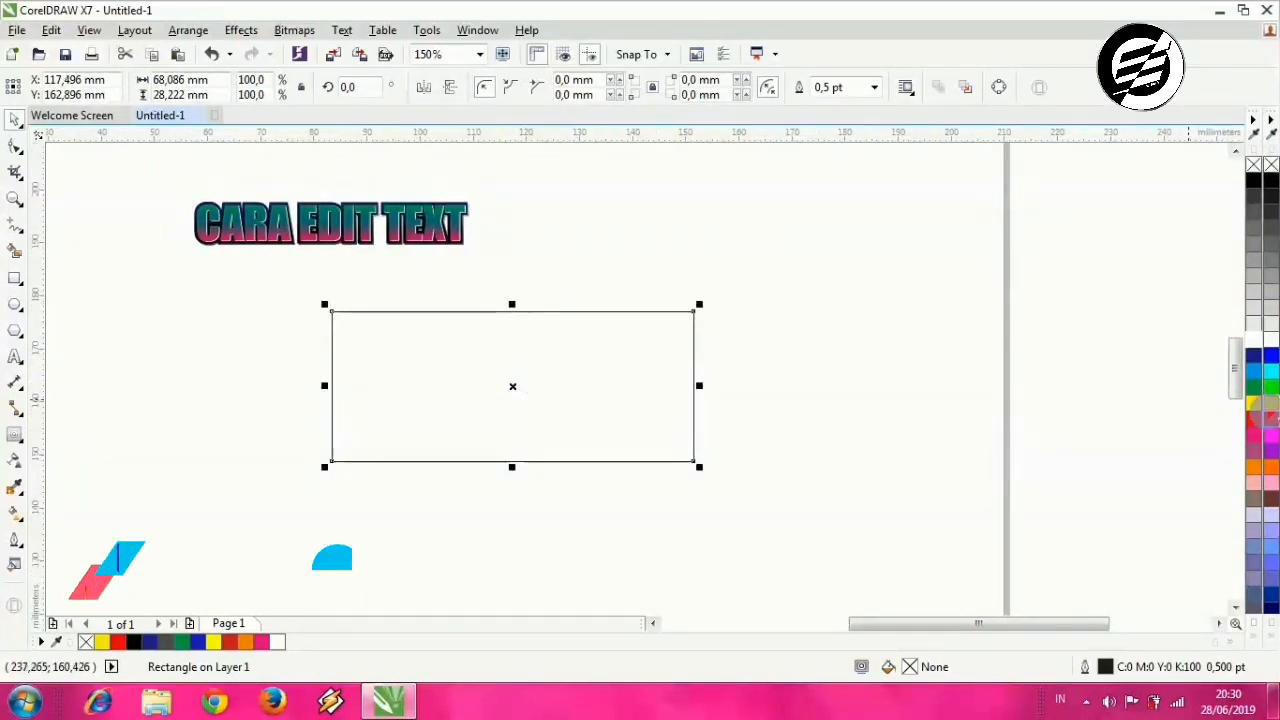
{"action": "left_click", "coordinate": [1257, 405]}
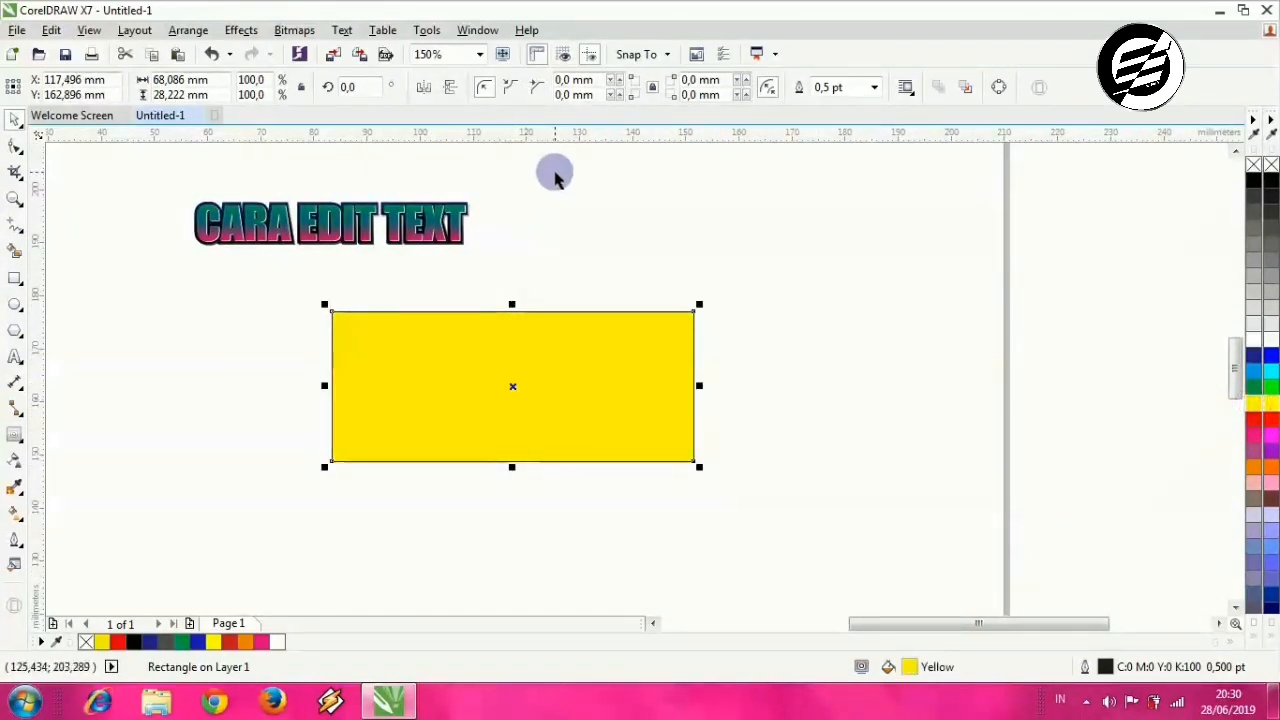
Step: Duplicate all four text objects and place the copy on the yellow rectangle, at about X 116.1 mm, Y 165.9 mm
{"action": "left_click_drag", "start_coordinate": [555, 175], "coordinate": [180, 291]}
{"action": "left_click_drag", "start_coordinate": [328, 221], "coordinate": [503, 360]}
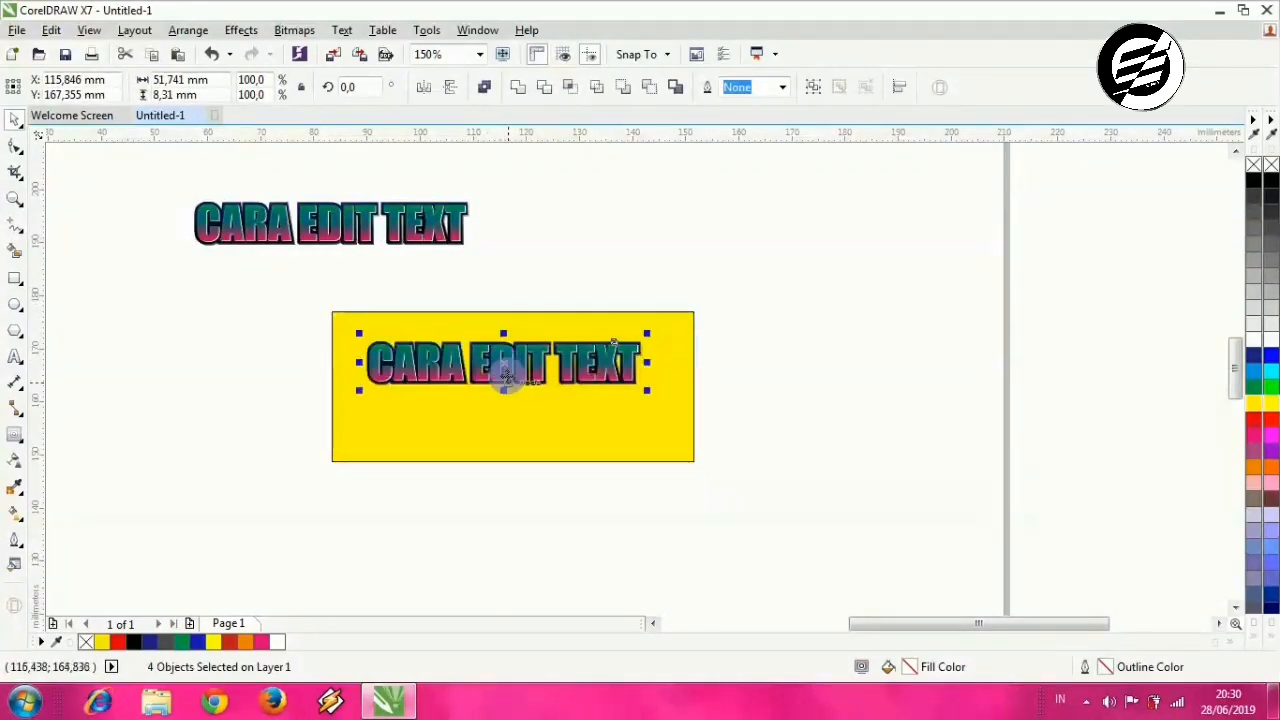
{"action": "scroll", "coordinate": [506, 375], "scroll_direction": "up", "scroll_amount": 5}
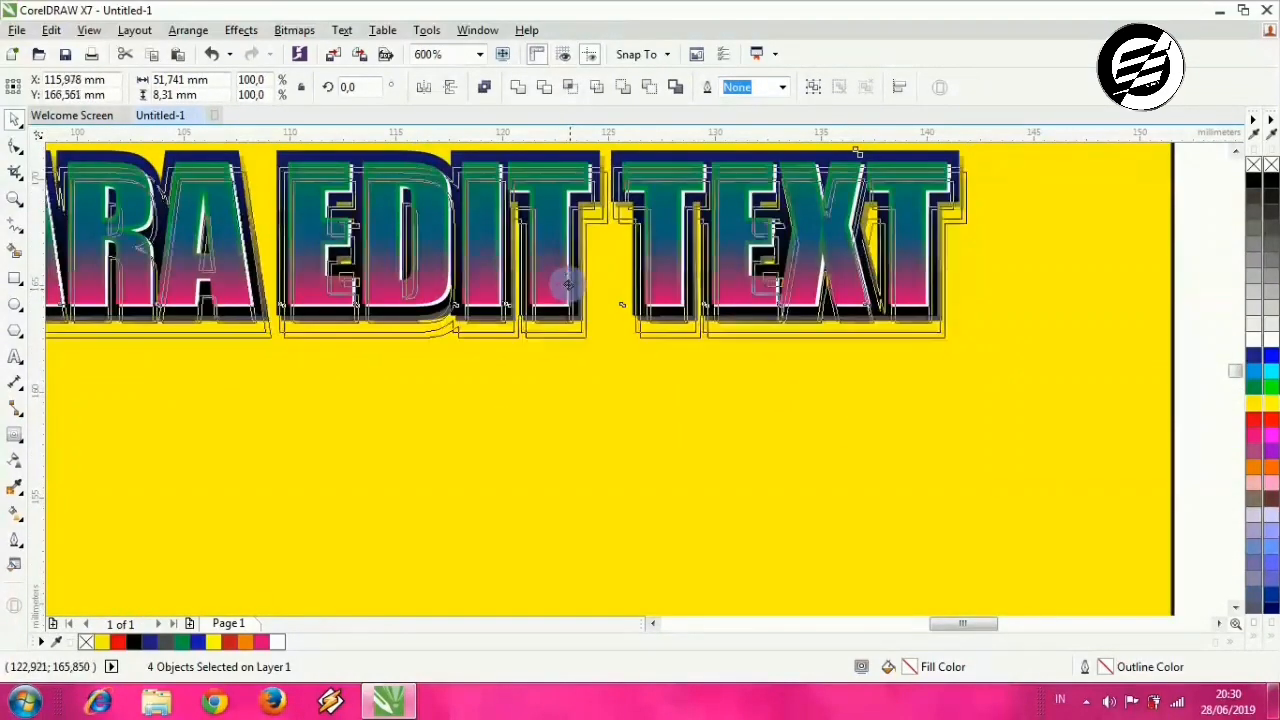
{"action": "scroll", "coordinate": [594, 320], "scroll_direction": "down", "scroll_amount": 3}
{"action": "scroll", "coordinate": [550, 308], "scroll_direction": "up", "scroll_amount": 3}
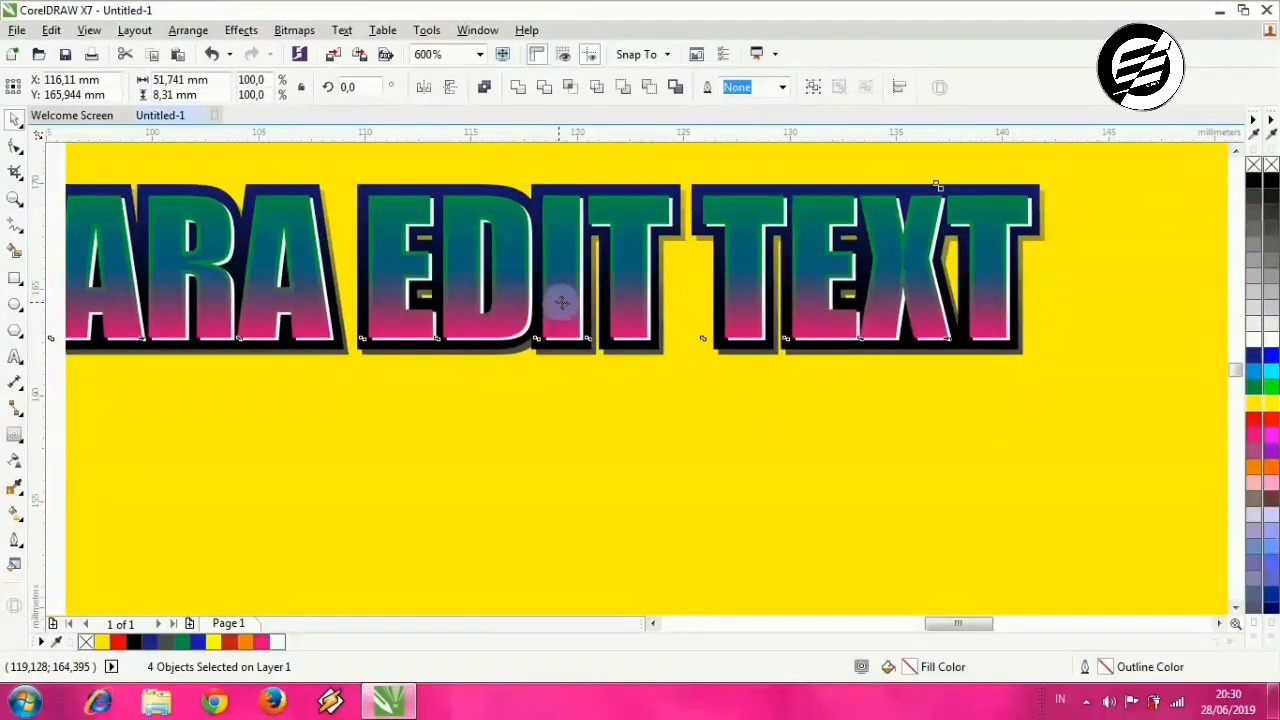
{"action": "scroll", "coordinate": [549, 304], "scroll_direction": "down", "scroll_amount": 3}
{"action": "scroll", "coordinate": [433, 287], "scroll_direction": "up", "scroll_amount": 3}
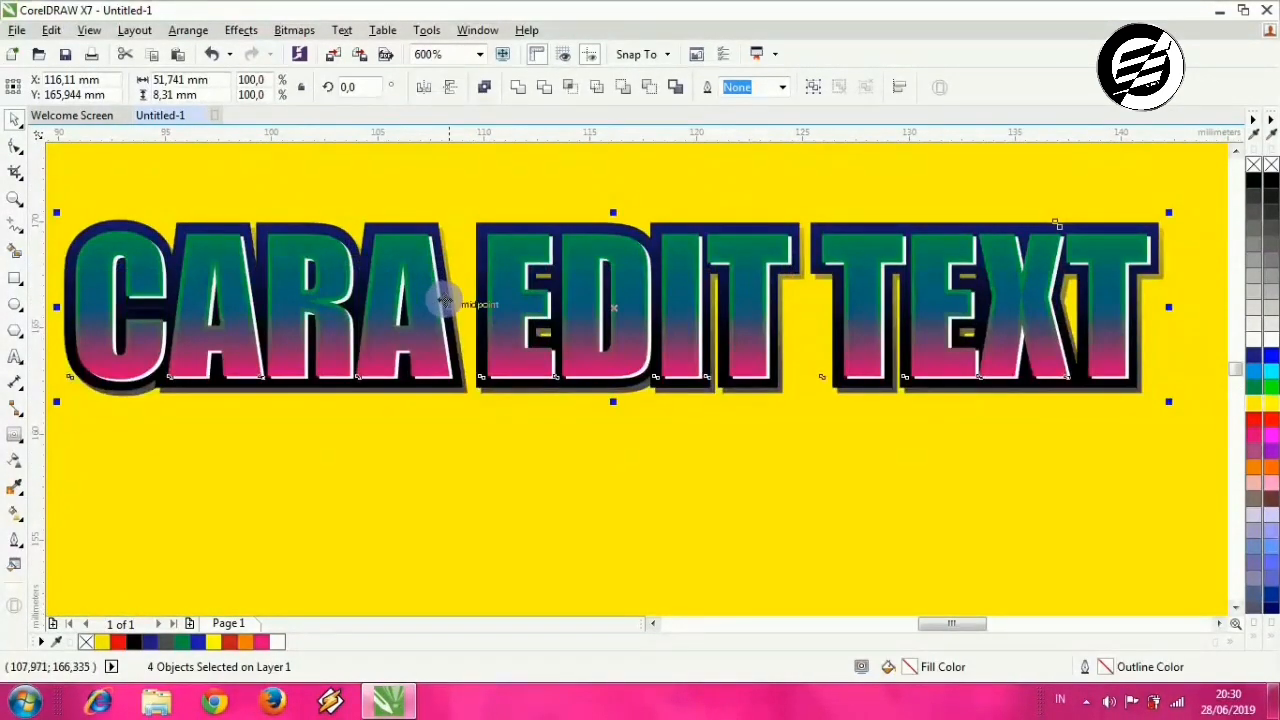
{"action": "scroll", "coordinate": [680, 313], "scroll_direction": "down", "scroll_amount": 1}
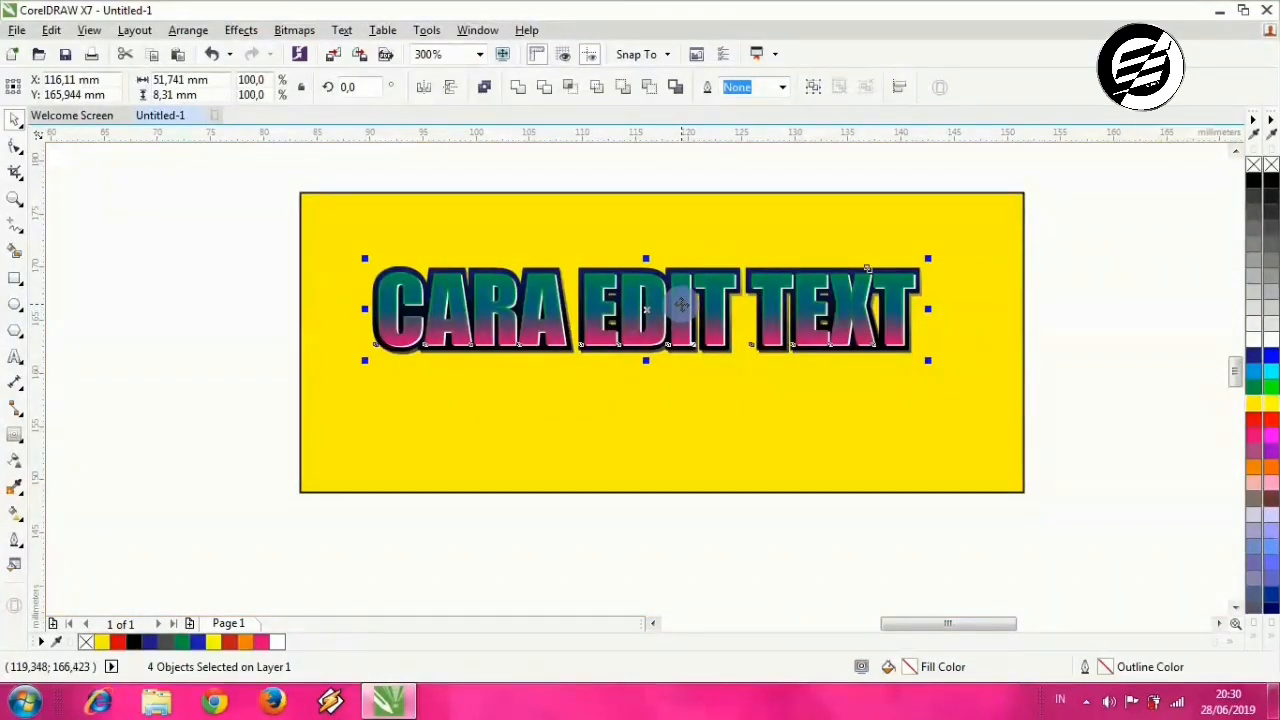
{"action": "scroll", "coordinate": [680, 305], "scroll_direction": "down", "scroll_amount": 1}
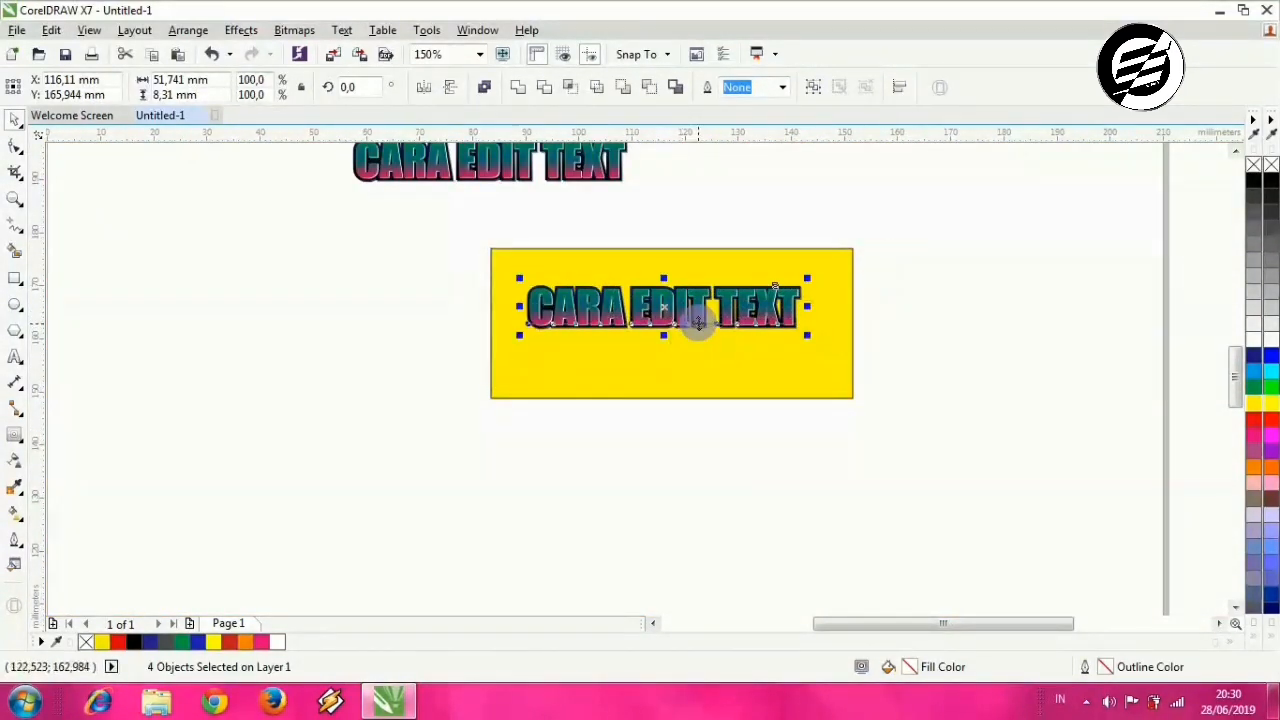
Step: Move the copied text off the rectangle to directly beneath the original text, at about X 83.3 mm, Y 182.4 mm
{"action": "left_click_drag", "start_coordinate": [703, 314], "coordinate": [431, 284]}
{"action": "left_click", "coordinate": [668, 258]}
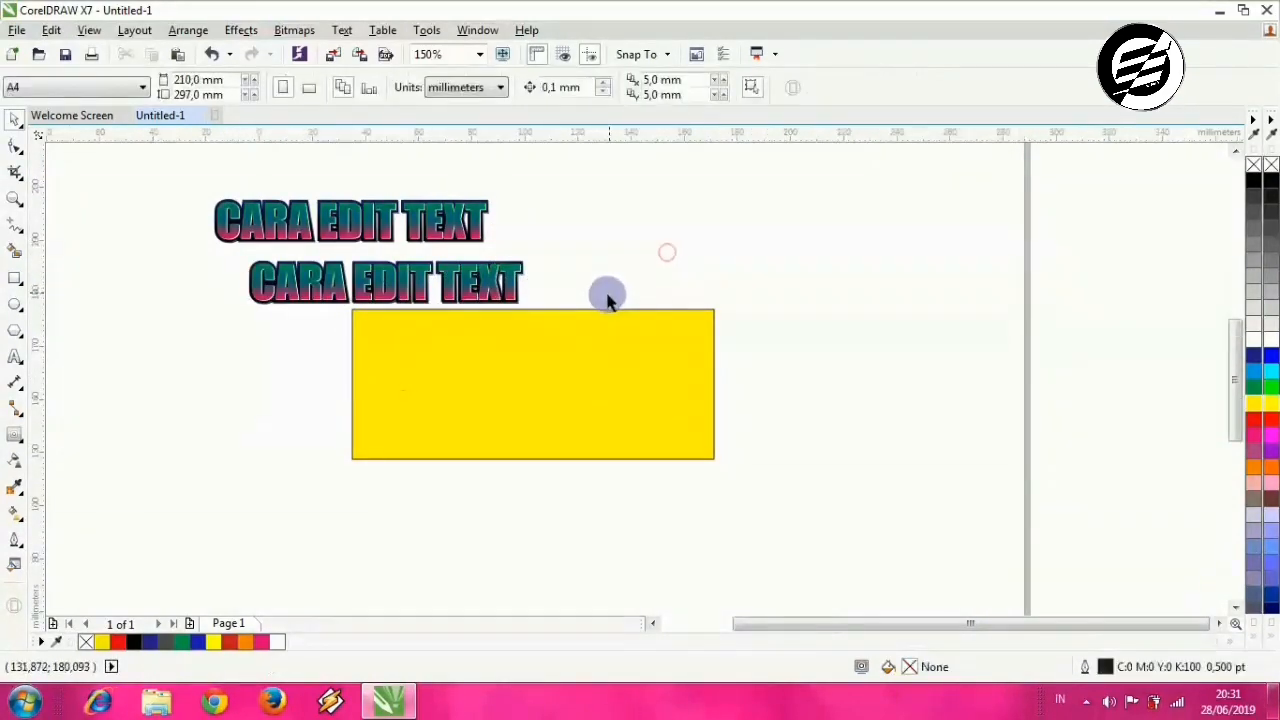
{"action": "scroll", "coordinate": [606, 294], "scroll_direction": "down", "scroll_amount": 1}
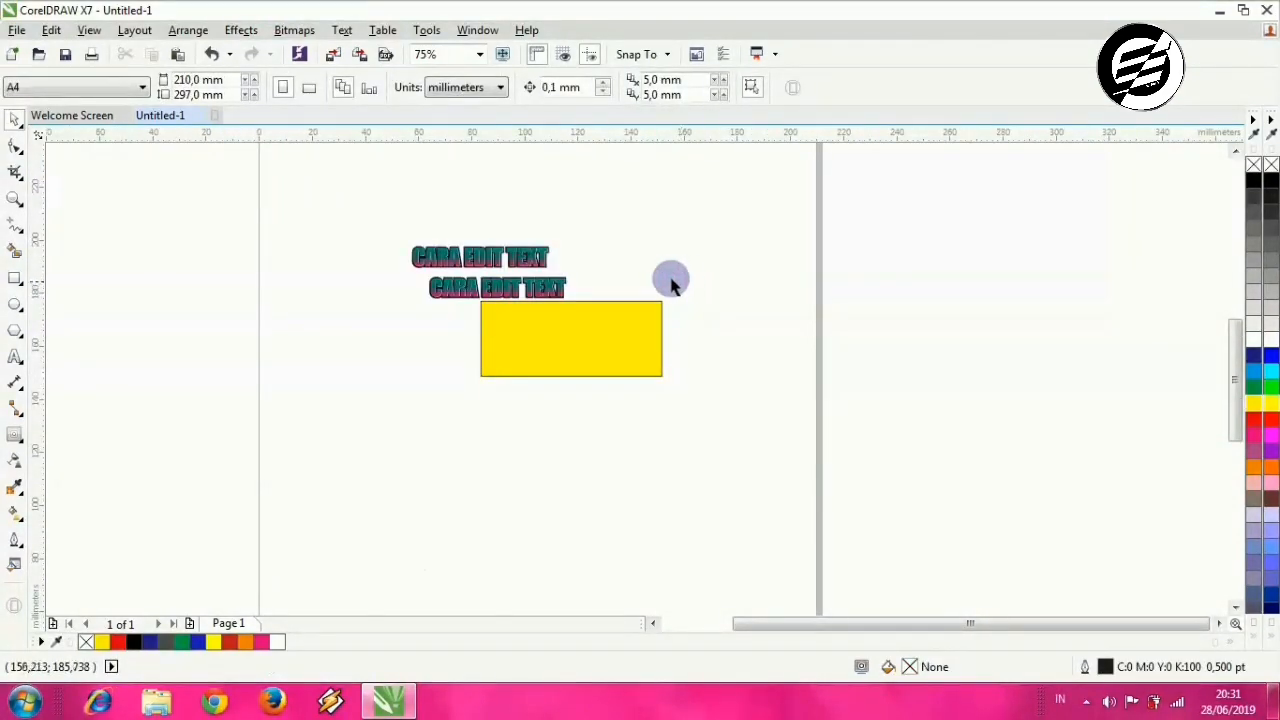
{"action": "scroll", "coordinate": [573, 318], "scroll_direction": "up", "scroll_amount": 1}
{"action": "left_click_drag", "start_coordinate": [586, 263], "coordinate": [252, 421]}
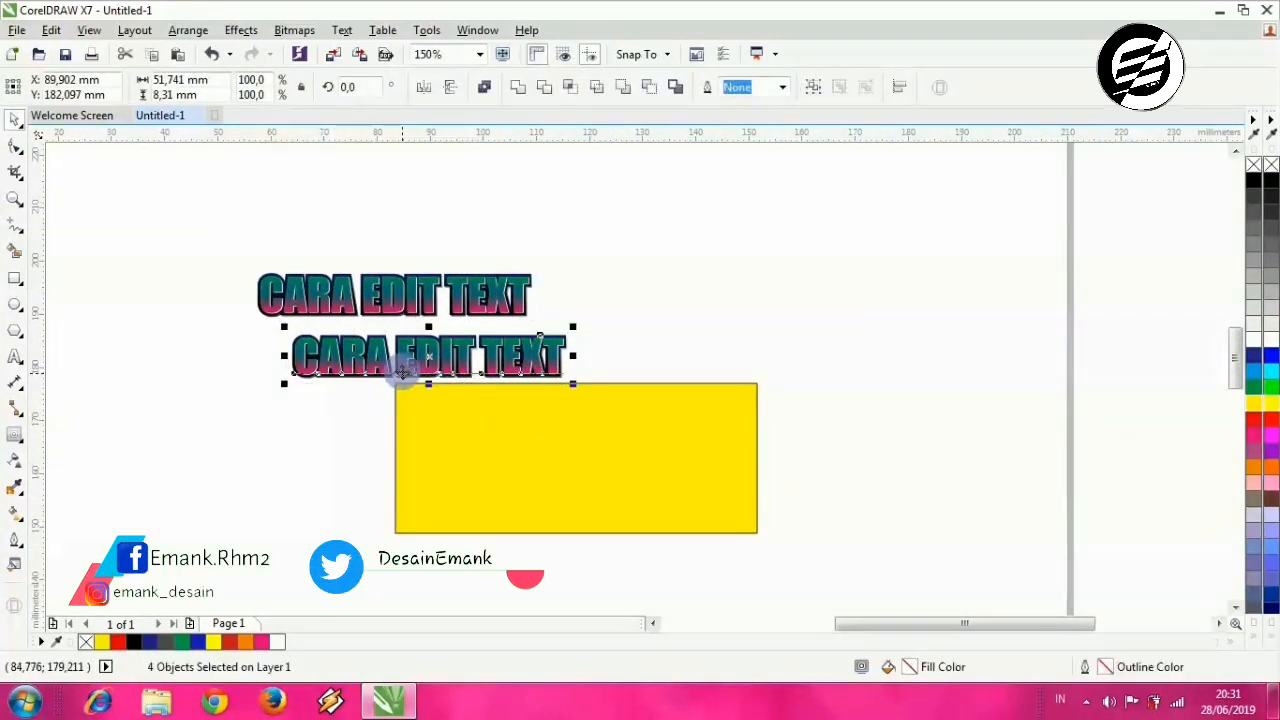
{"action": "left_click_drag", "start_coordinate": [432, 365], "coordinate": [398, 351]}
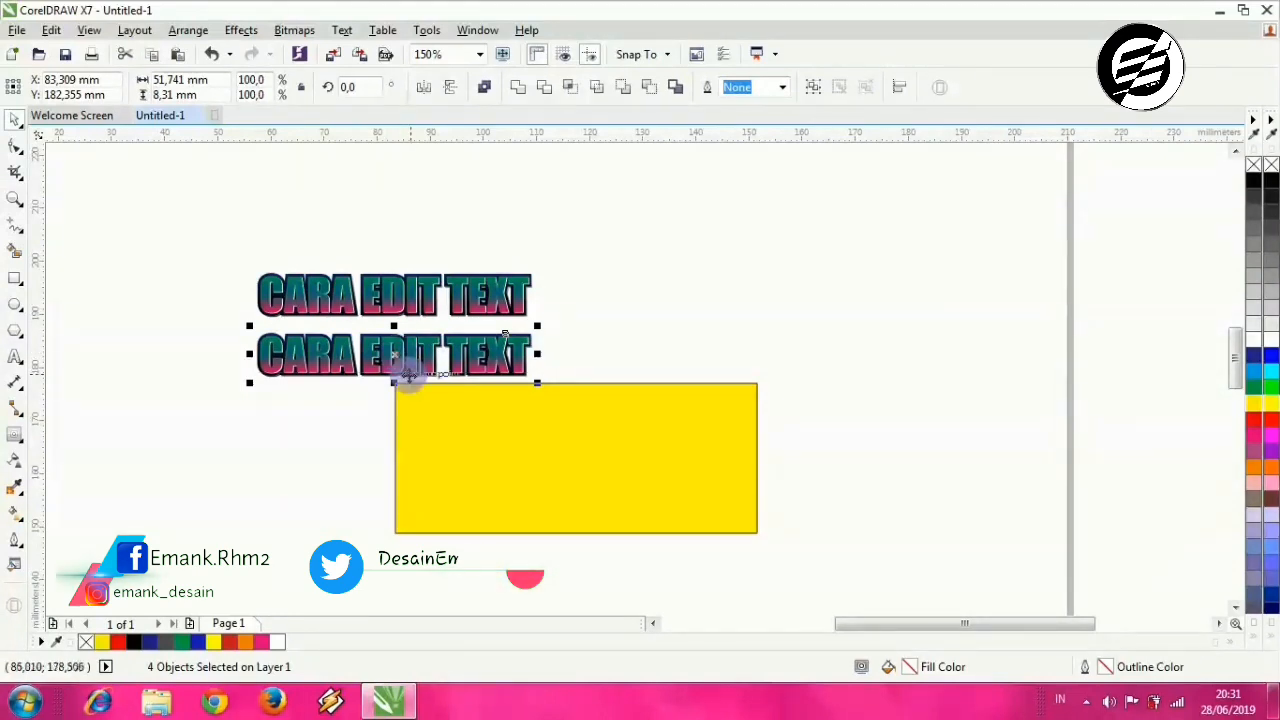
{"action": "left_click_drag", "start_coordinate": [434, 403], "coordinate": [420, 351]}
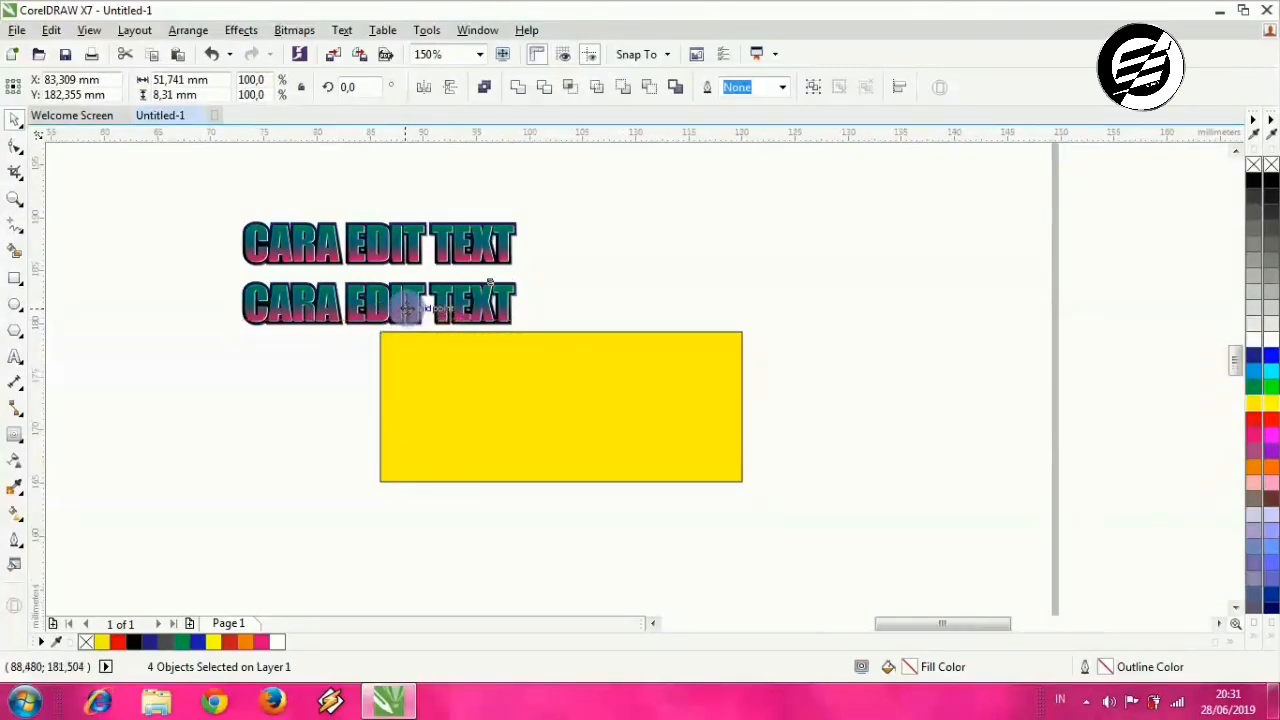
Step: Examine the gradients, white edges, contours and shadows of the original CARA EDIT TEXT lettering and its copy beneath at close range
{"action": "scroll", "coordinate": [410, 315], "scroll_direction": "up", "scroll_amount": 3}
{"action": "left_click_drag", "start_coordinate": [455, 337], "coordinate": [508, 393]}
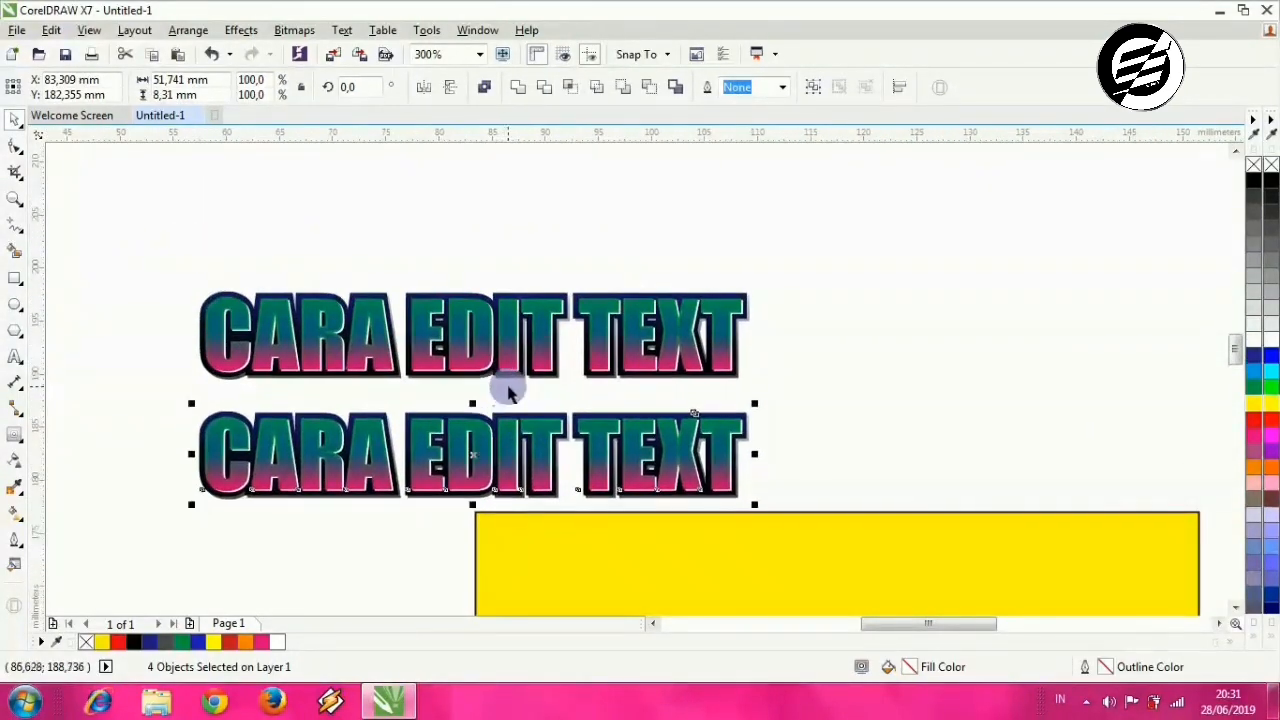
{"action": "scroll", "coordinate": [466, 386], "scroll_direction": "up", "scroll_amount": 3}
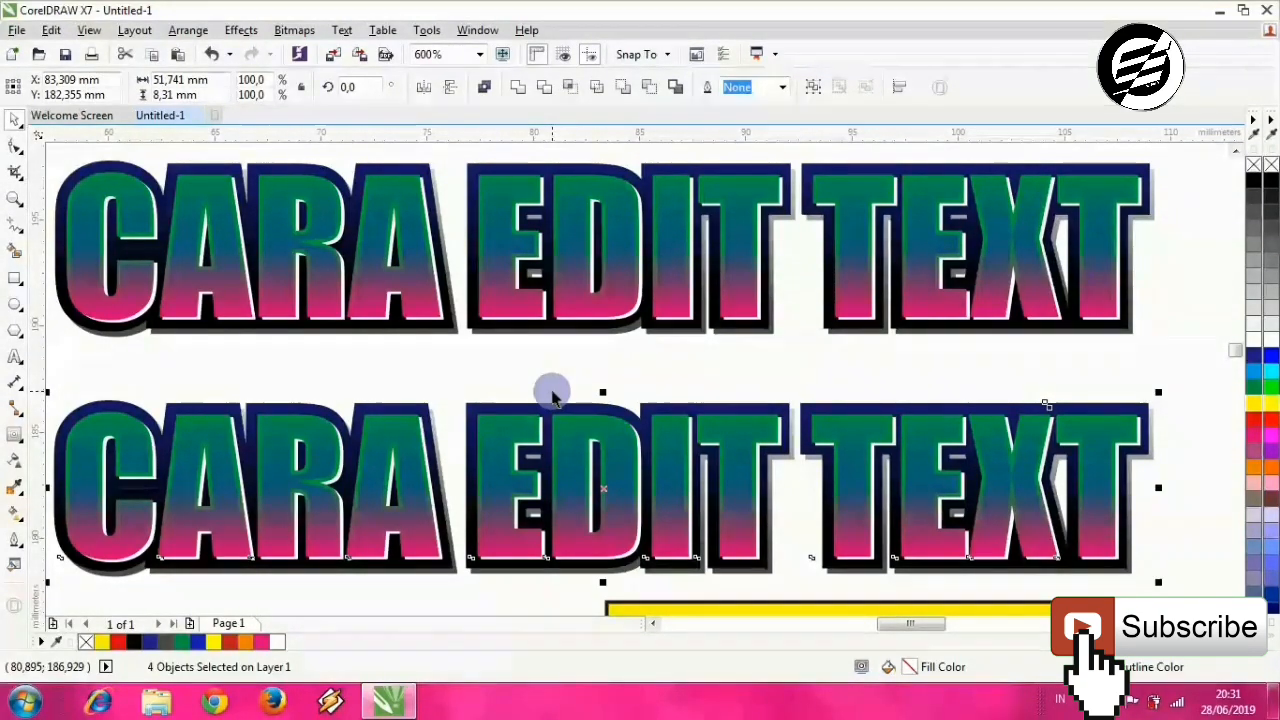
{"action": "scroll", "coordinate": [700, 366], "scroll_direction": "down", "scroll_amount": 2}
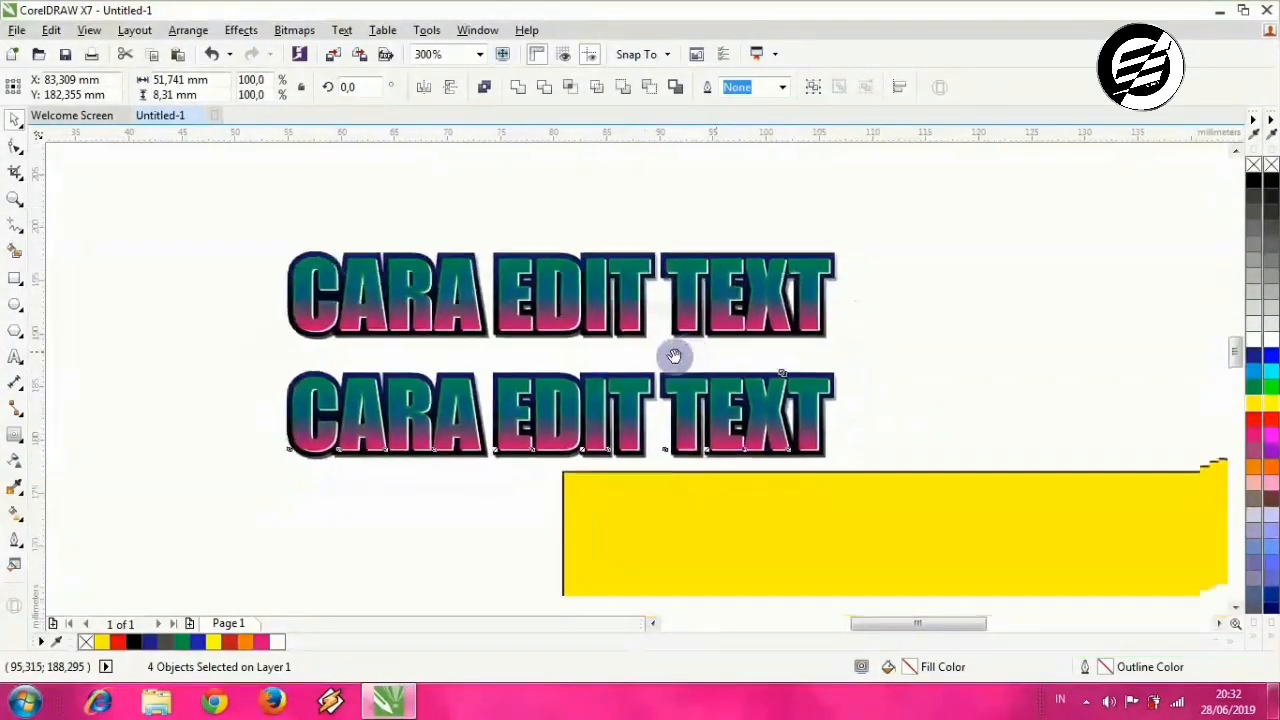
{"action": "scroll", "coordinate": [677, 350], "scroll_direction": "up", "scroll_amount": 2}
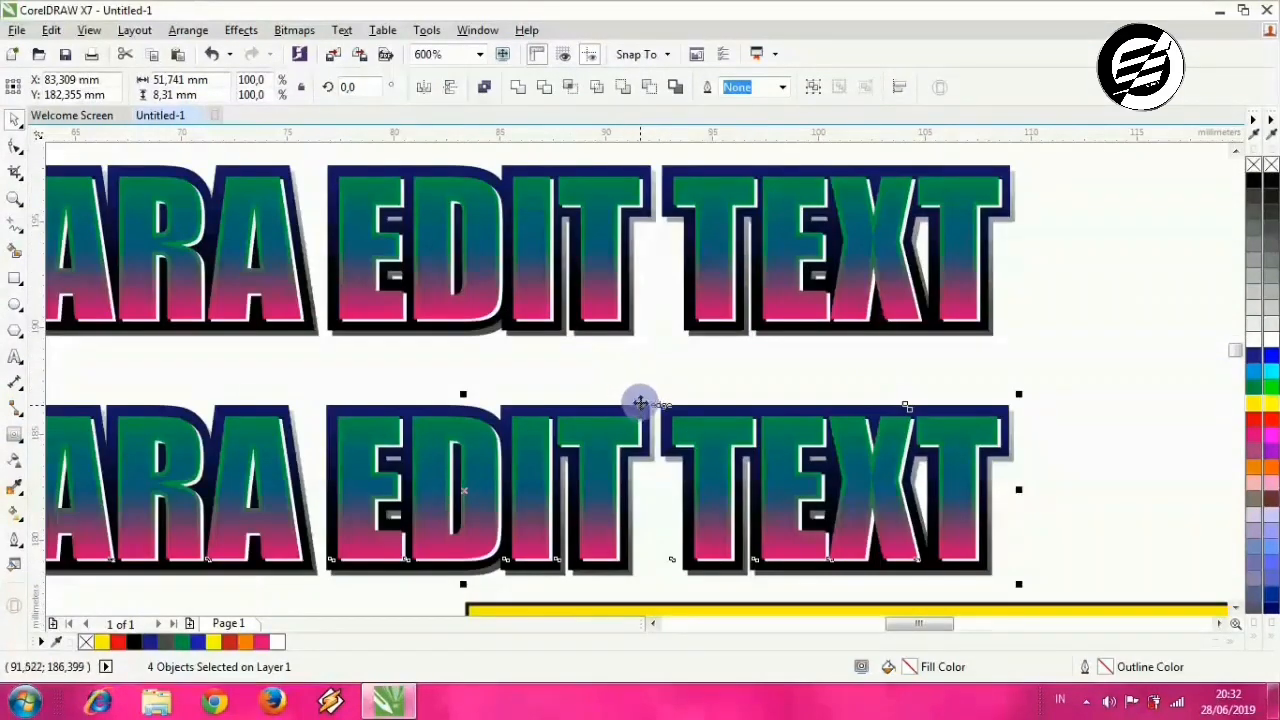
{"action": "left_click_drag", "start_coordinate": [640, 403], "coordinate": [733, 408]}
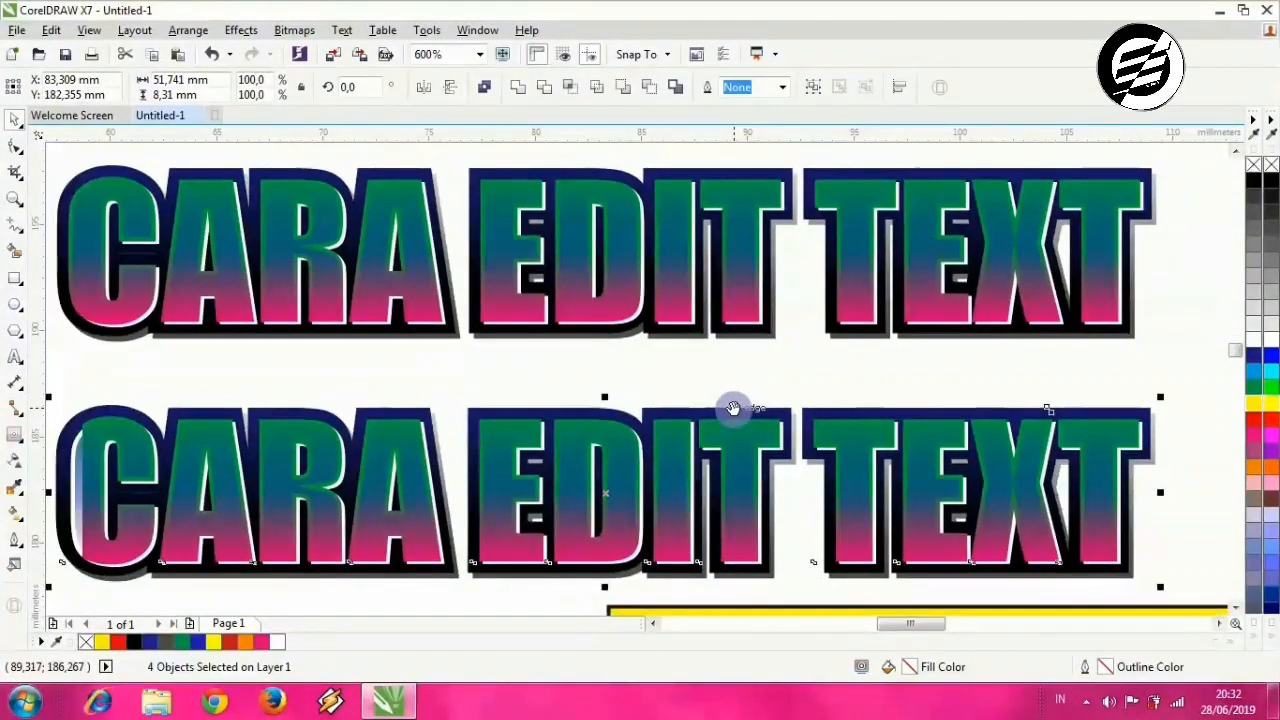
{"action": "scroll", "coordinate": [735, 409], "scroll_direction": "down", "scroll_amount": 2}
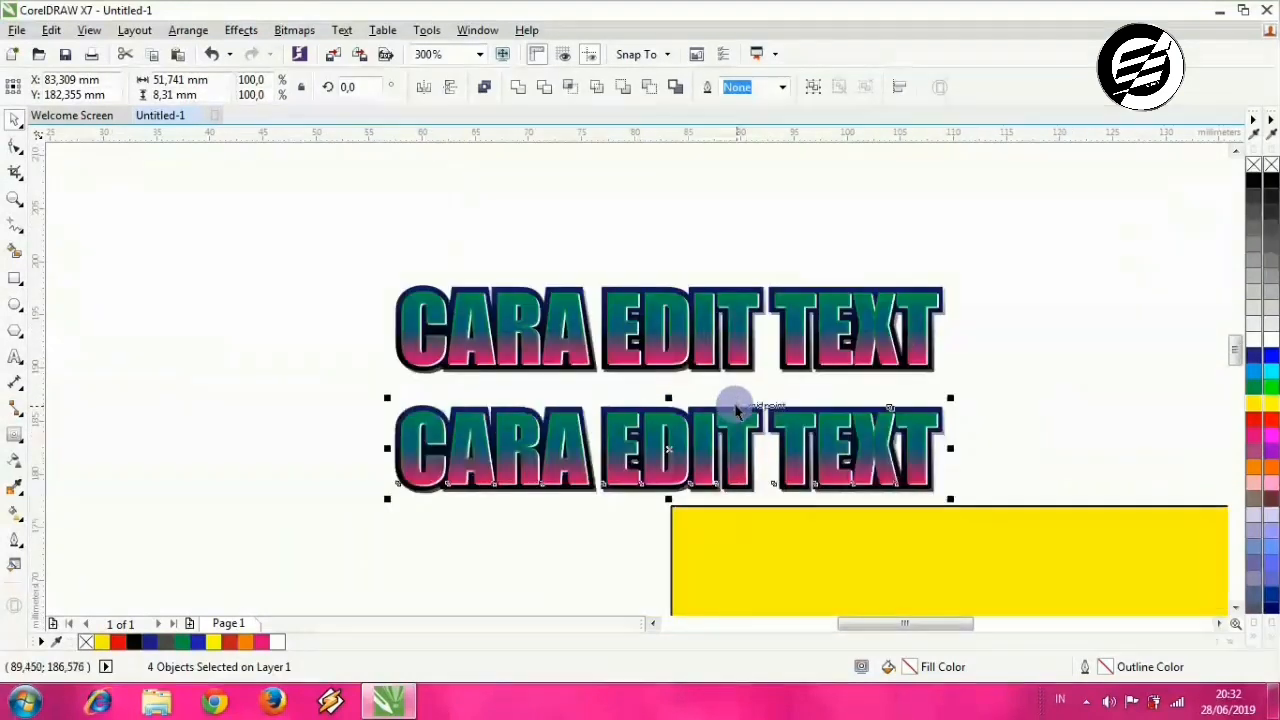
{"action": "scroll", "coordinate": [740, 410], "scroll_direction": "up", "scroll_amount": 2}
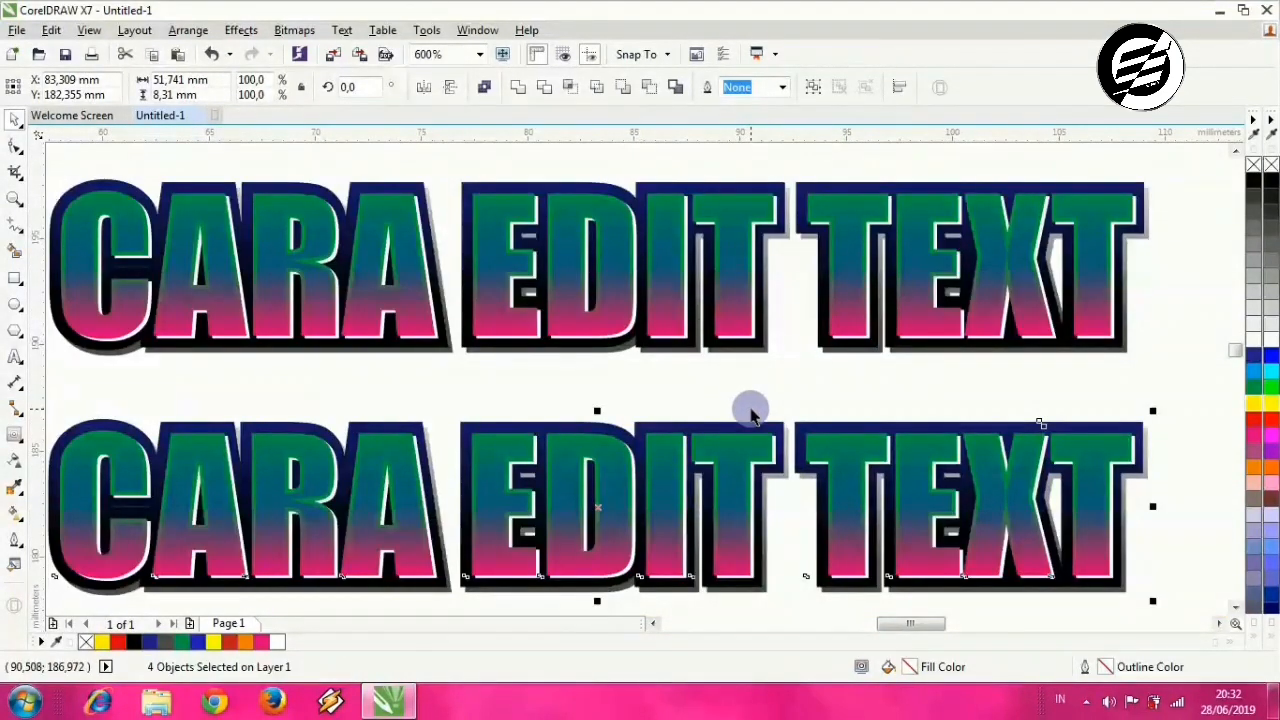